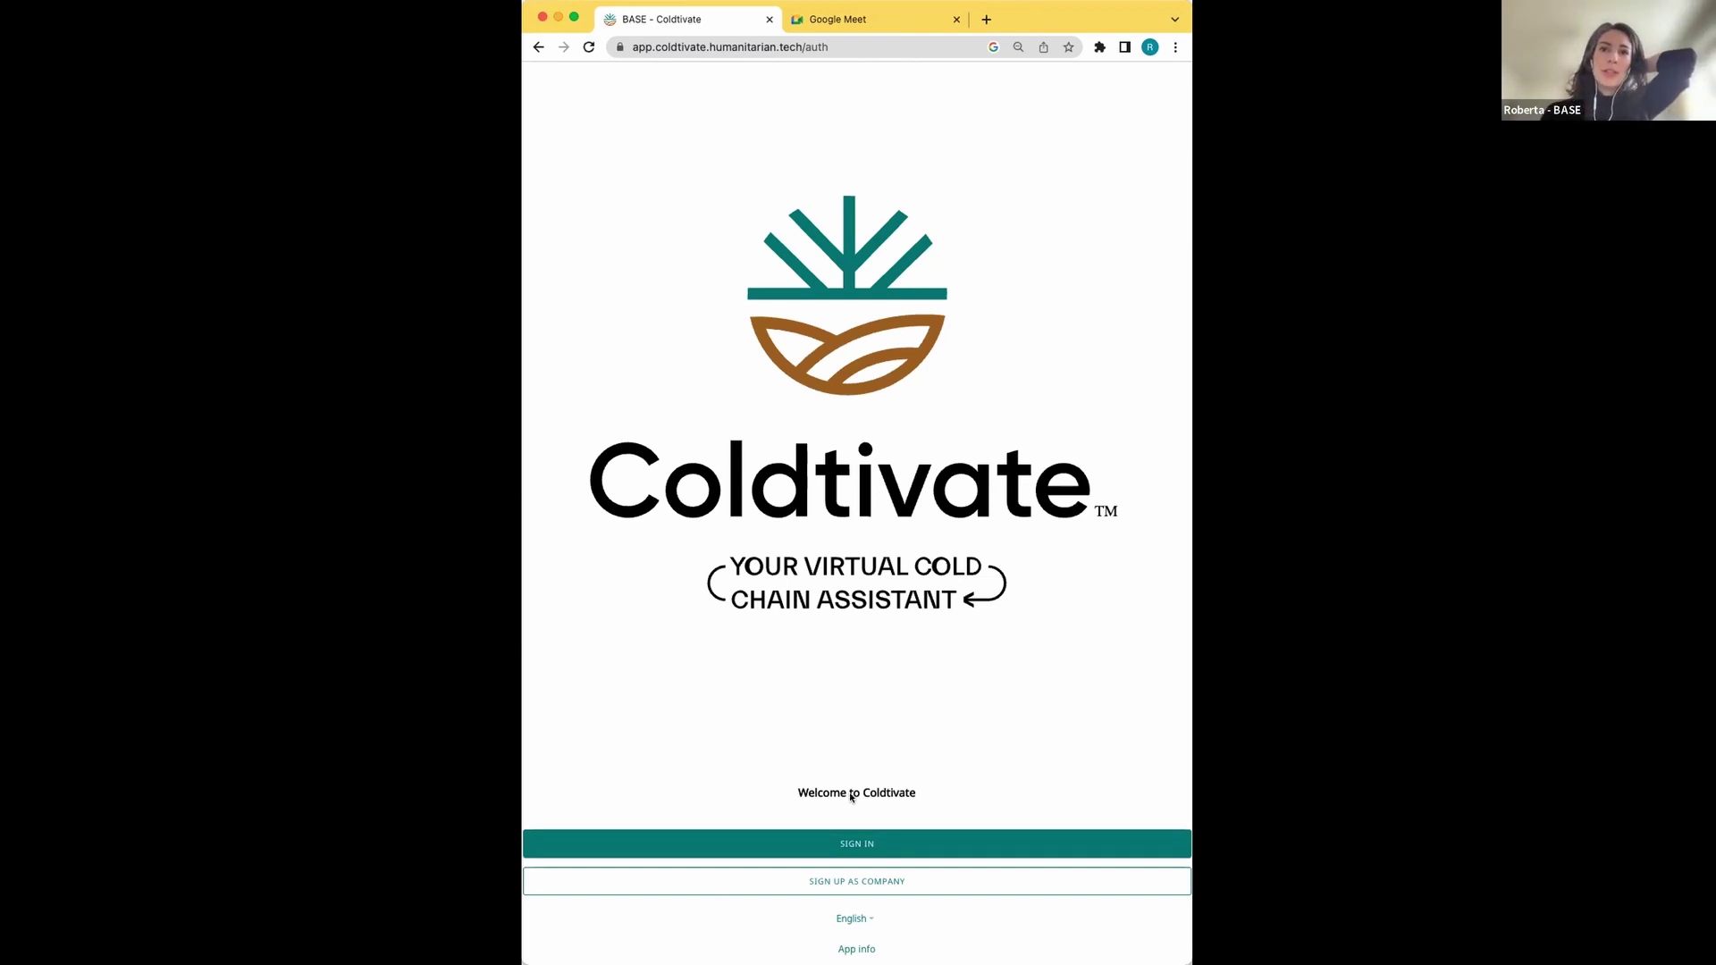
Open the sign-in form, choose the Operator role, and start on the phone number field
left_click(843, 842)
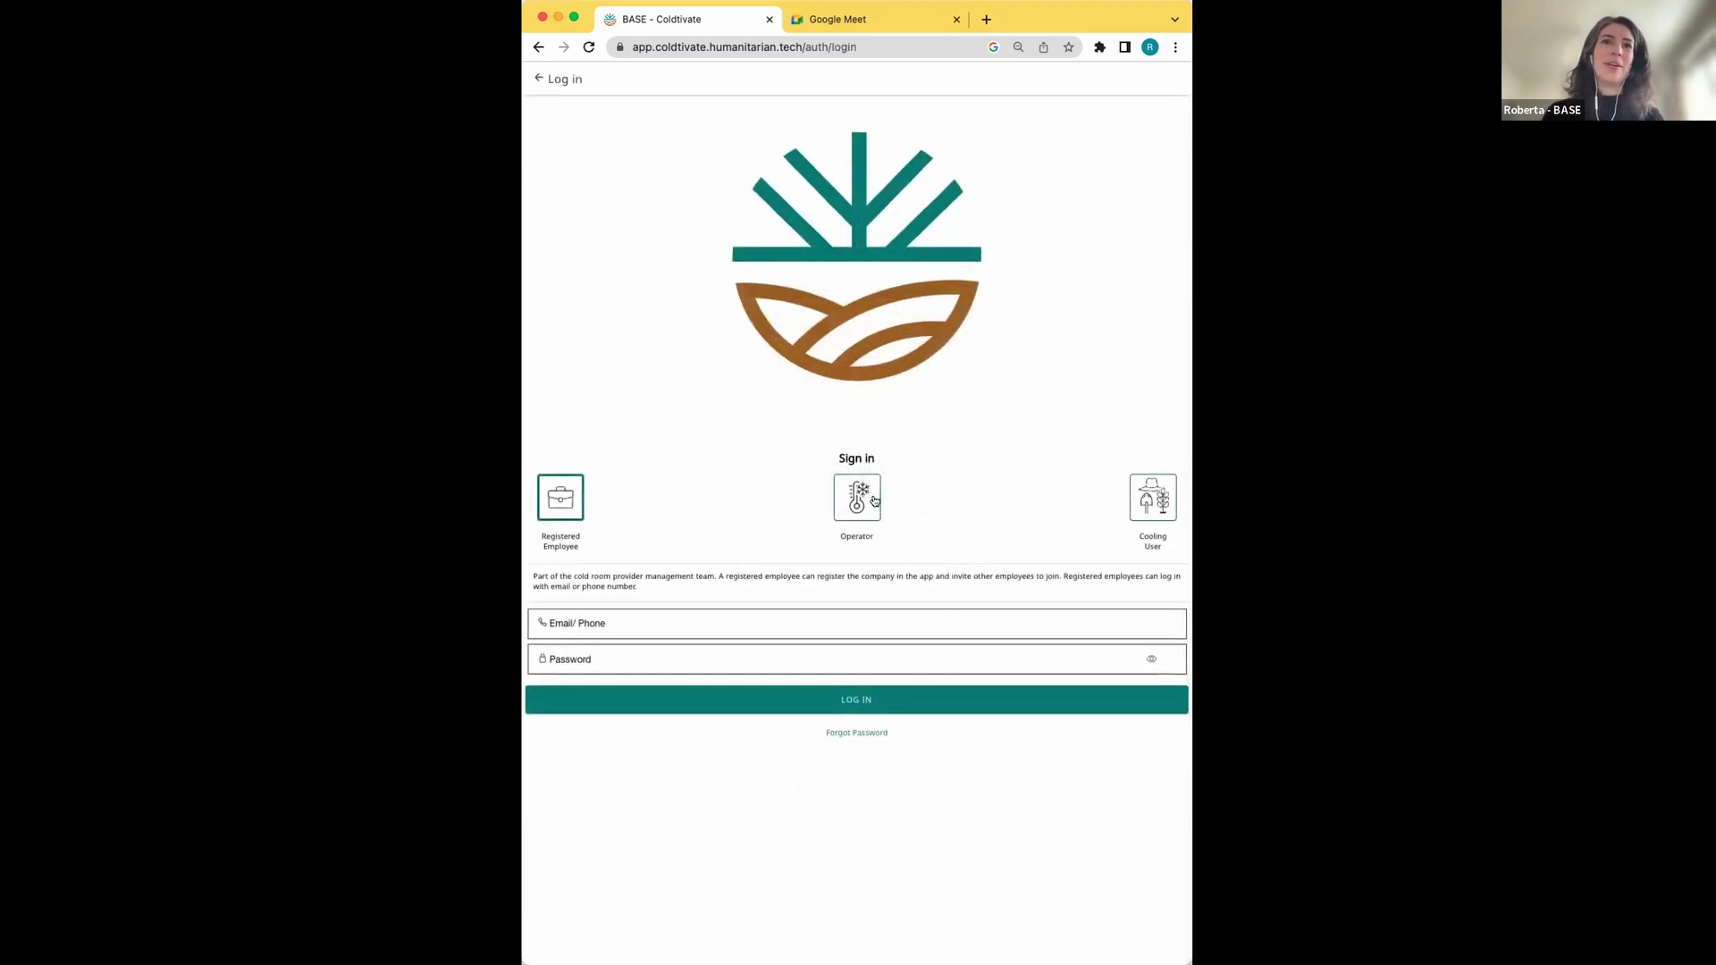
left_click(852, 493)
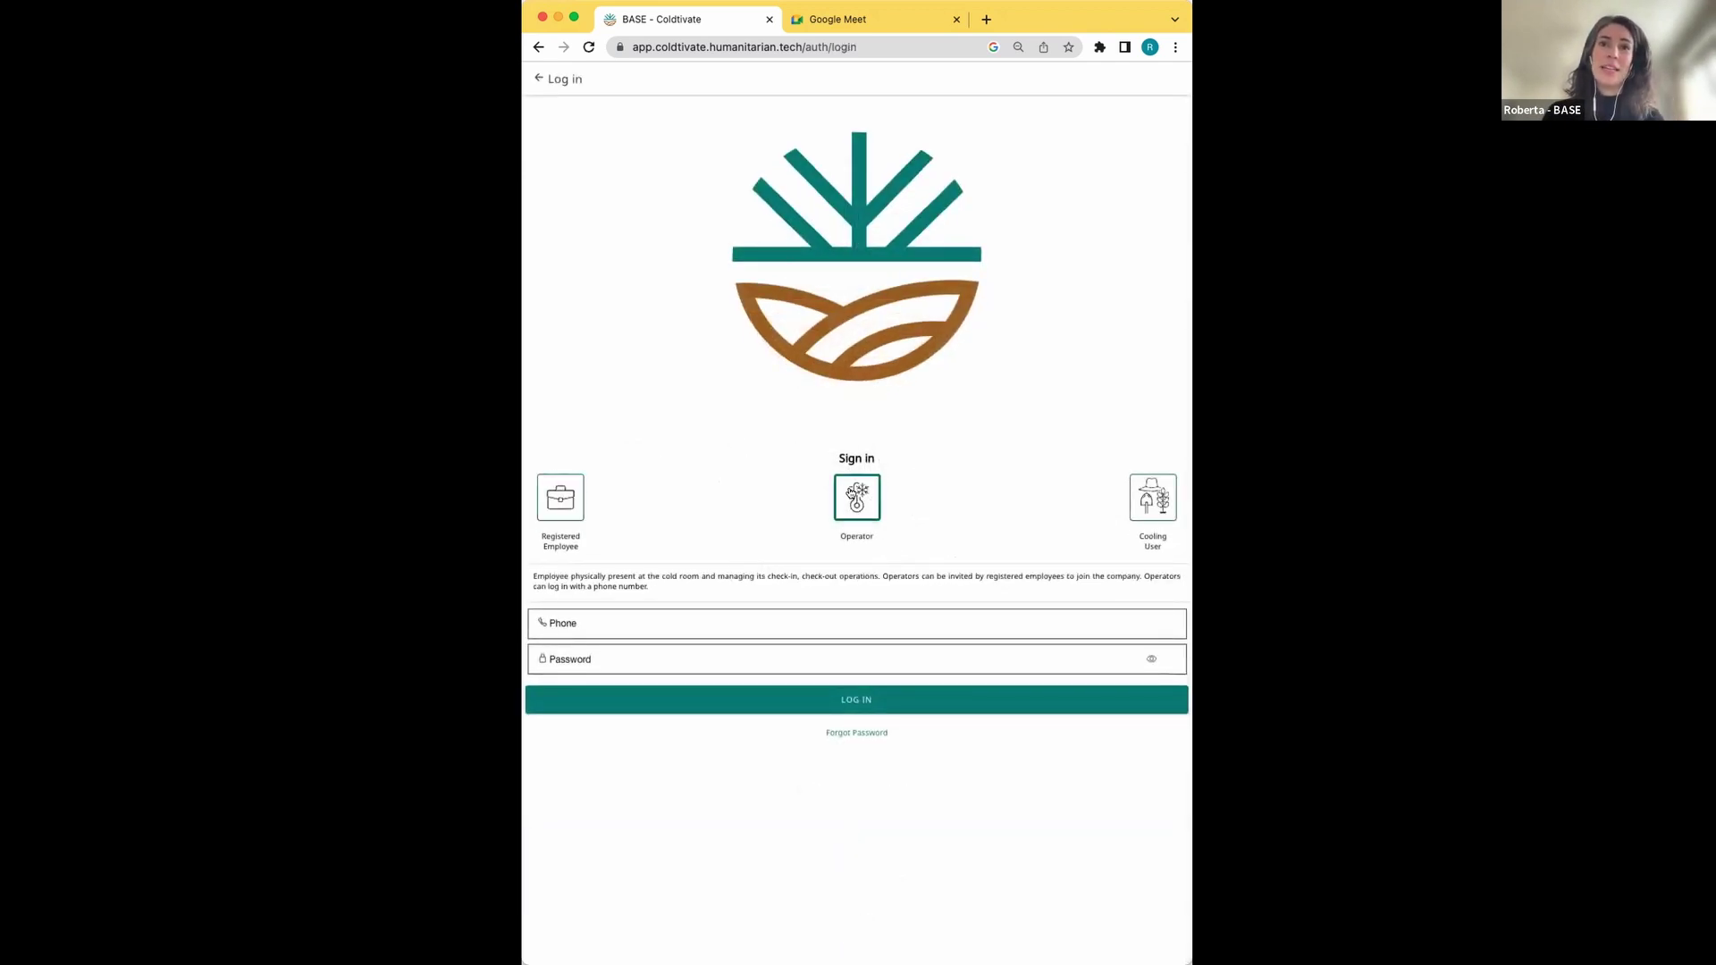
left_click(690, 618)
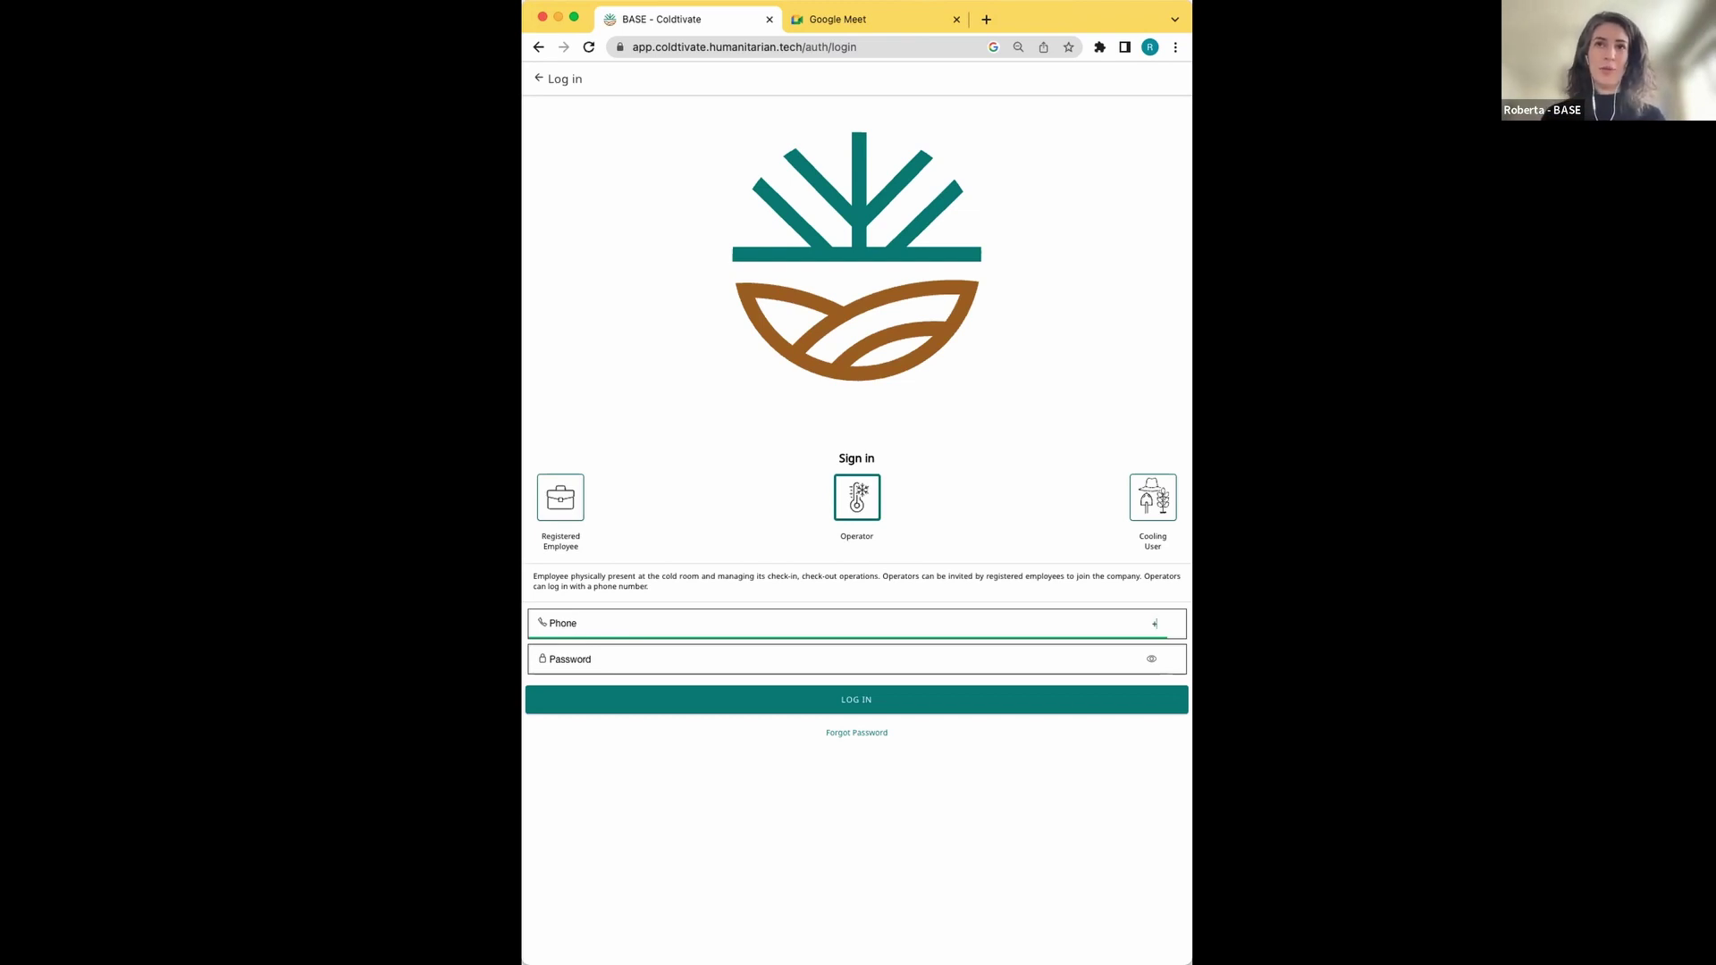
Log in as an Operator with the account's phone number and password
left_click(557, 512)
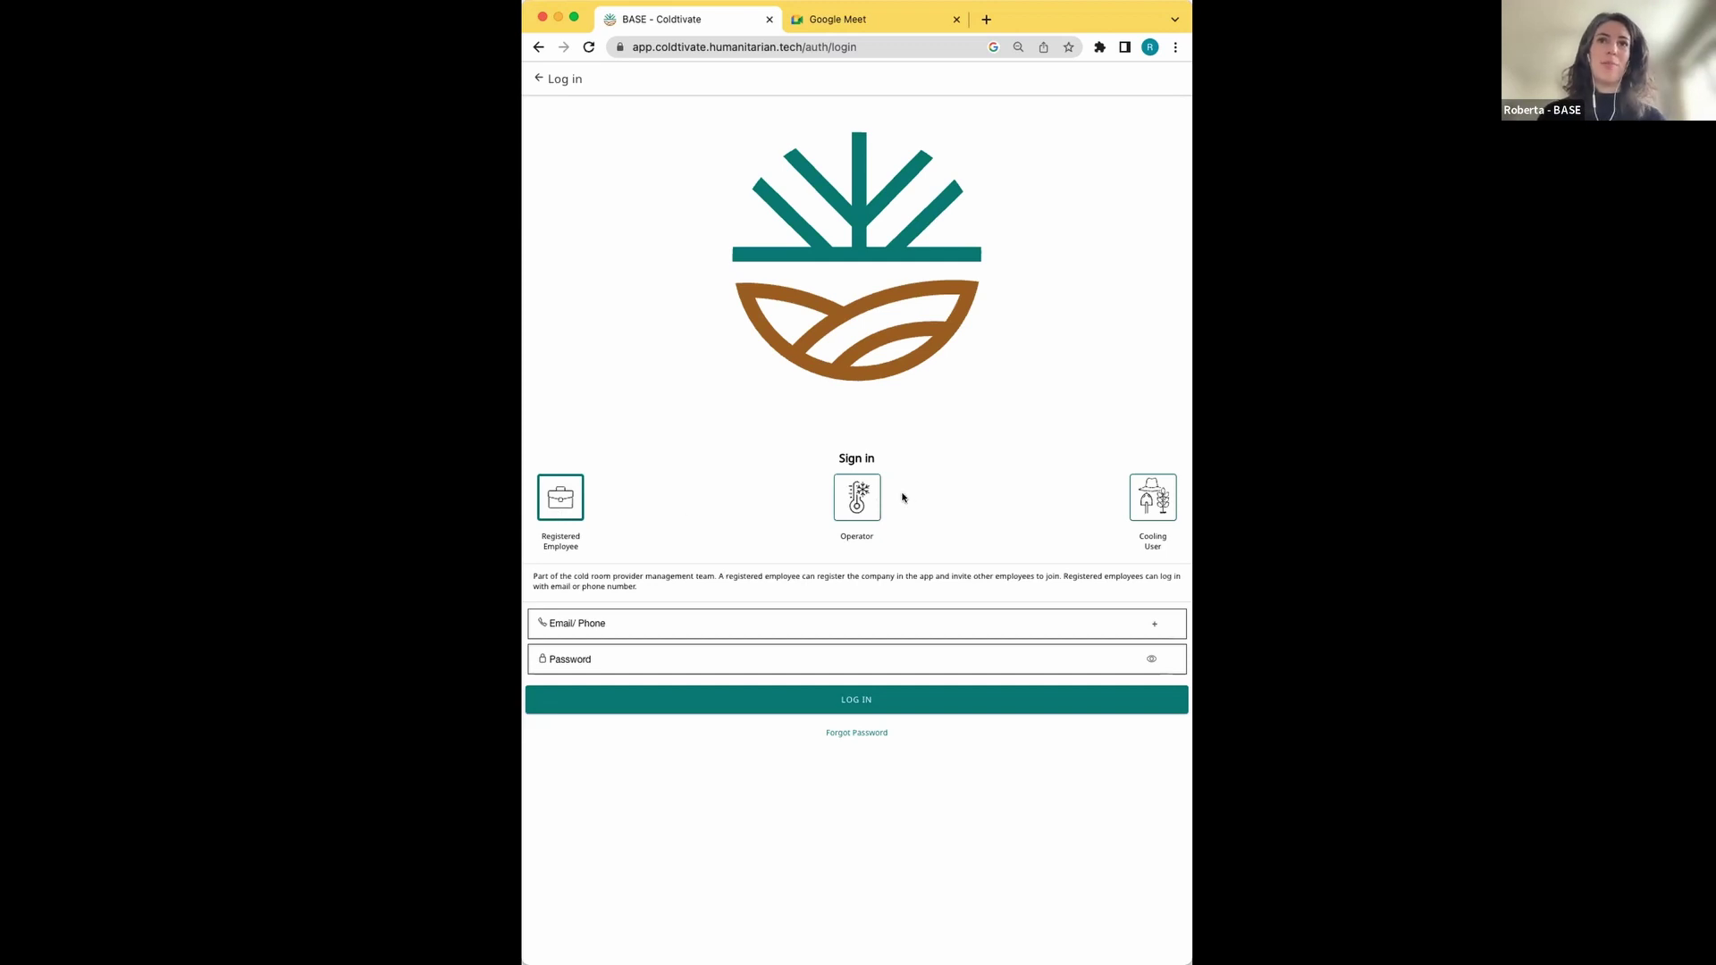
left_click(866, 504)
left_click(1157, 623)
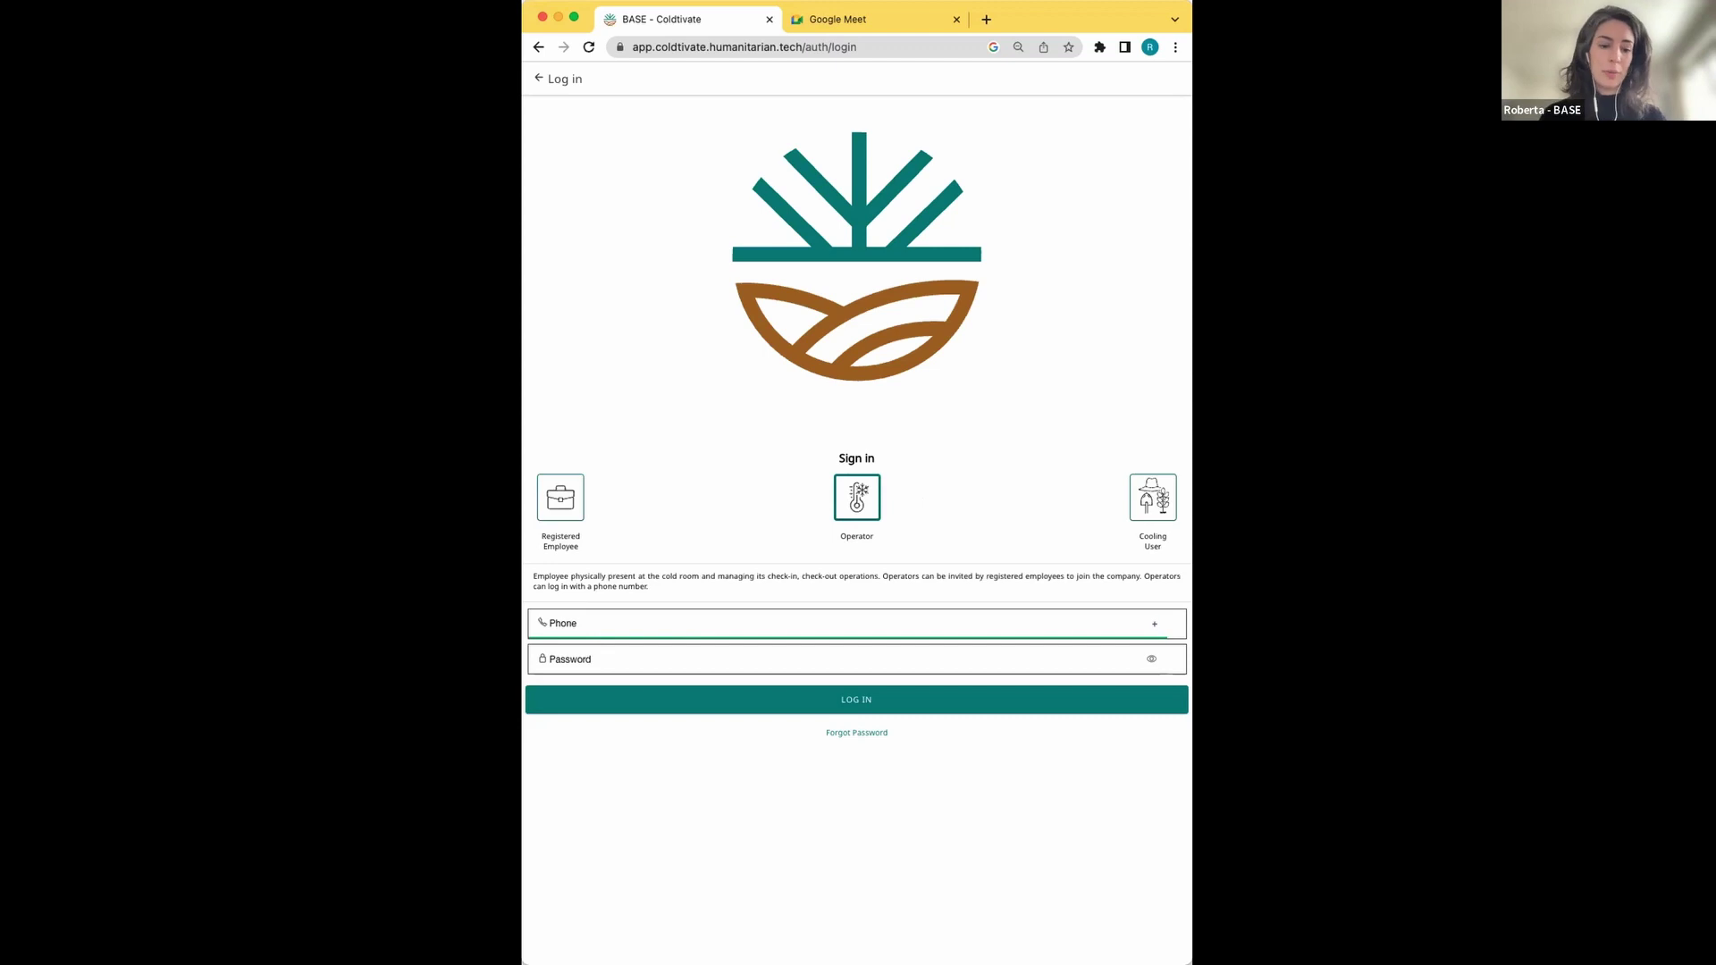
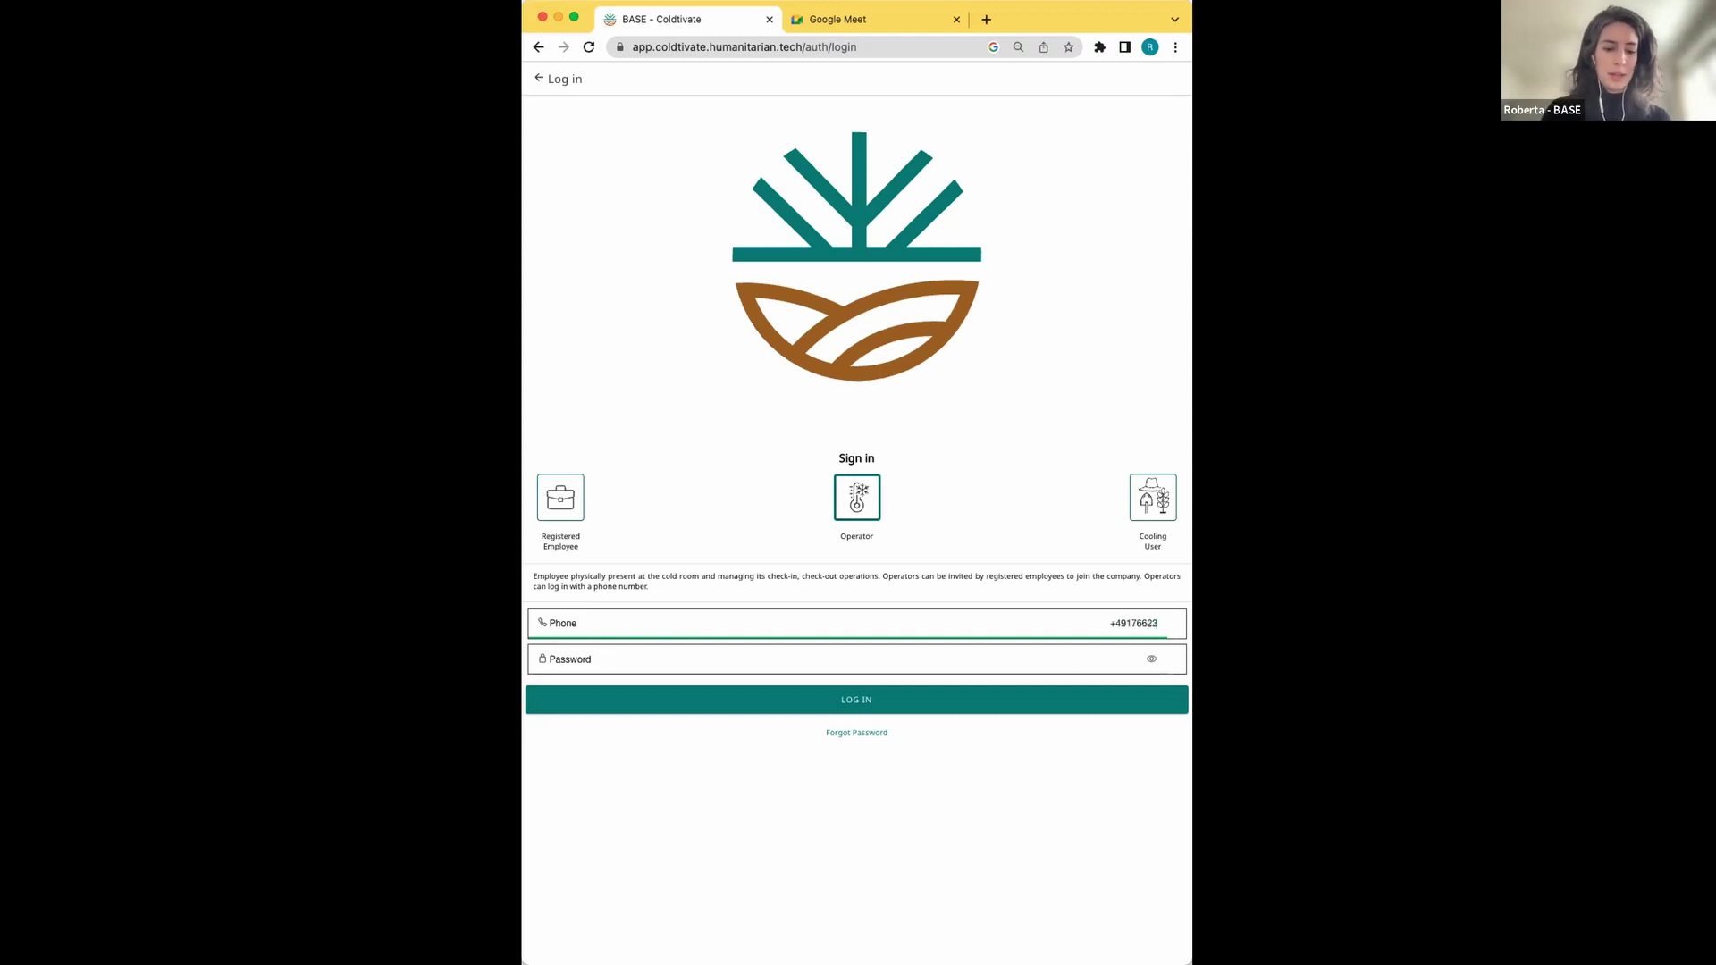
key("Tab")
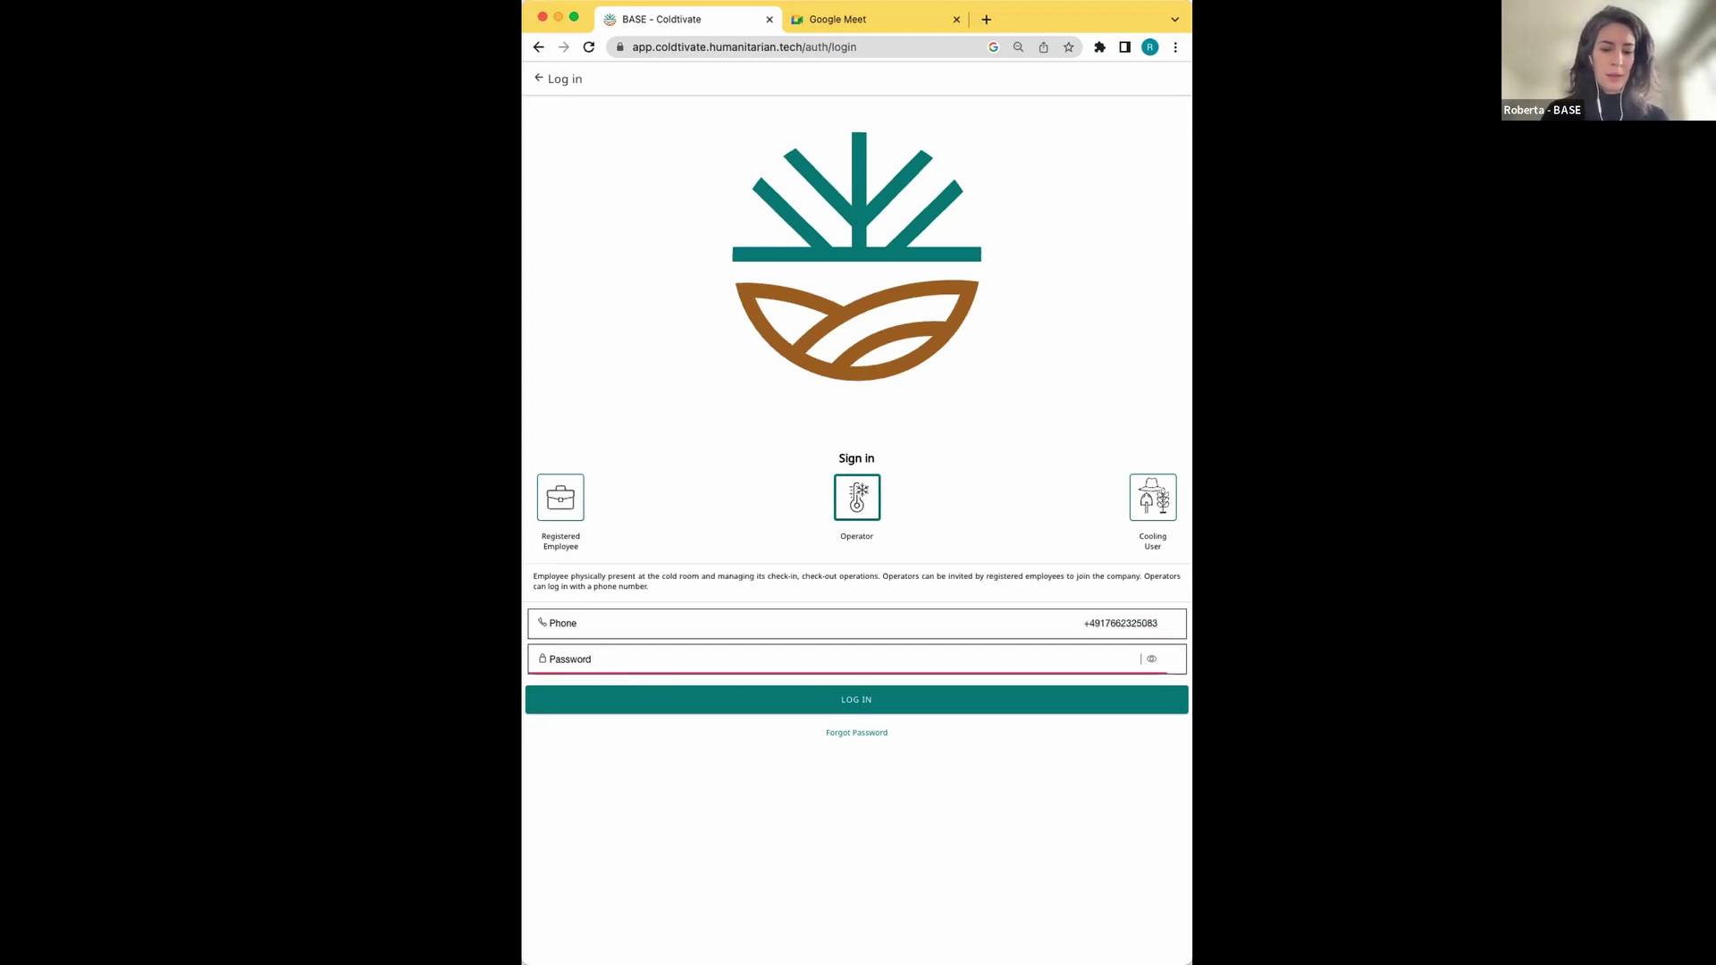
type("1")
left_click(1026, 701)
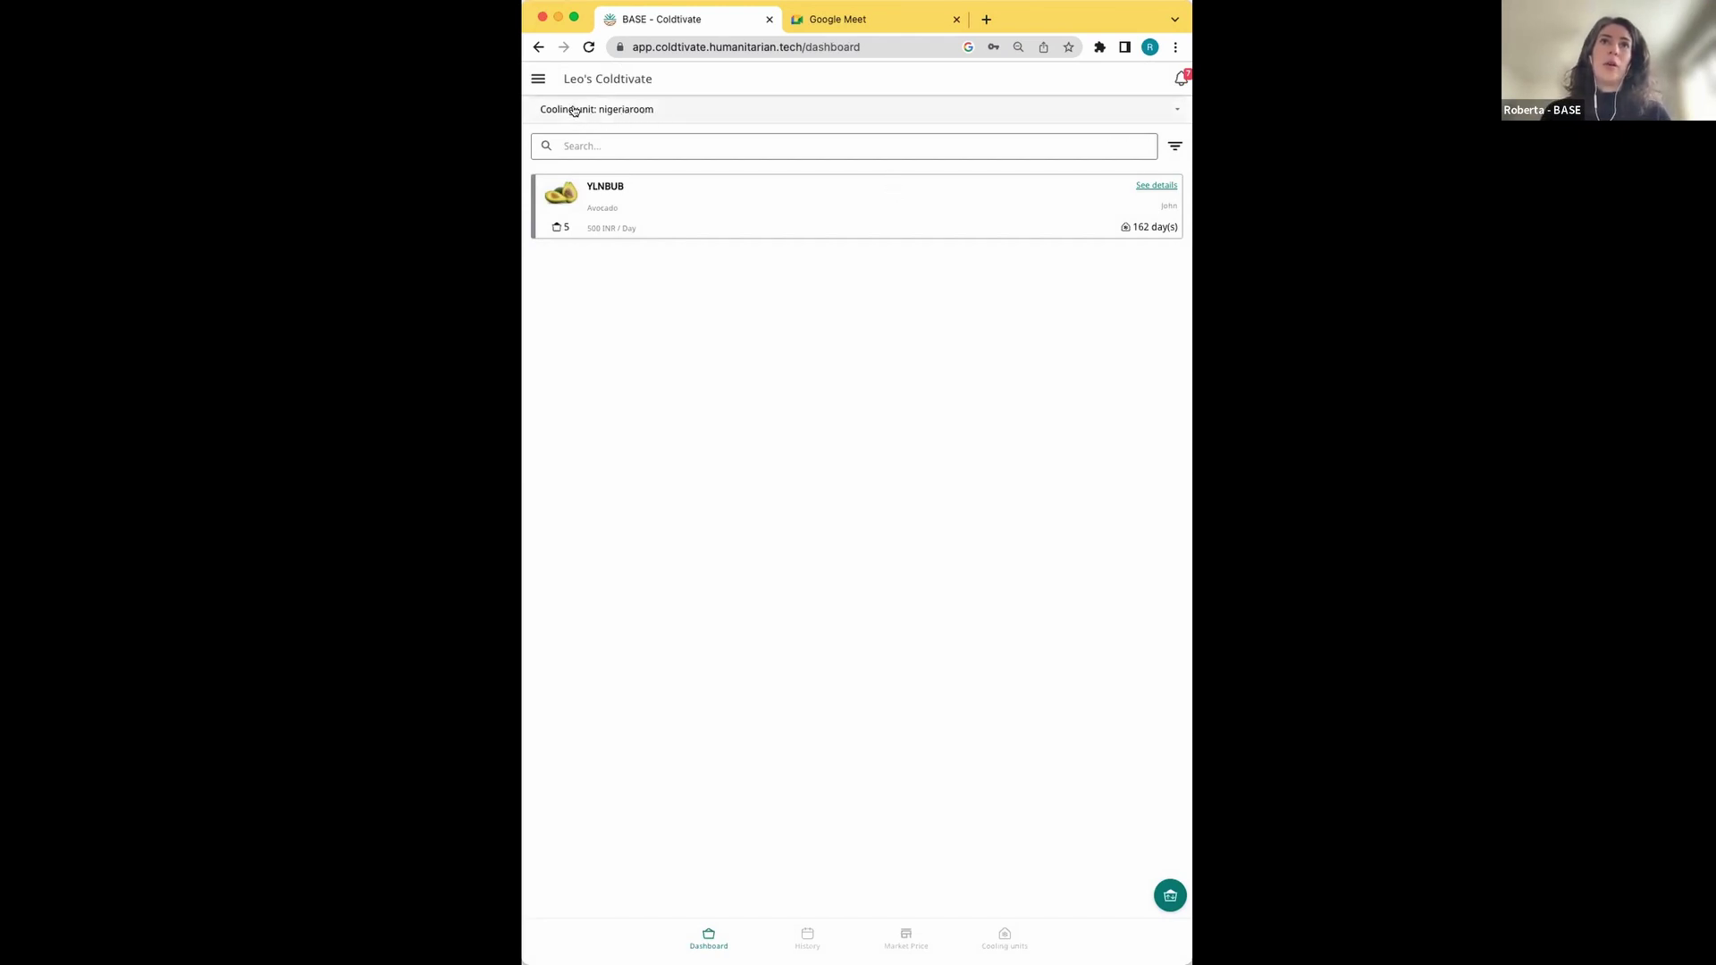
Open the cooling-unit selector listing nigeriaroom, robiunit and unitwithsensors
left_click(712, 105)
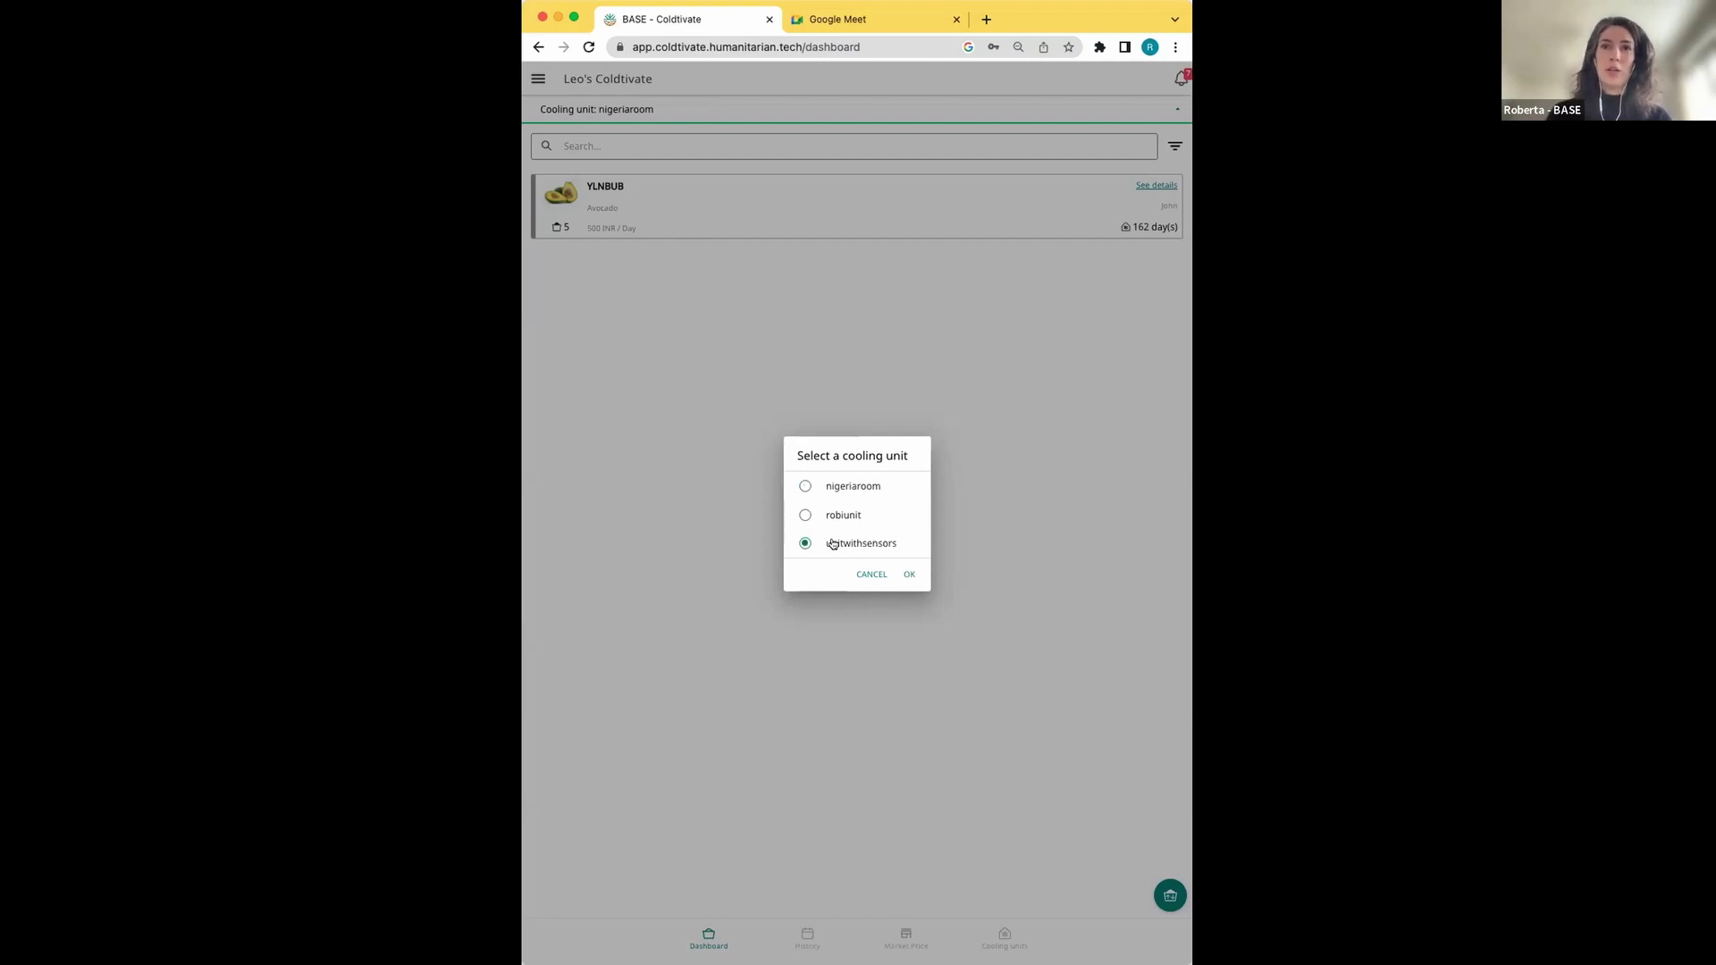
Switch to unitwithsensors and open the Tomato 78XC8V crate details
left_click(908, 574)
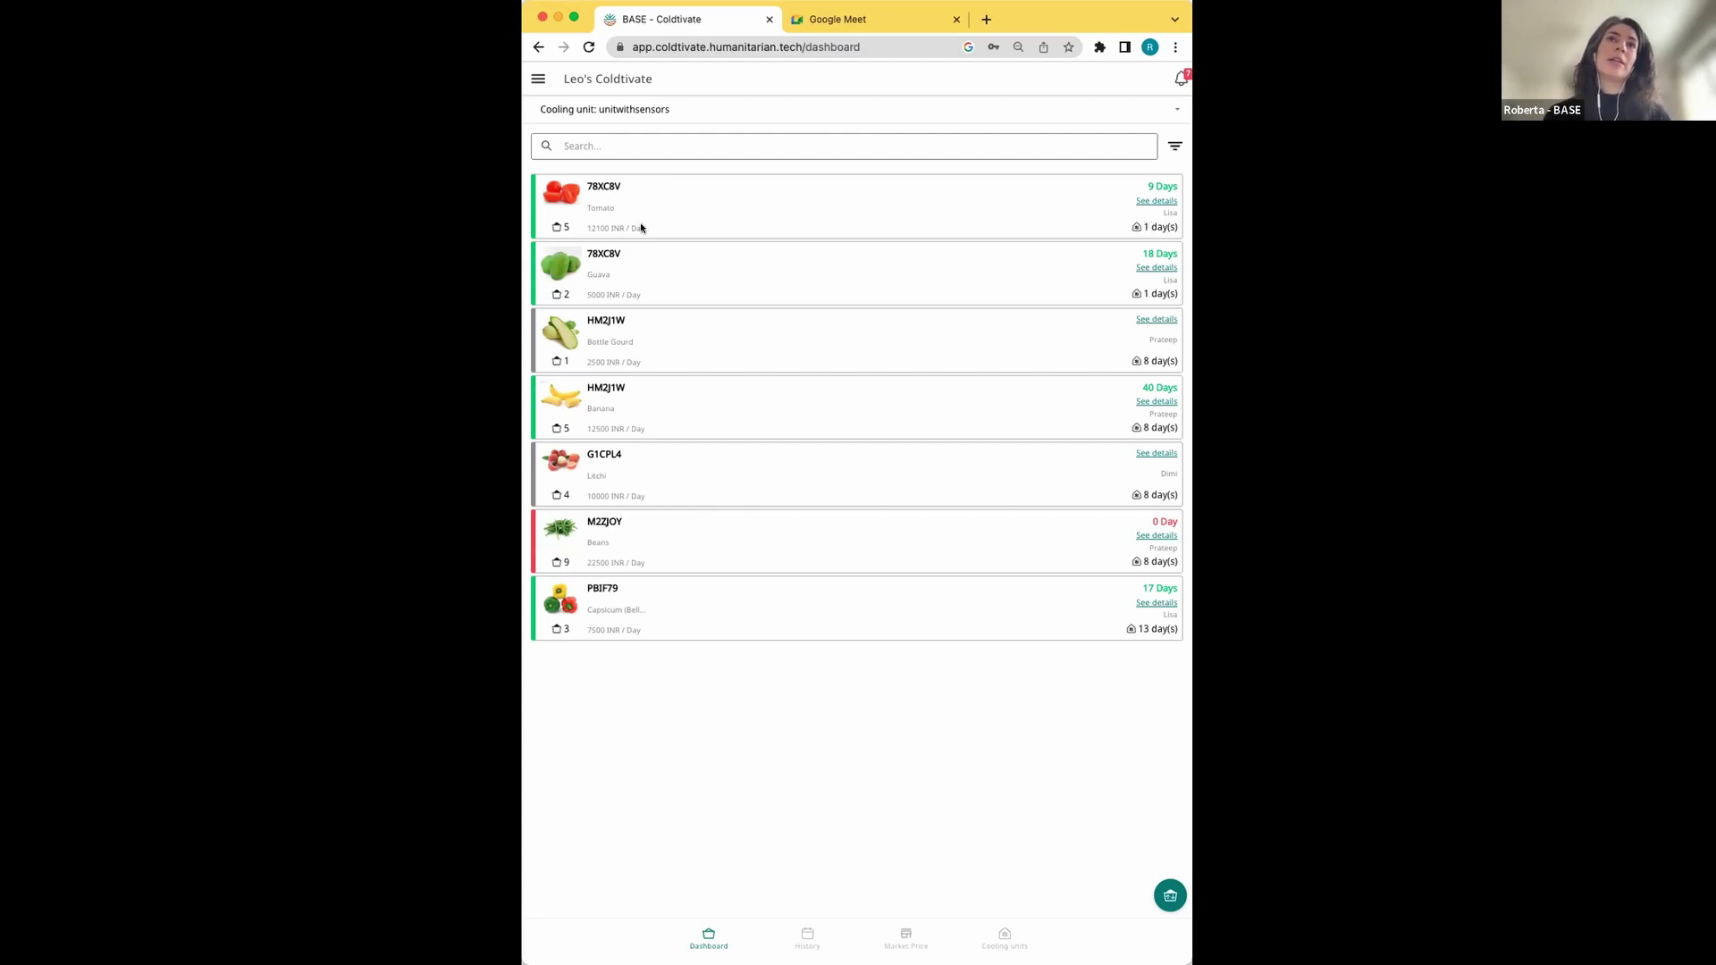
left_click(812, 202)
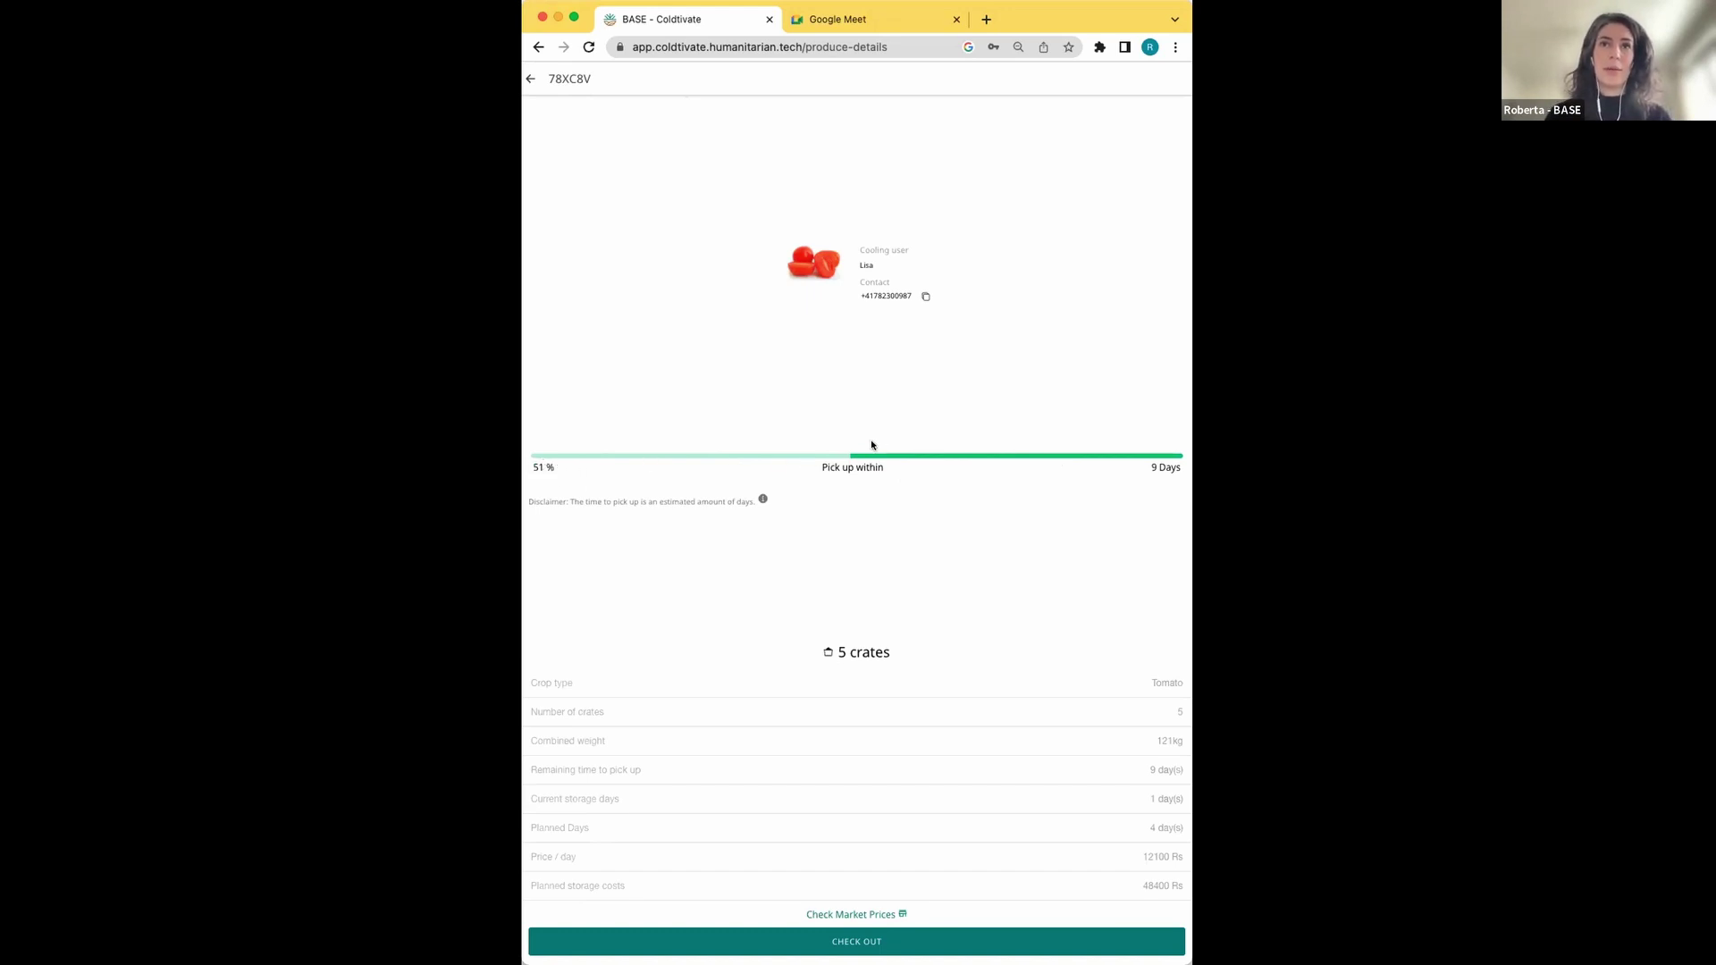
Leave the 78XC8V details, reopen them once, and return to the unitwithsensors crate list
left_click(530, 79)
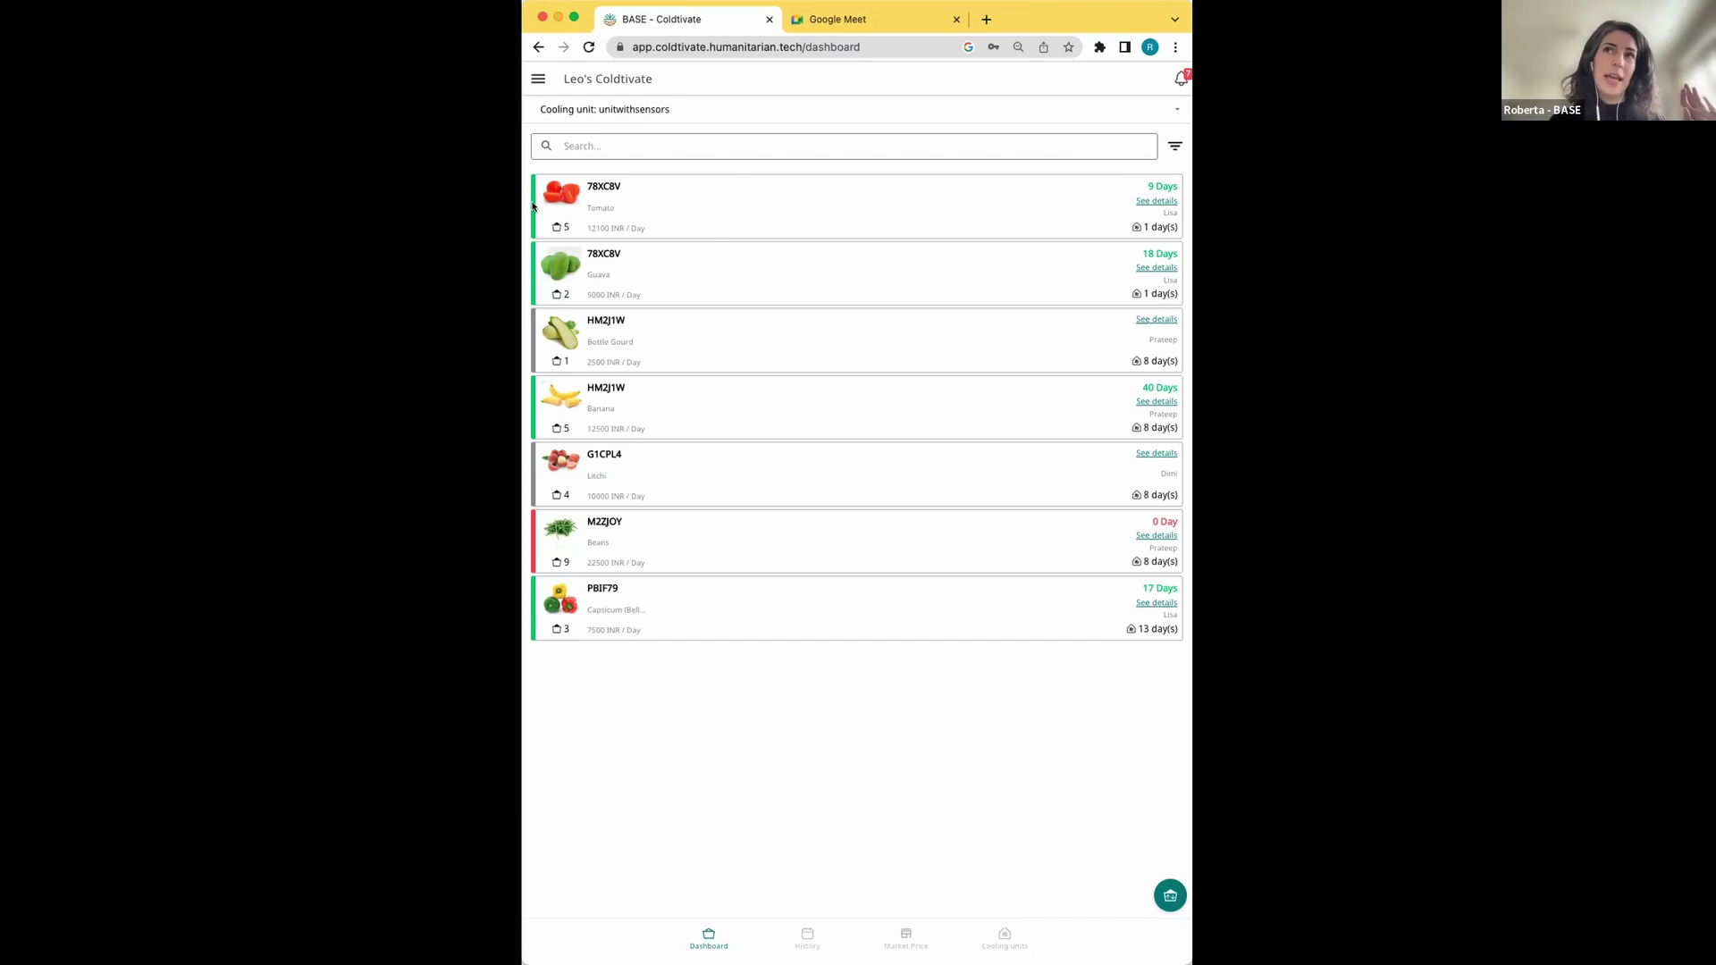
left_click(845, 234)
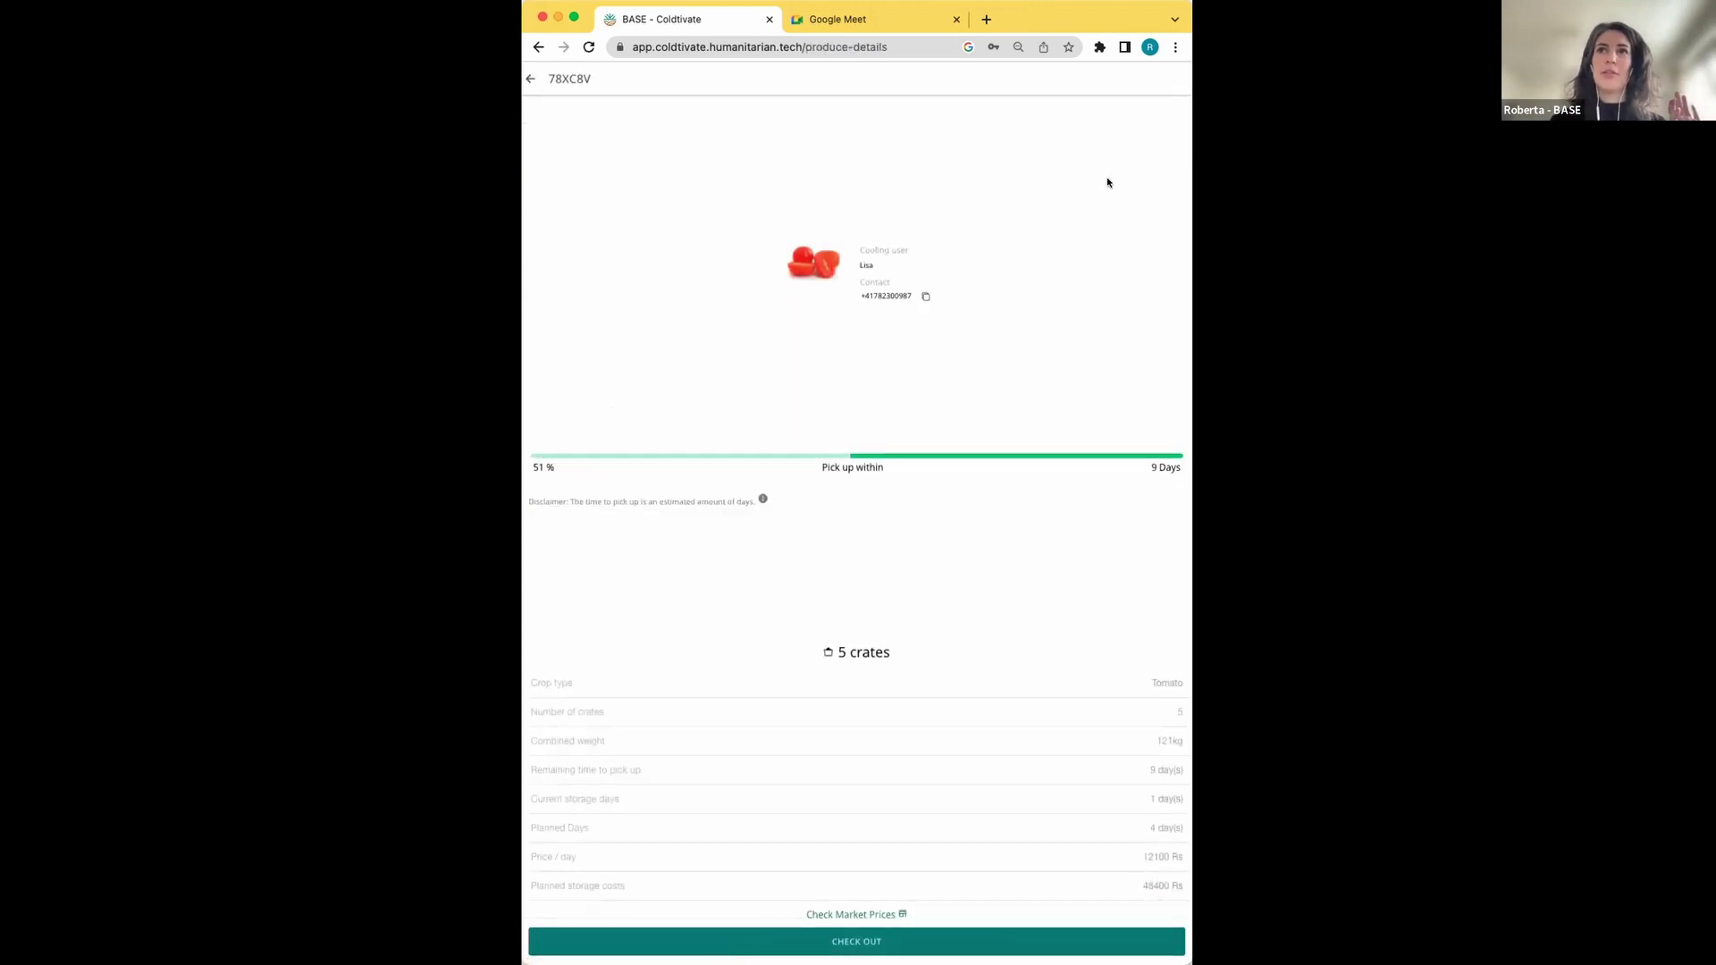
left_click(530, 79)
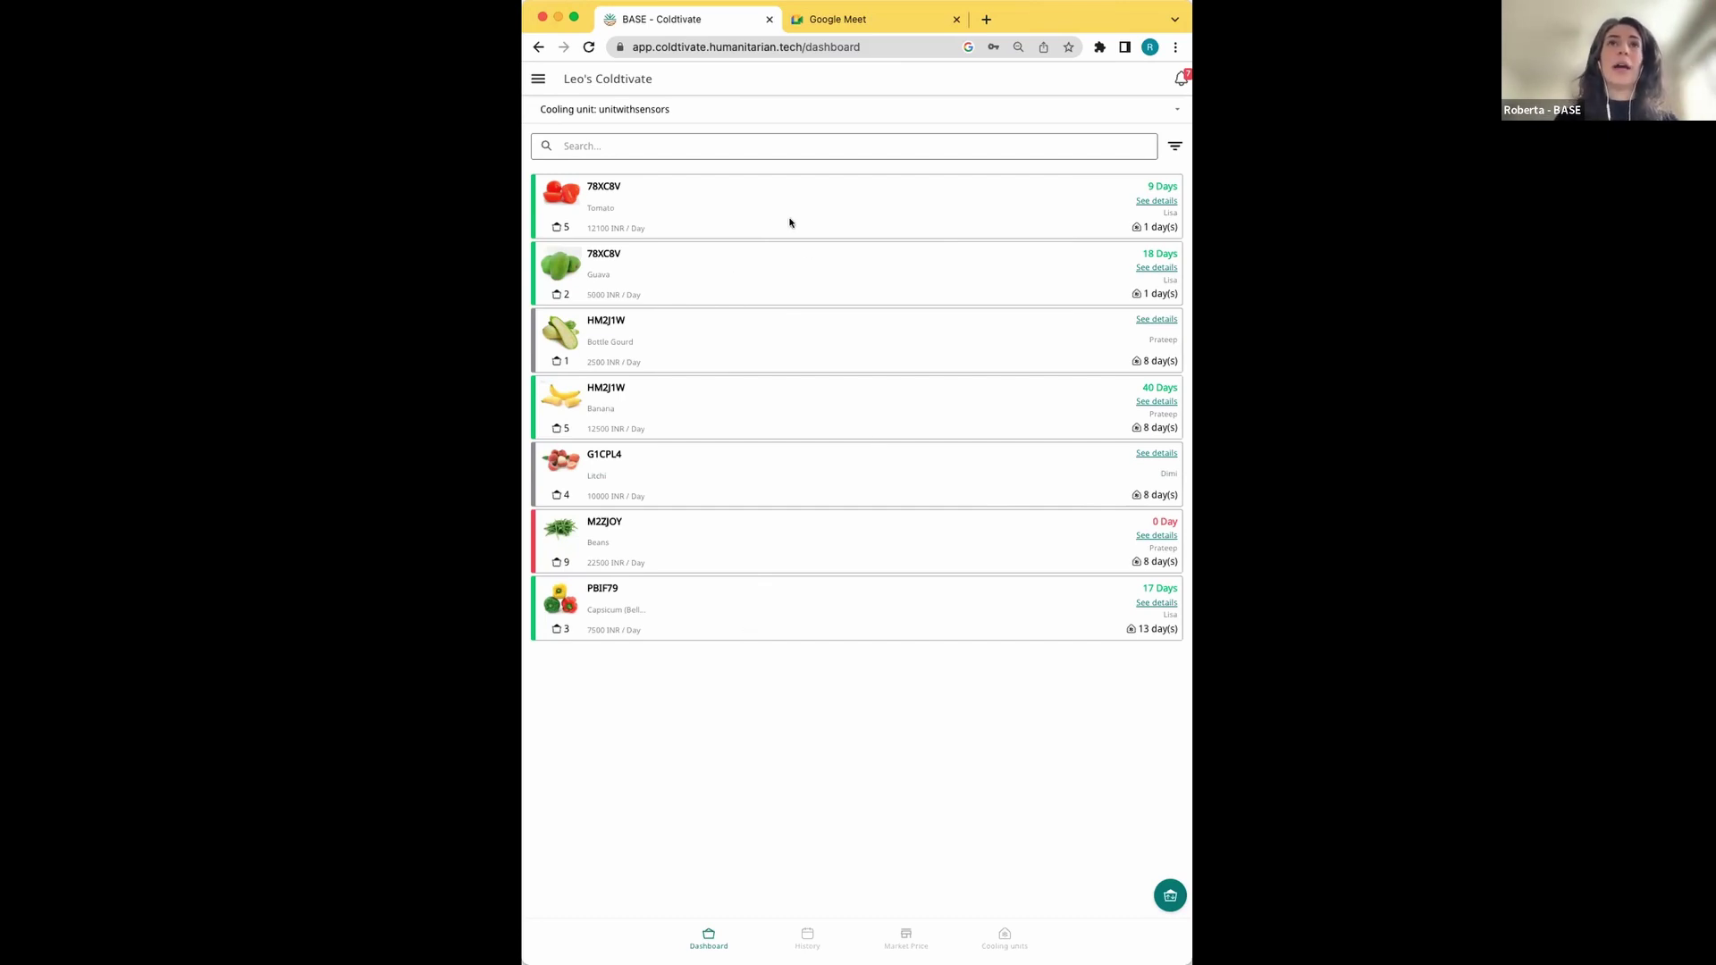
Sort the dashboard crates by 'Time to pick up' so the 0-day beans lead
left_click(1174, 146)
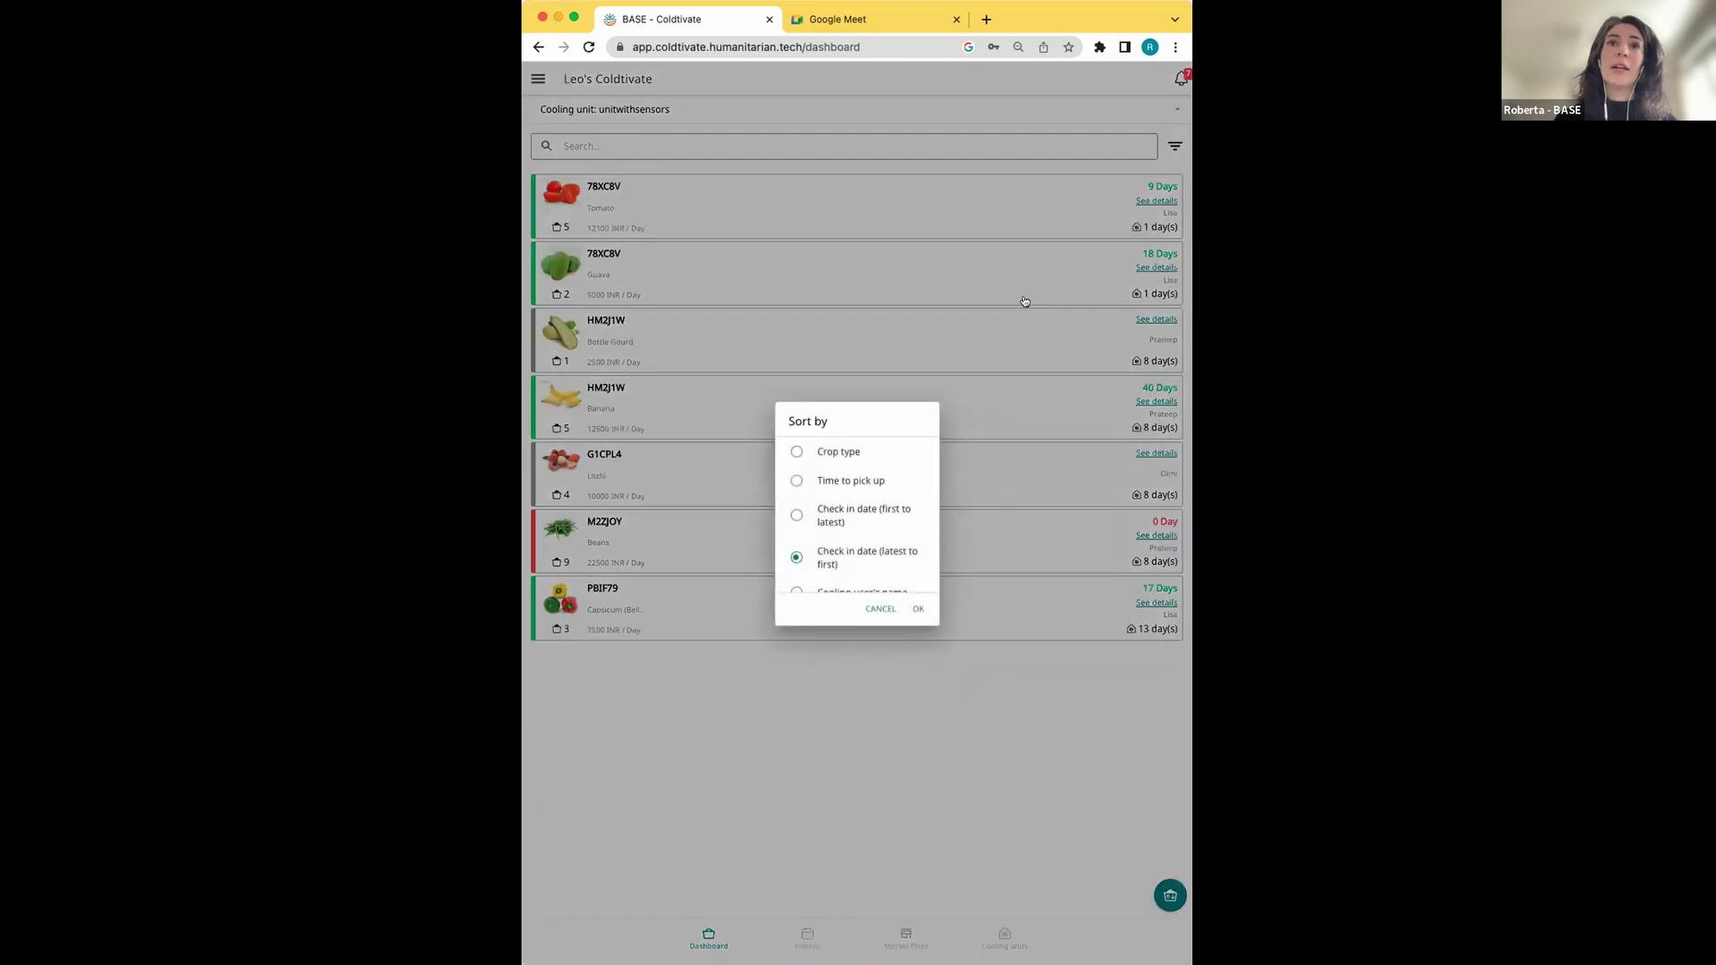
left_click(828, 481)
left_click(913, 608)
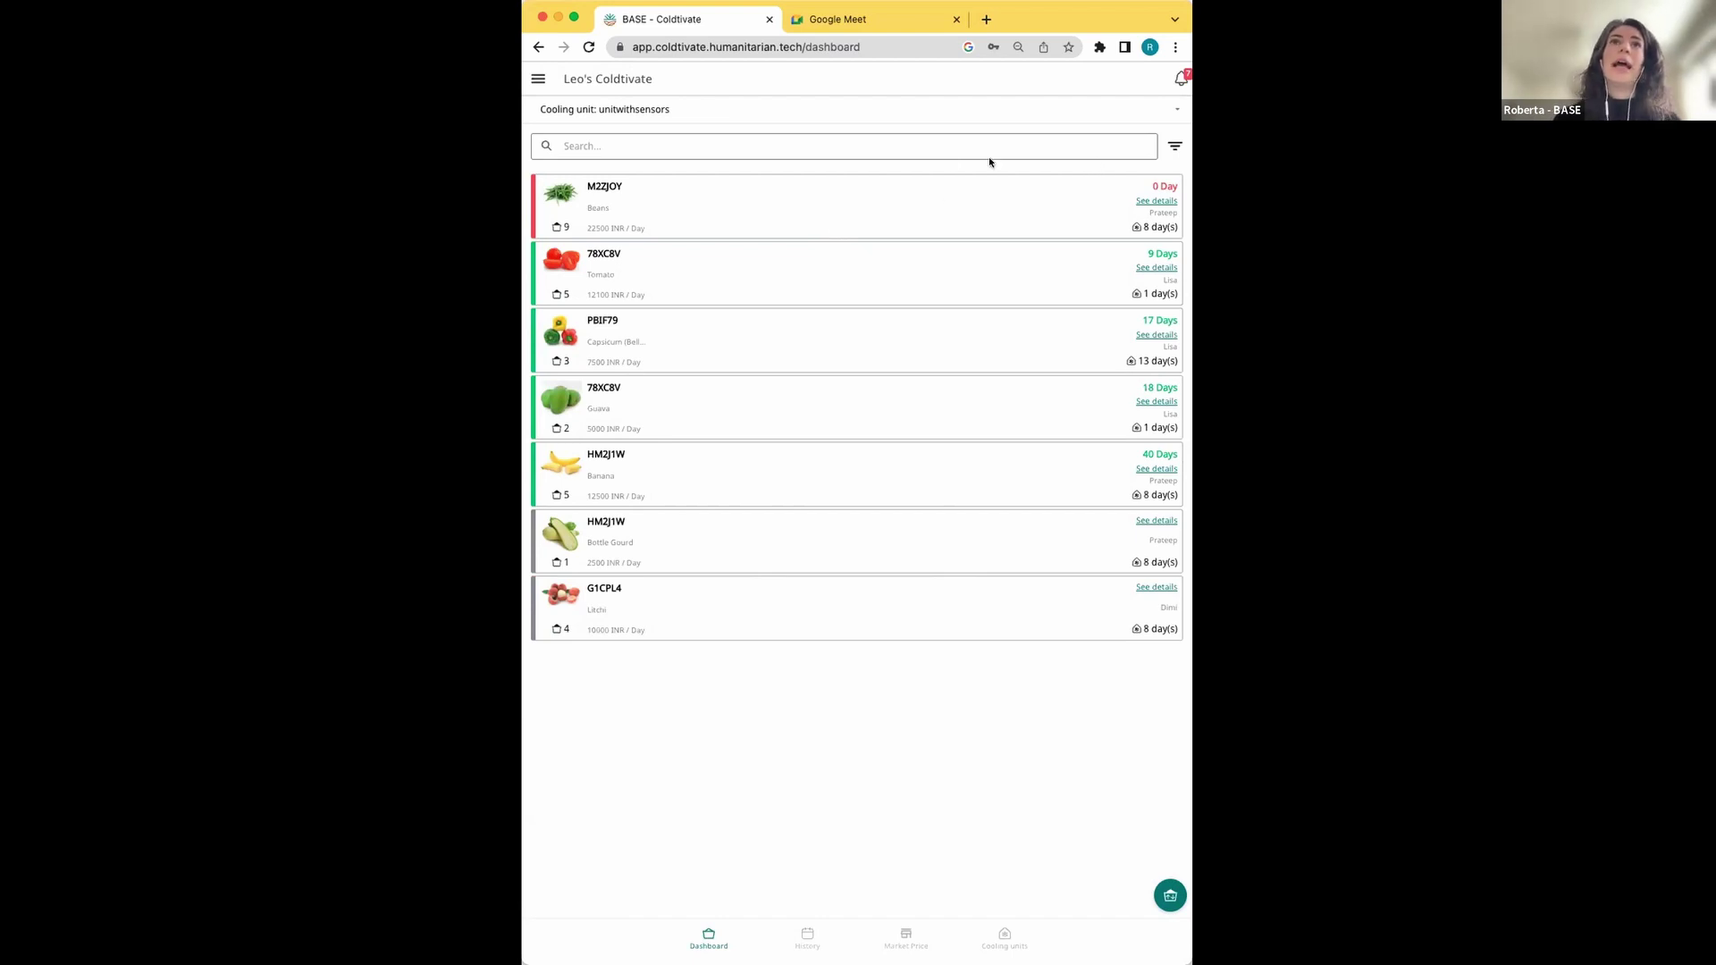
Filter the crates by a cooling user's name, then clear the search to show all seven
left_click(936, 146)
type("Lisa")
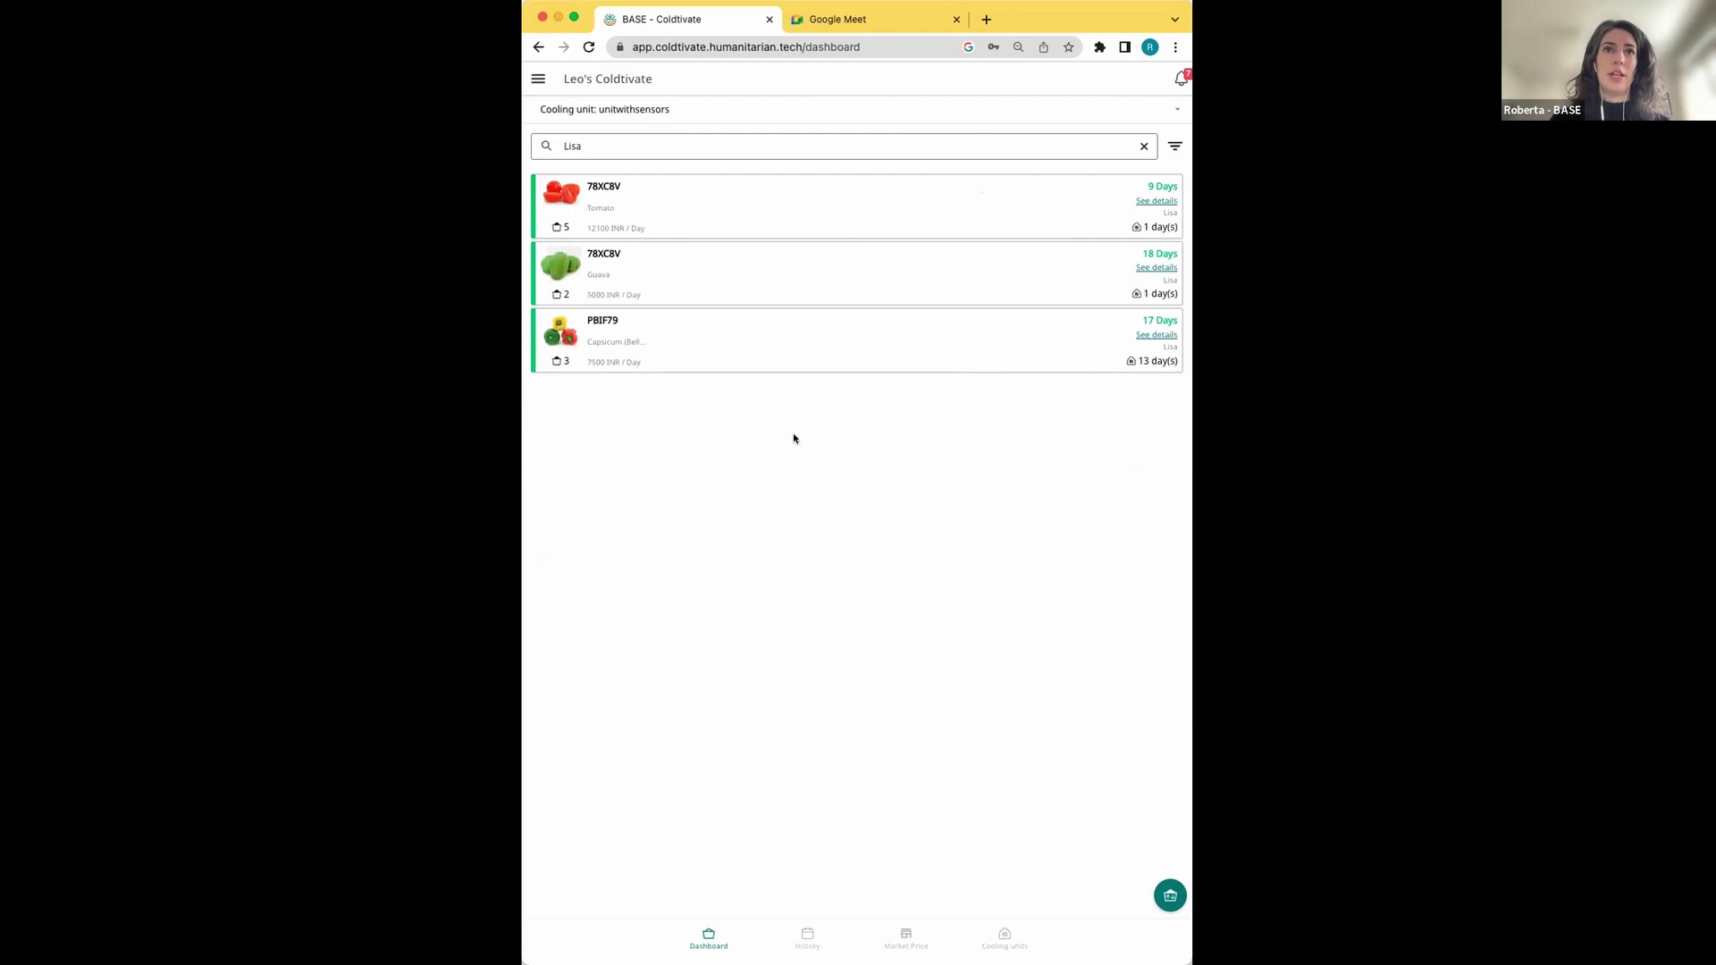
left_click(1144, 148)
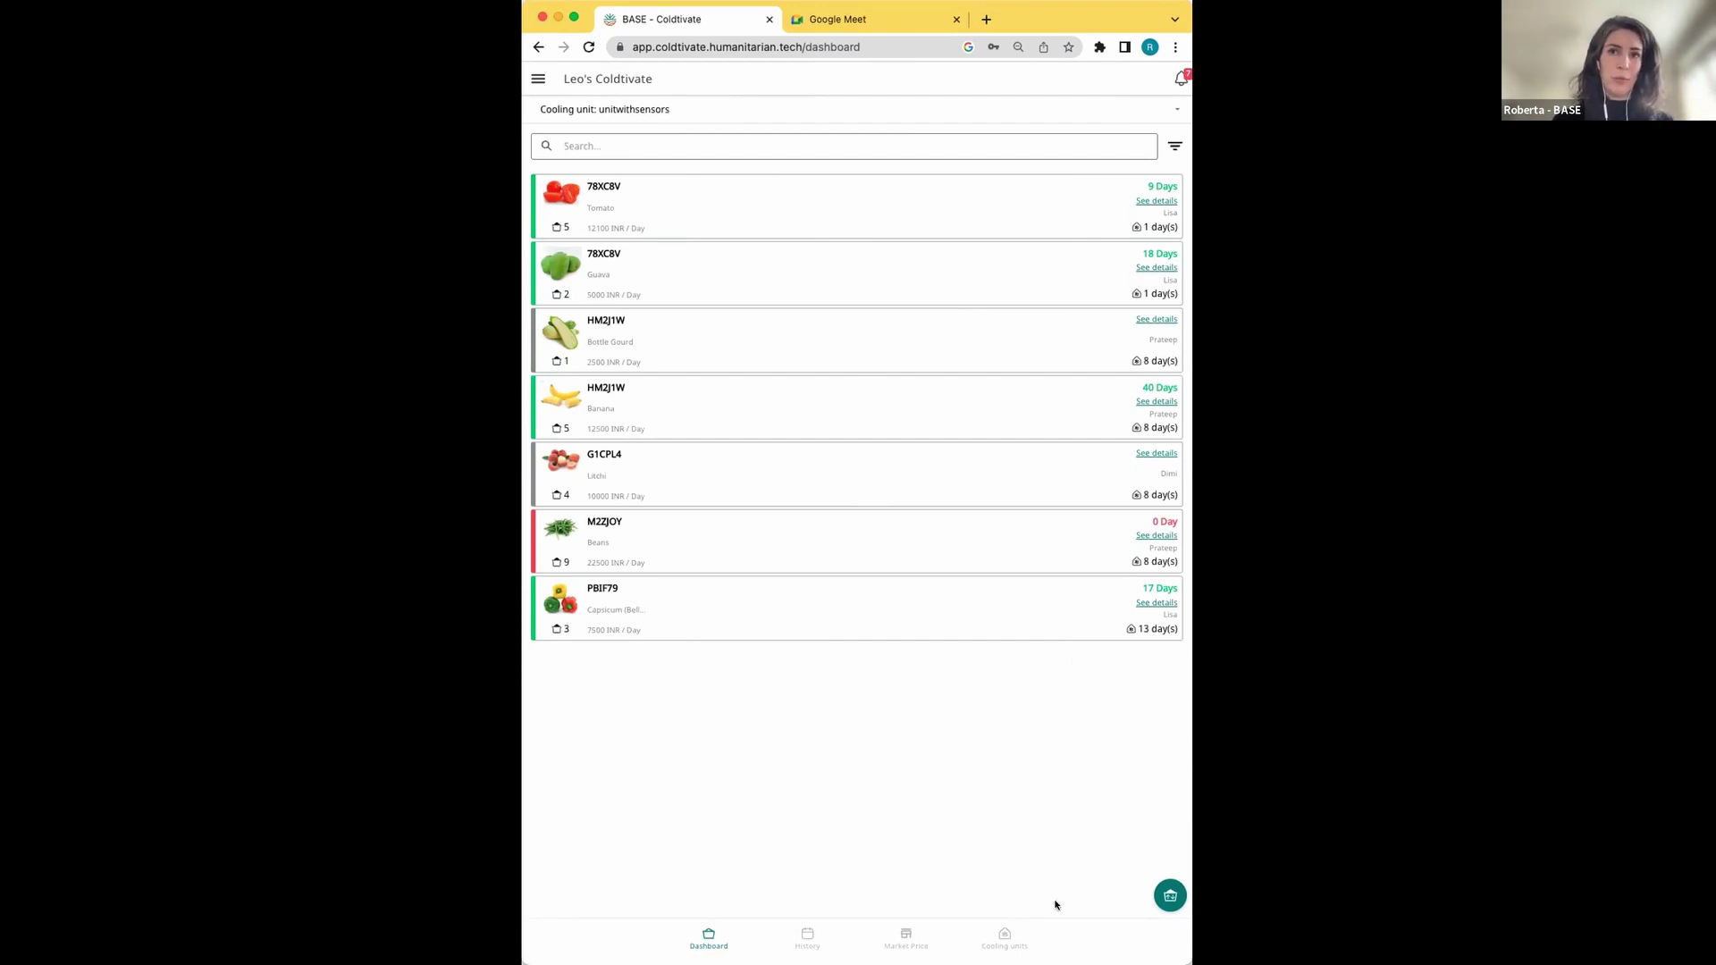
Show the ROOM CONDITIONS temperature history for unitwithsensors under Cooling units
left_click(1004, 935)
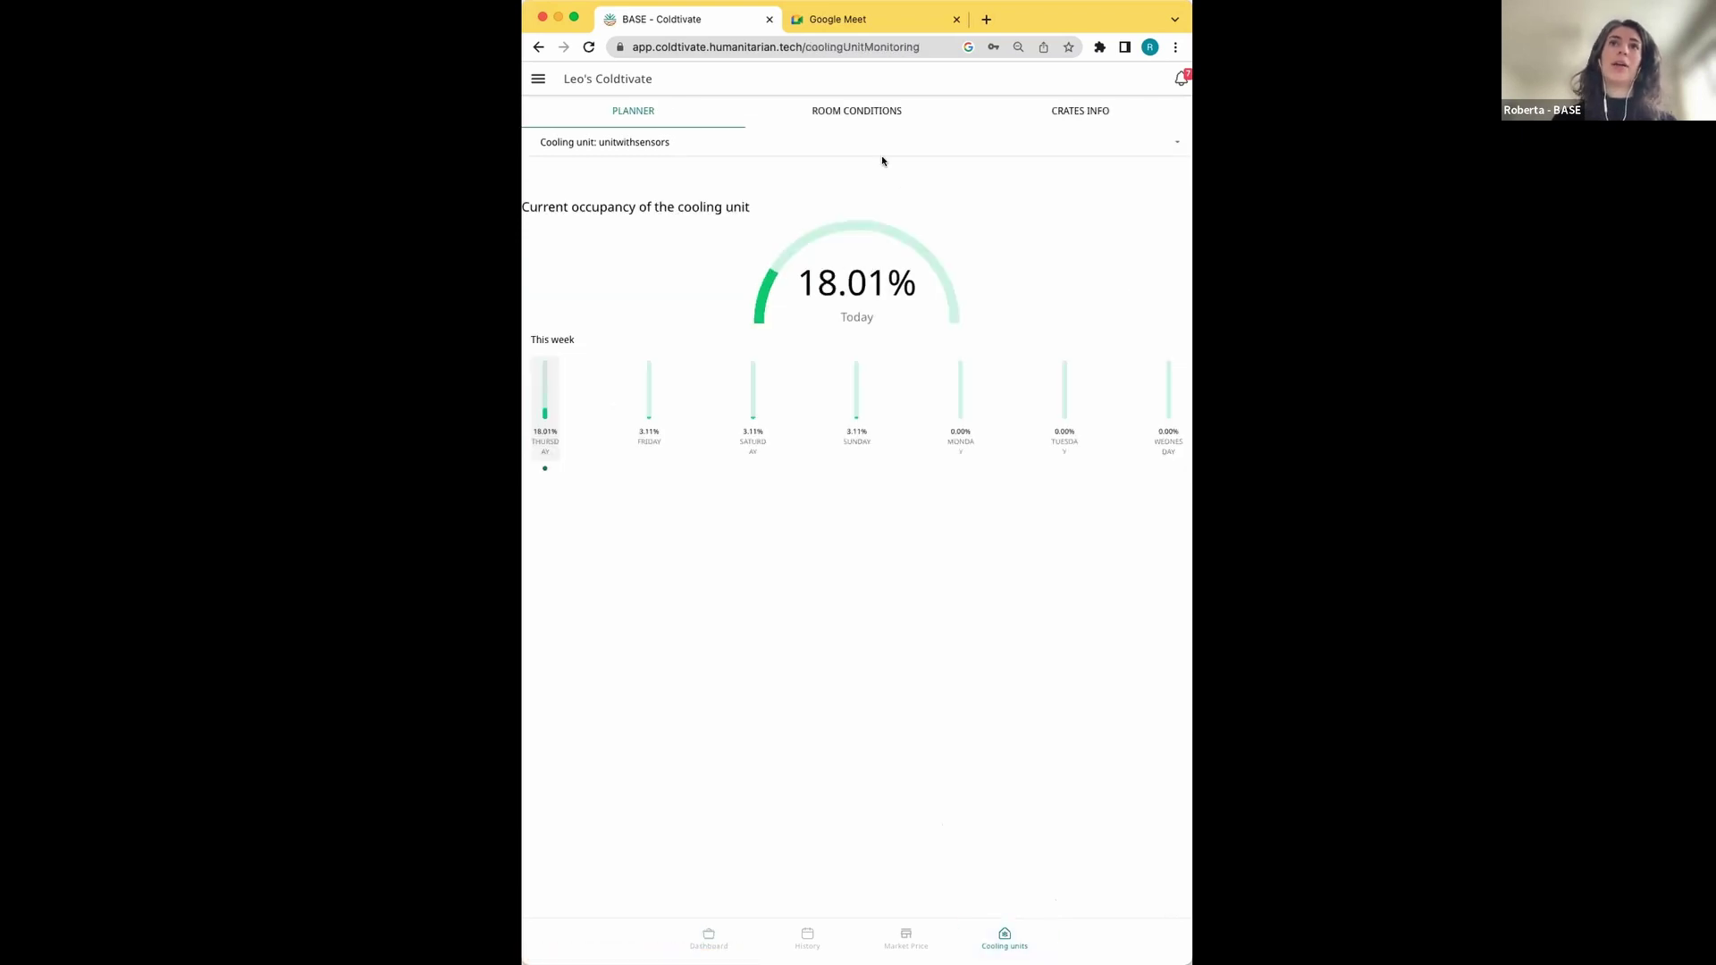
left_click(853, 112)
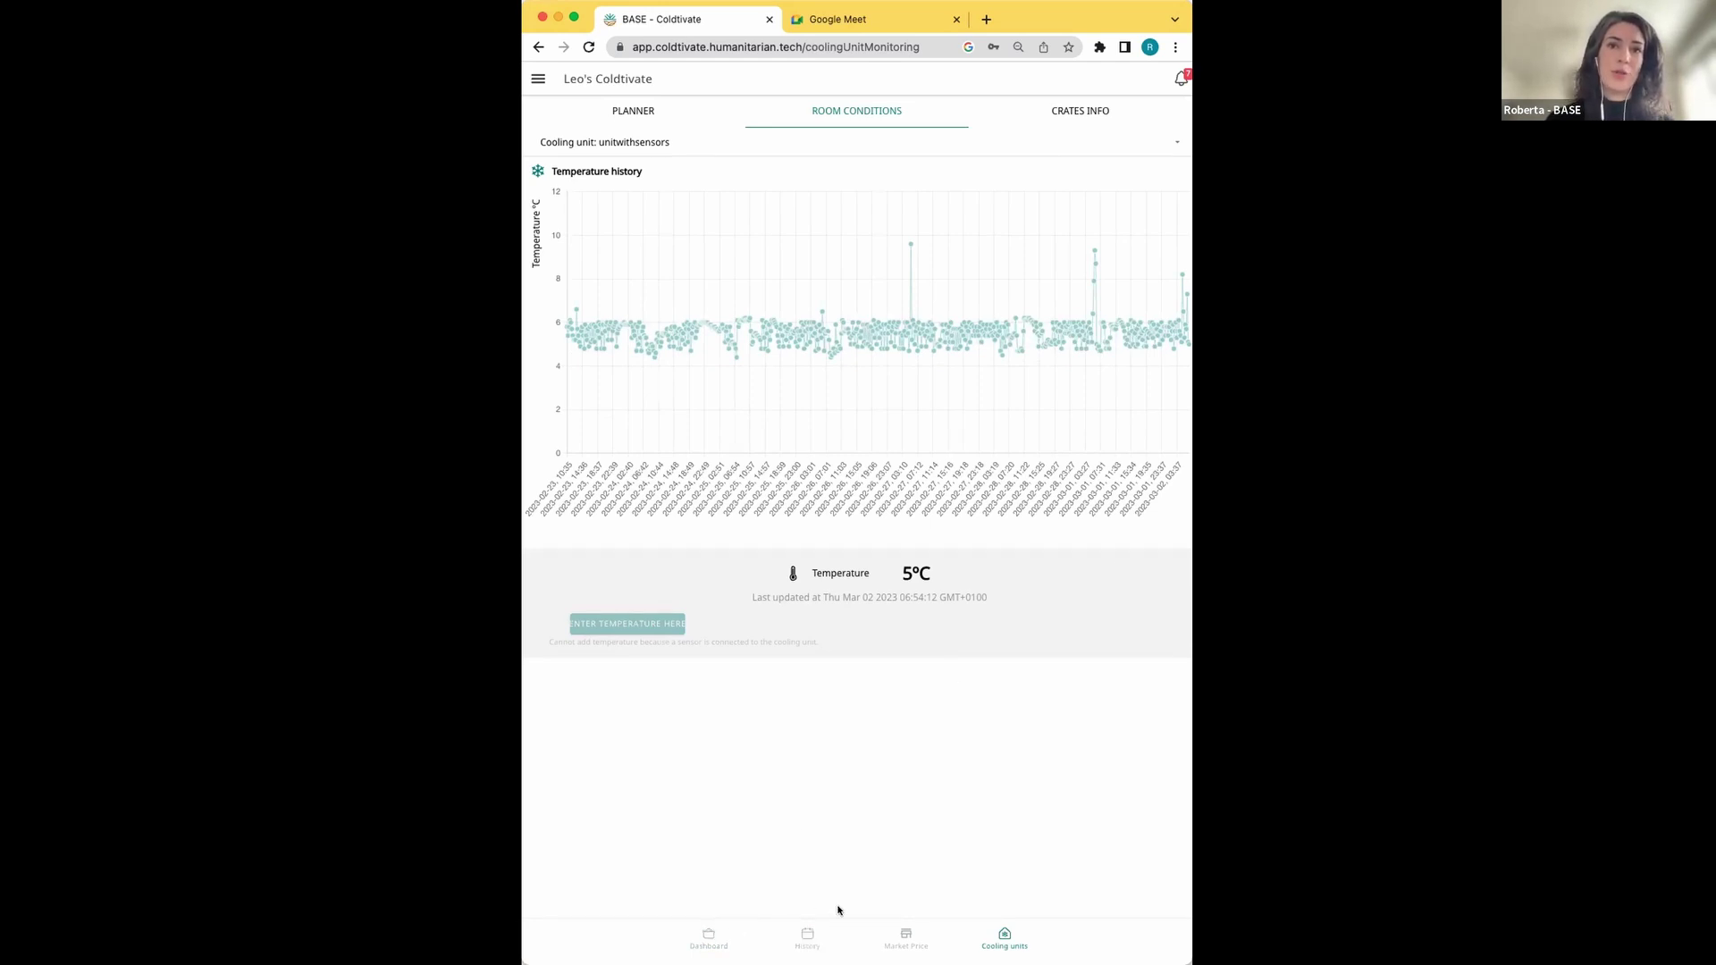
Show the History page of unitwithsensors check-ins and check-outs
left_click(806, 934)
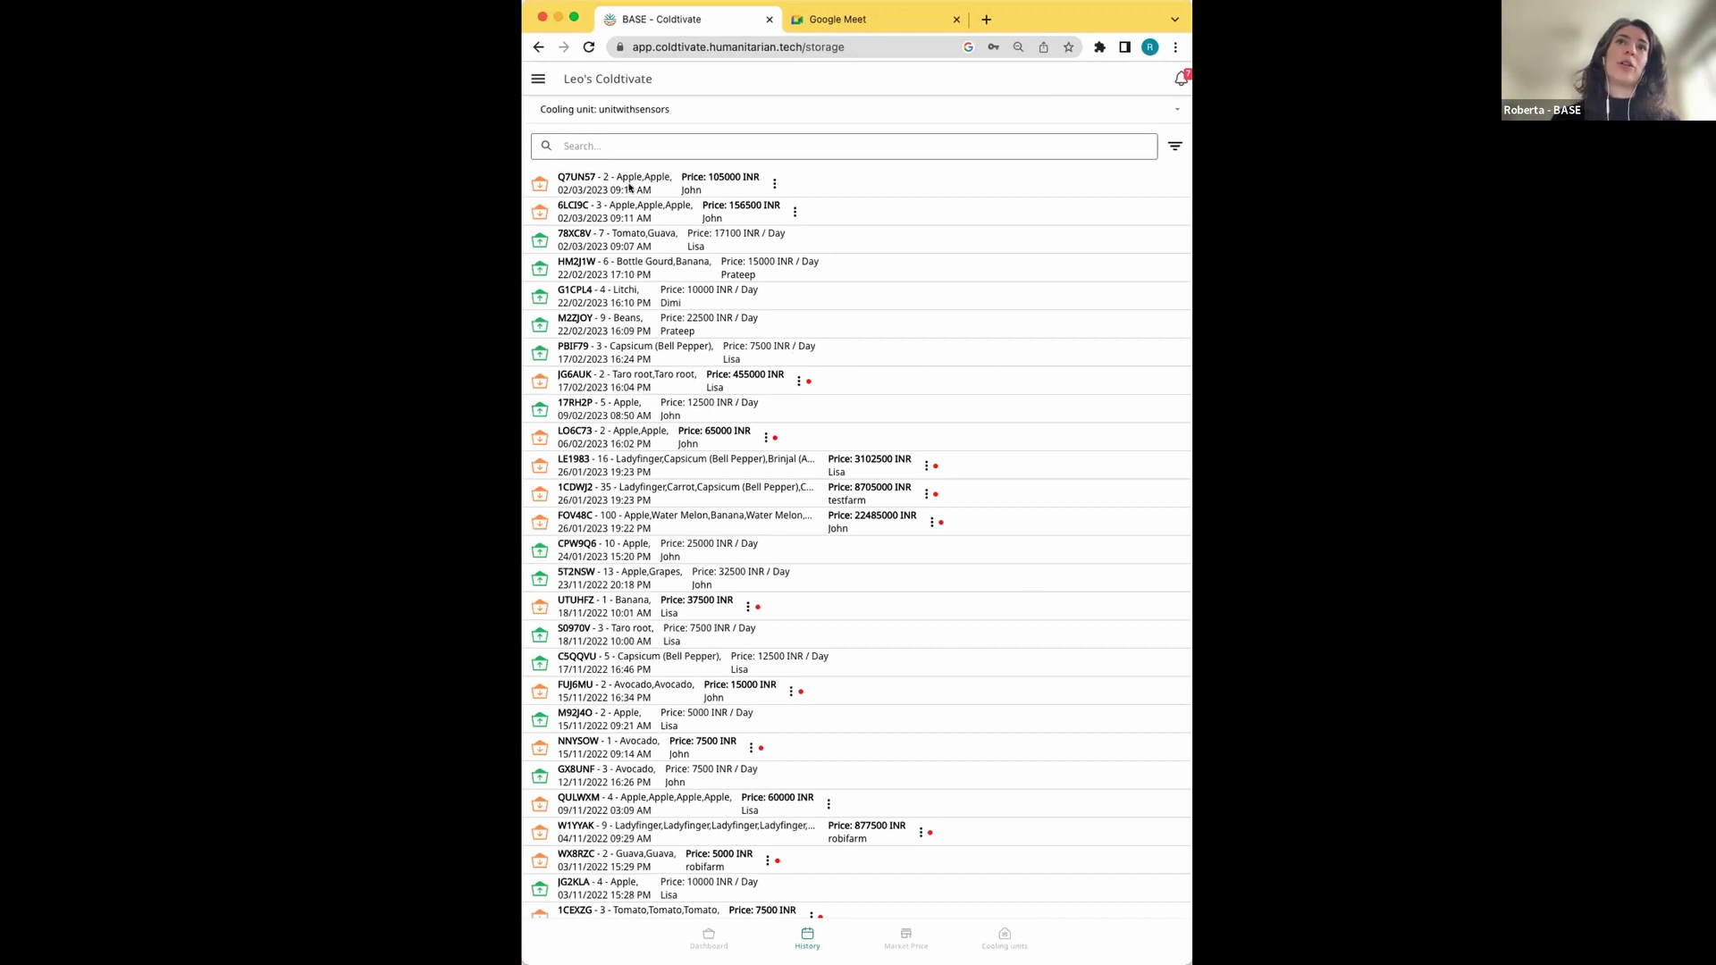
View the Q7UN57 check-out record (2 apple crates, 105000 INR), then close it back to History
left_click(774, 184)
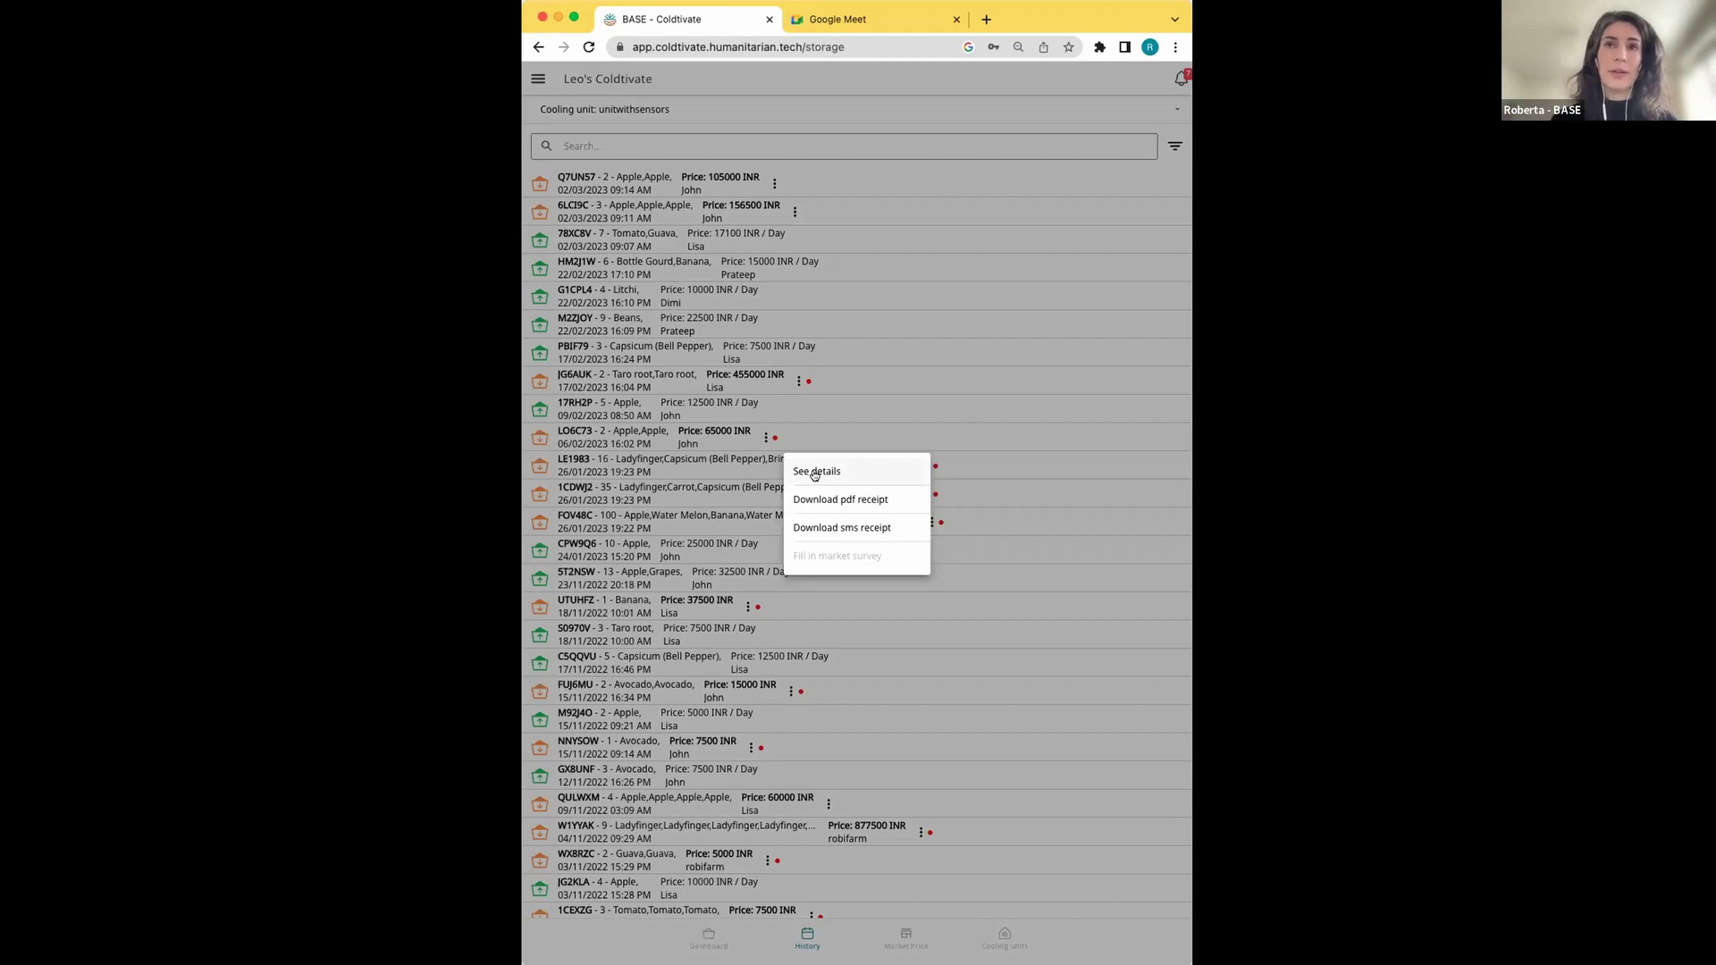
left_click(814, 473)
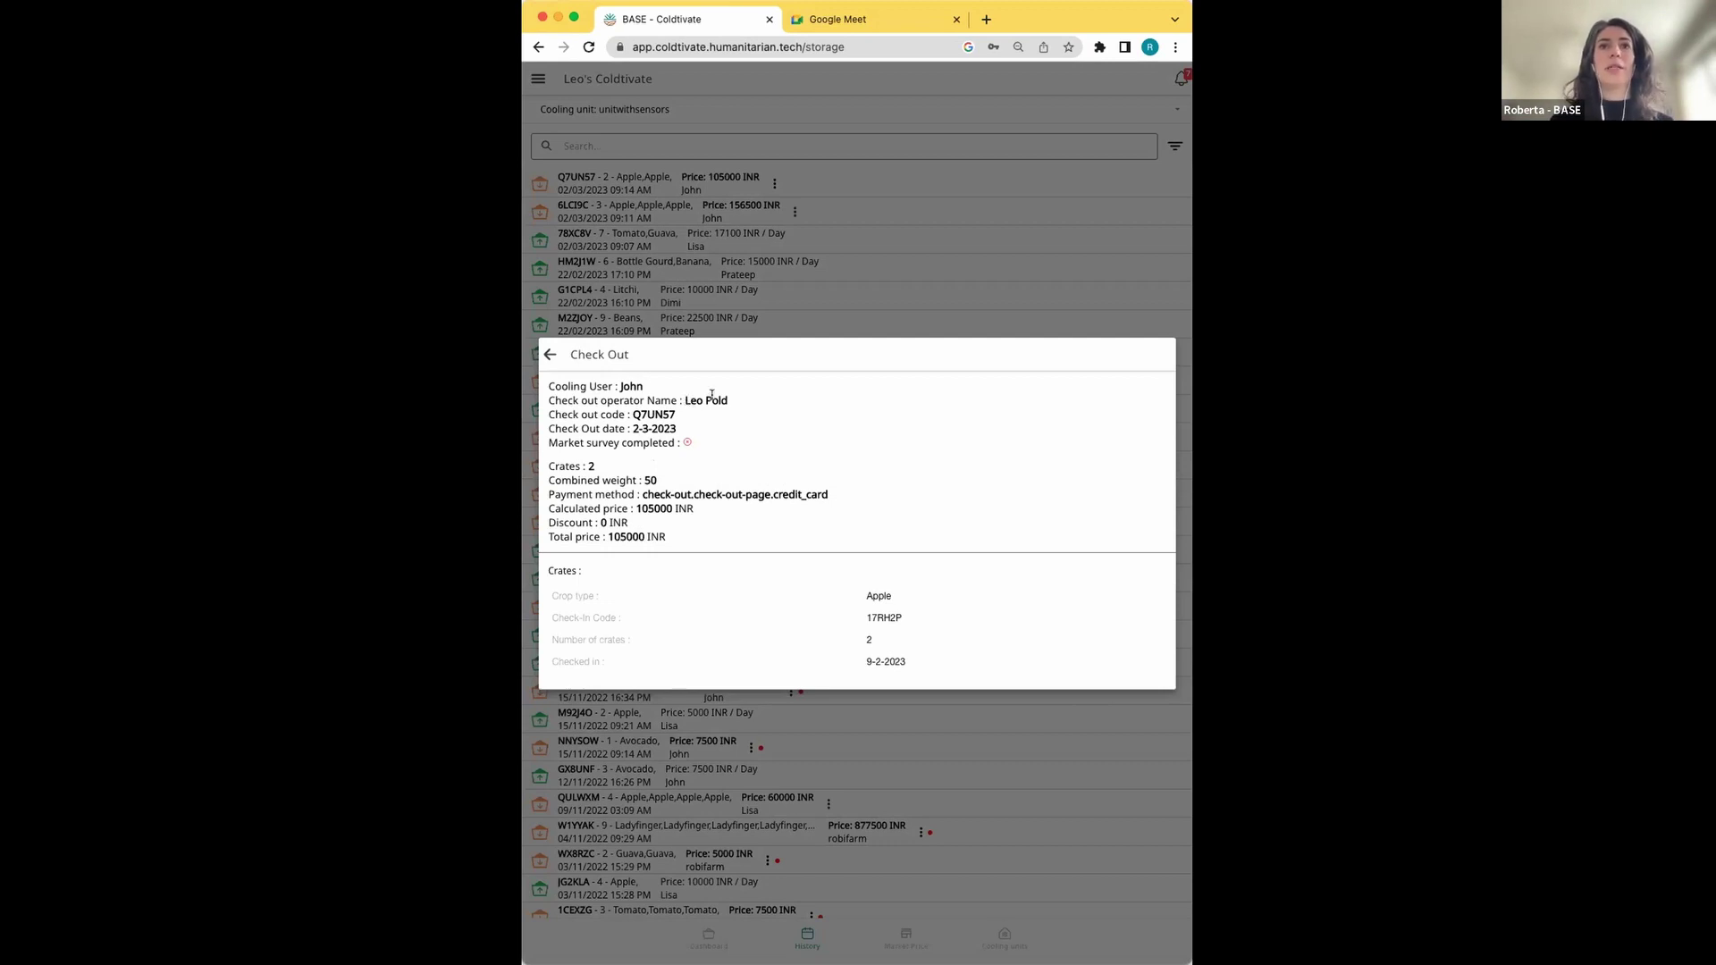
left_click(549, 354)
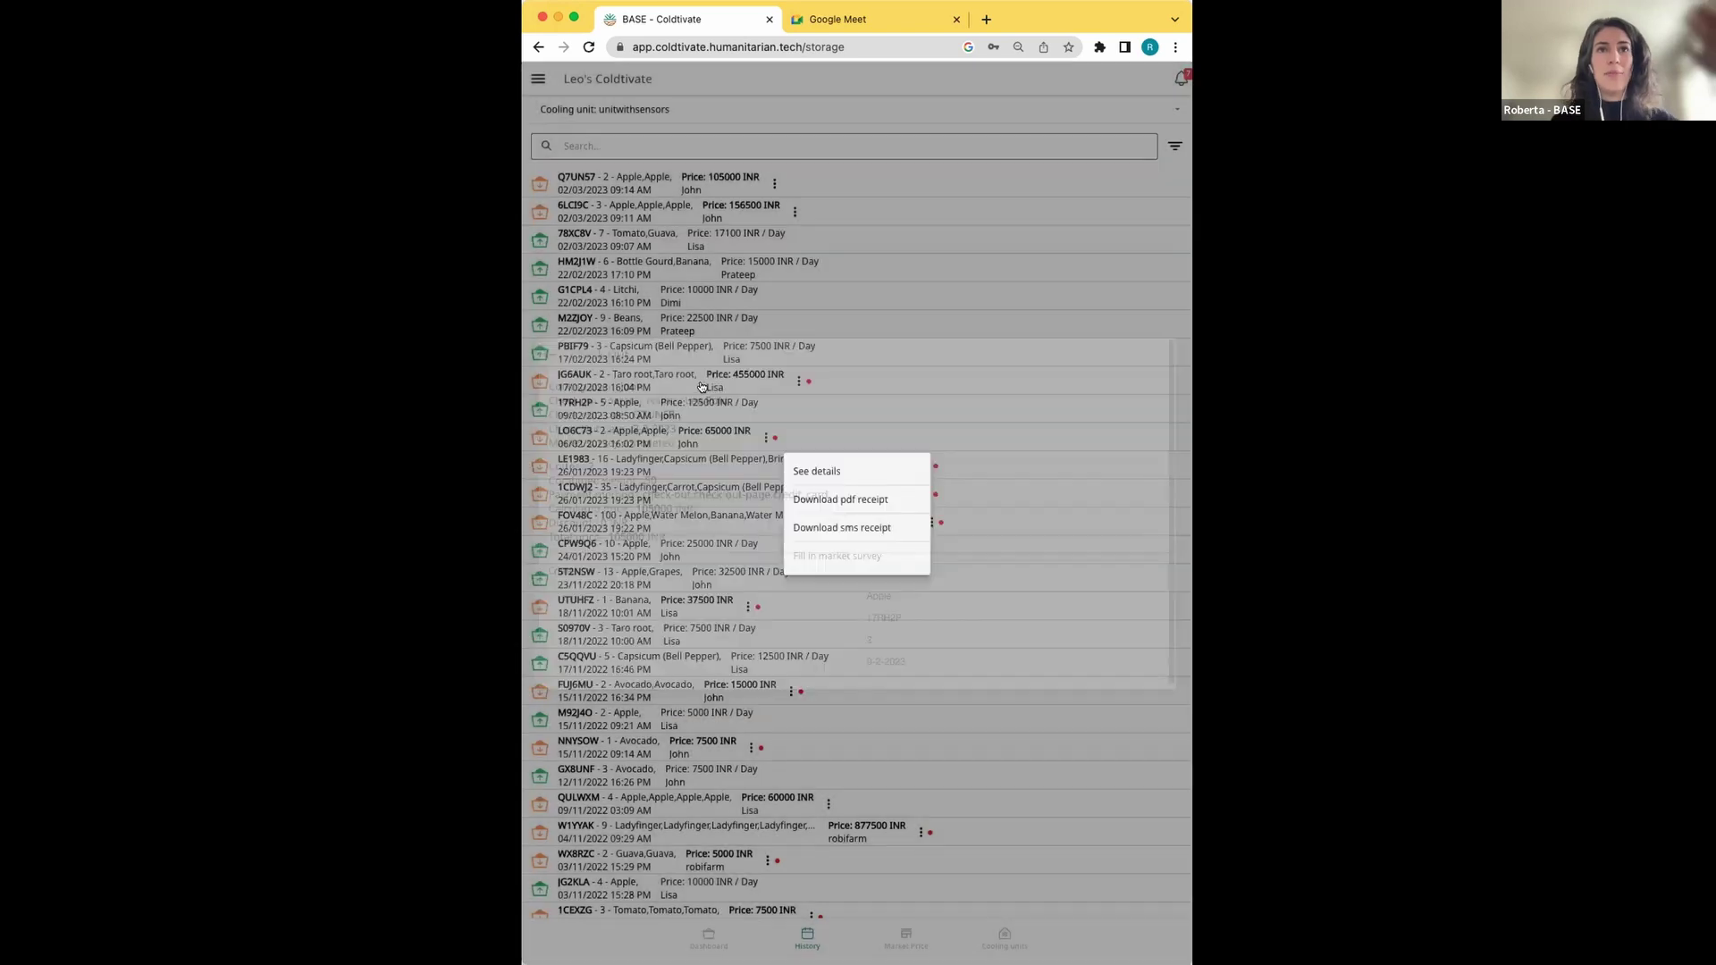
left_click(908, 181)
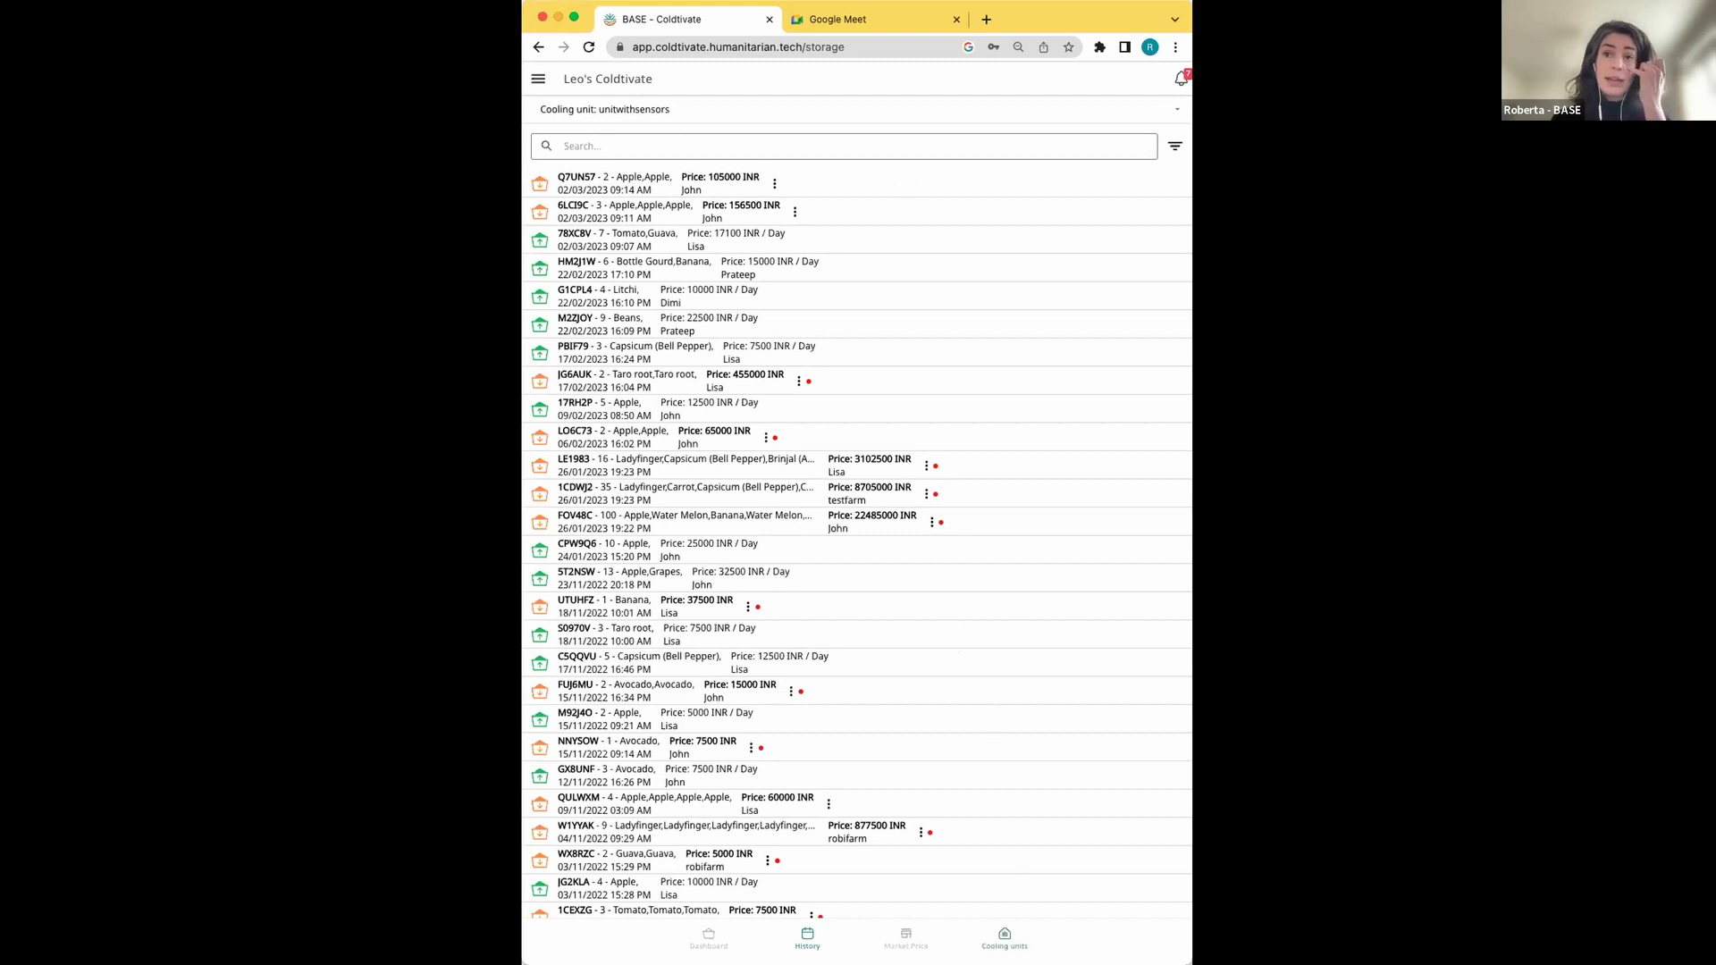
Review unitwithsensors' room conditions, 18.01% occupancy and 721 kg, 29-crate contents, then return to Dashboard
left_click(1002, 940)
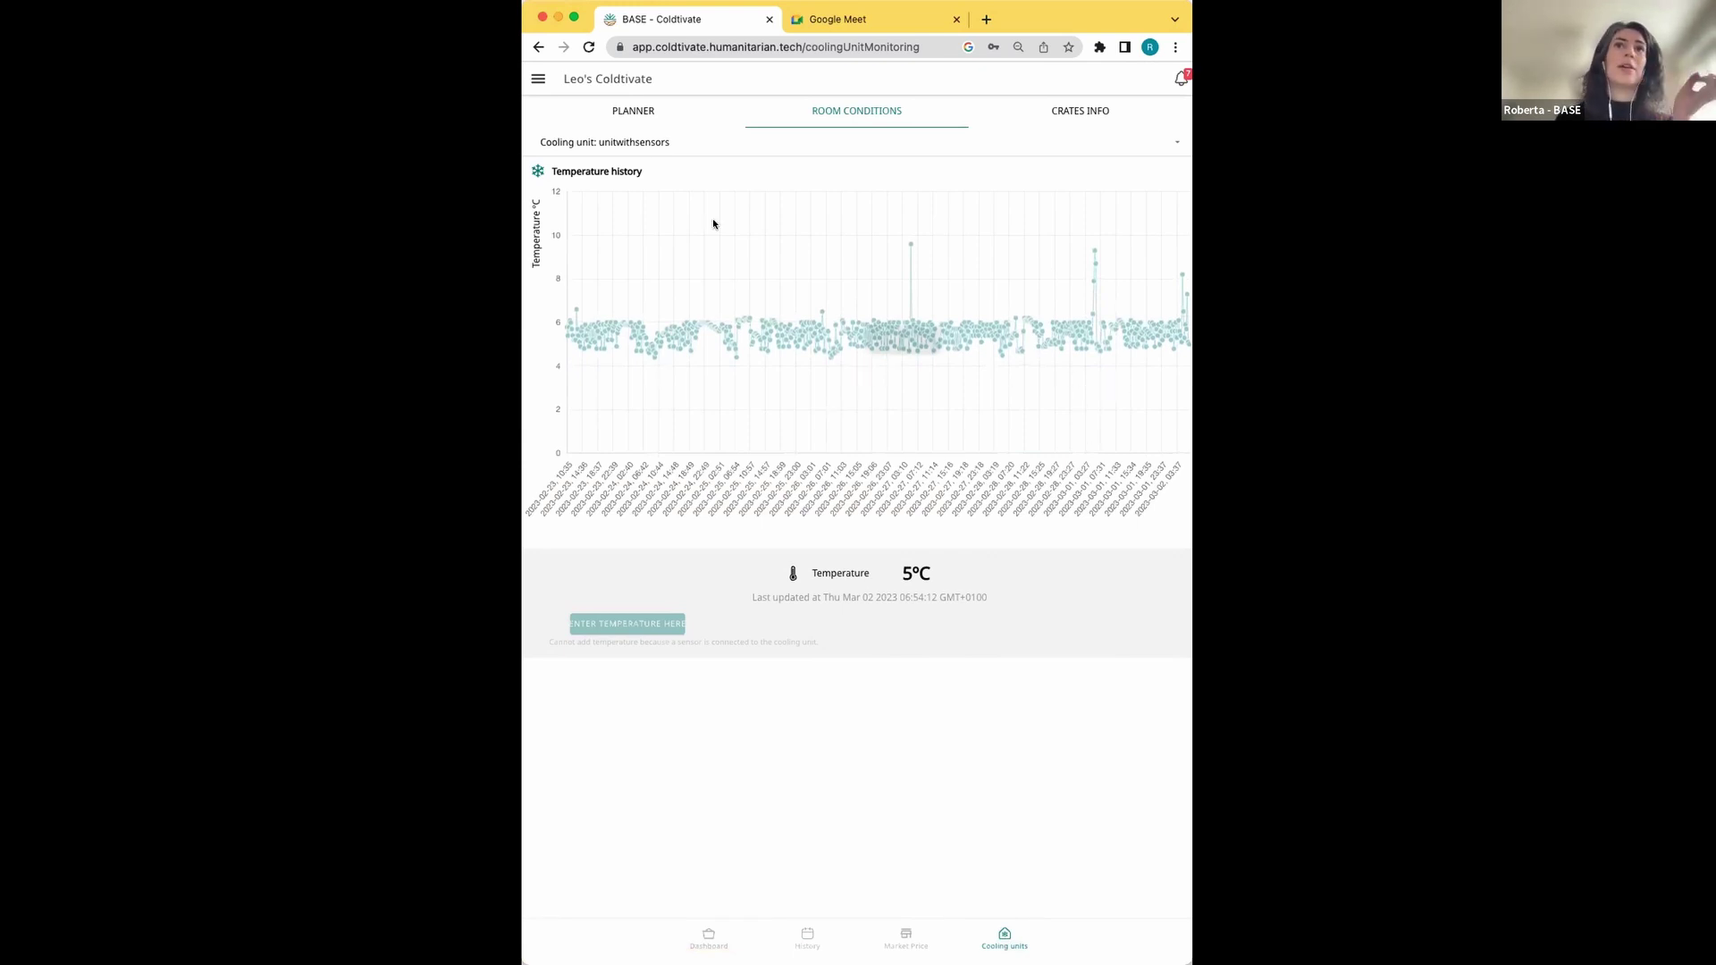
left_click(625, 111)
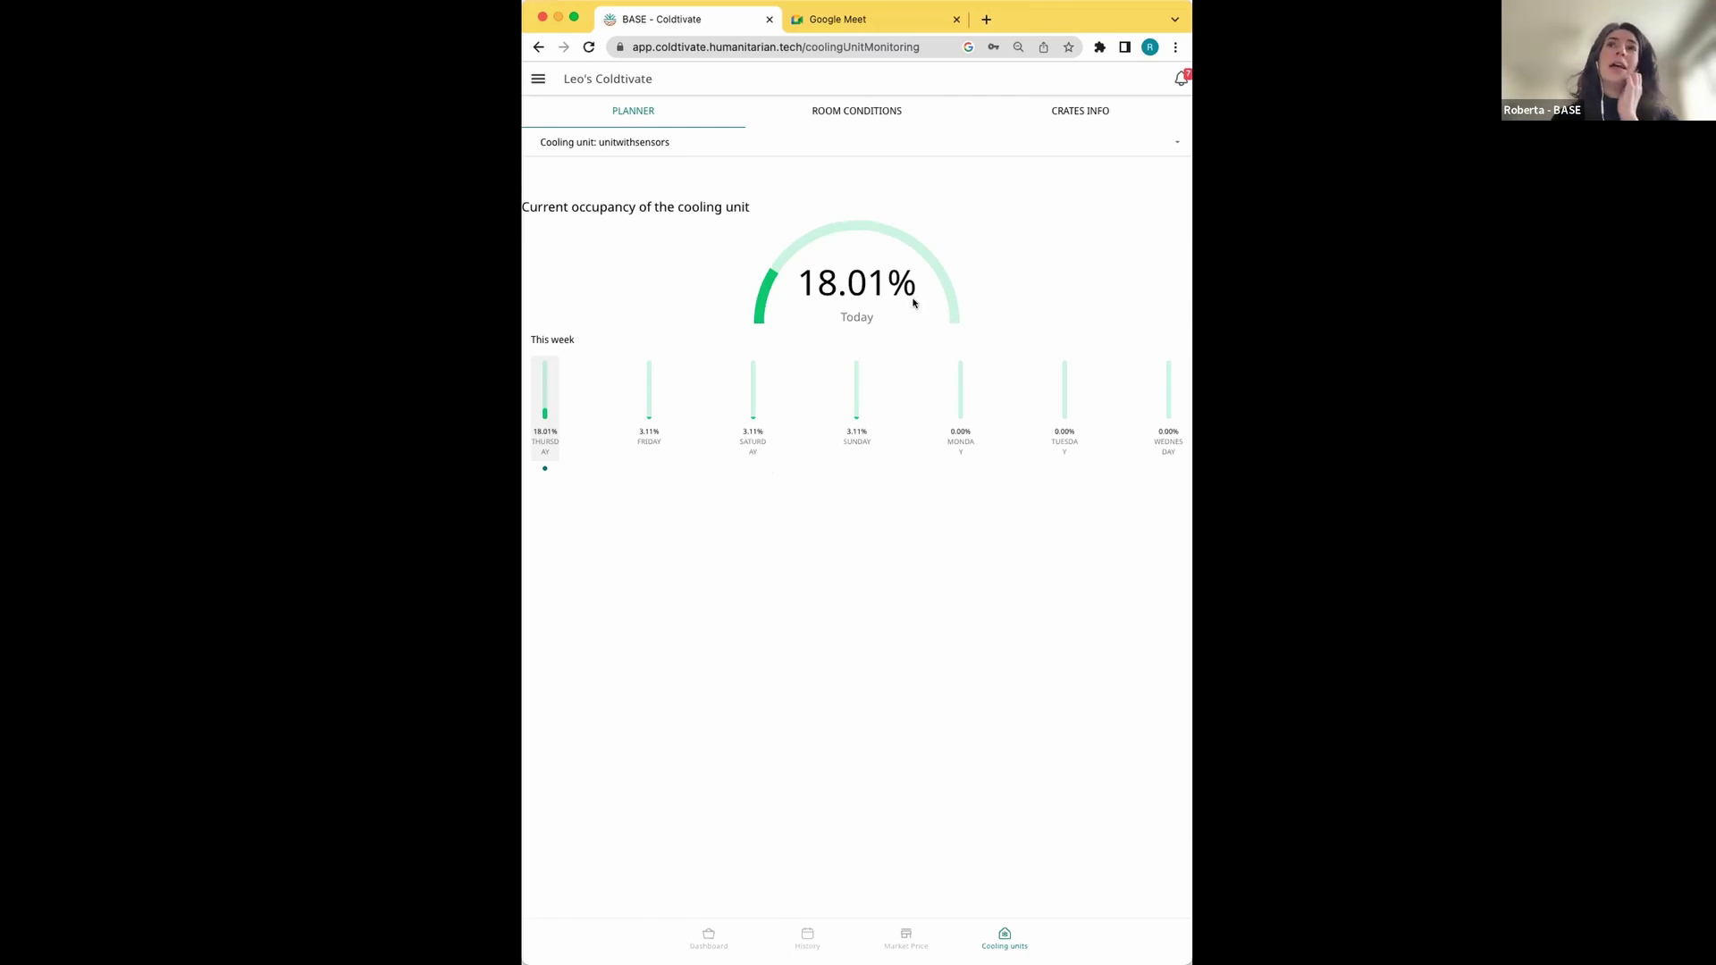
left_click(1076, 108)
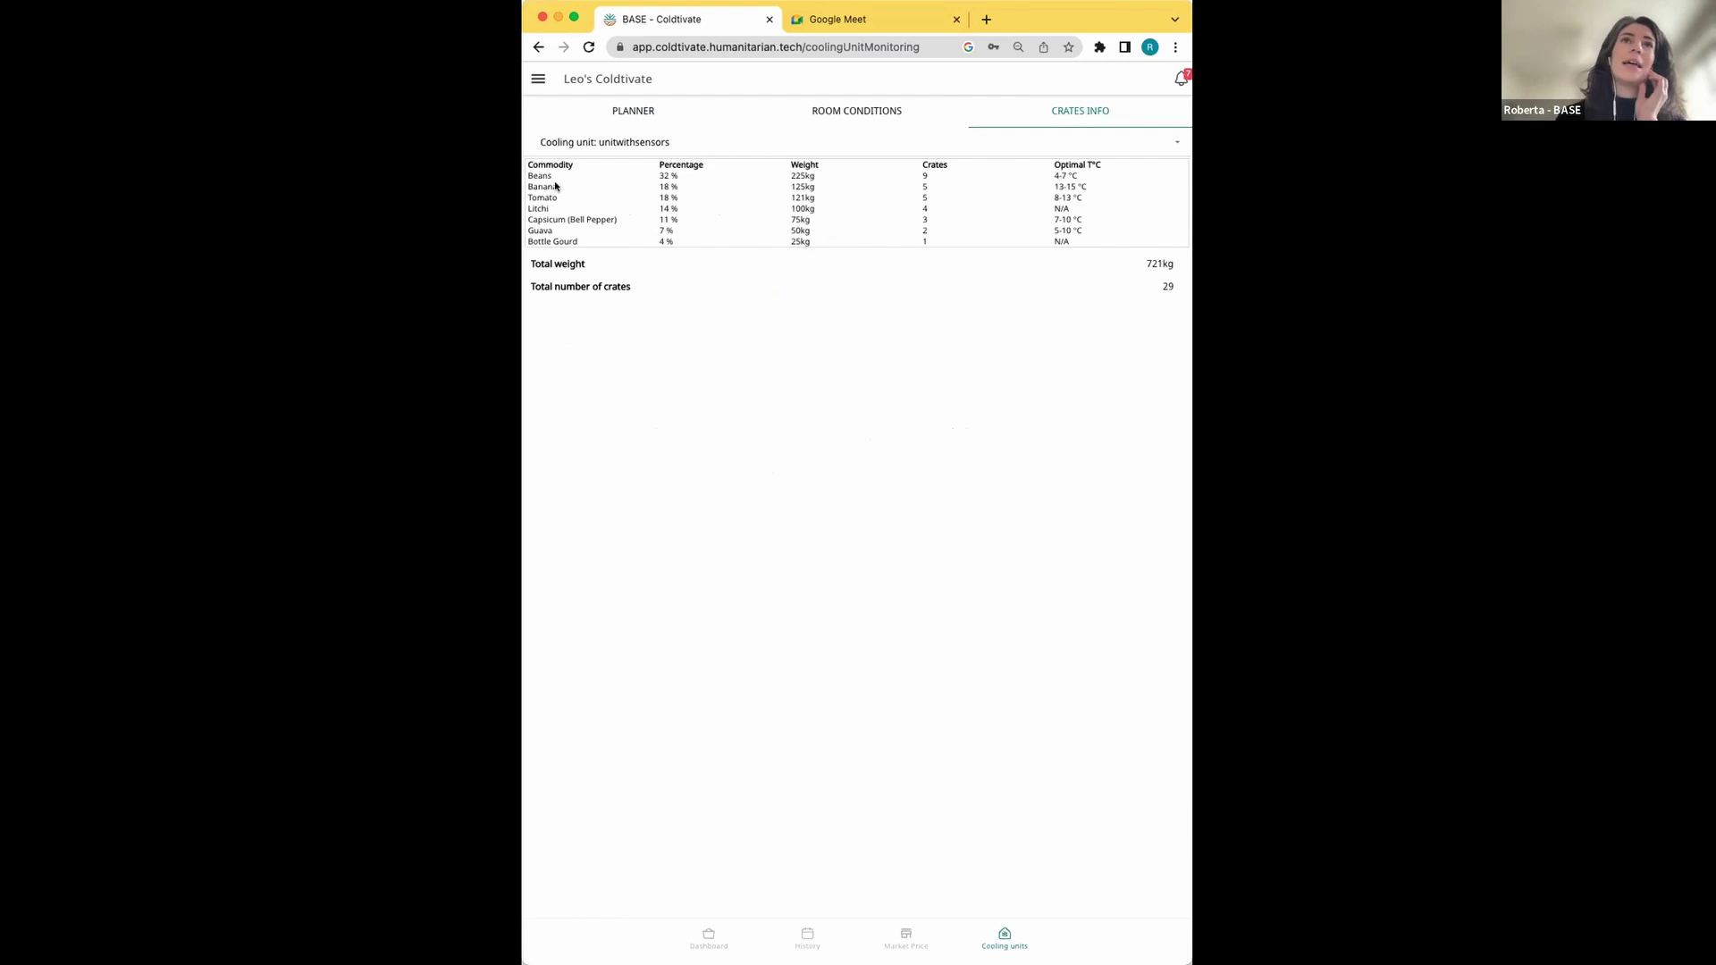
left_click(708, 936)
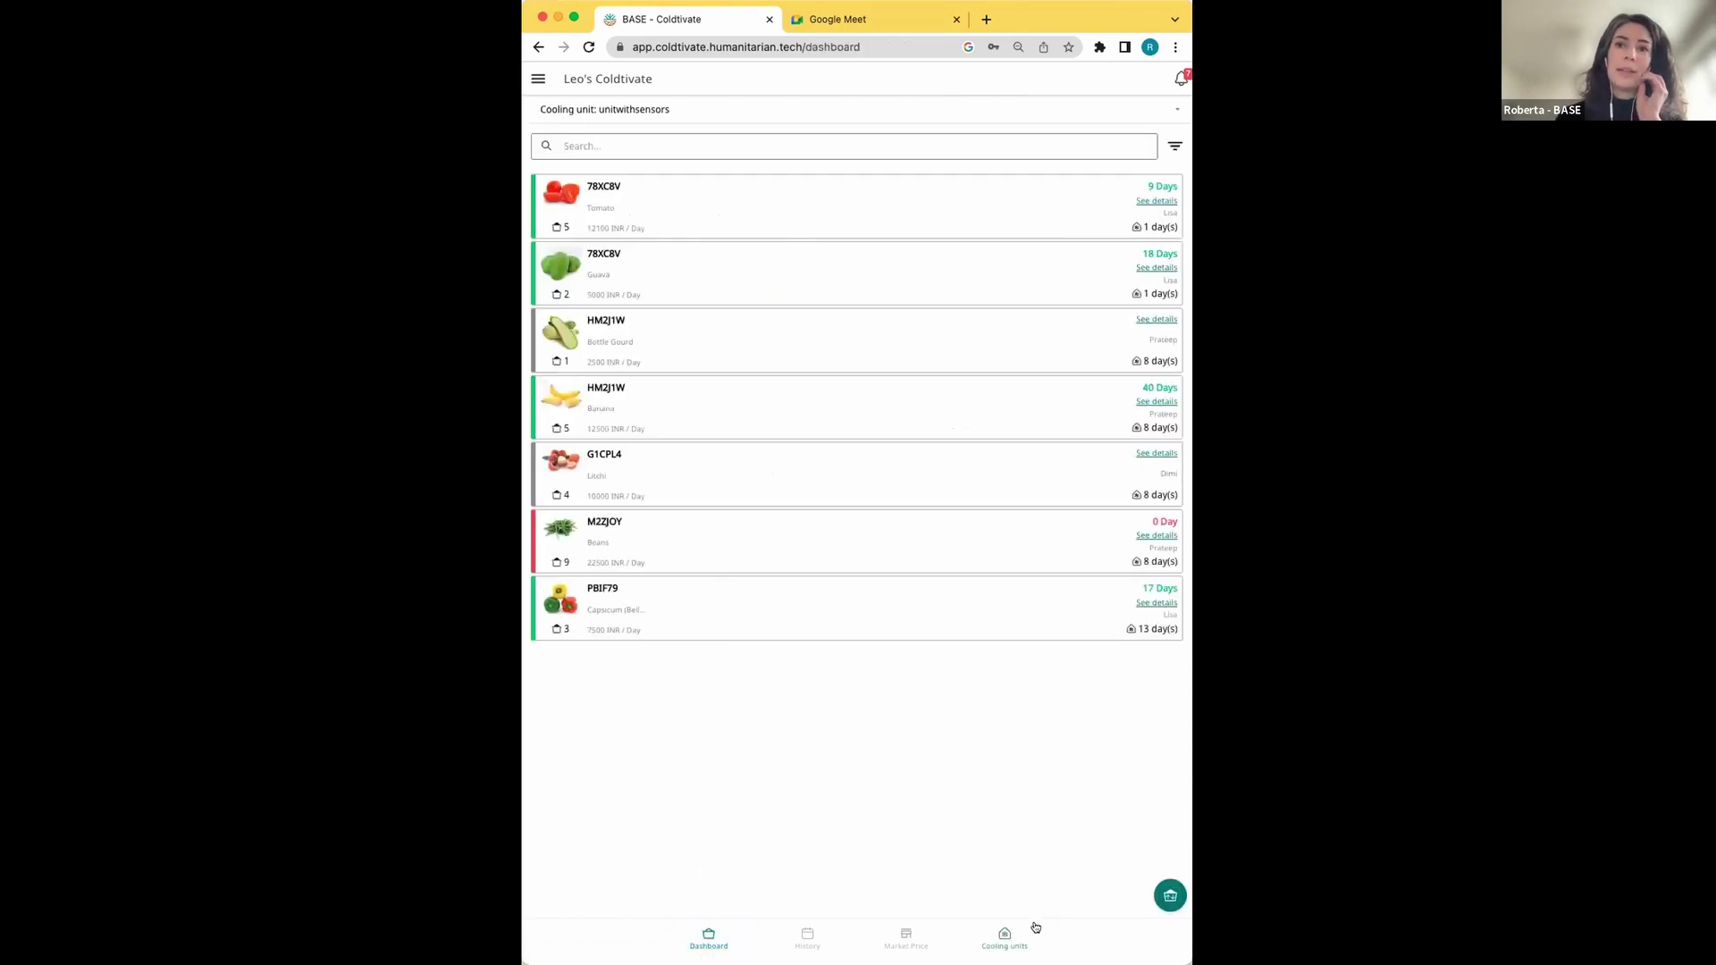
Reopen the unitwithsensors Crates Info table listing commodities and their optimal temperatures
left_click(1003, 935)
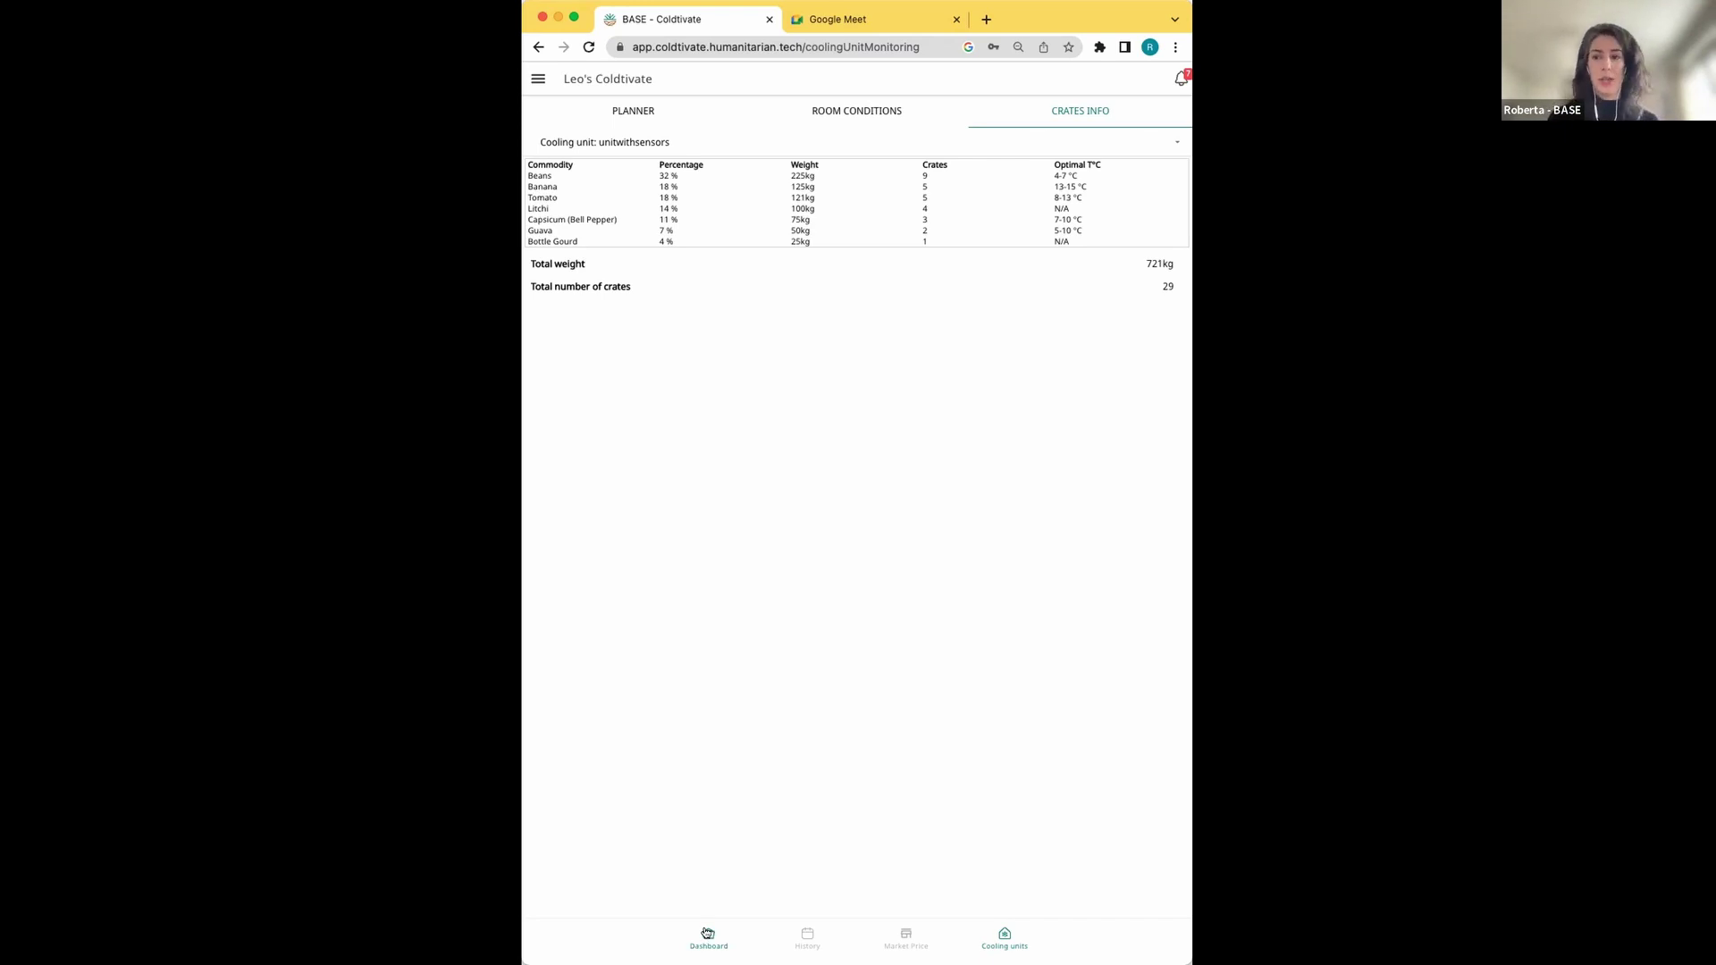
Start a crate check-in from the unitwithsensors dashboard to bring up the cooling user list
left_click(707, 933)
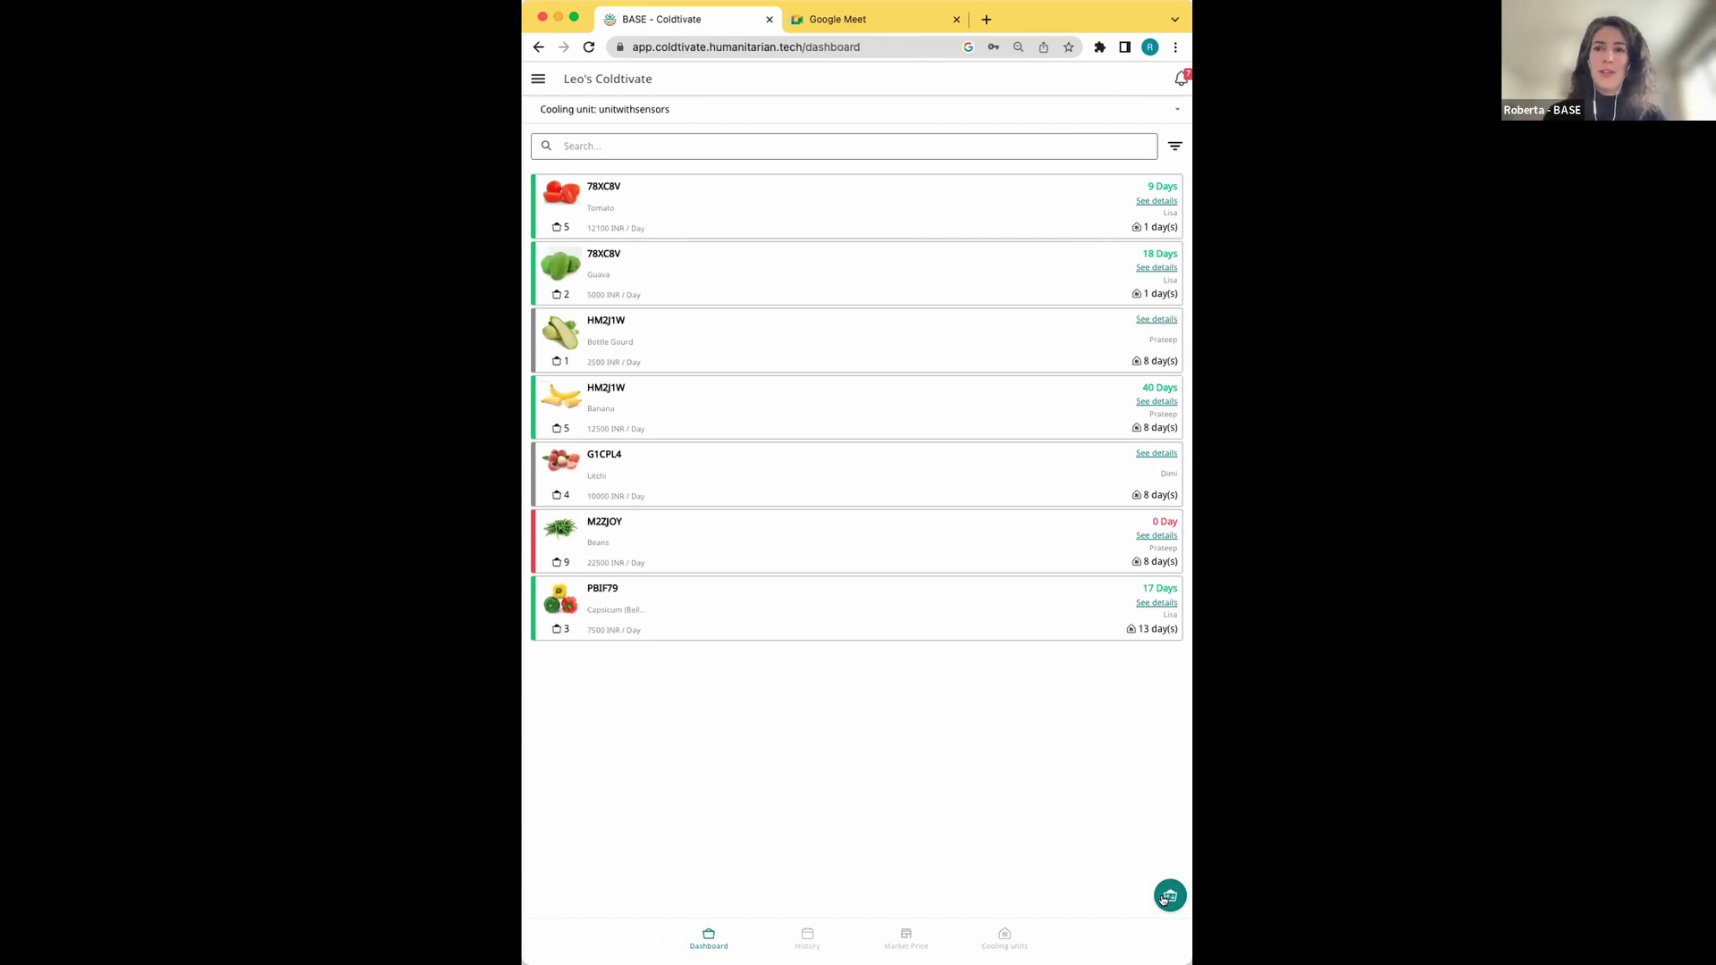
left_click(1162, 898)
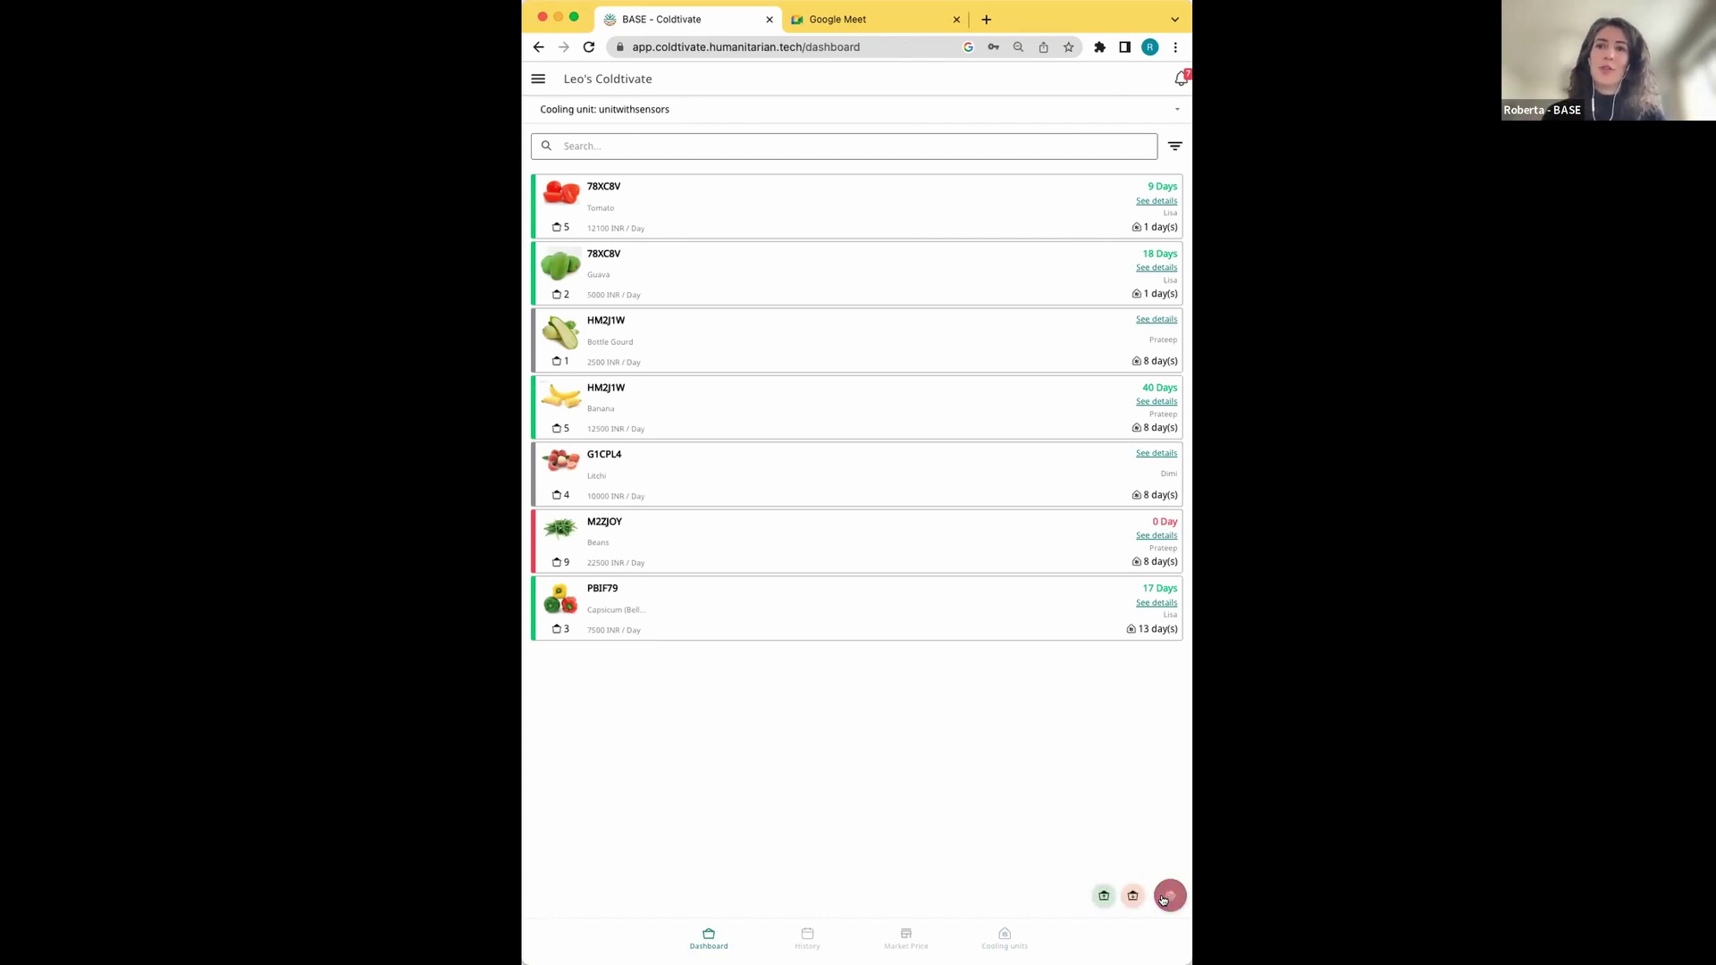
left_click(1102, 897)
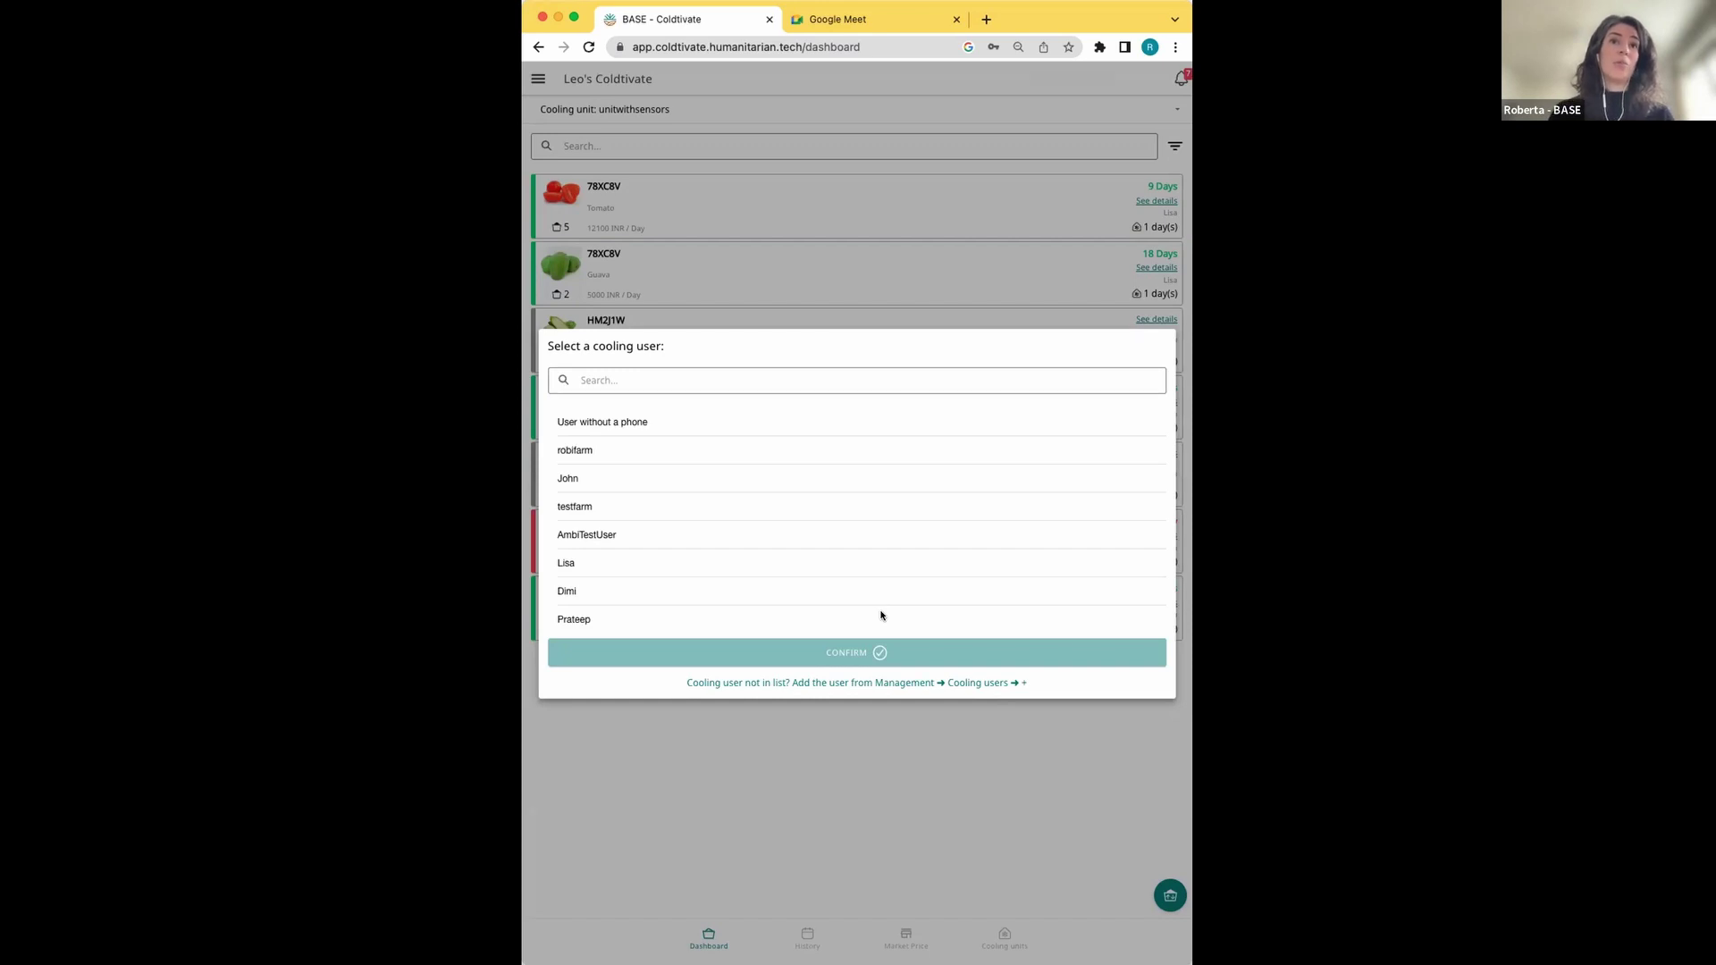
Select the cooling user and add a Broccoli crate from the Vegetables category
left_click(580, 619)
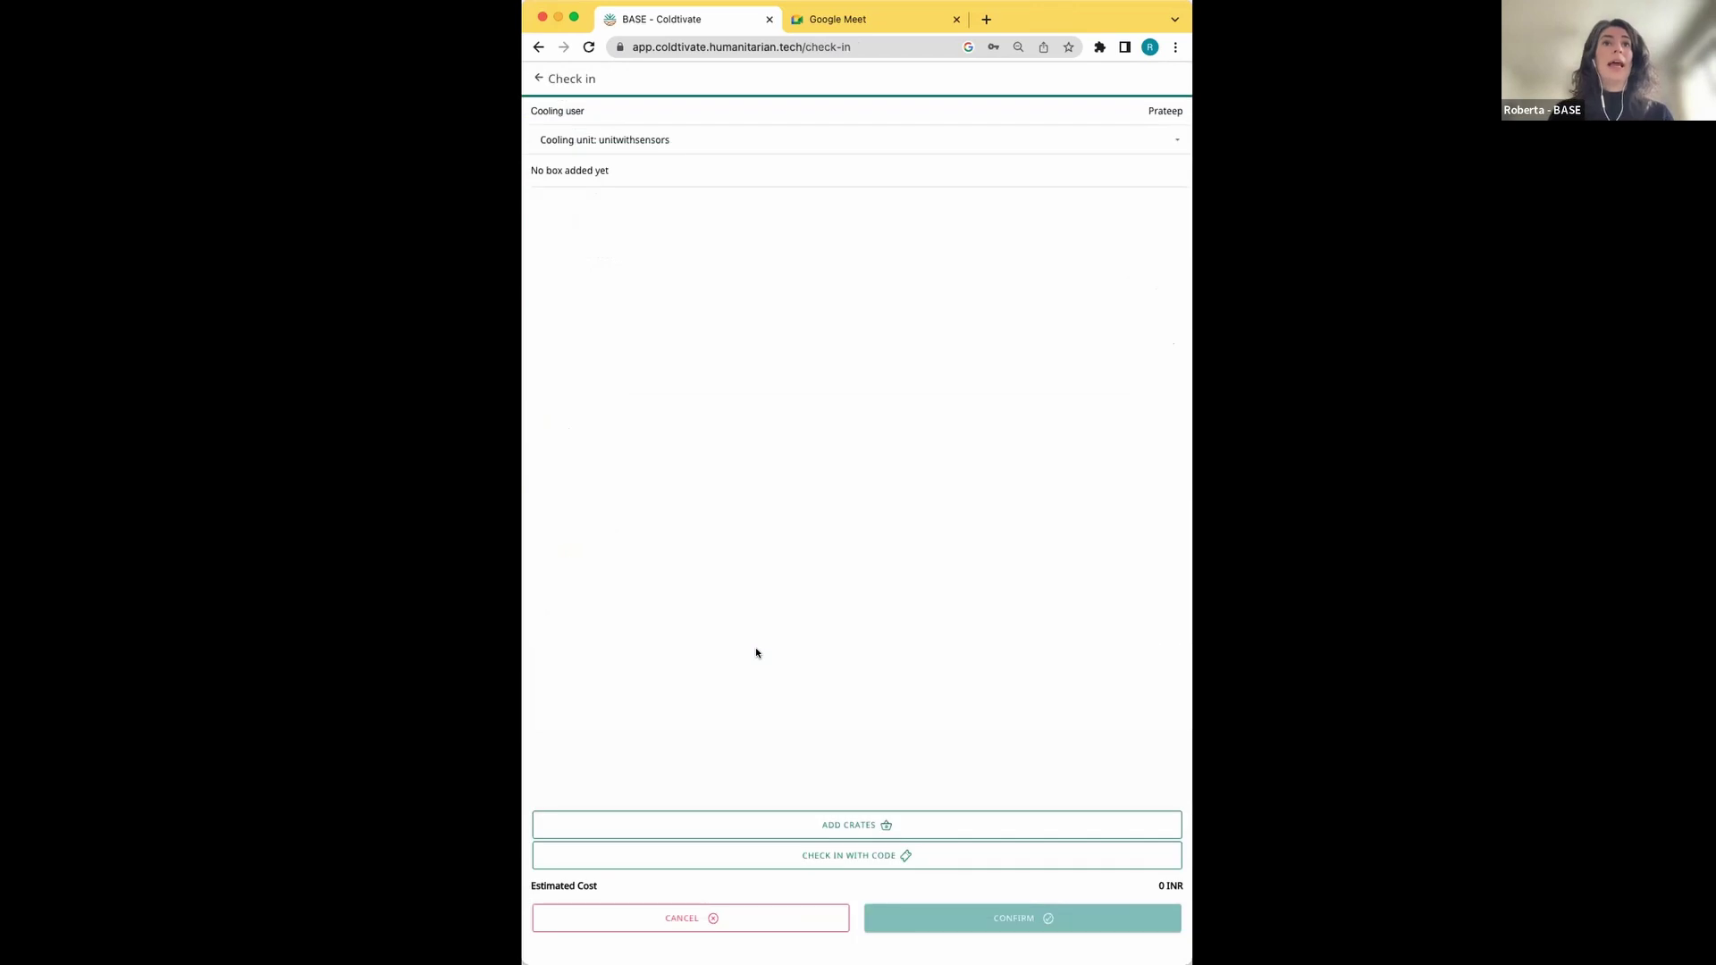
left_click(849, 828)
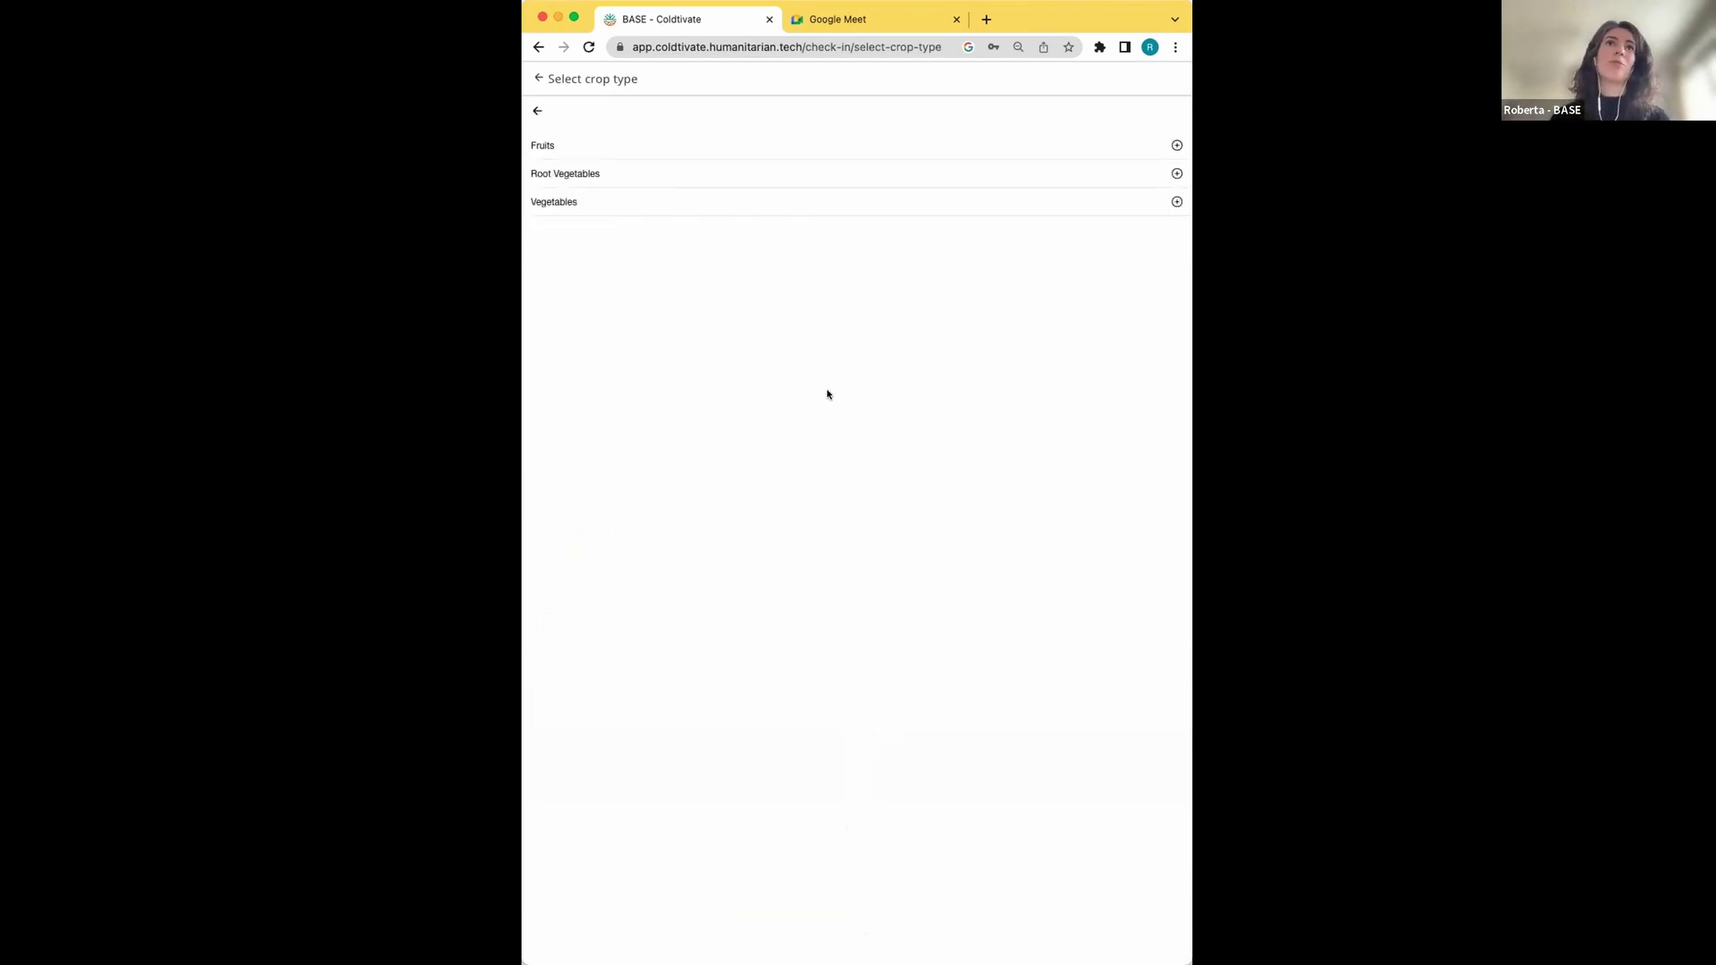
left_click(555, 202)
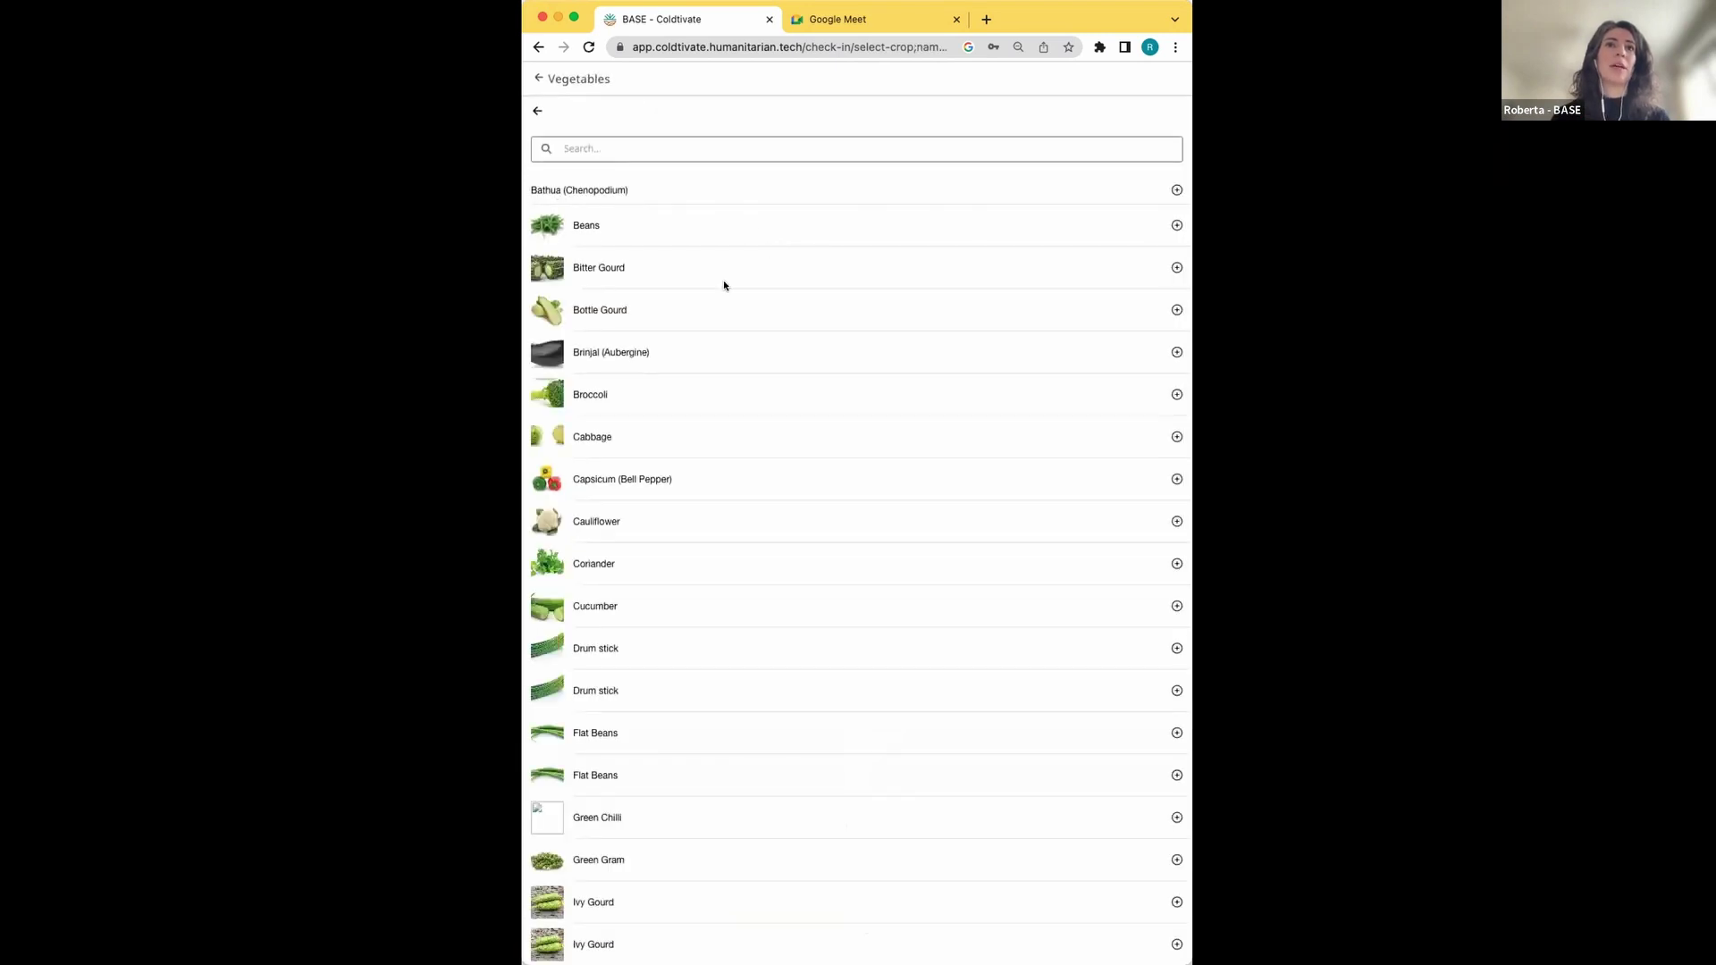
left_click(601, 399)
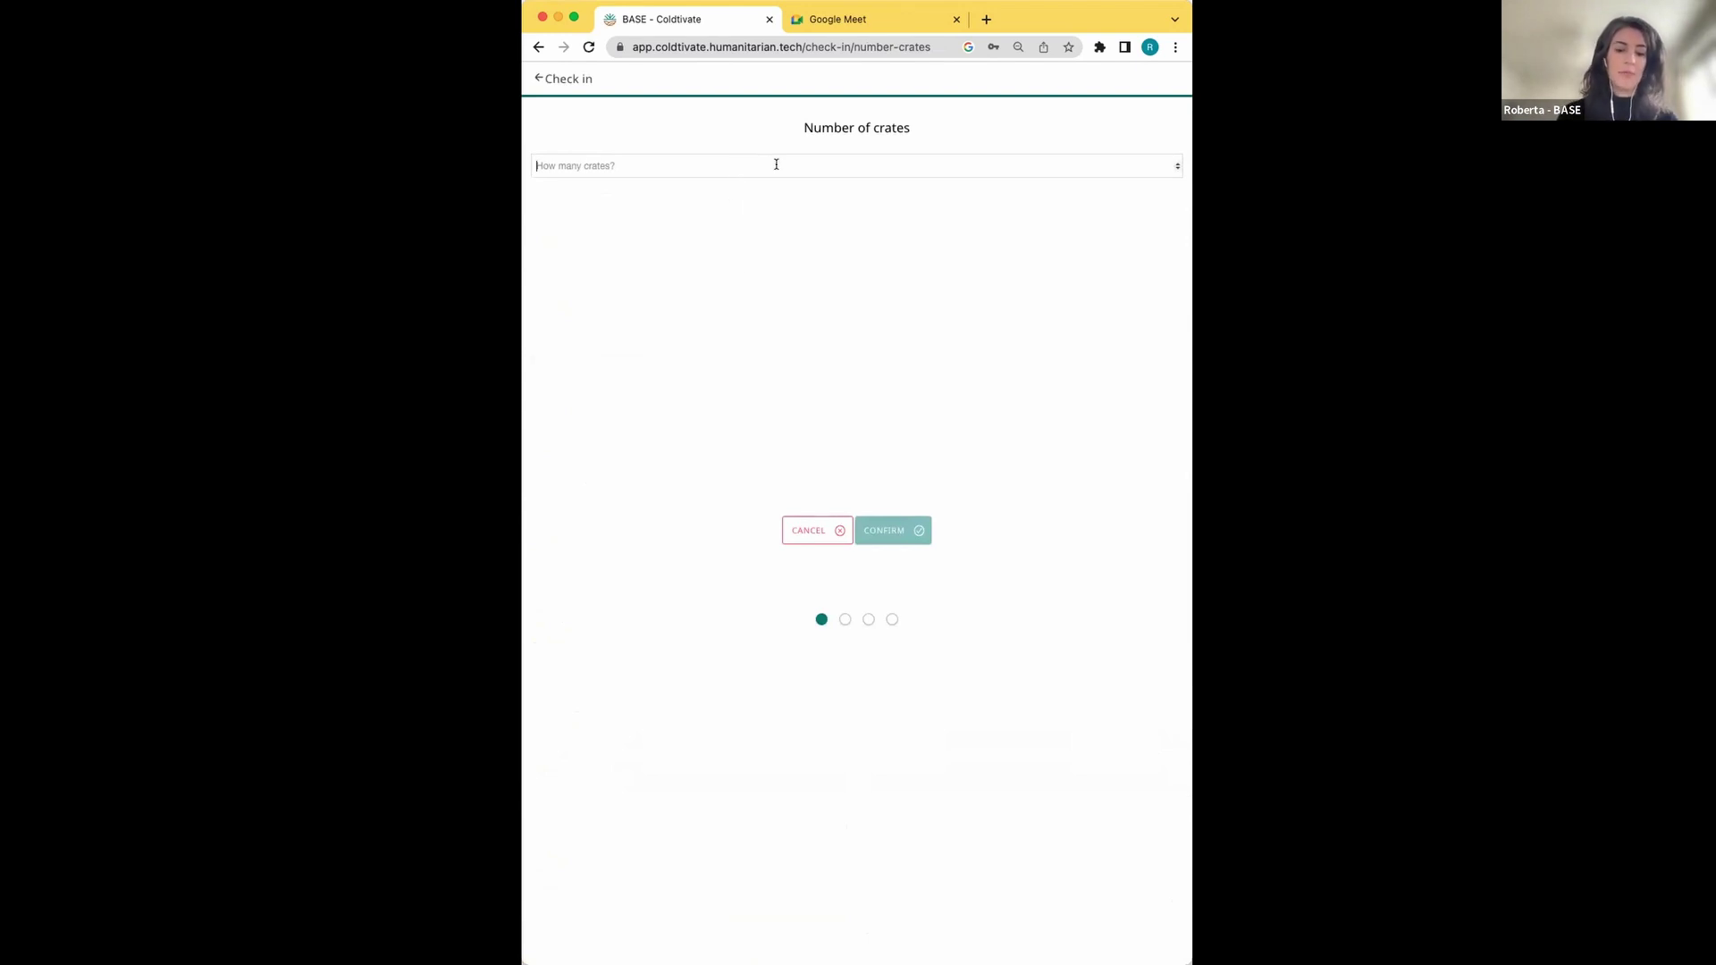
Set the number of crates to 7, producing seven 25 kg crate weights
type("7")
left_click(902, 531)
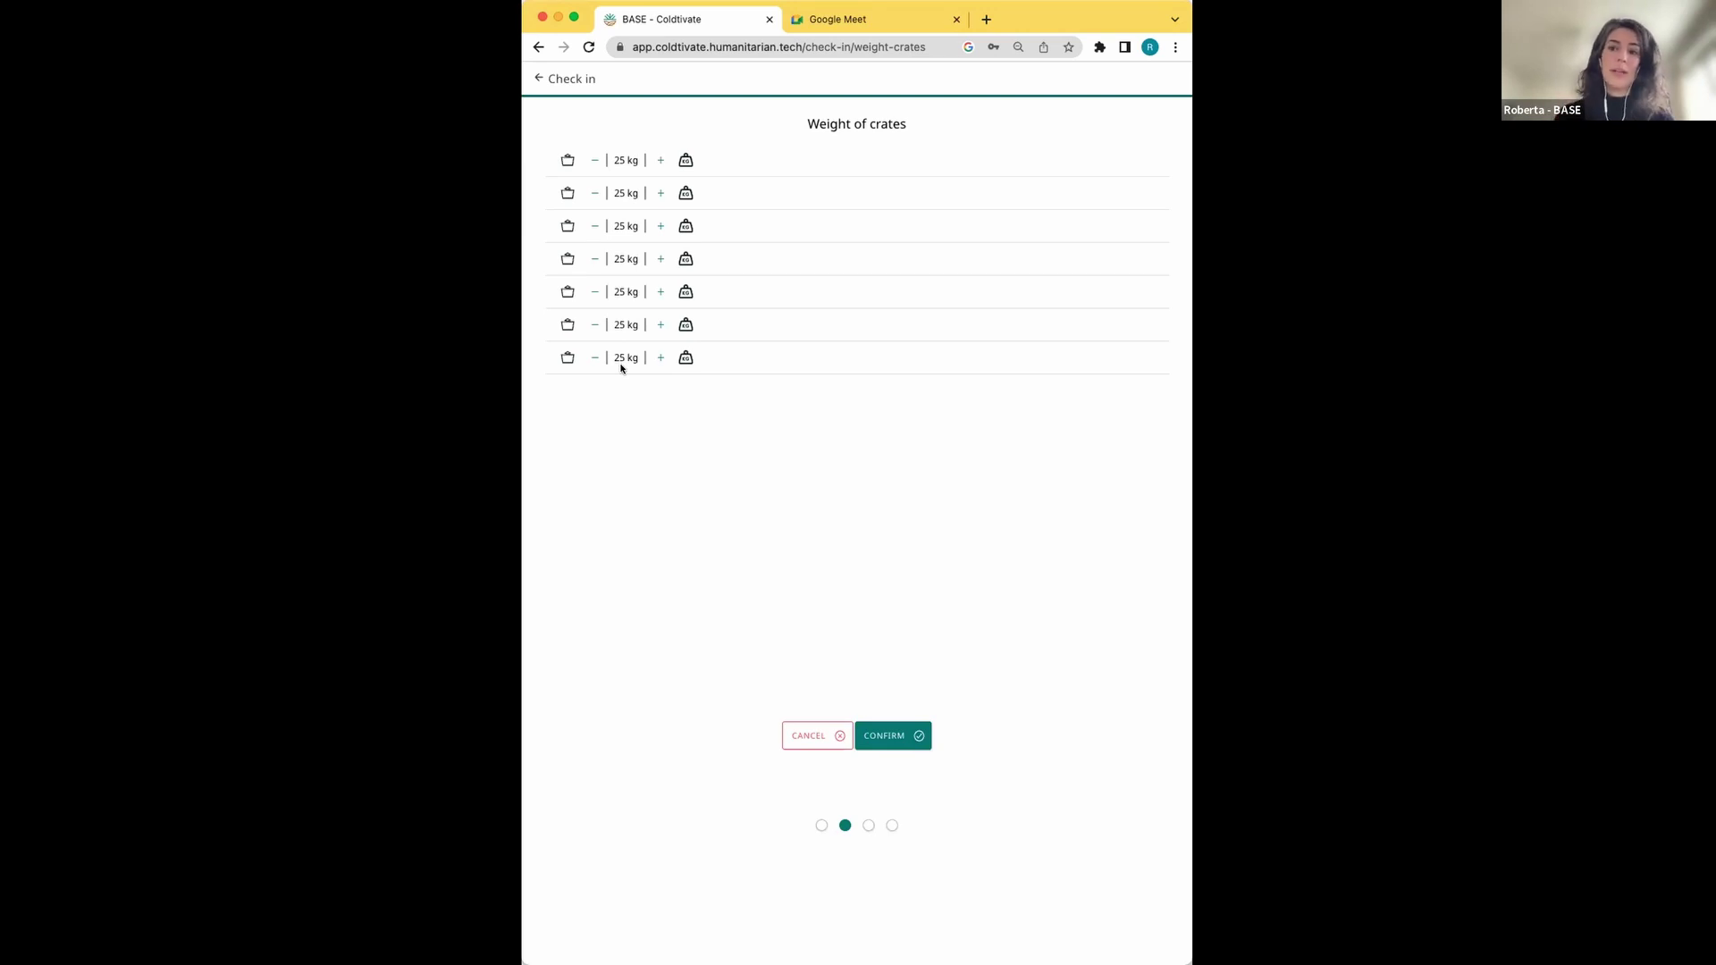
Lower the last crate's weight to 15 kg and confirm the crate weights
left_click(593, 358)
left_click(593, 358)
left_click(593, 357)
left_click(594, 357)
left_click(593, 357)
left_click(593, 358)
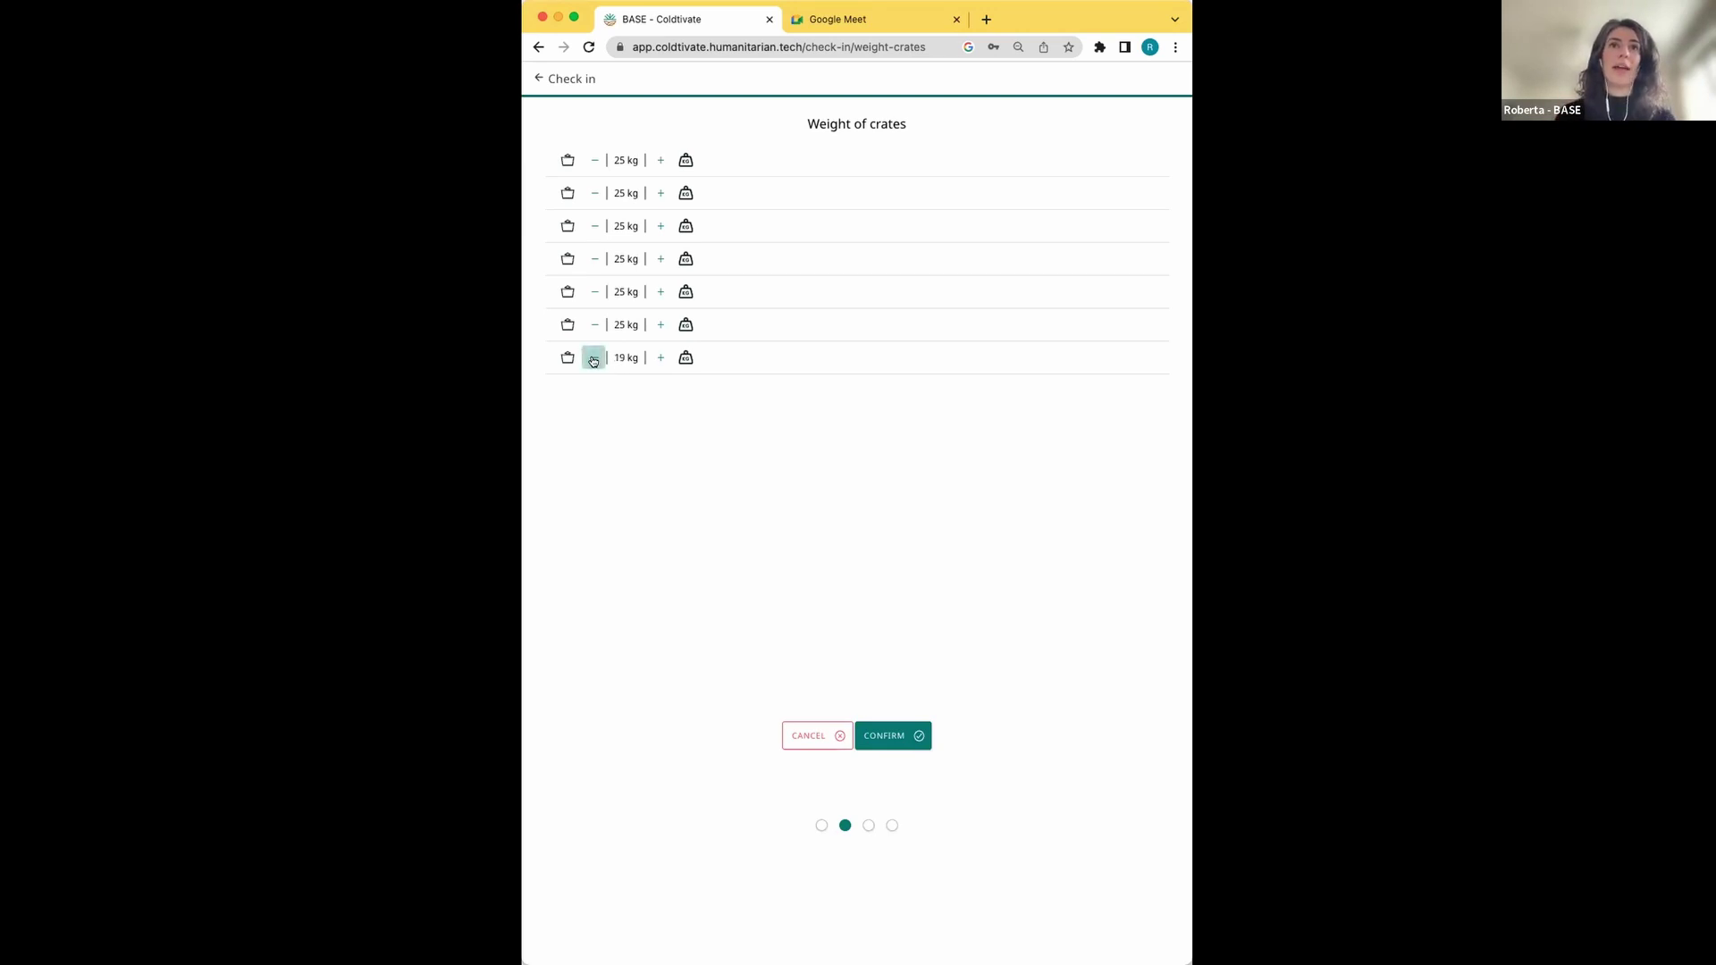
left_click(594, 357)
left_click(593, 358)
left_click(594, 357)
left_click(593, 357)
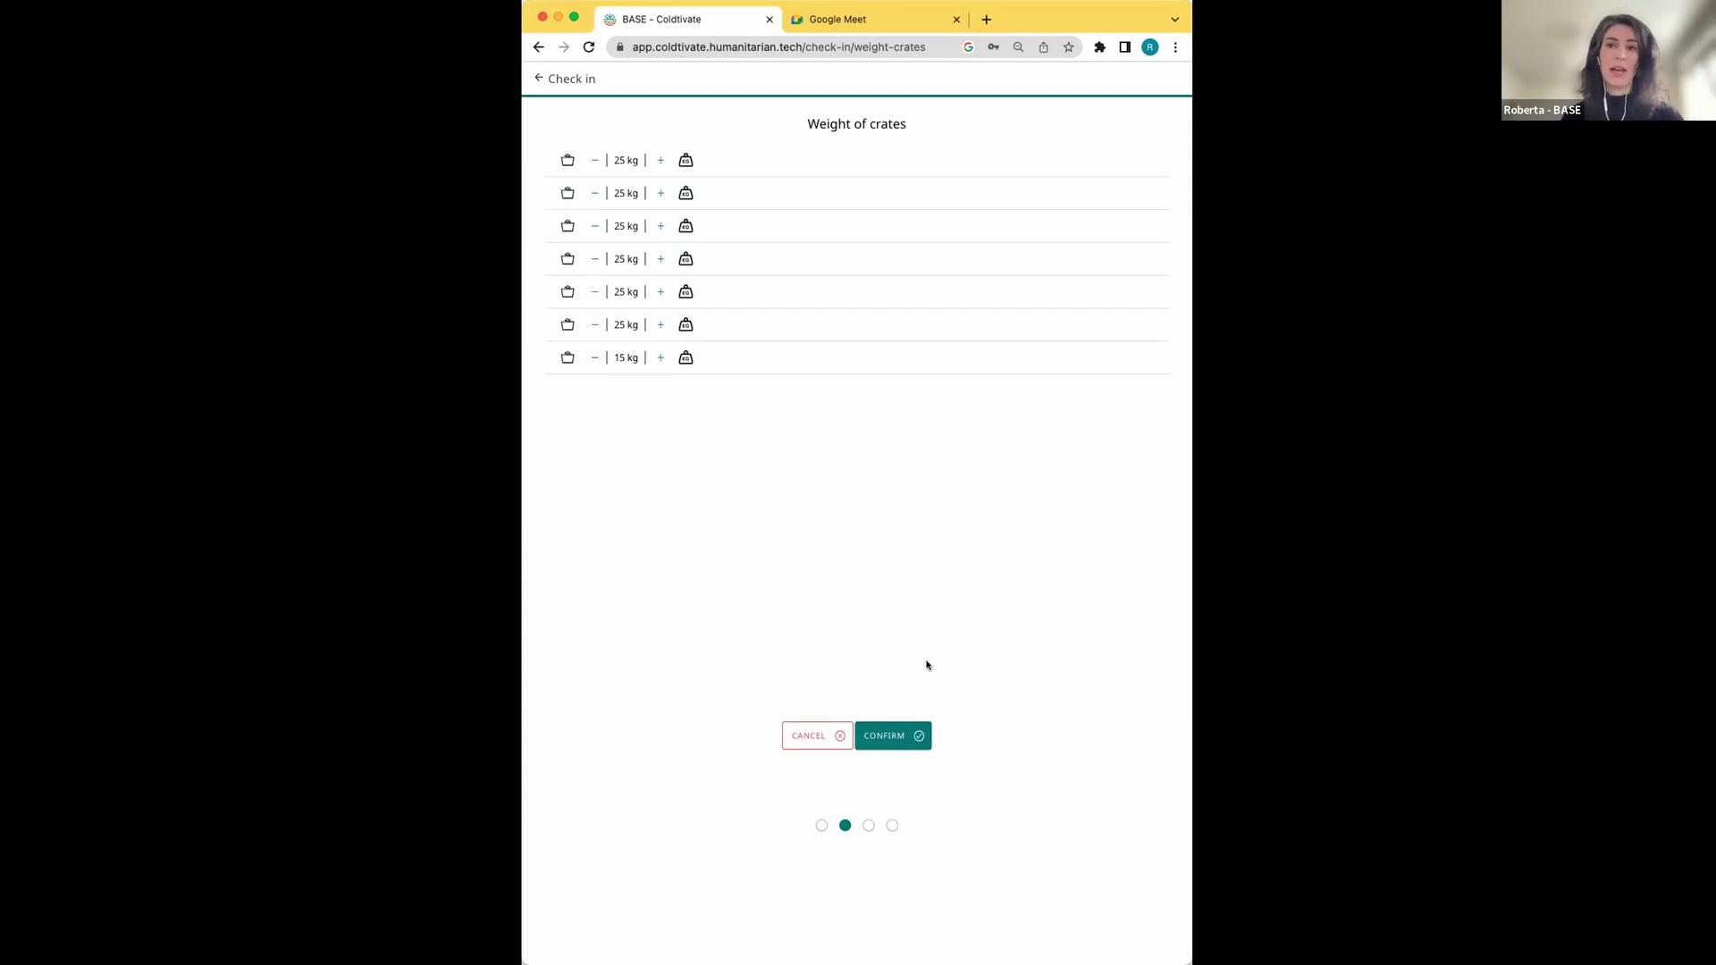
left_click(898, 737)
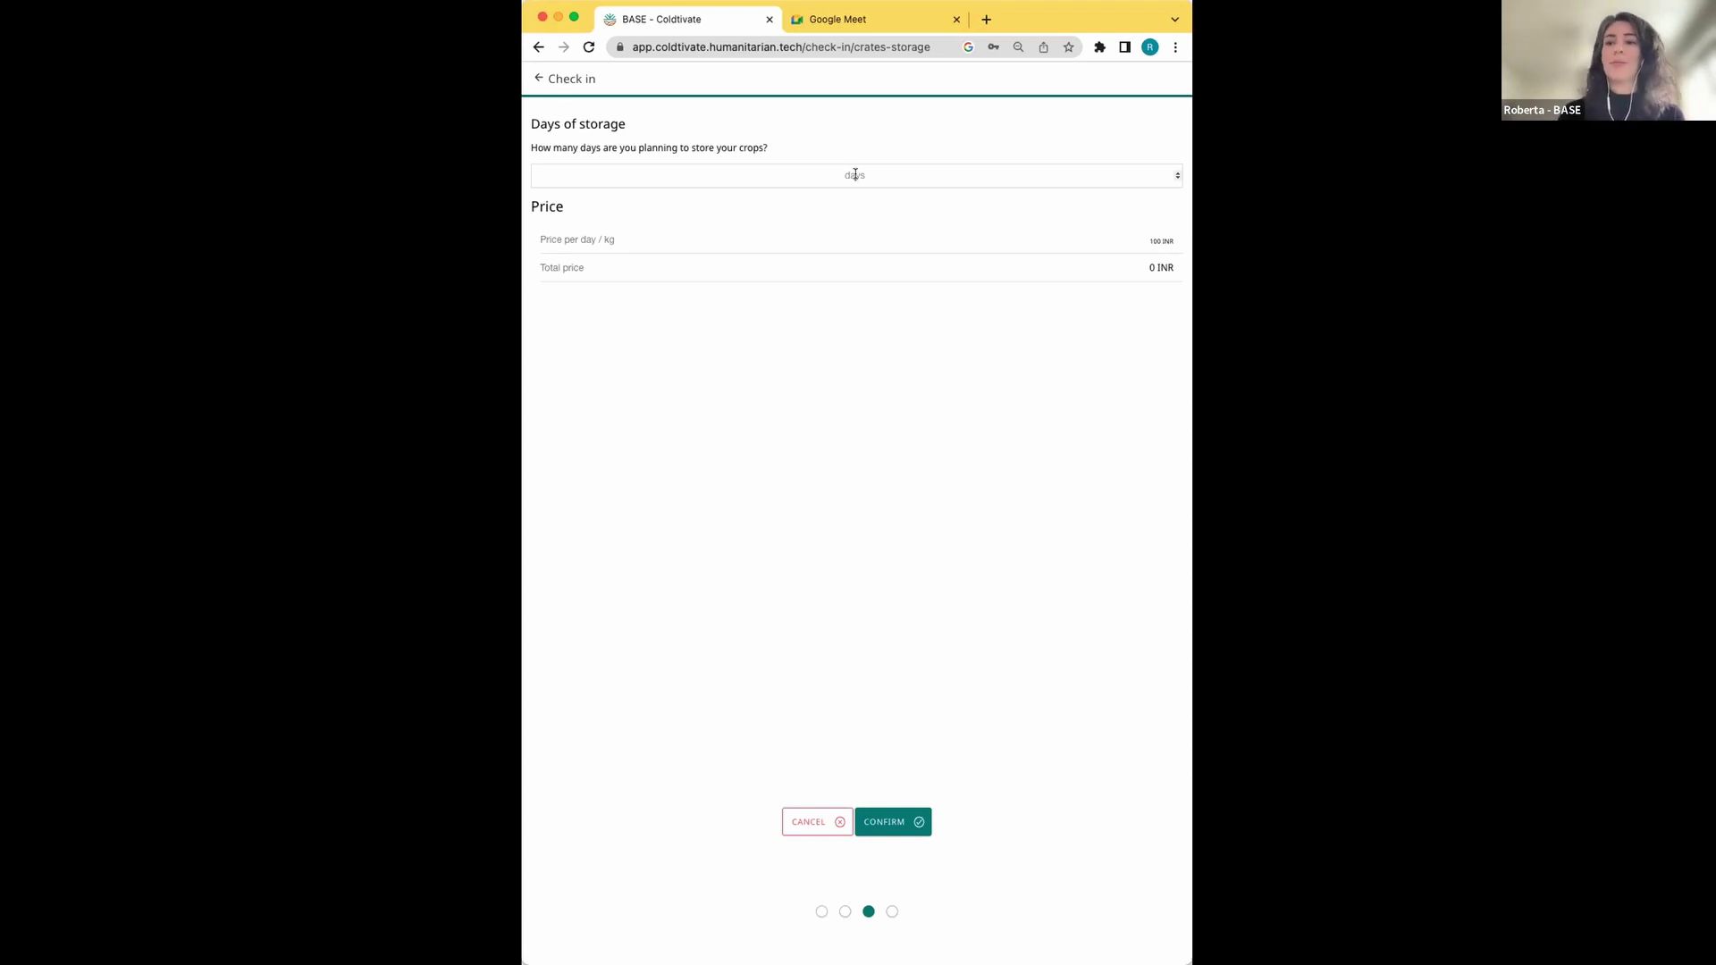
Set storage to 2 days, totalling 33000 INR, and continue to quality grading
type("2")
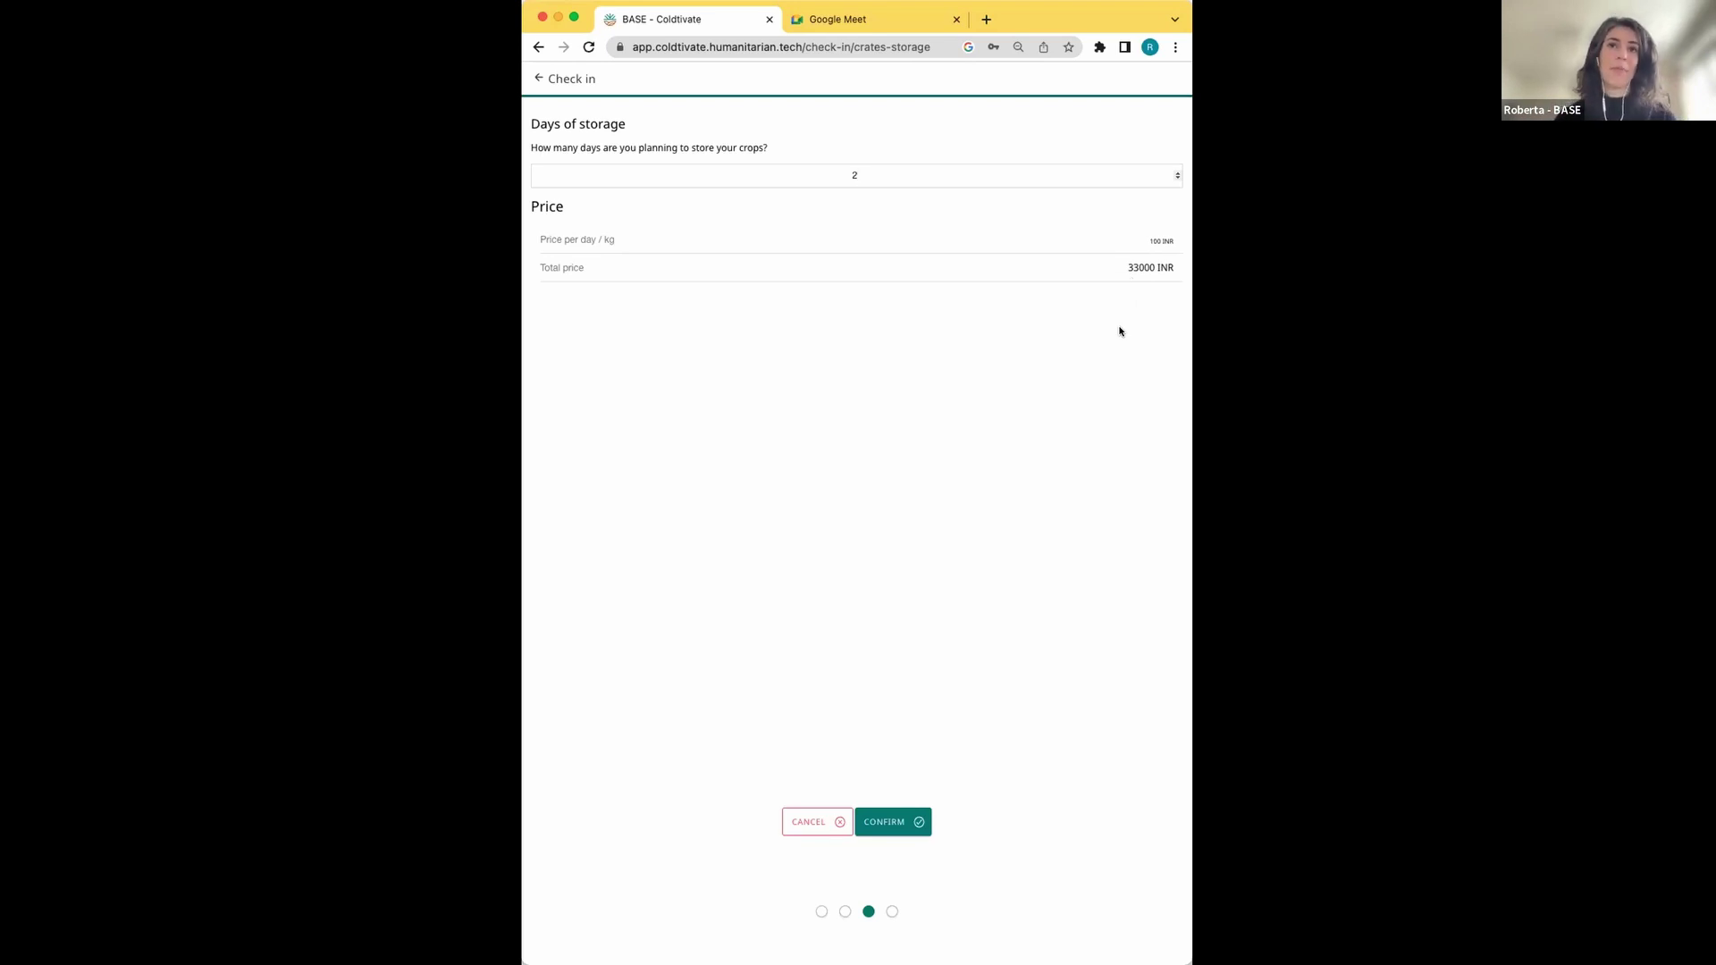
left_click(906, 823)
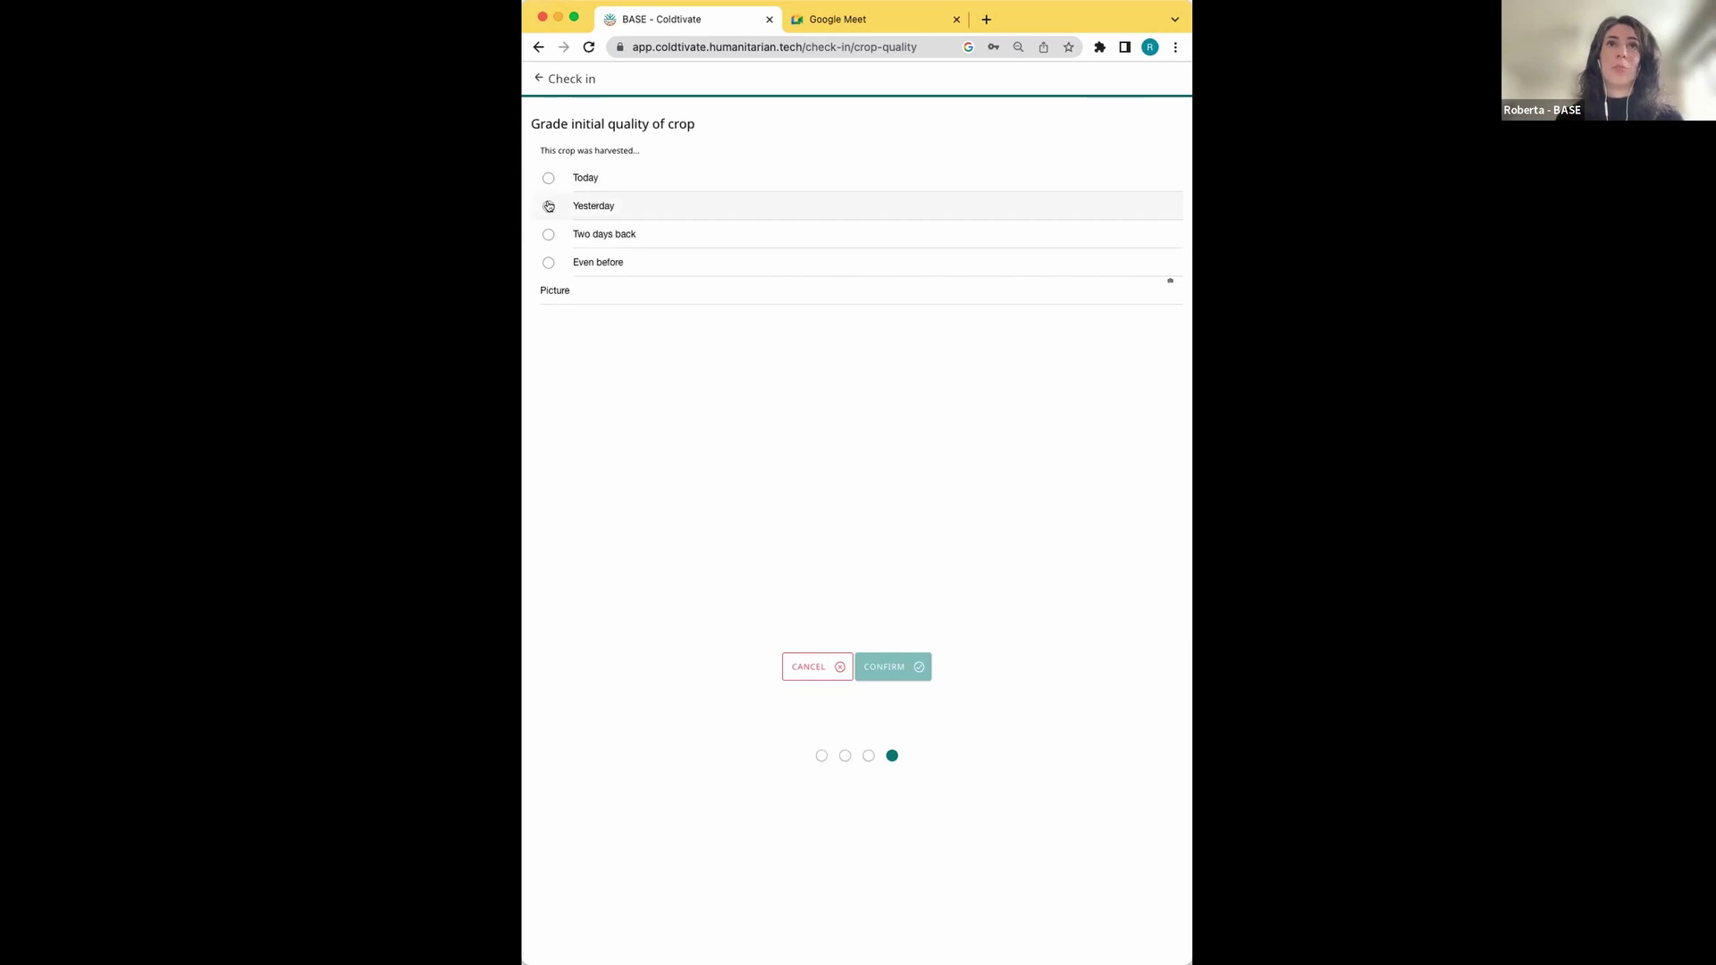
Mark the Broccoli as harvested Yesterday and confirm the quality grading
left_click(549, 206)
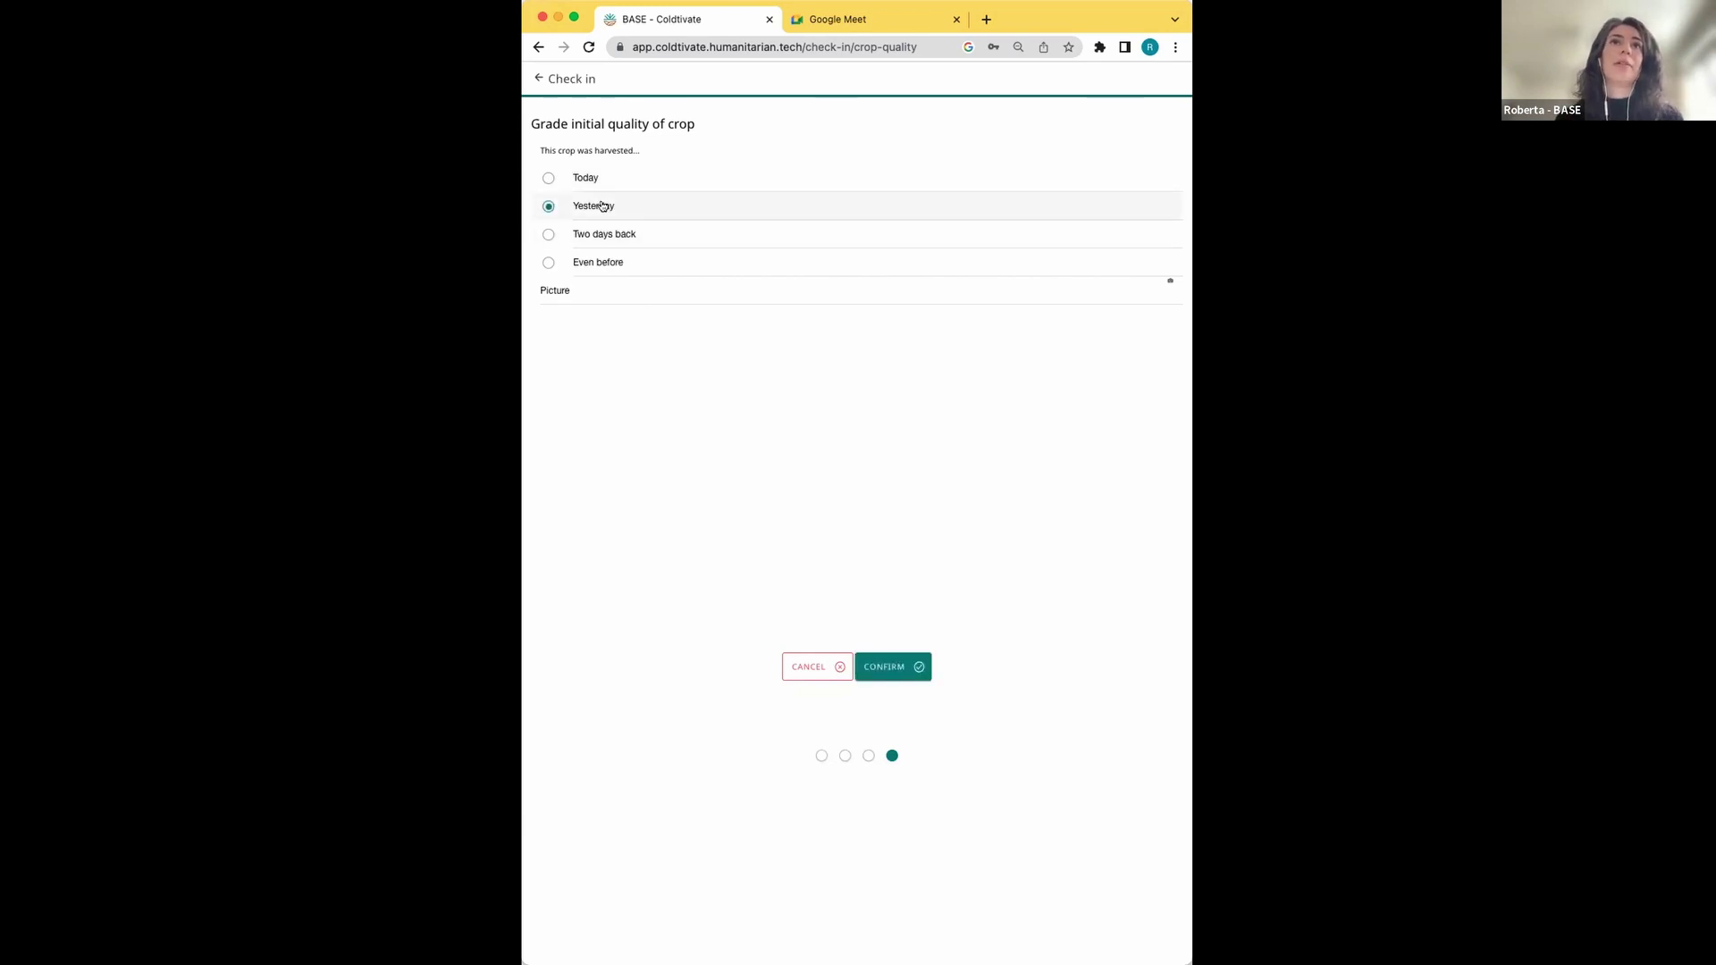
left_click(904, 667)
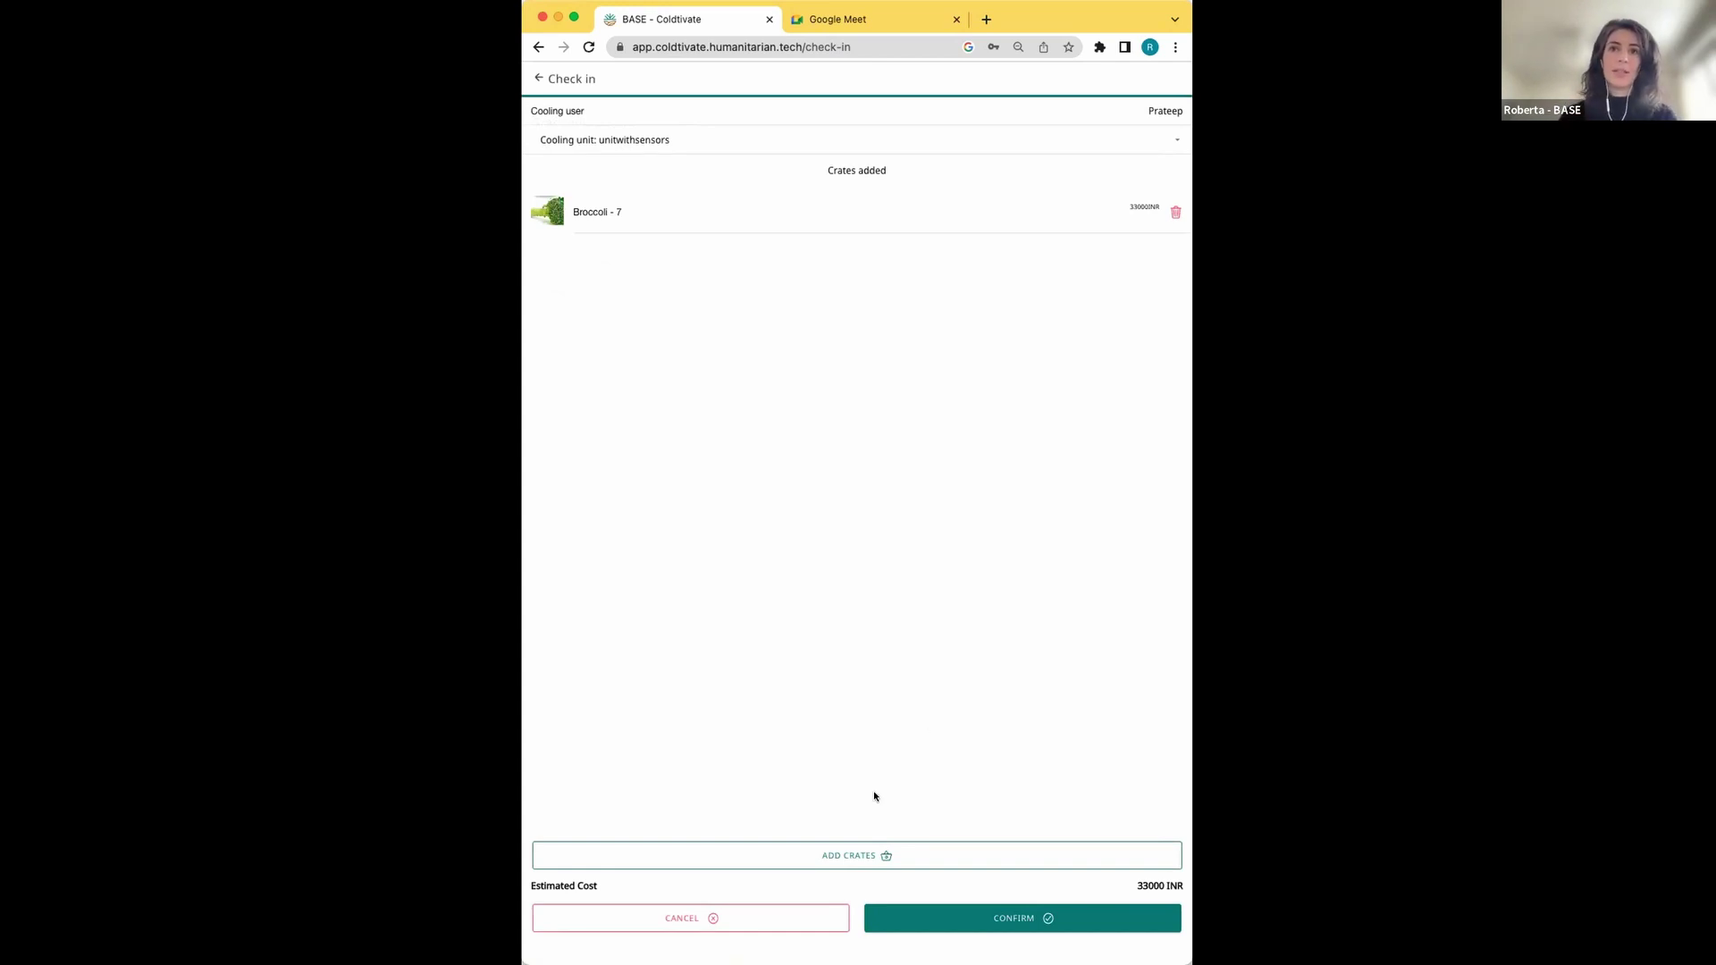
Add another crate, choosing Banana from the Fruits category
left_click(850, 856)
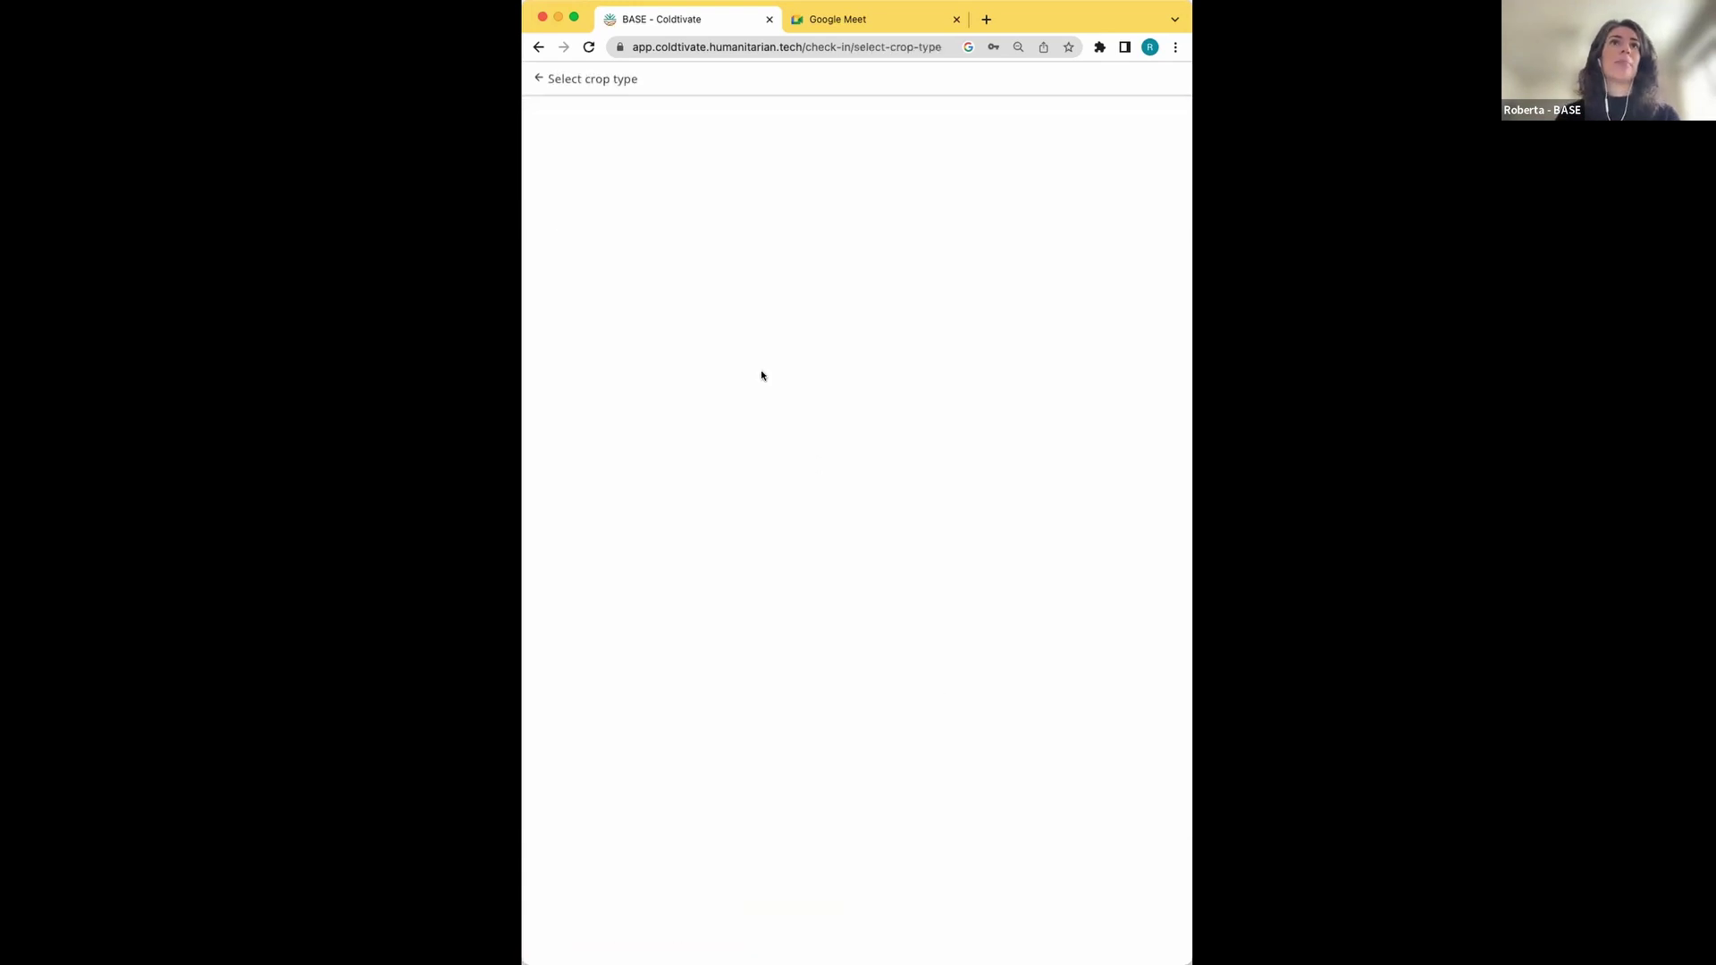
left_click(670, 145)
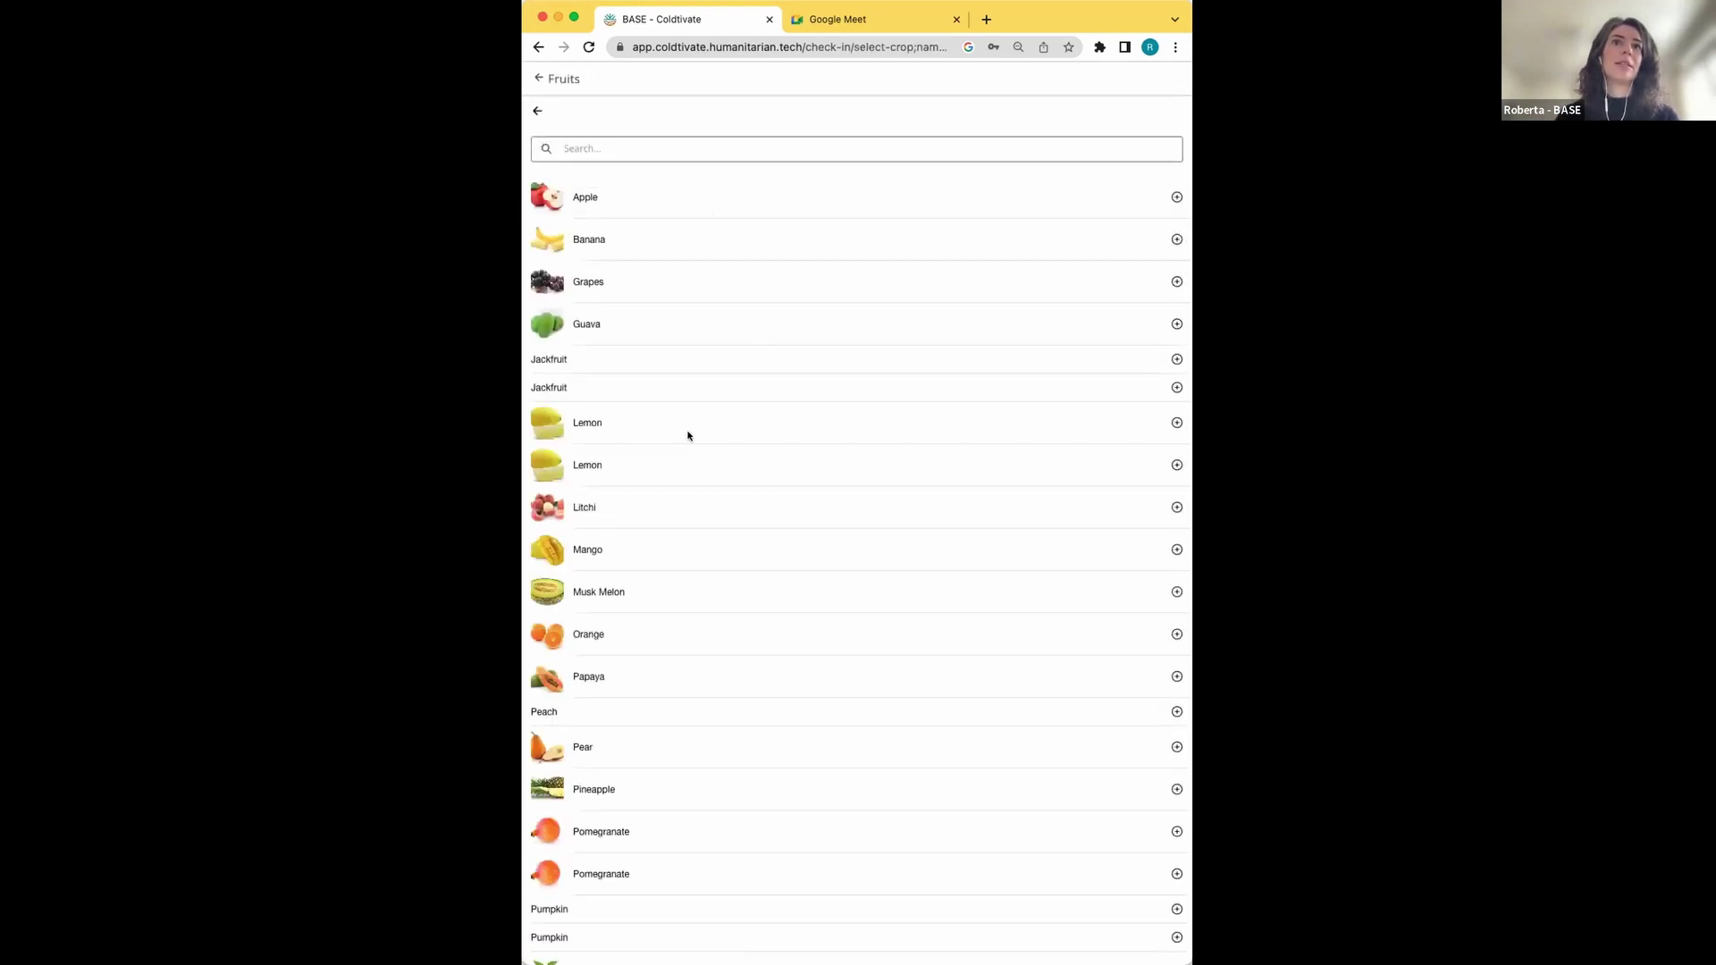
left_click(597, 241)
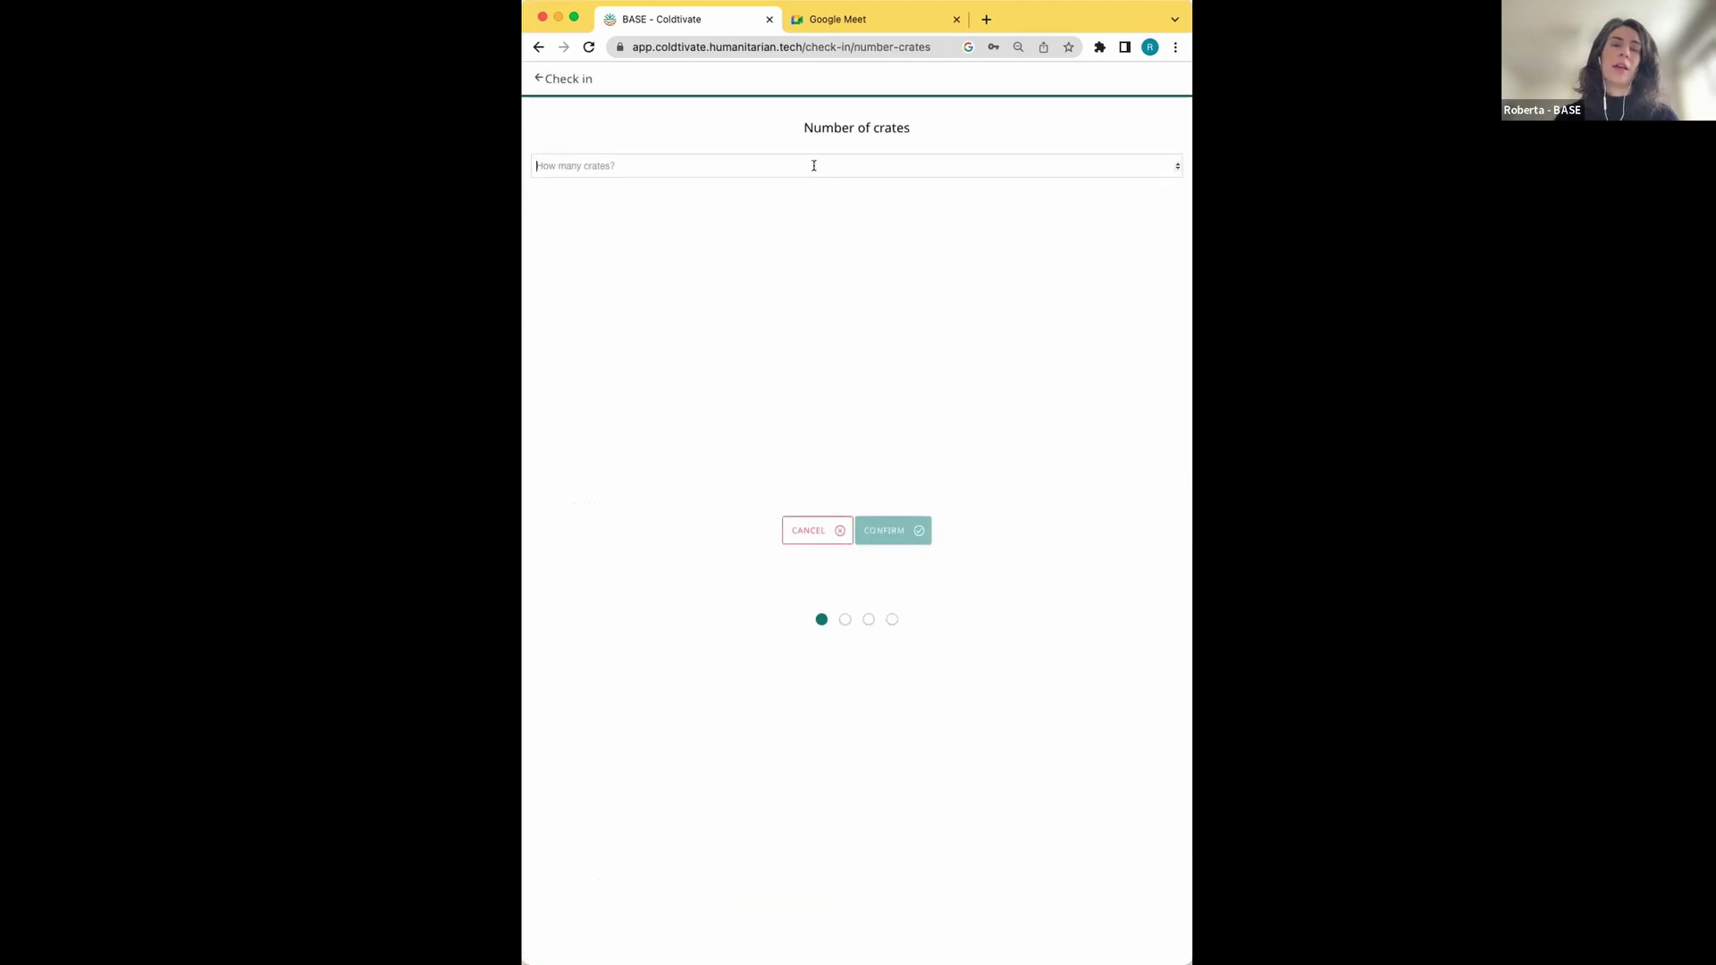
Set 2 Banana crates, accepting the 25 kg weights and storage price step
left_click(813, 165)
type("2")
left_click(881, 529)
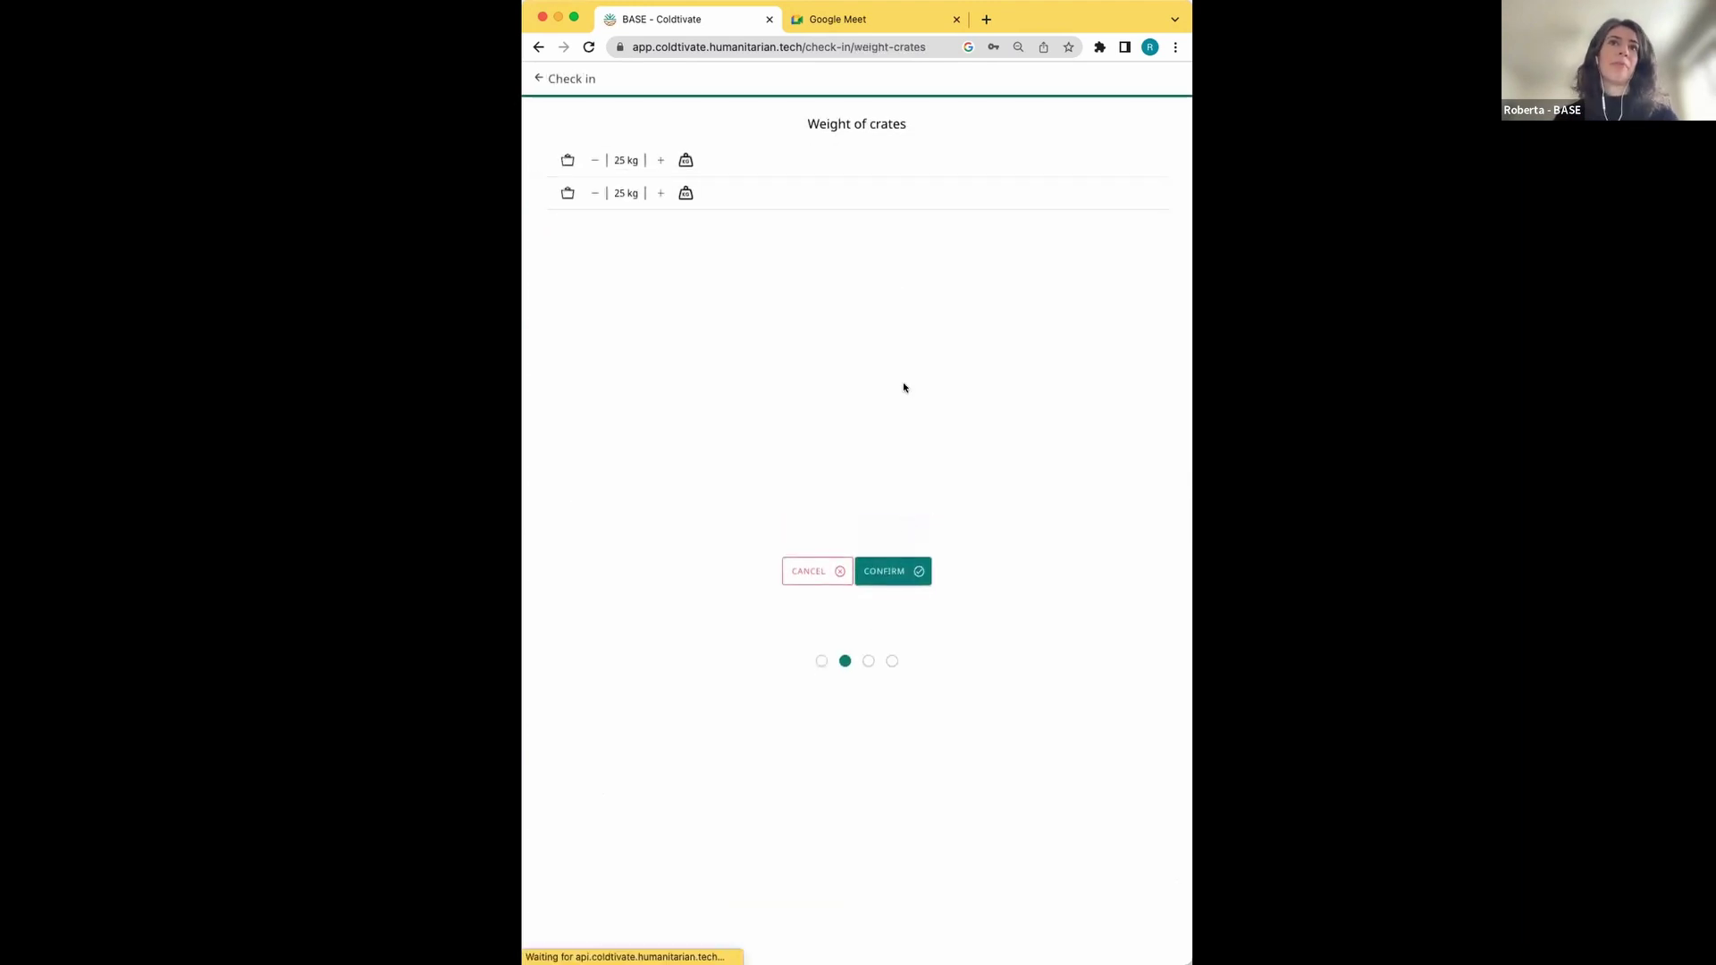
left_click(898, 563)
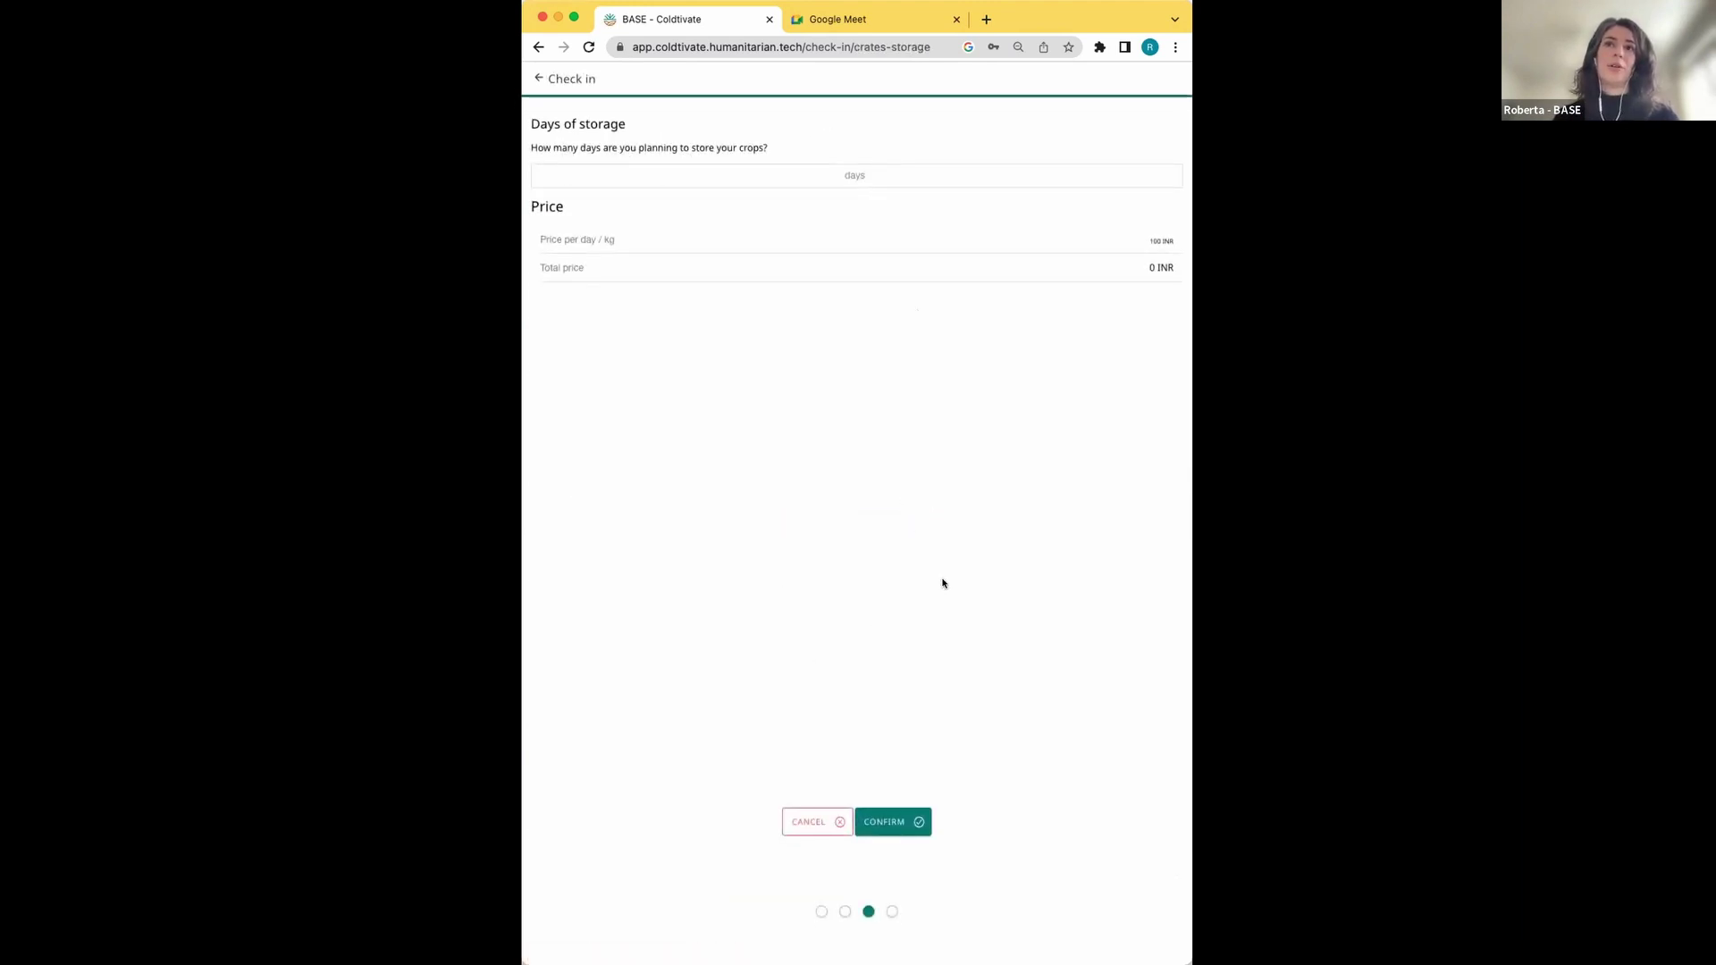
left_click(901, 815)
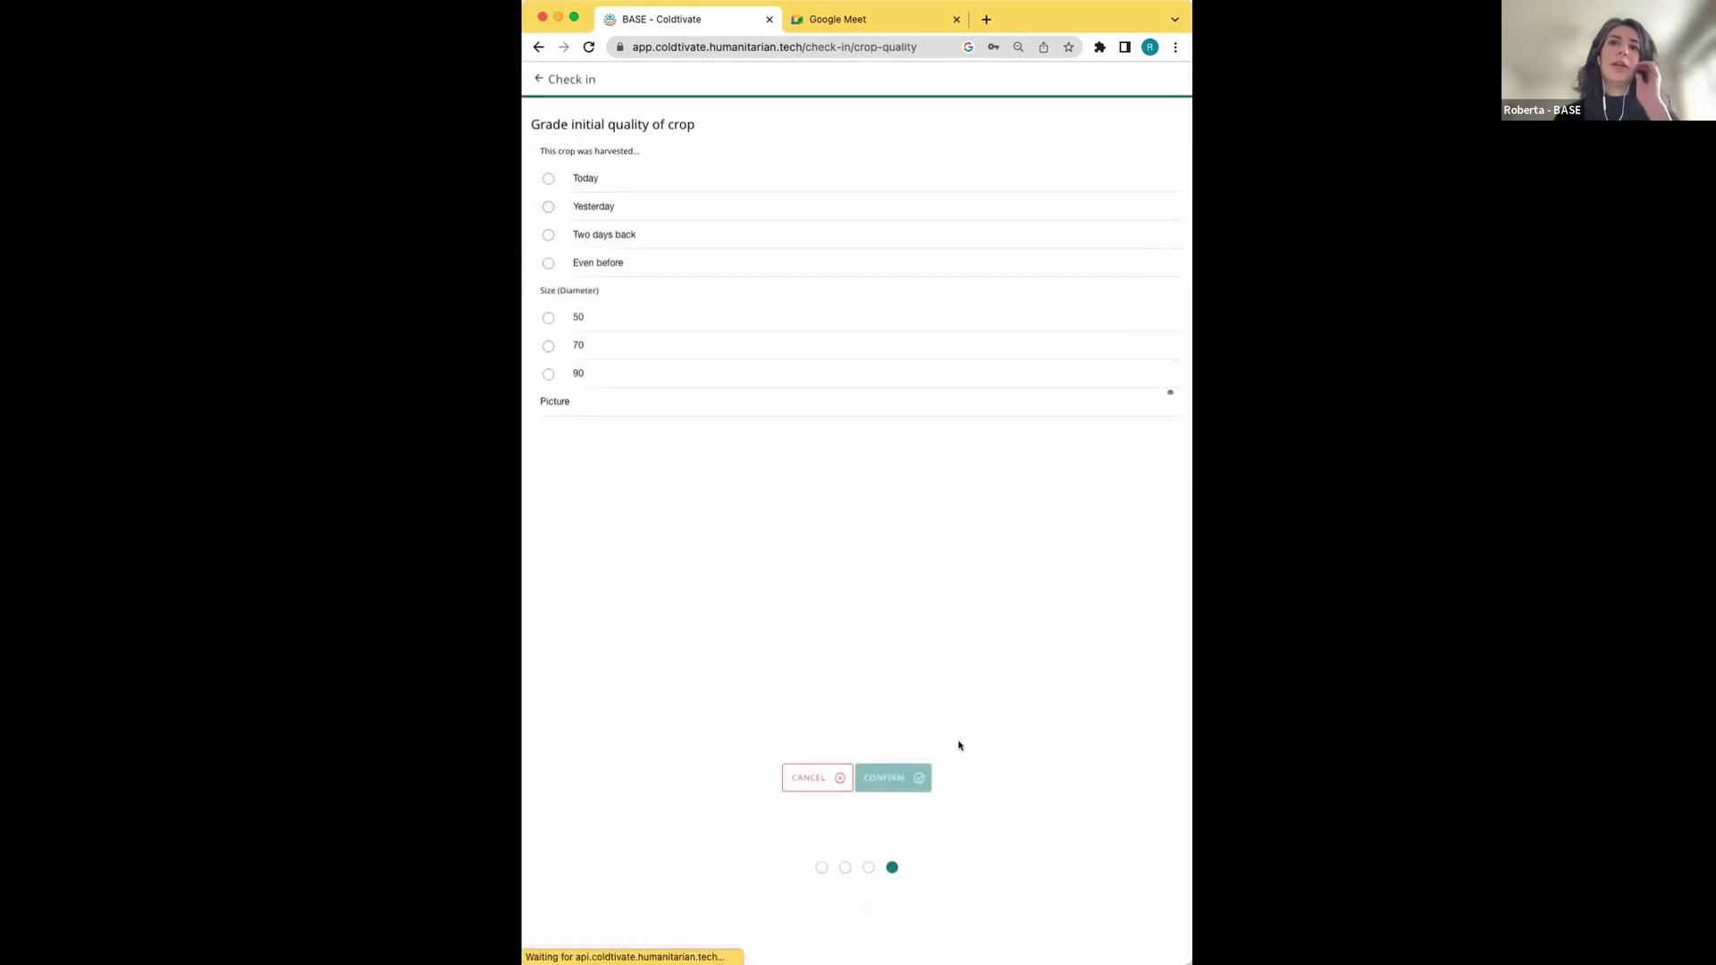
Grade the Banana as harvested Today with size 50 and confirm
left_click(601, 187)
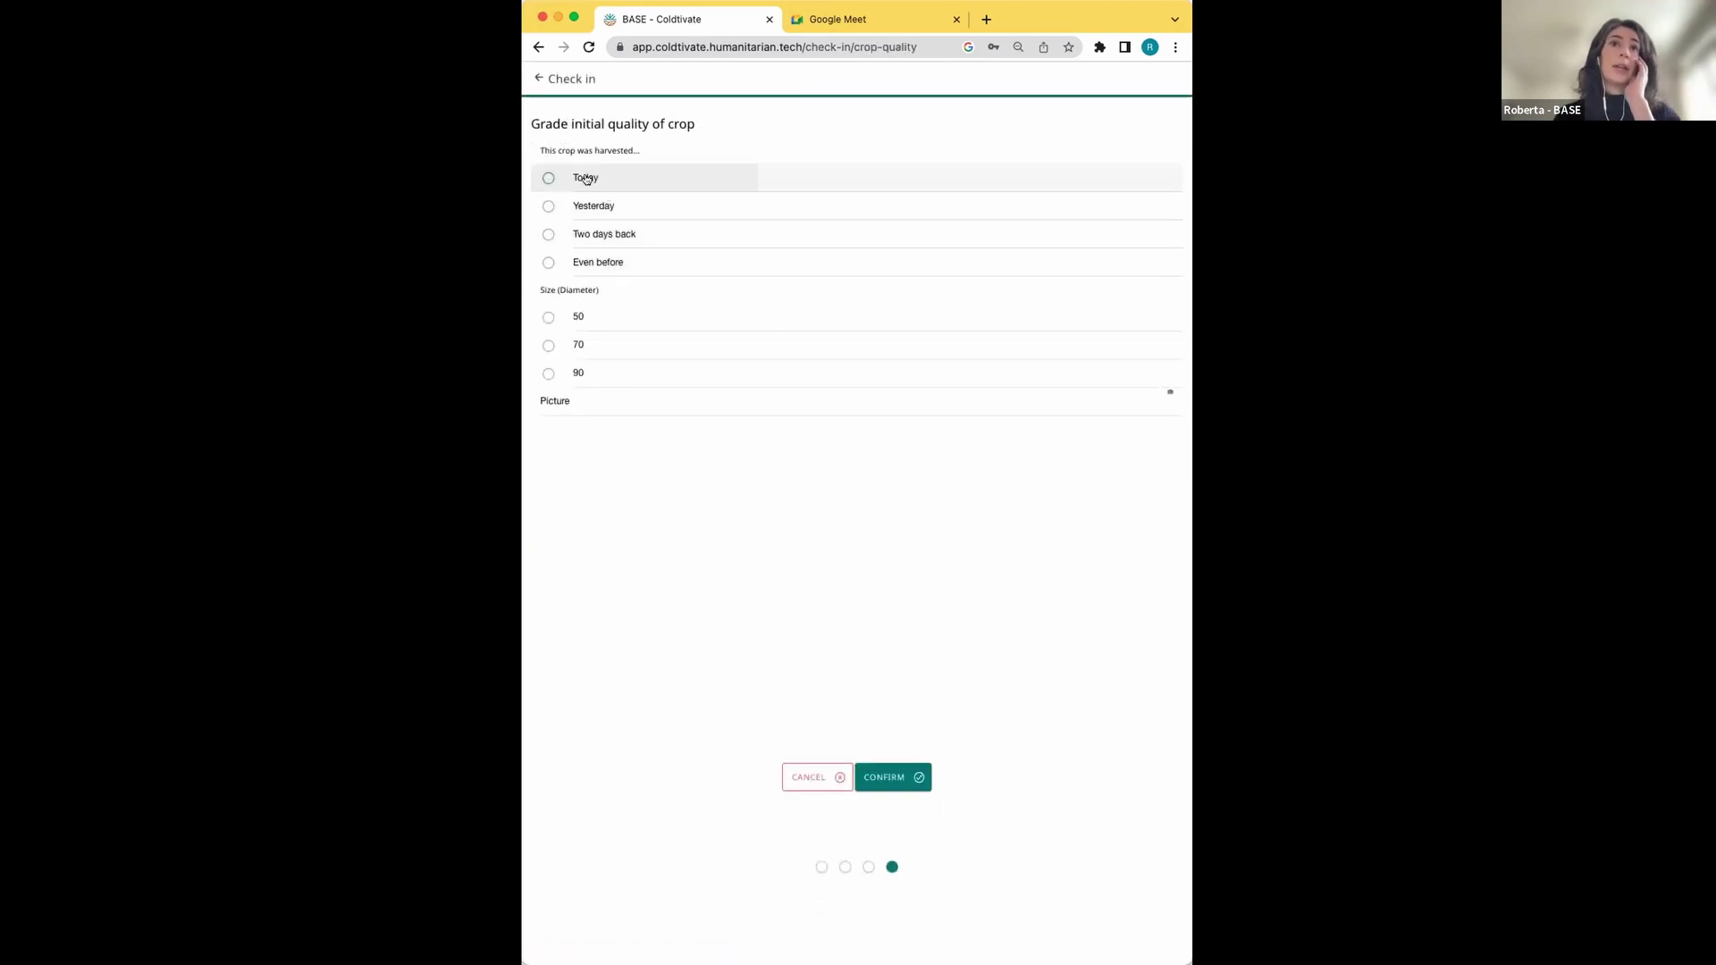
left_click(673, 320)
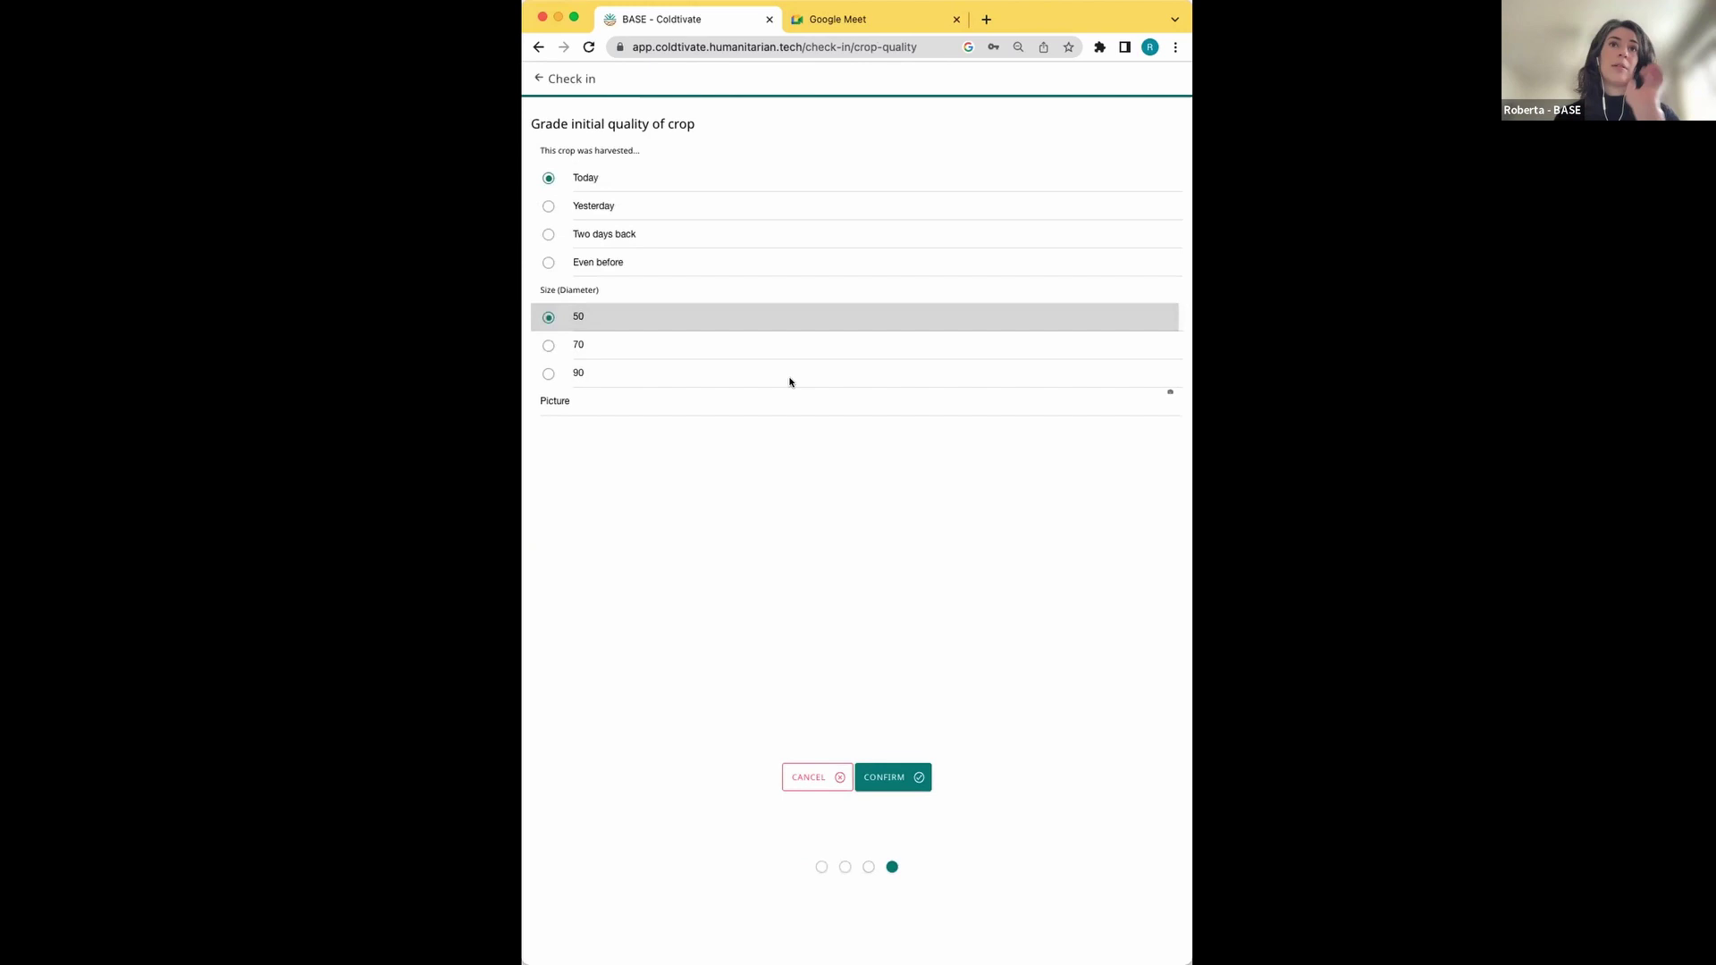
left_click(913, 778)
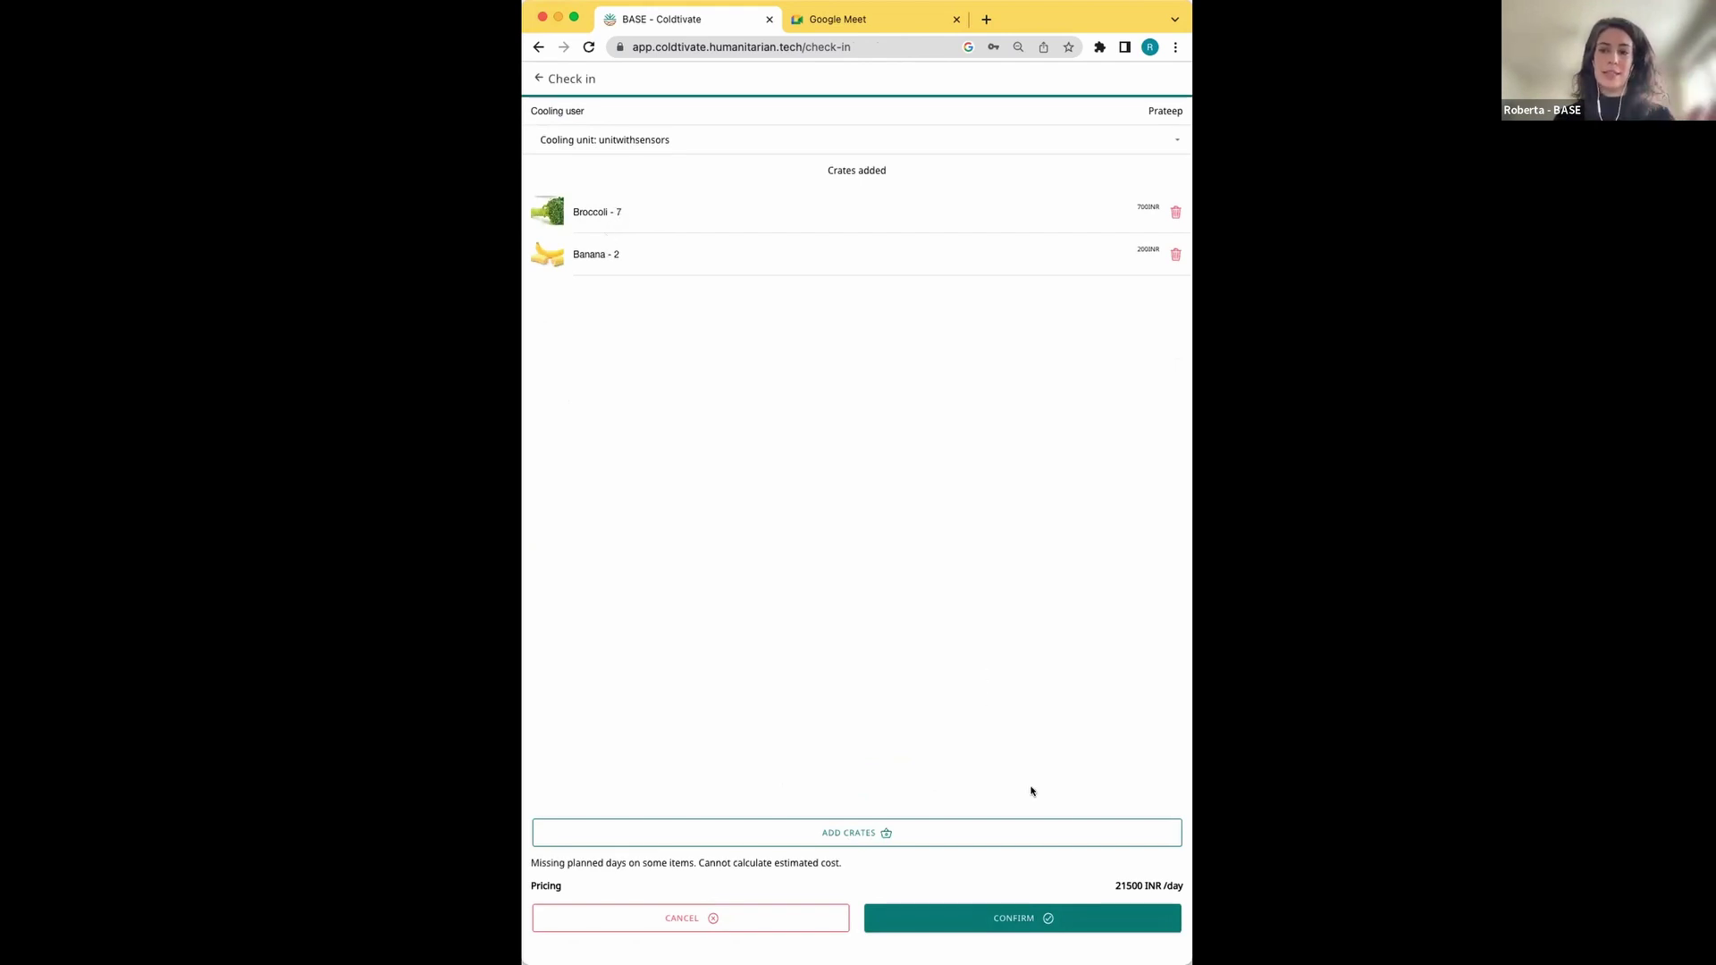
Confirm the Broccoli and Banana check-in and dismiss the alert on the dashboard
left_click(1014, 921)
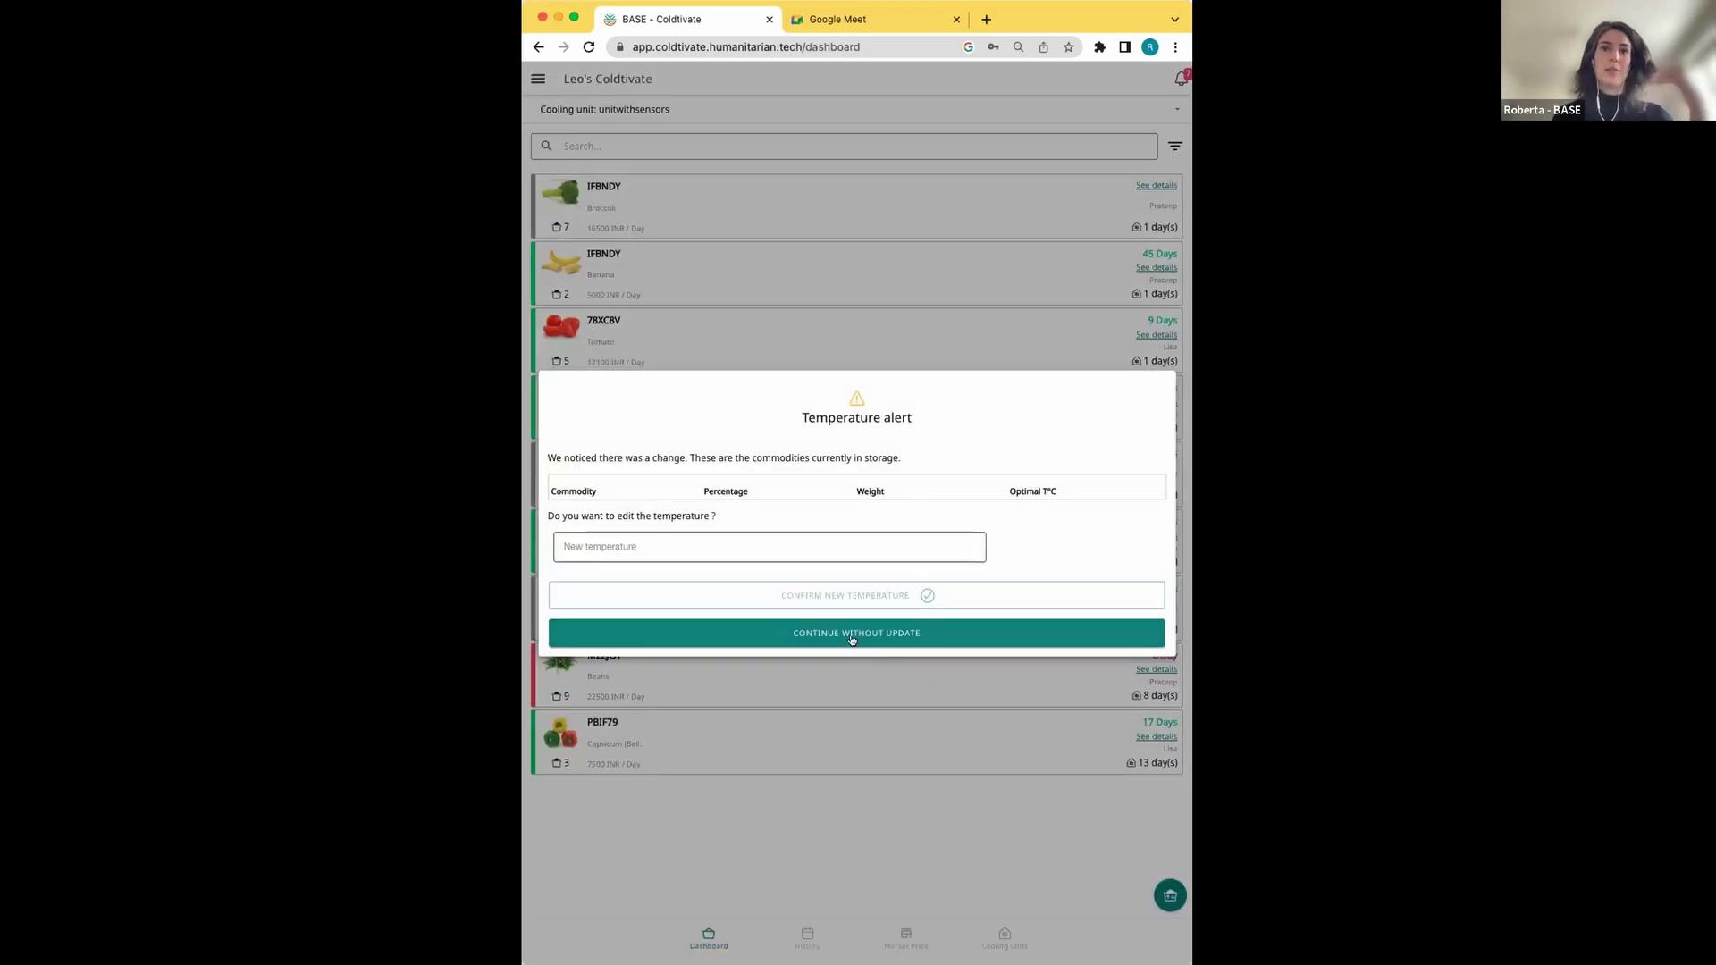
left_click(852, 634)
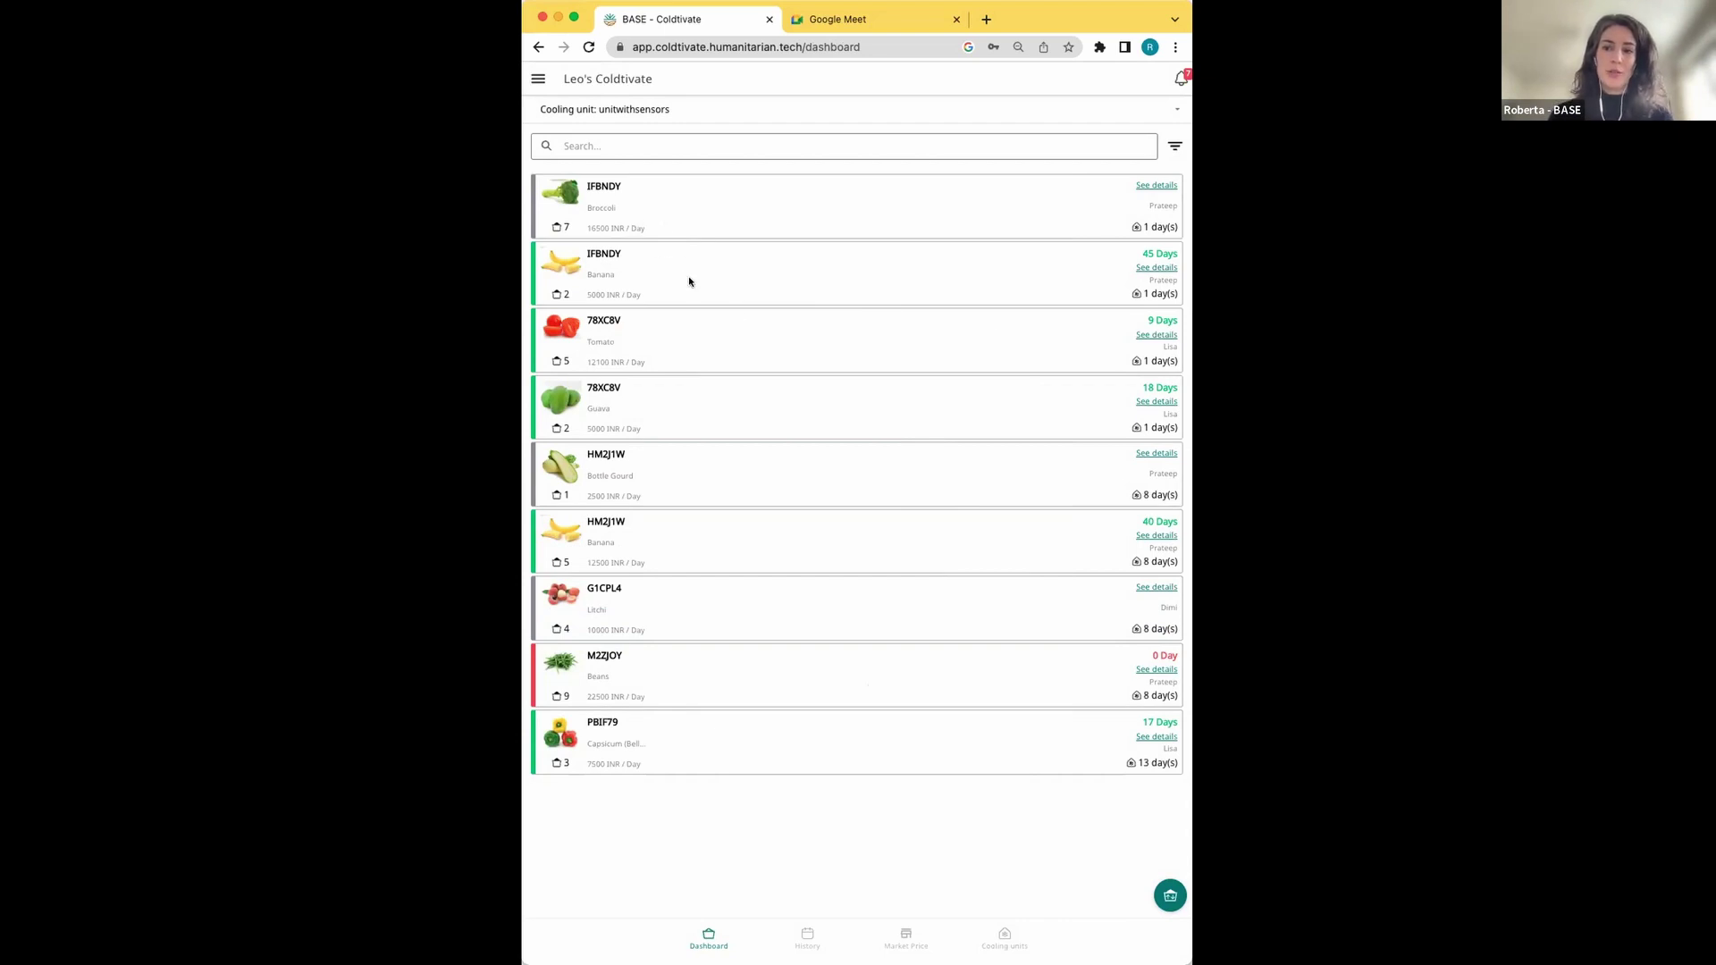
Open the History page showing the new IFBNDY check-in of 9 crates at 21500 INR/Day
left_click(805, 936)
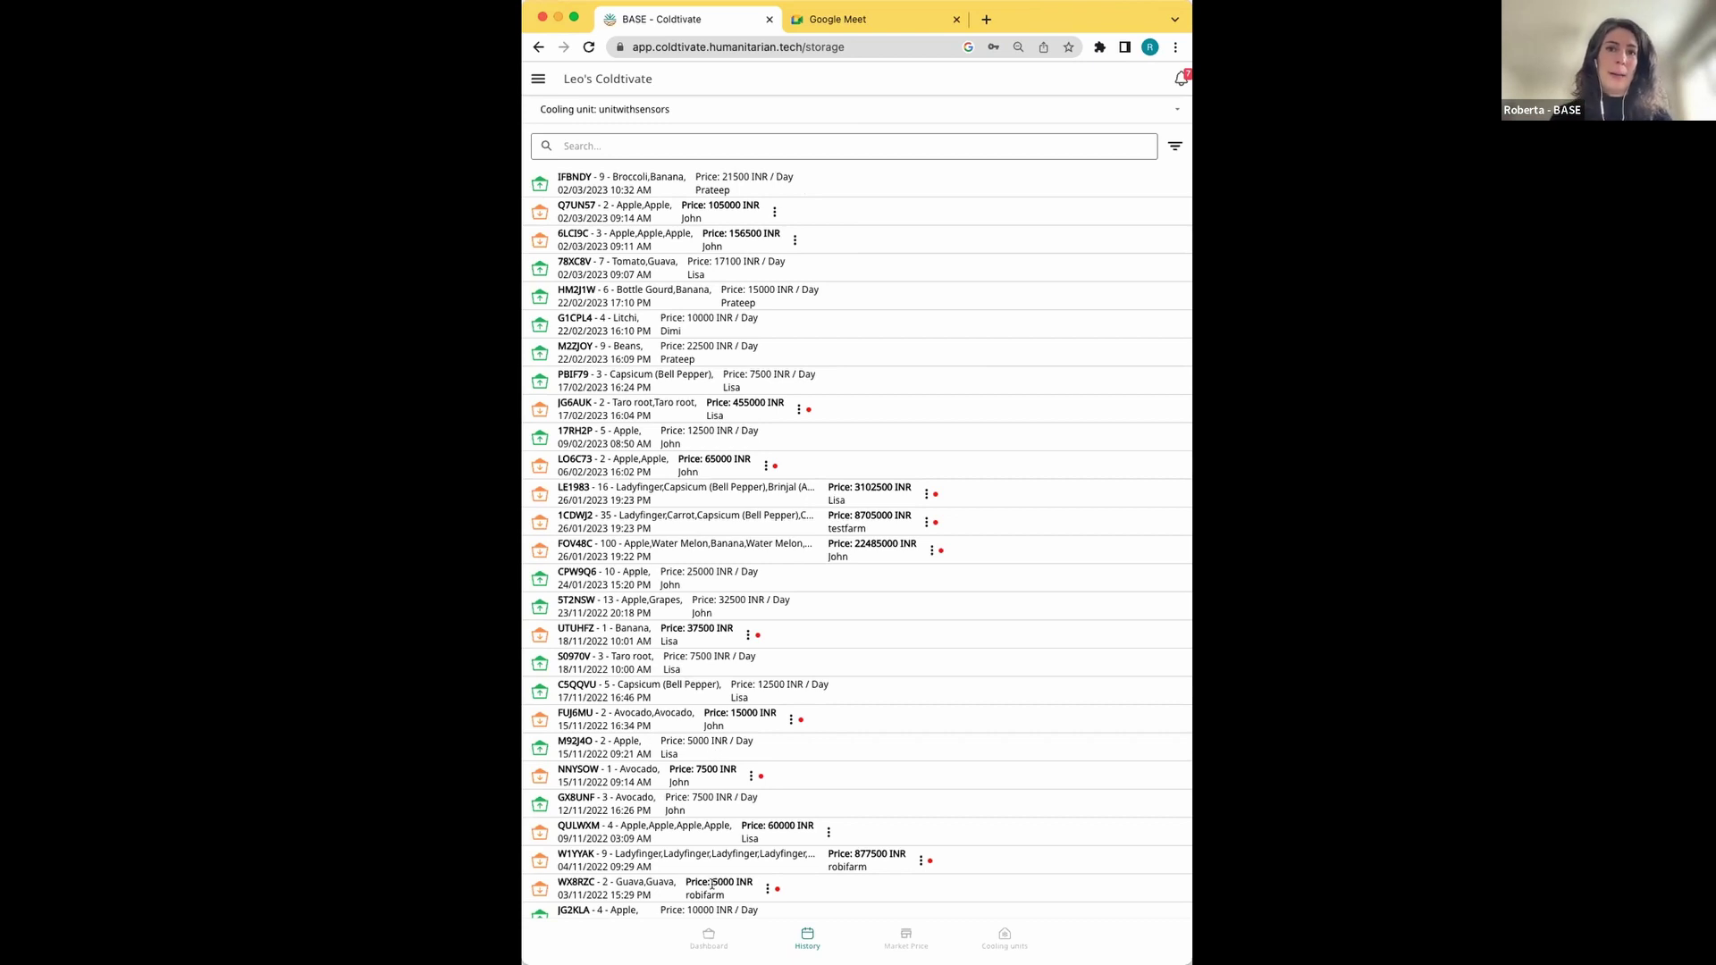
Return to the unitwithsensors dashboard listing the nine crate entries
left_click(707, 939)
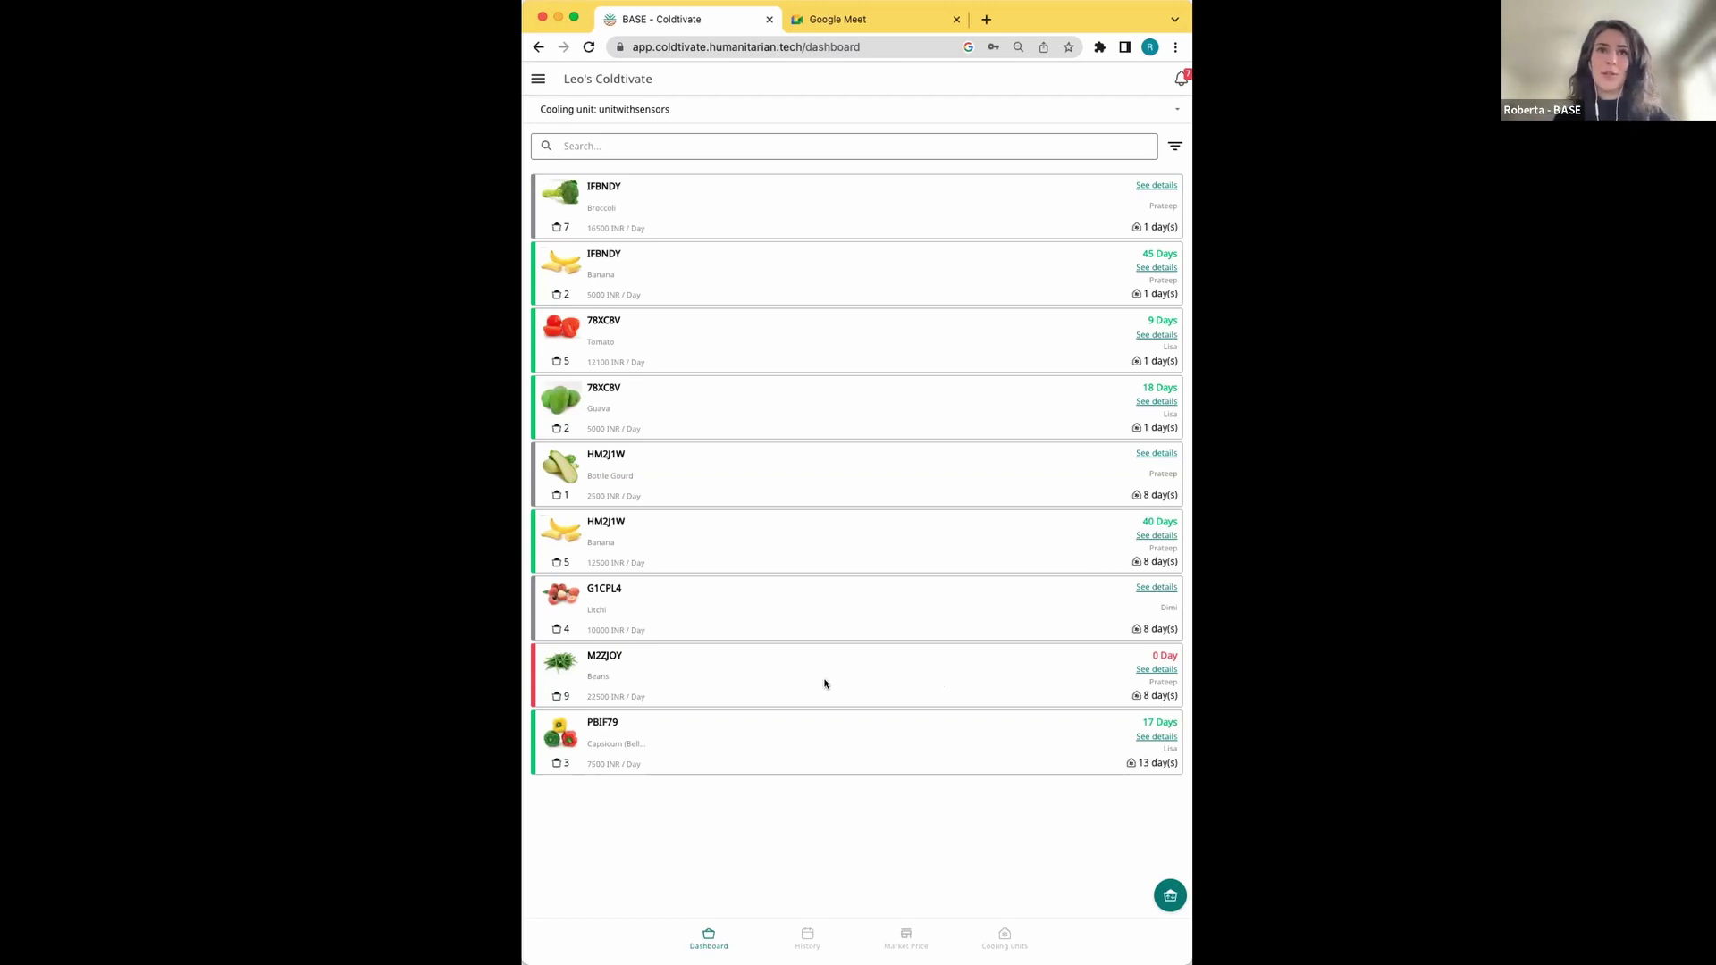
Search the dashboard for 'Bea', replacing 'Pra', and open the M2ZJOY Beans card
left_click(765, 145)
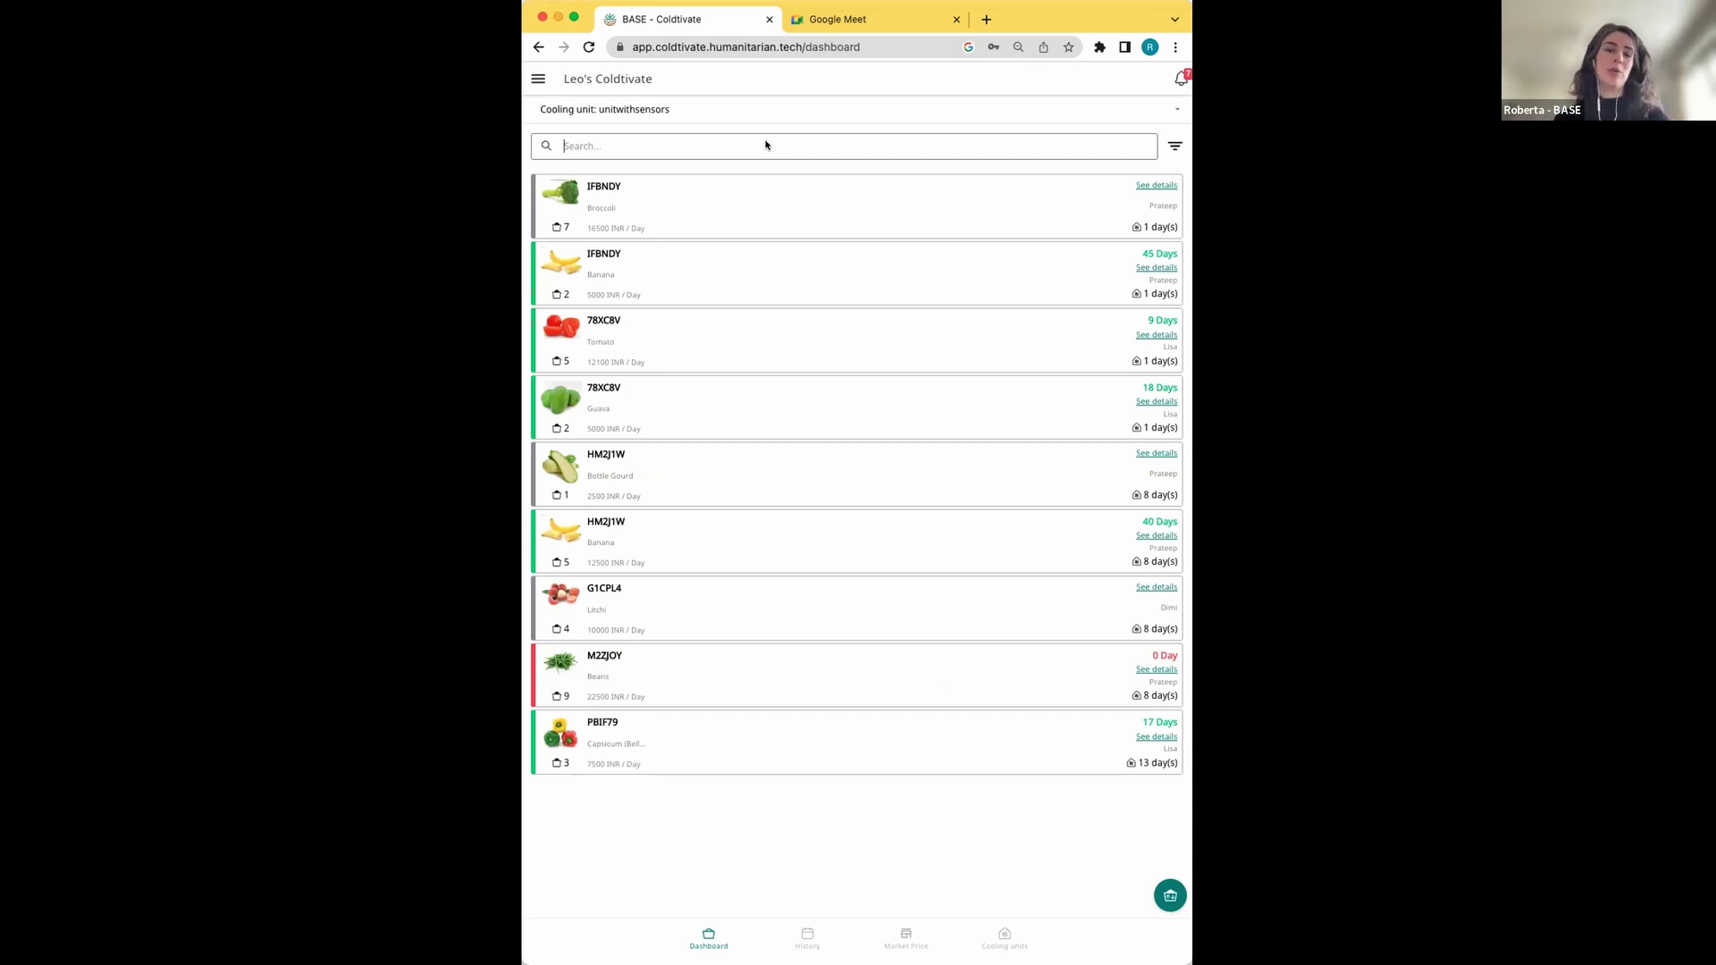
type("Pra")
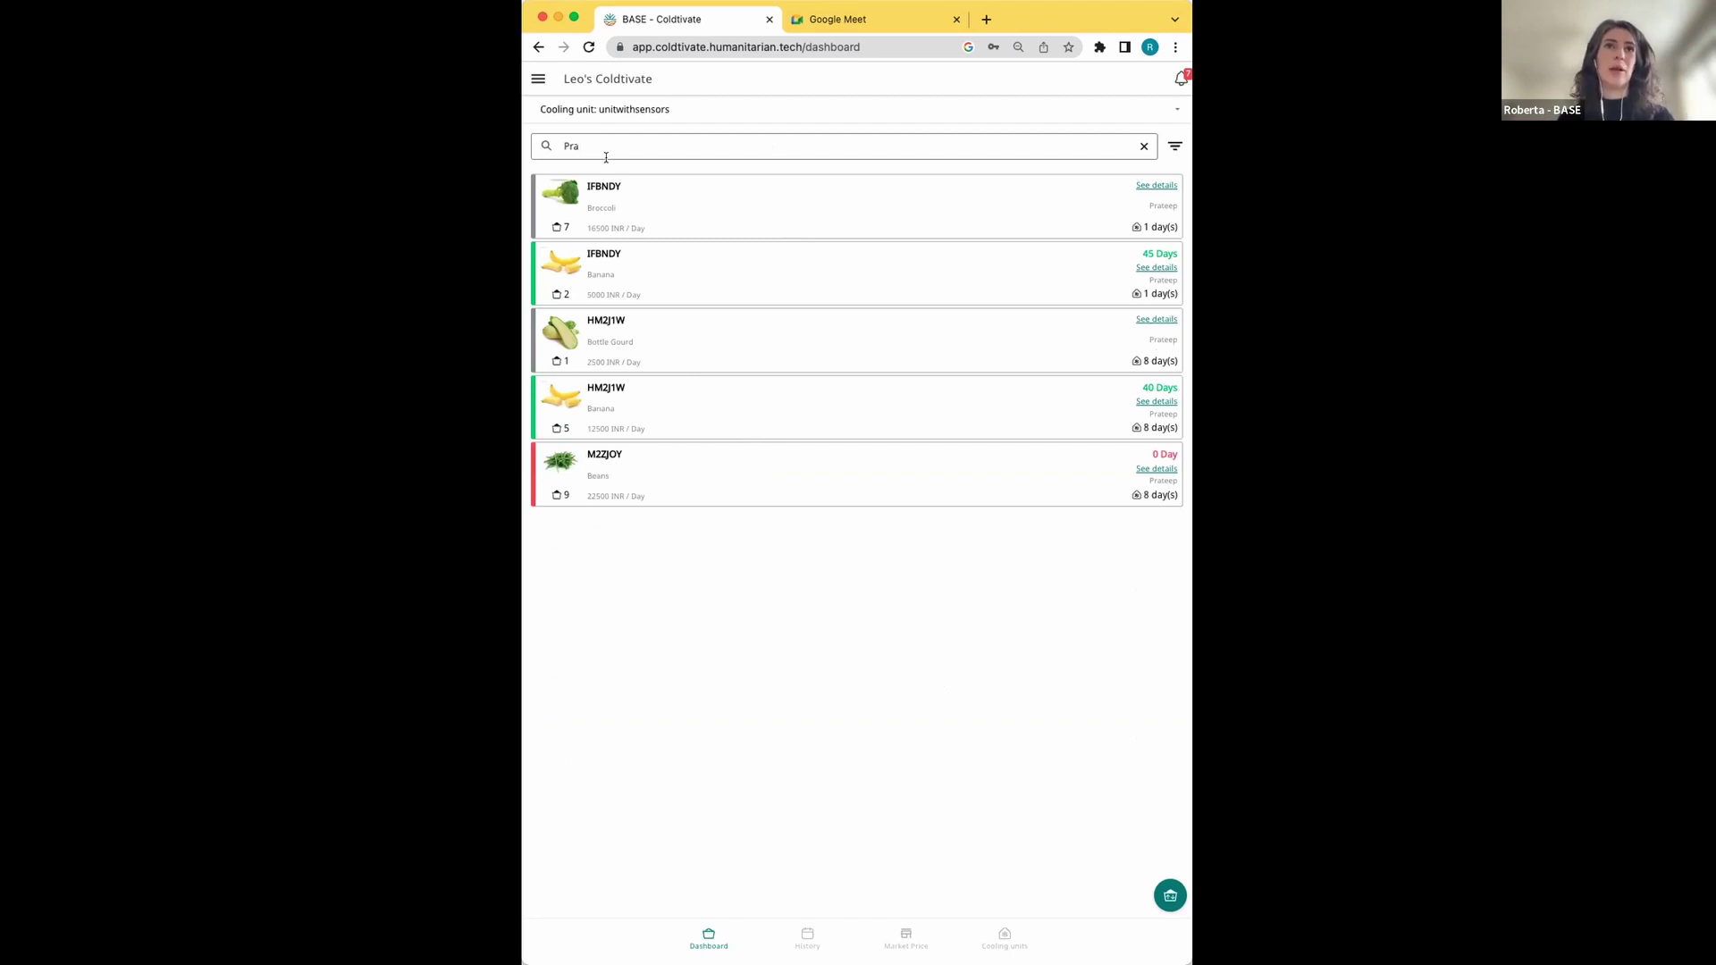
double_click(600, 146)
type("Bea")
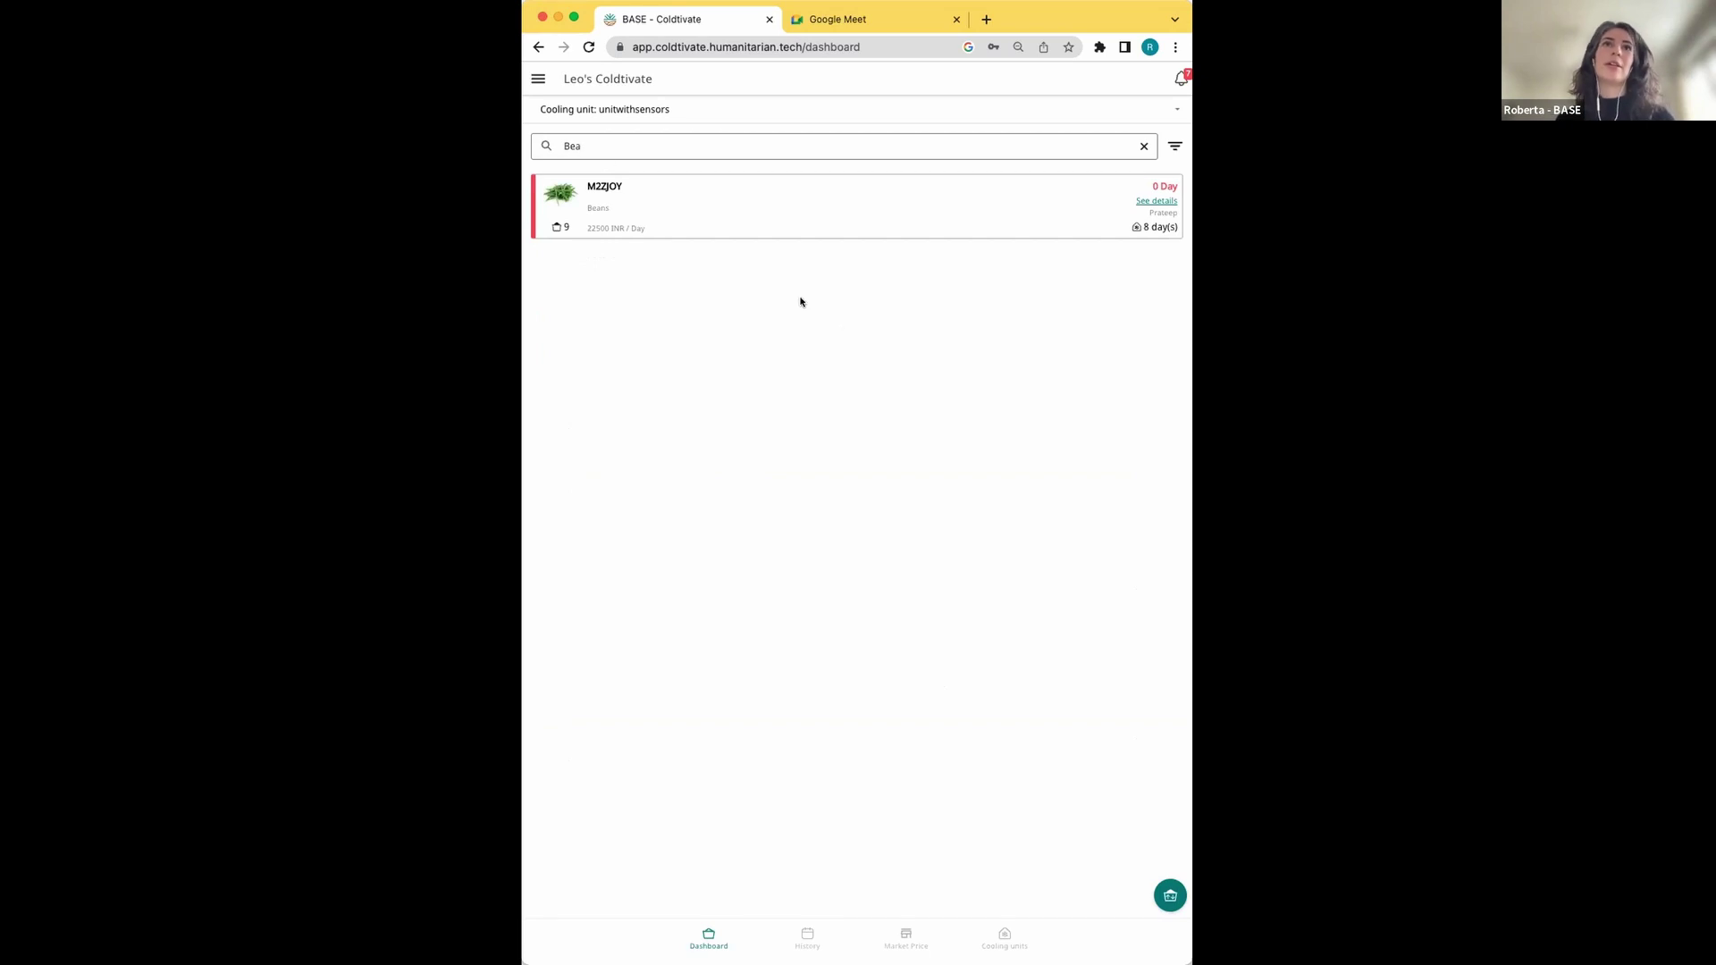
left_click(796, 216)
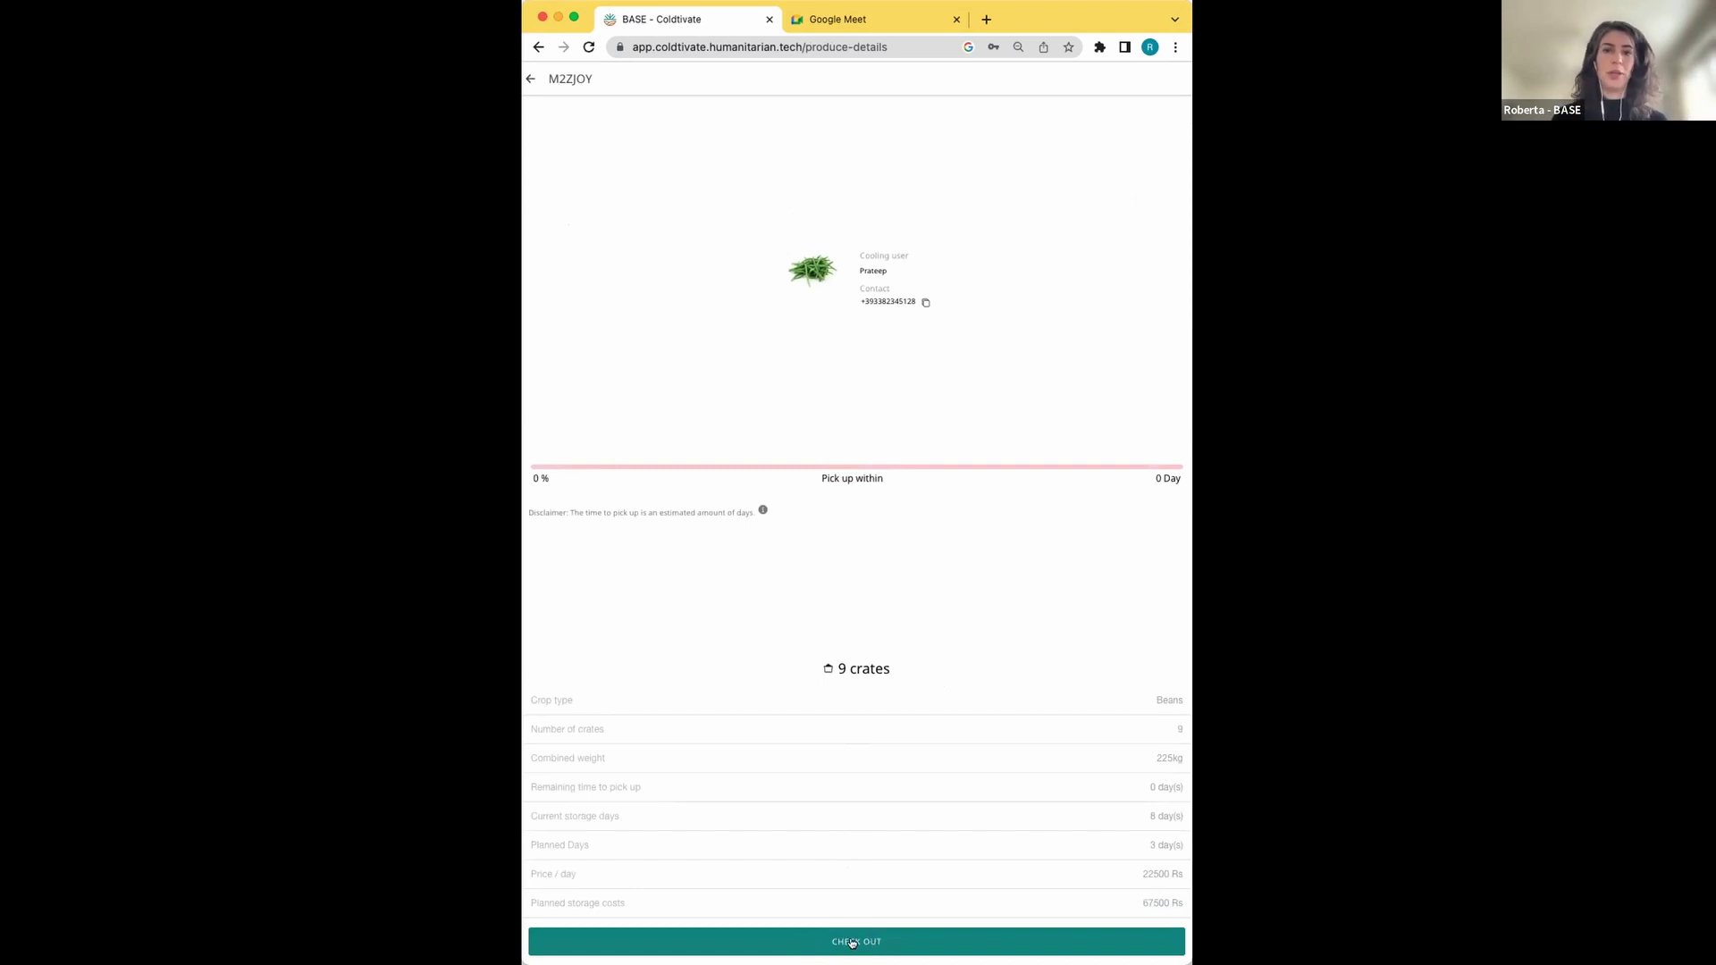
Begin checking out the M2ZJOY Beans crates from the produce details page
left_click(854, 943)
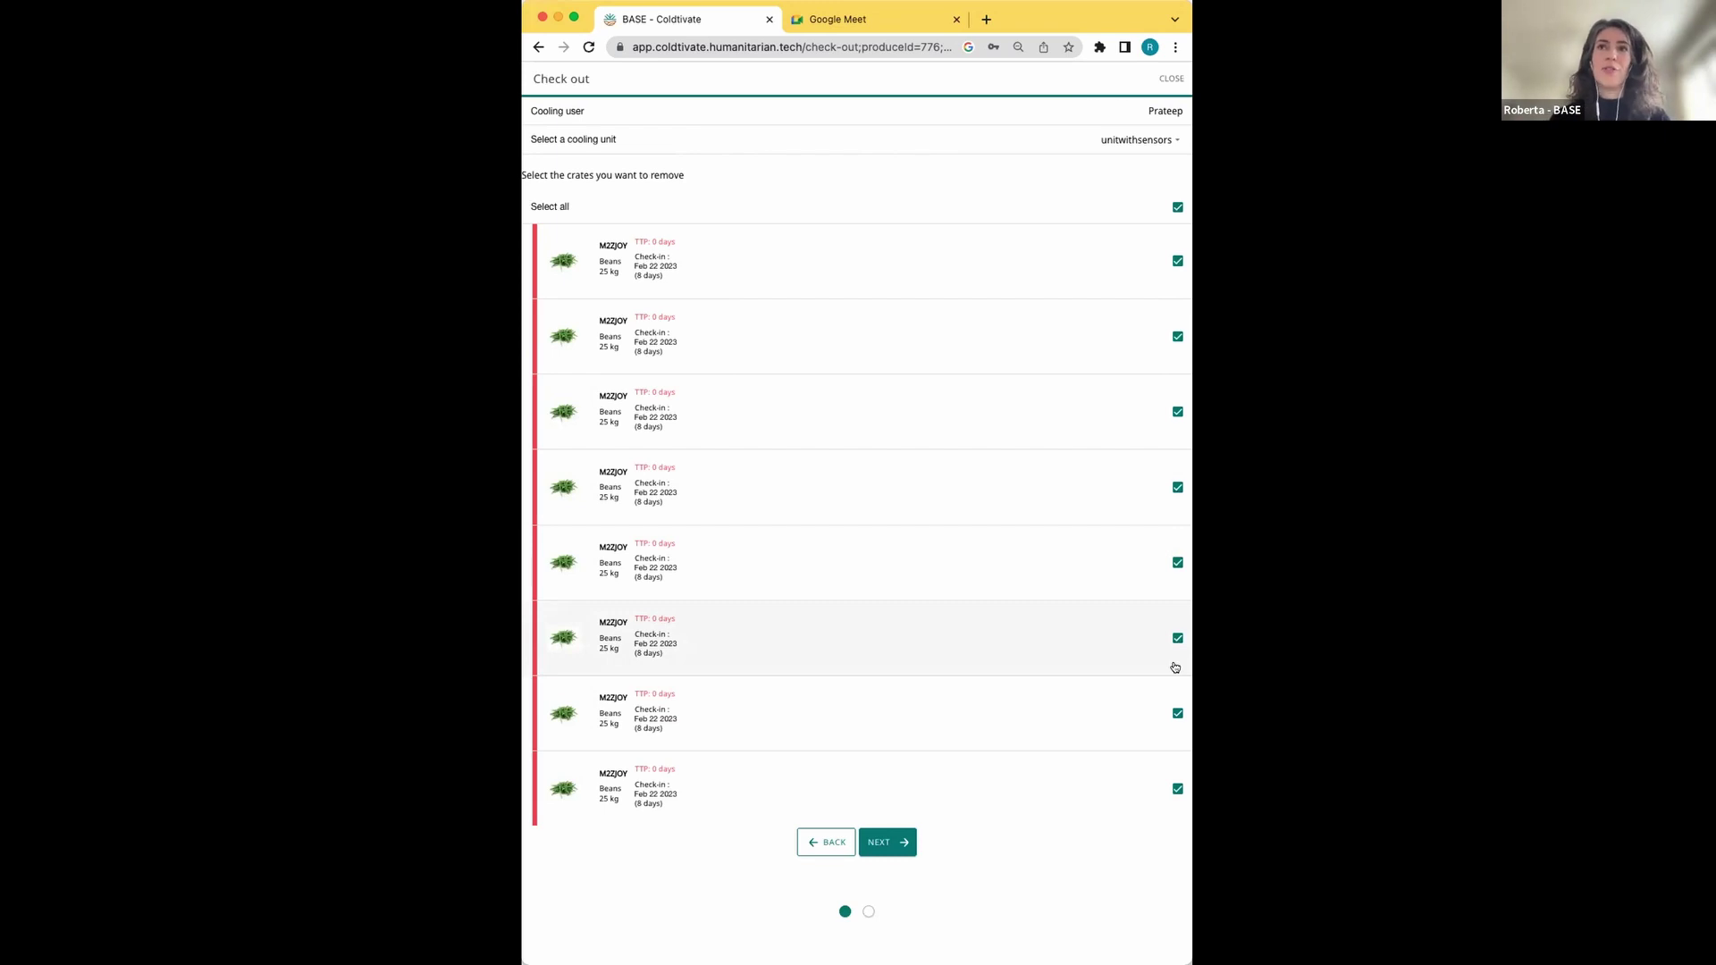
Select only the first five Beans crates for removal and proceed to the confirmation
left_click(1178, 208)
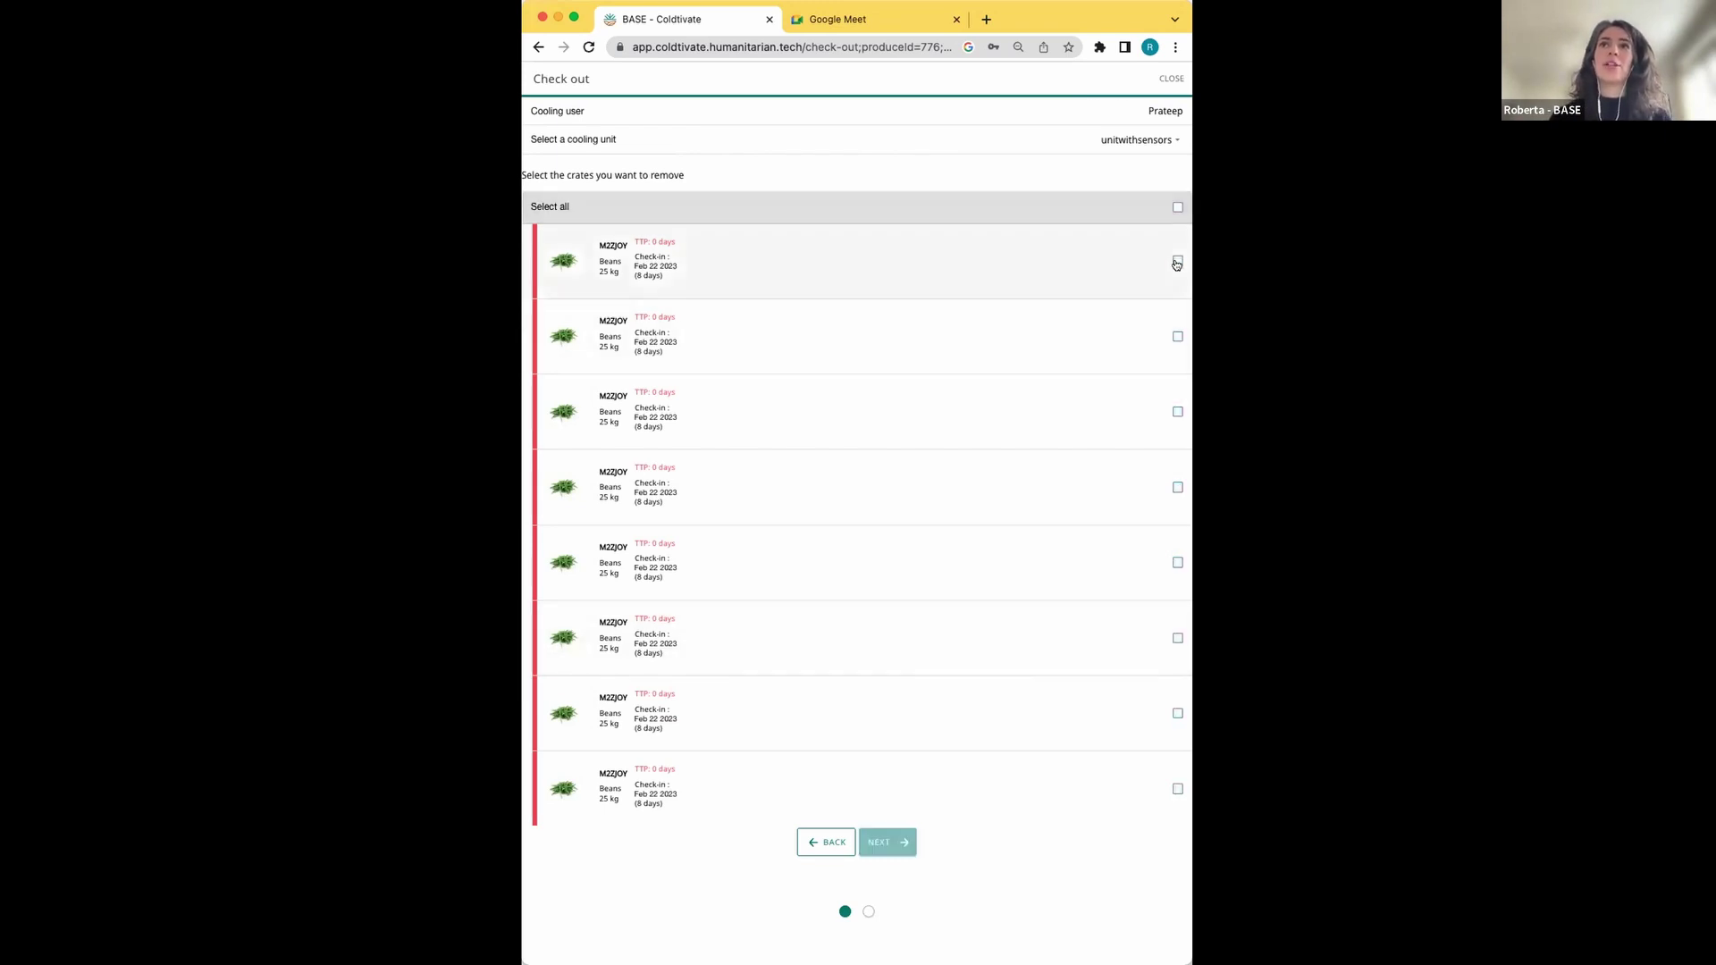
left_click(1176, 262)
left_click(1177, 337)
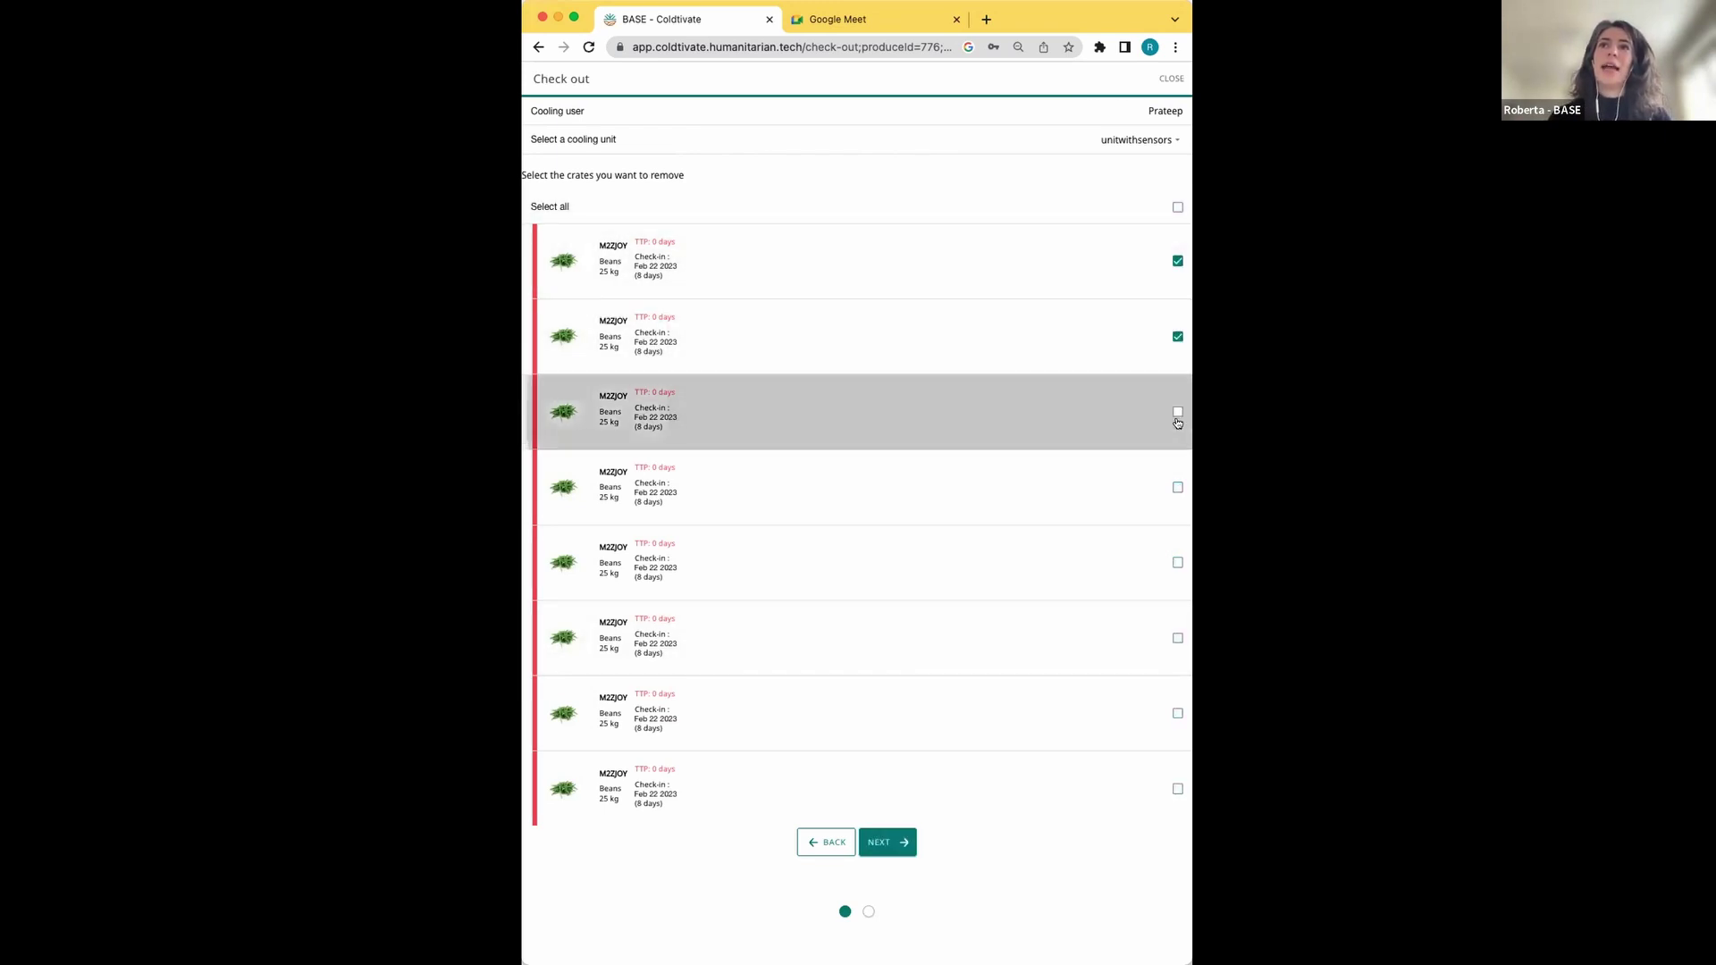
left_click(1177, 417)
left_click(1177, 489)
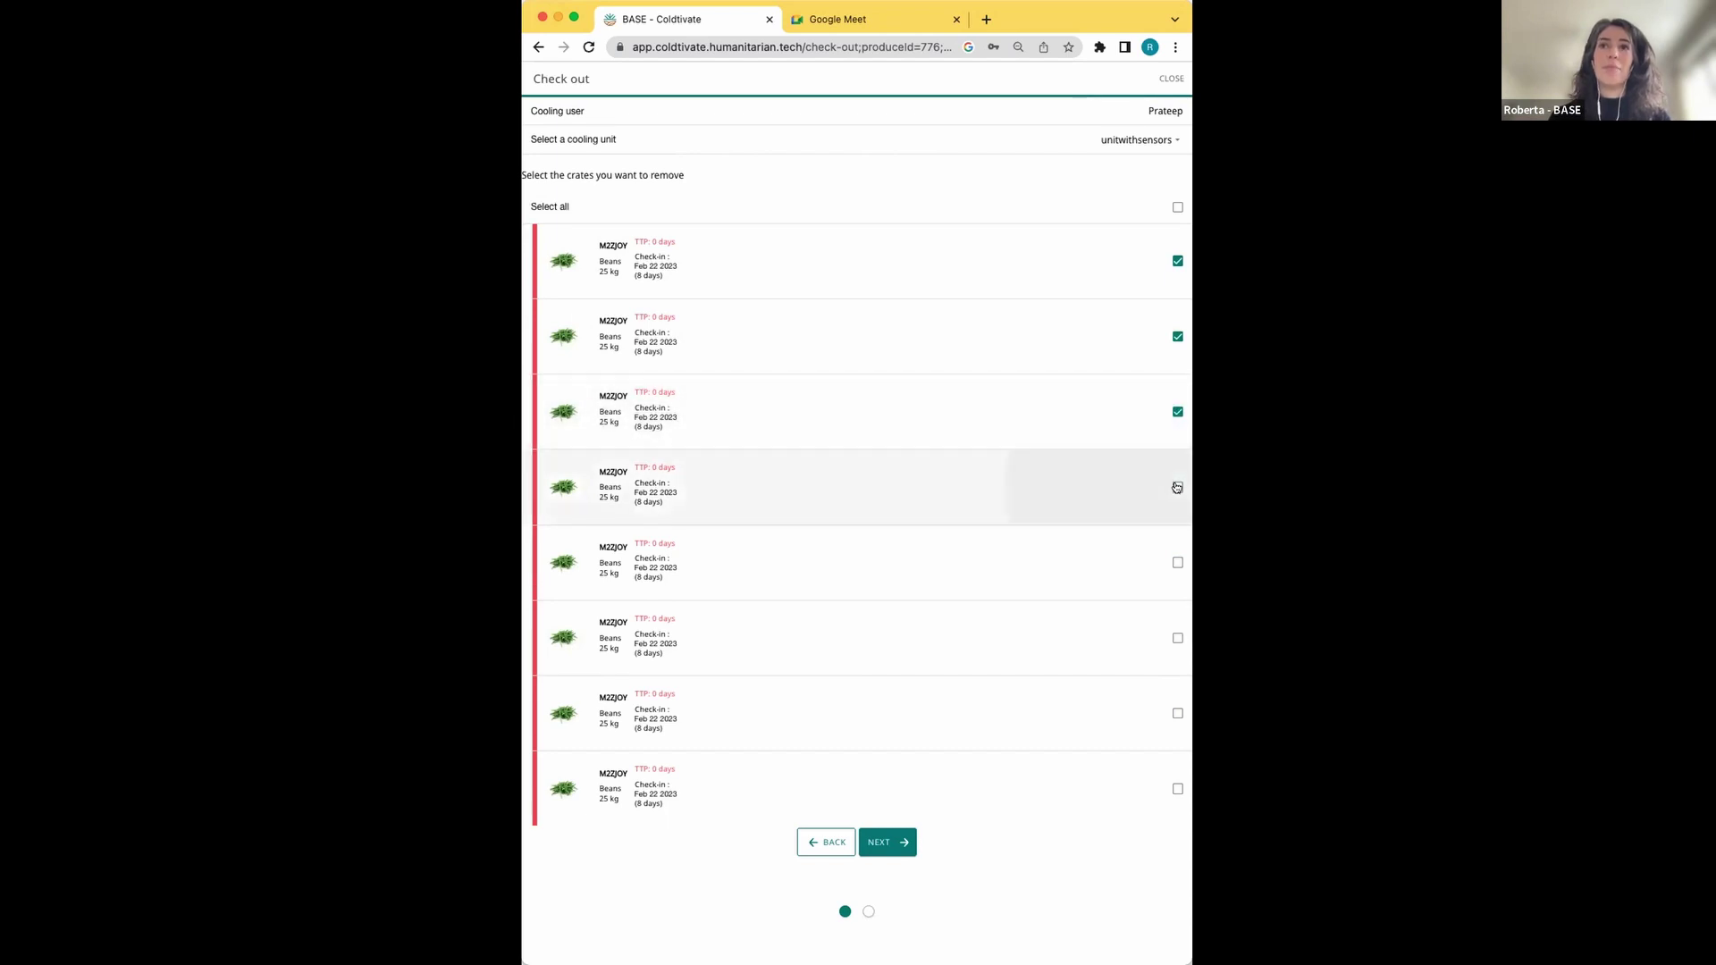
left_click(1177, 563)
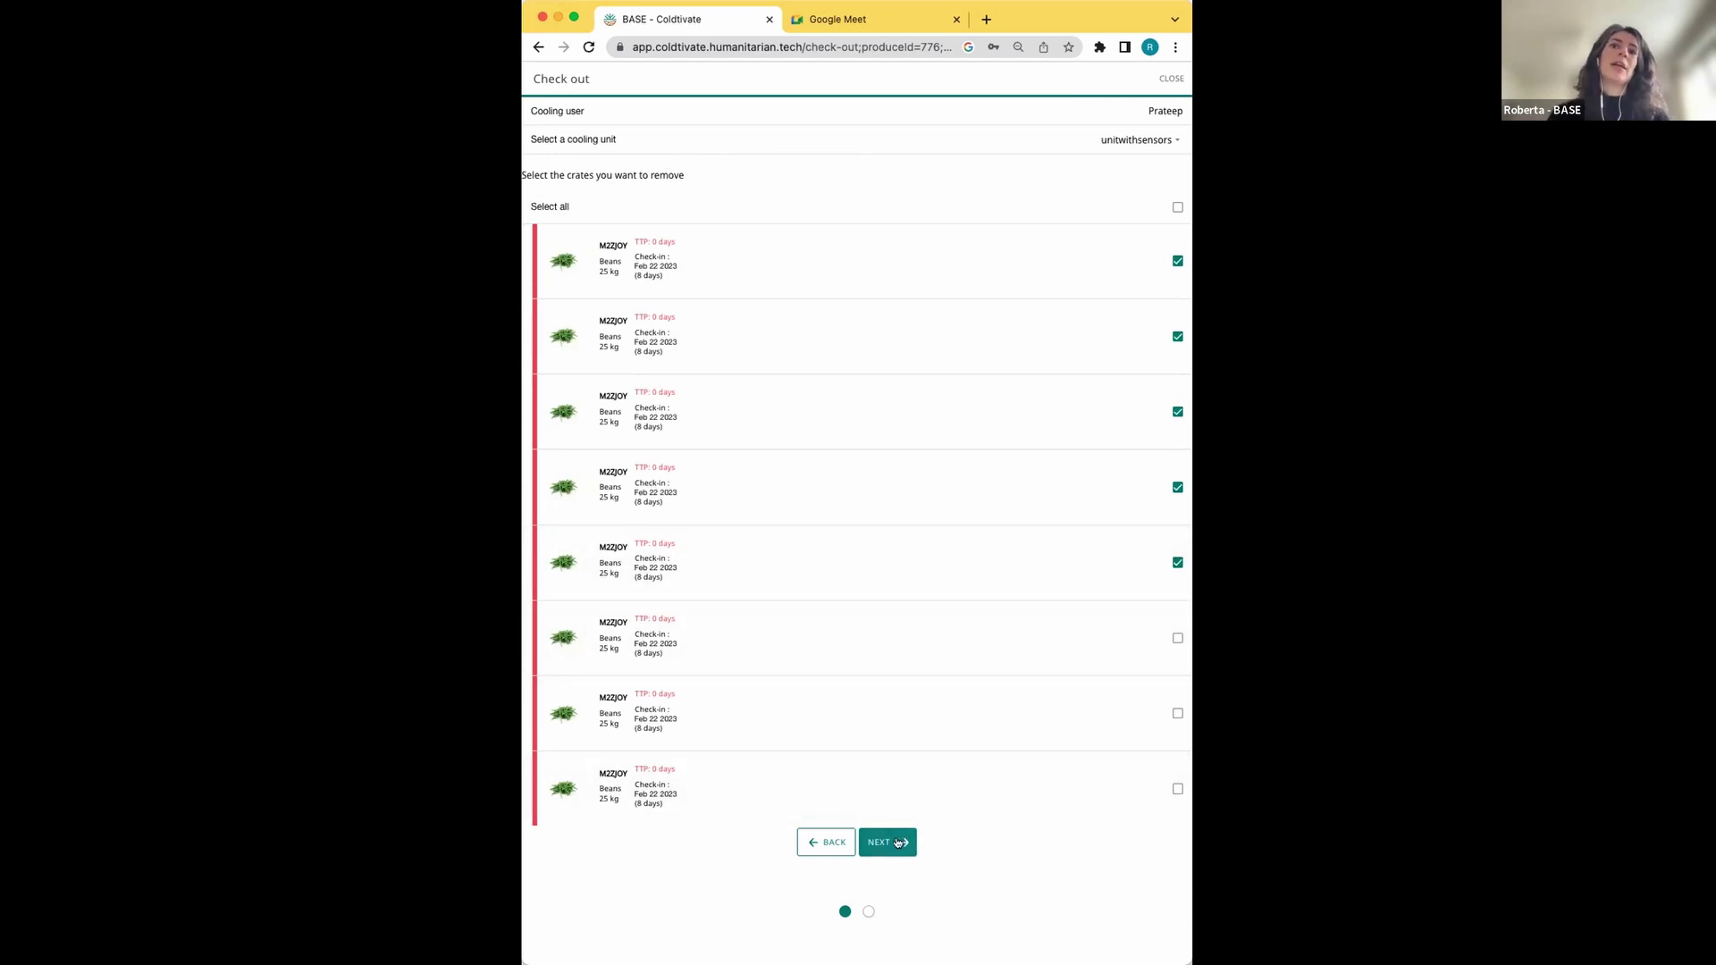
left_click(898, 843)
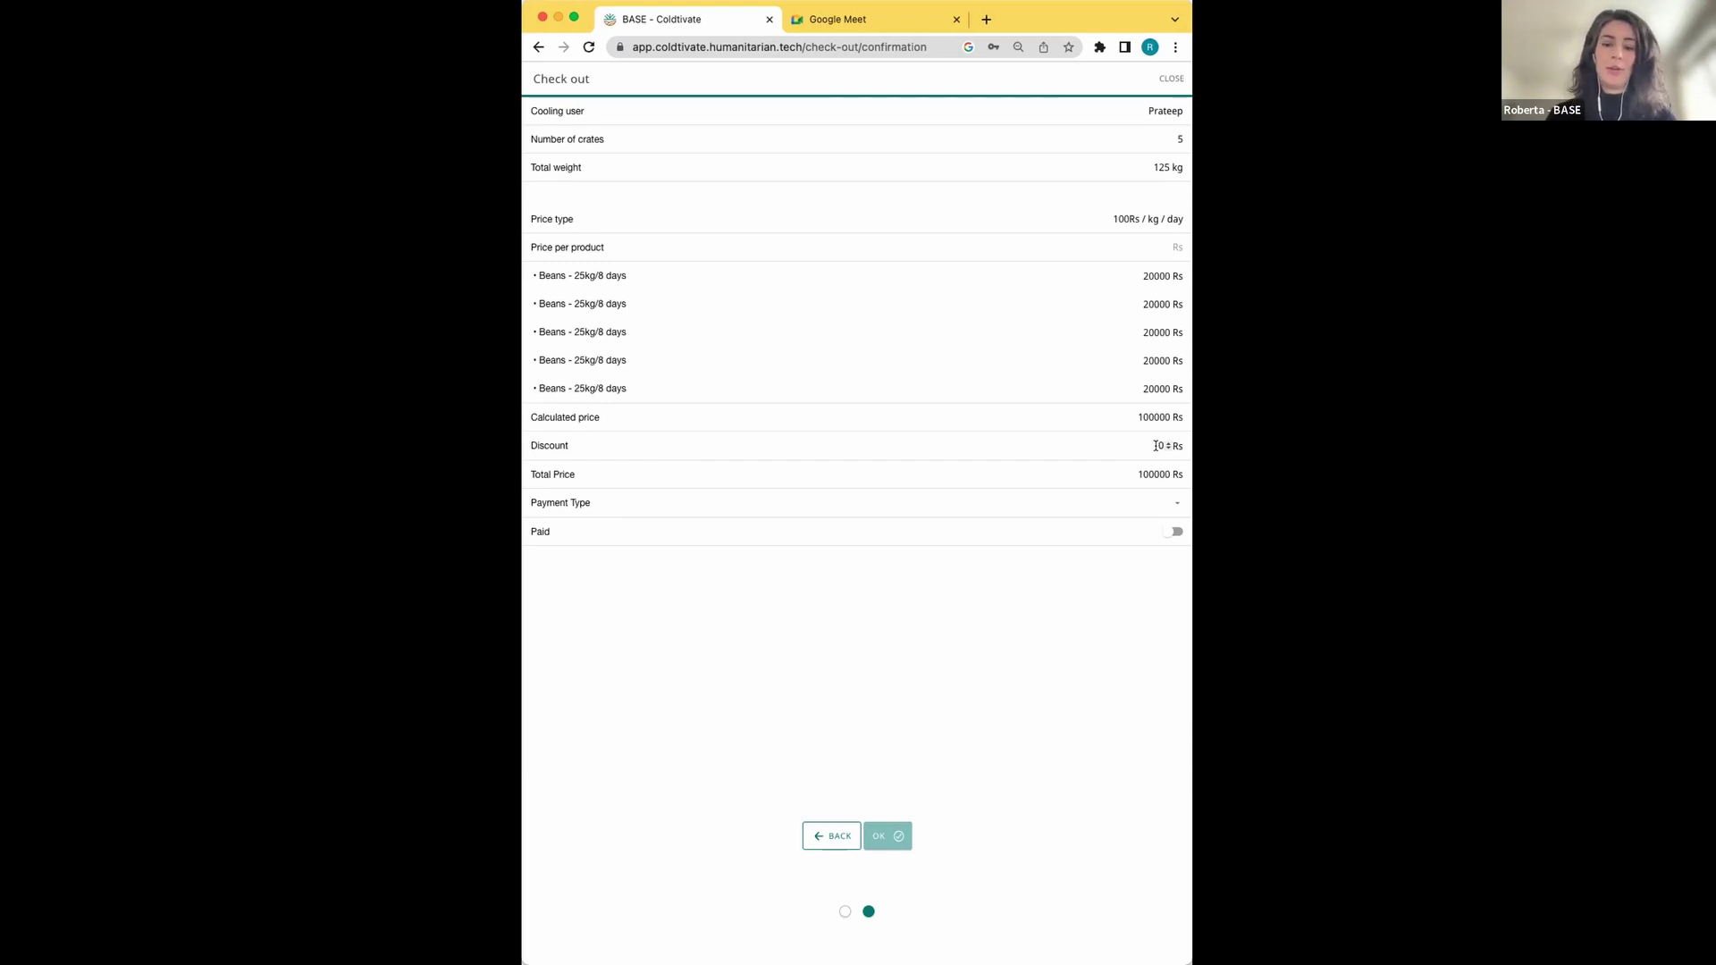
Apply a 9000 Rs discount, set payment to Cash, mark it paid, and confirm the check-out
left_click(1157, 445)
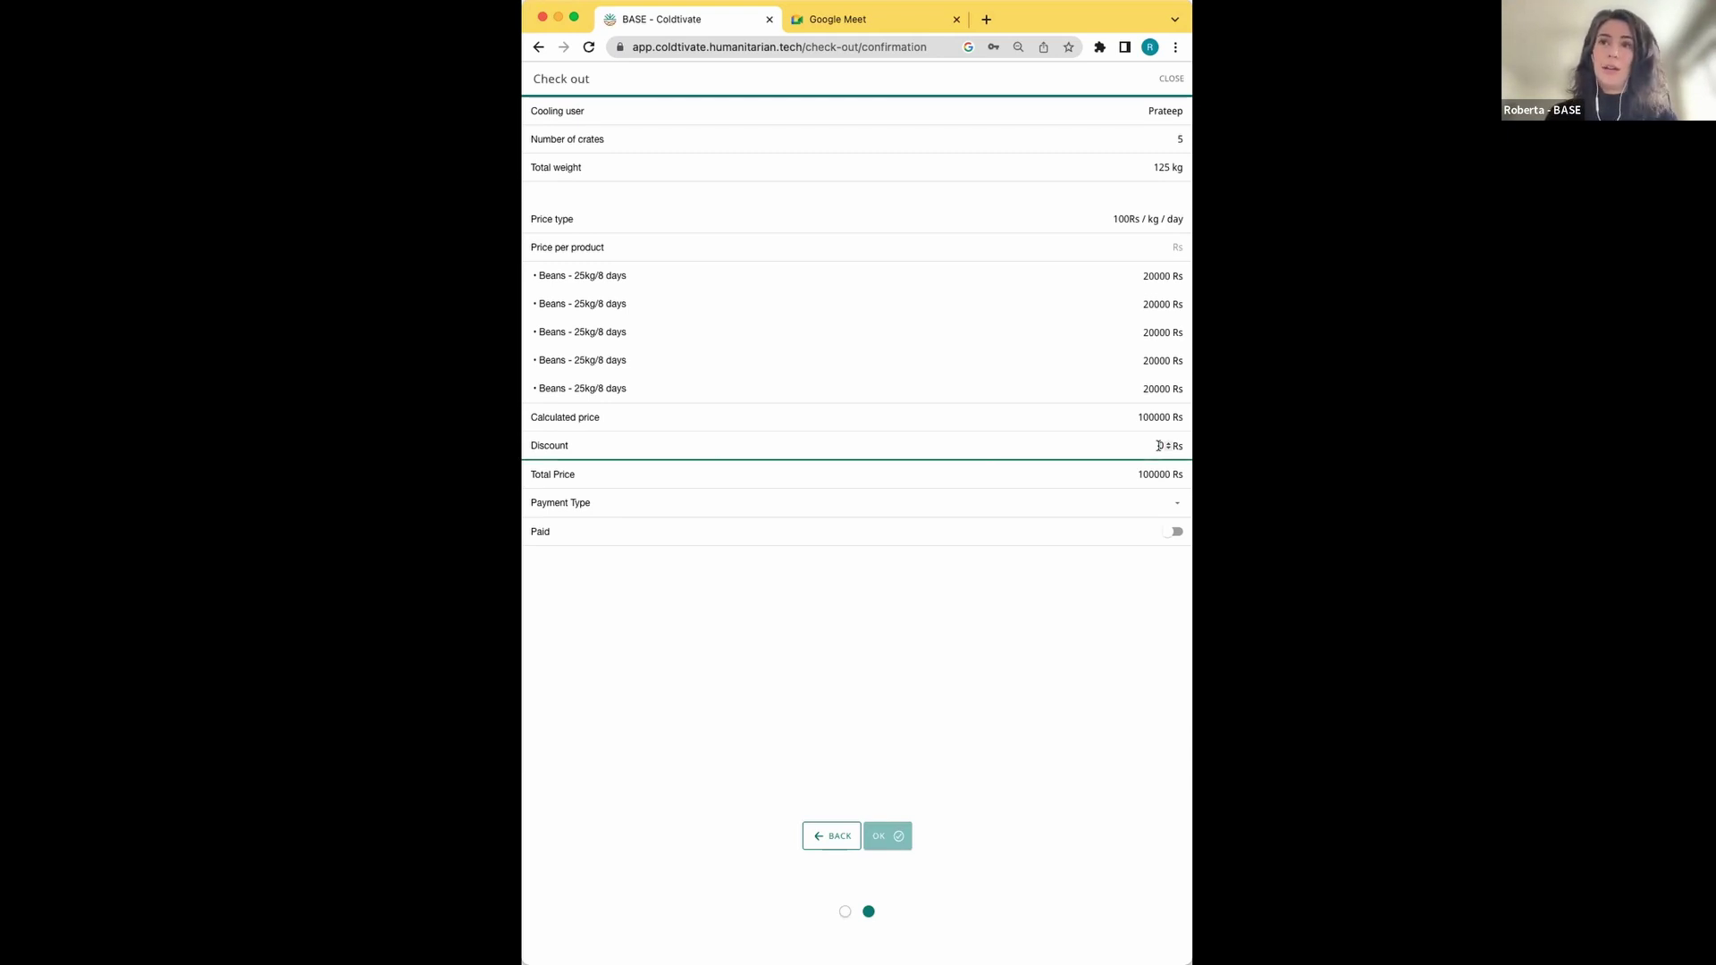
type("9000")
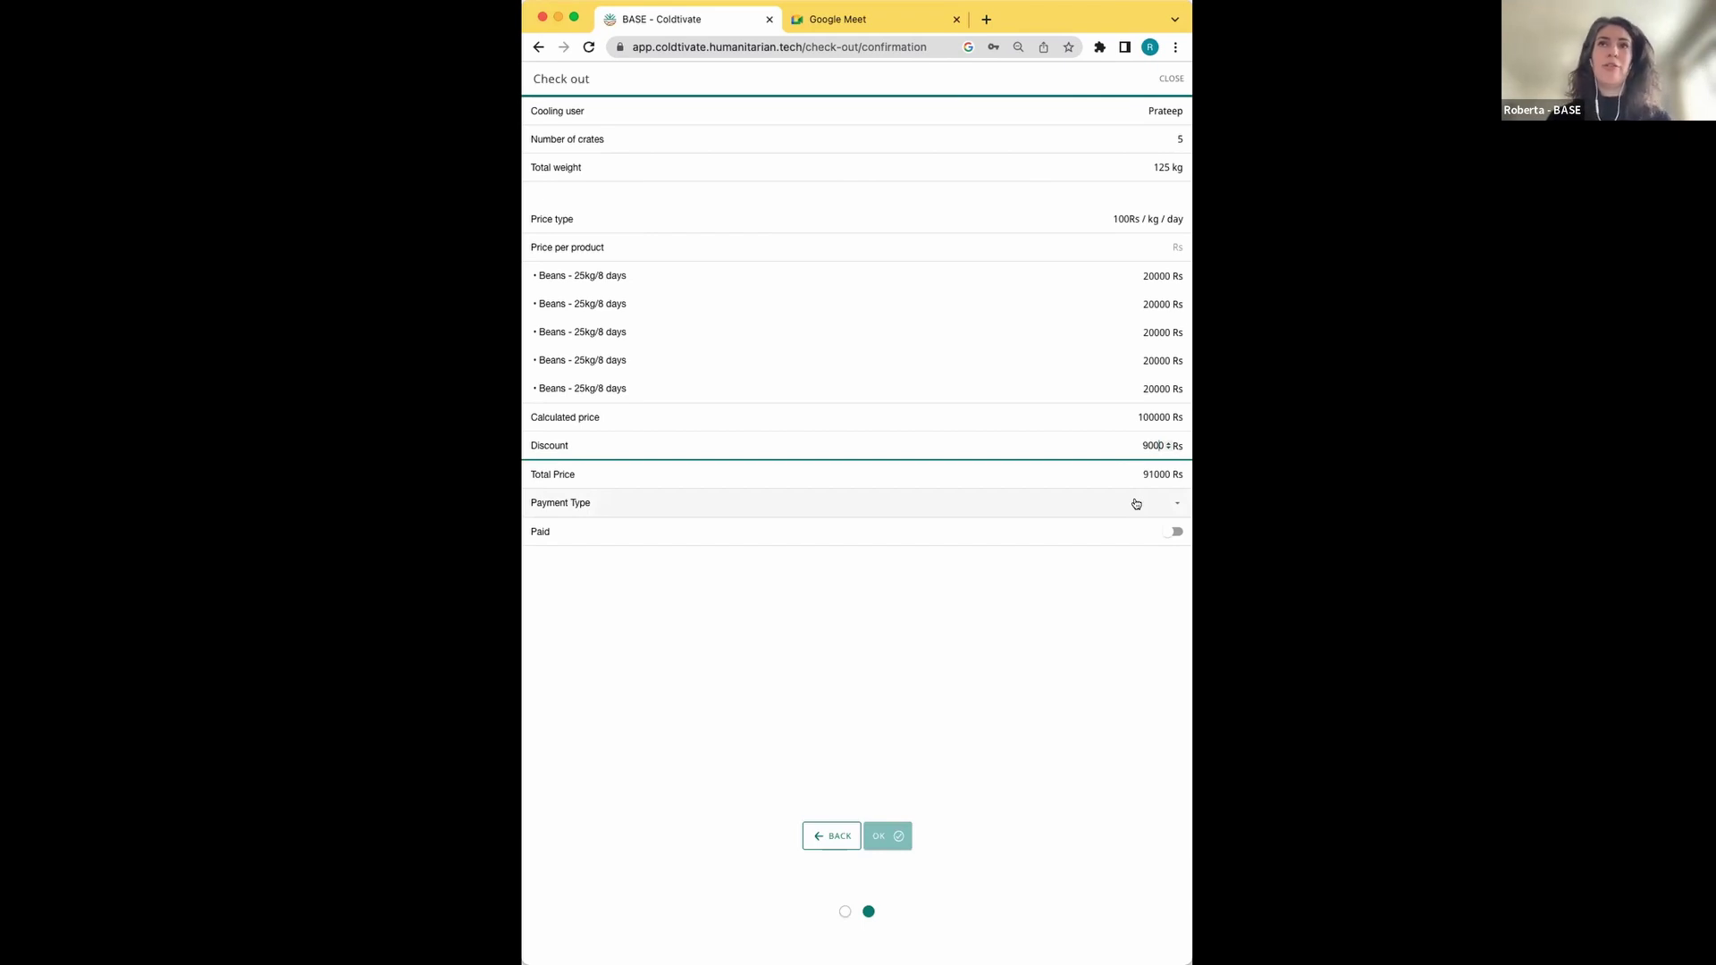
left_click(1135, 504)
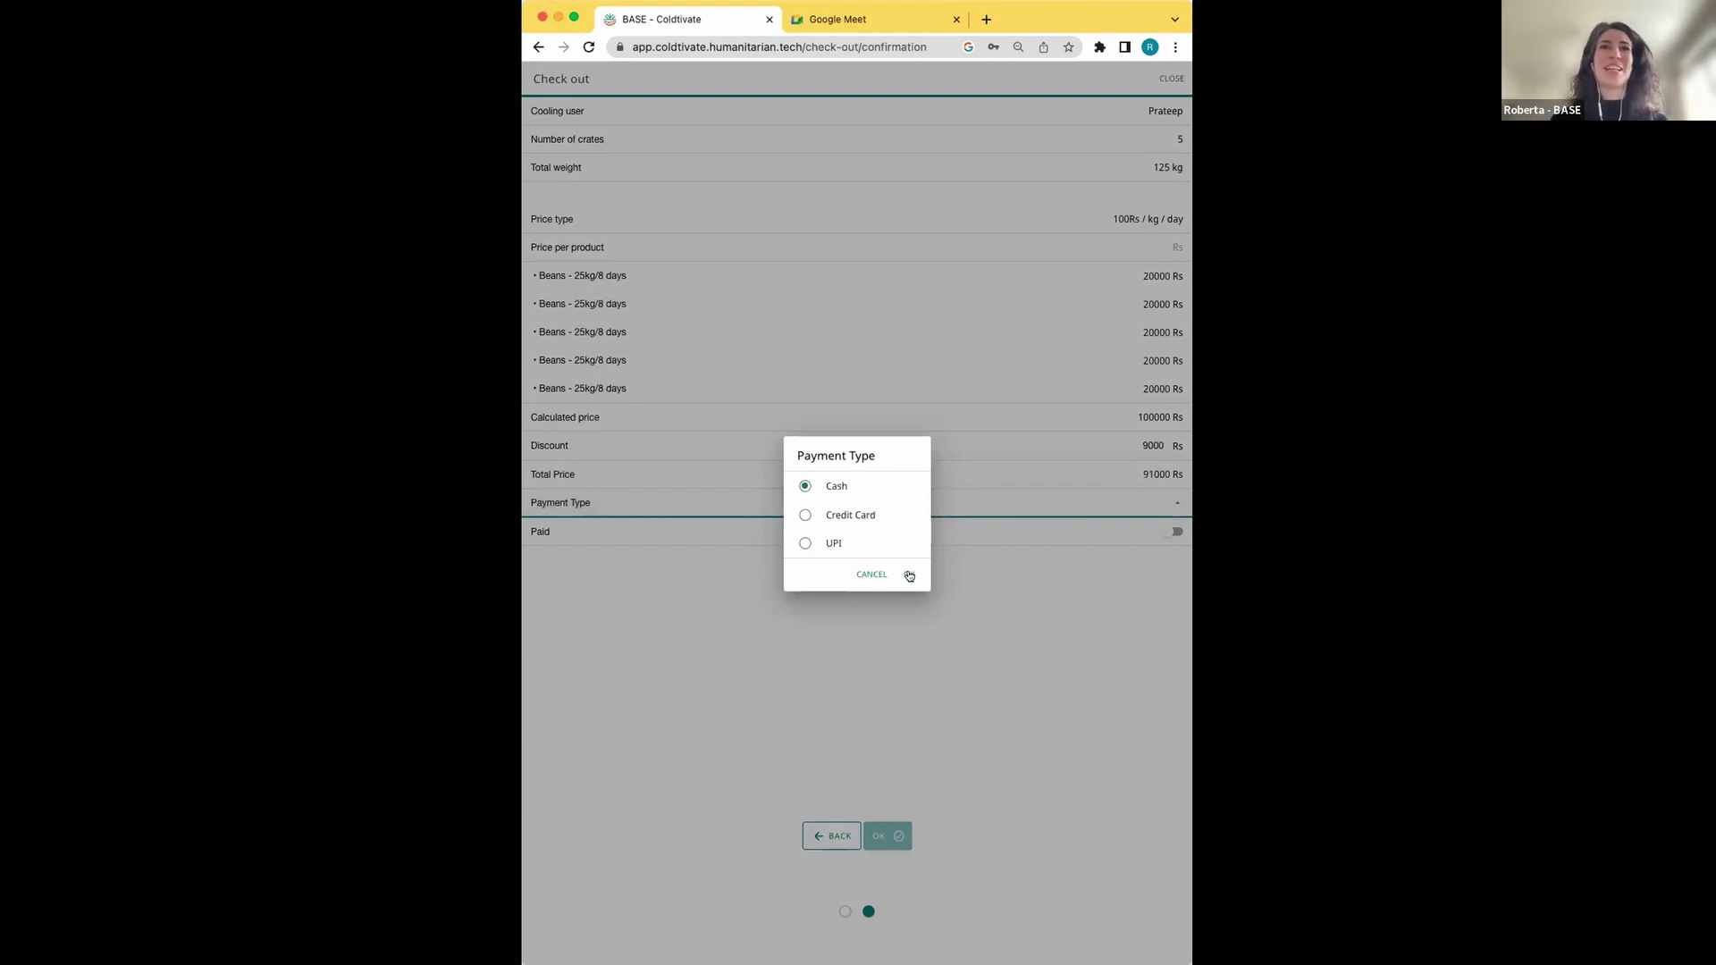
left_click(909, 576)
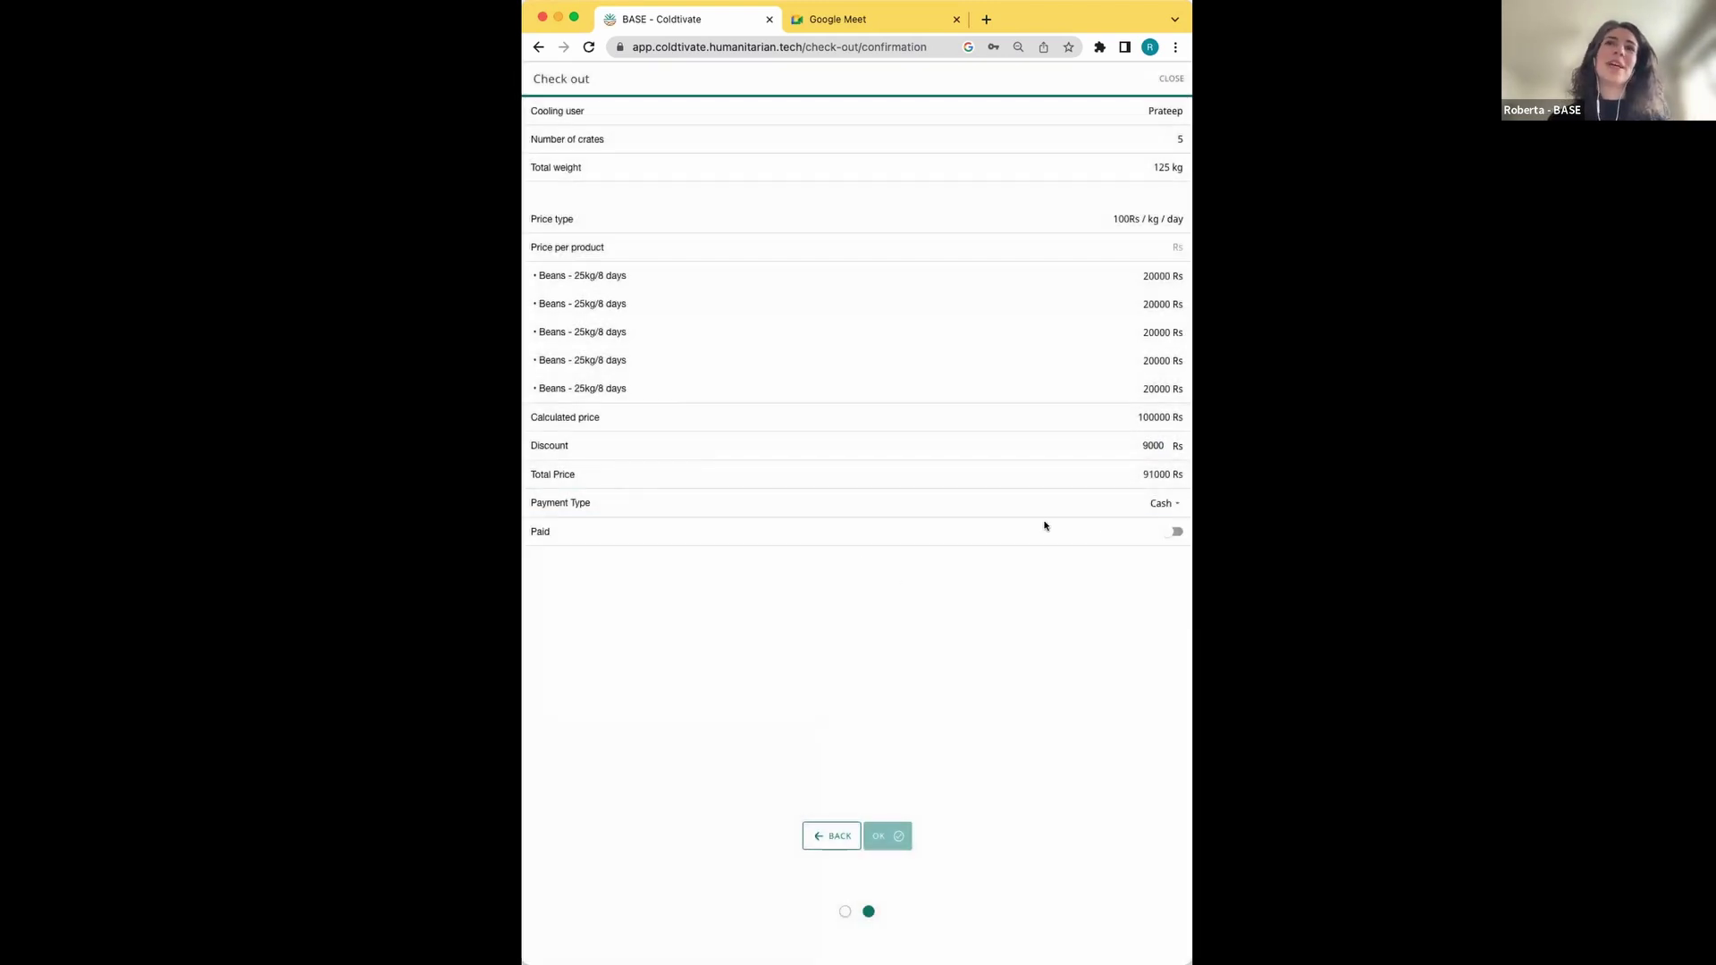
left_click(1176, 533)
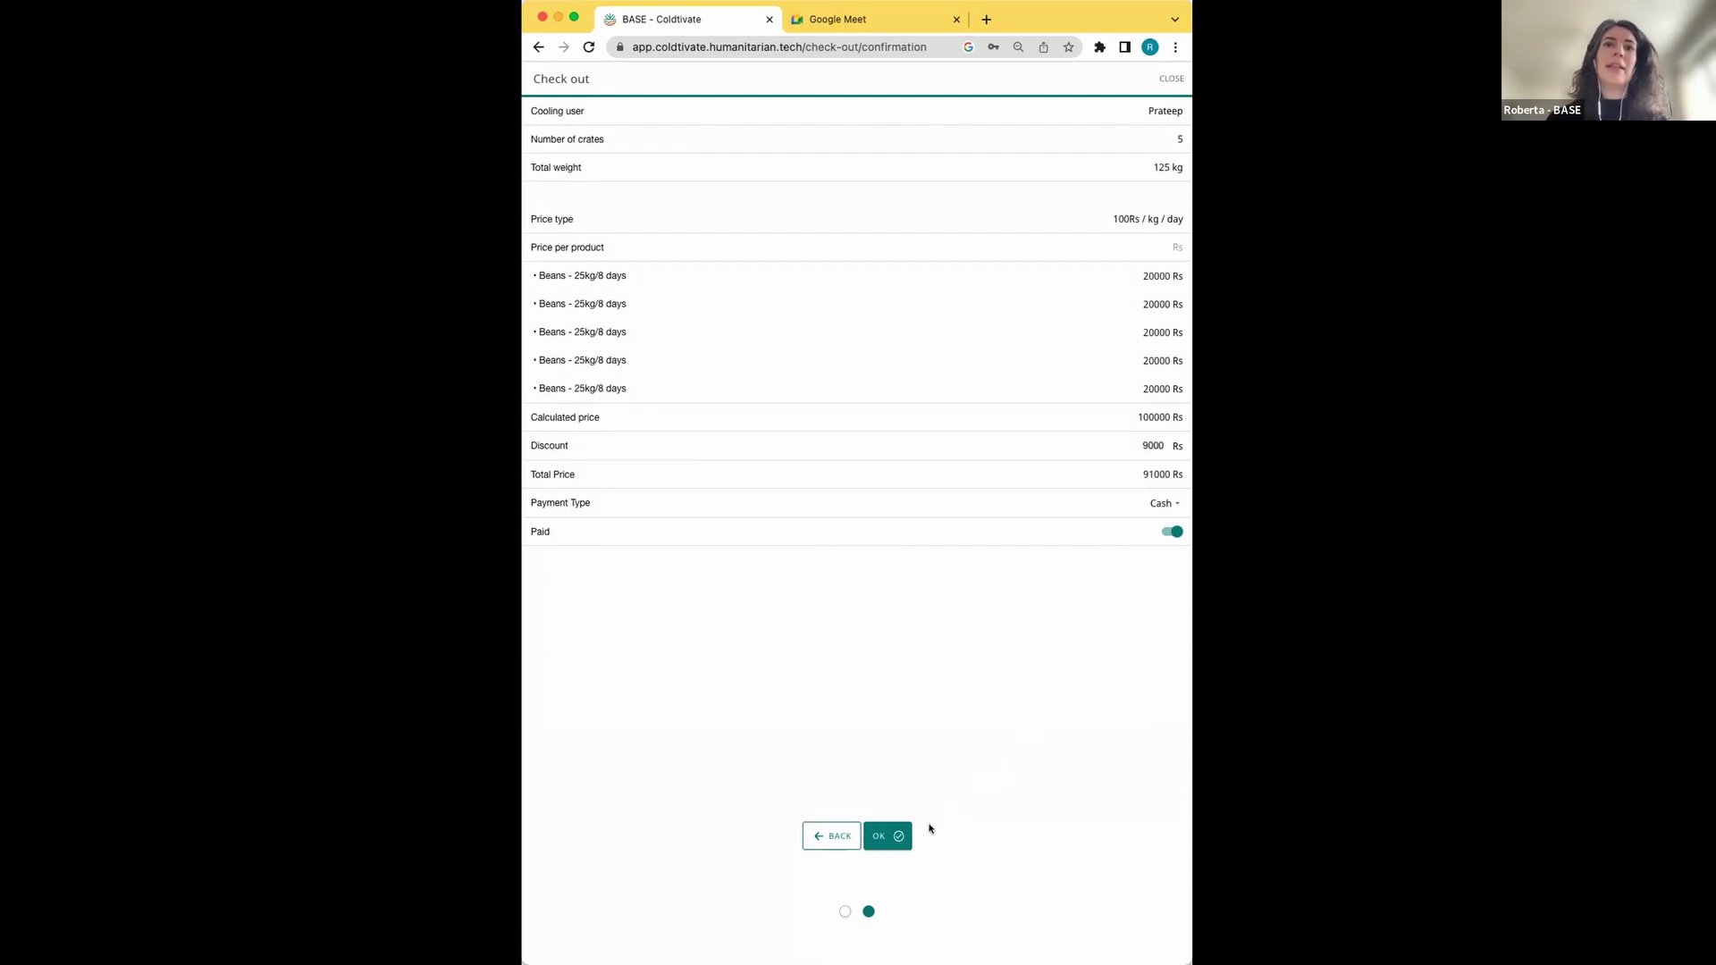
left_click(895, 838)
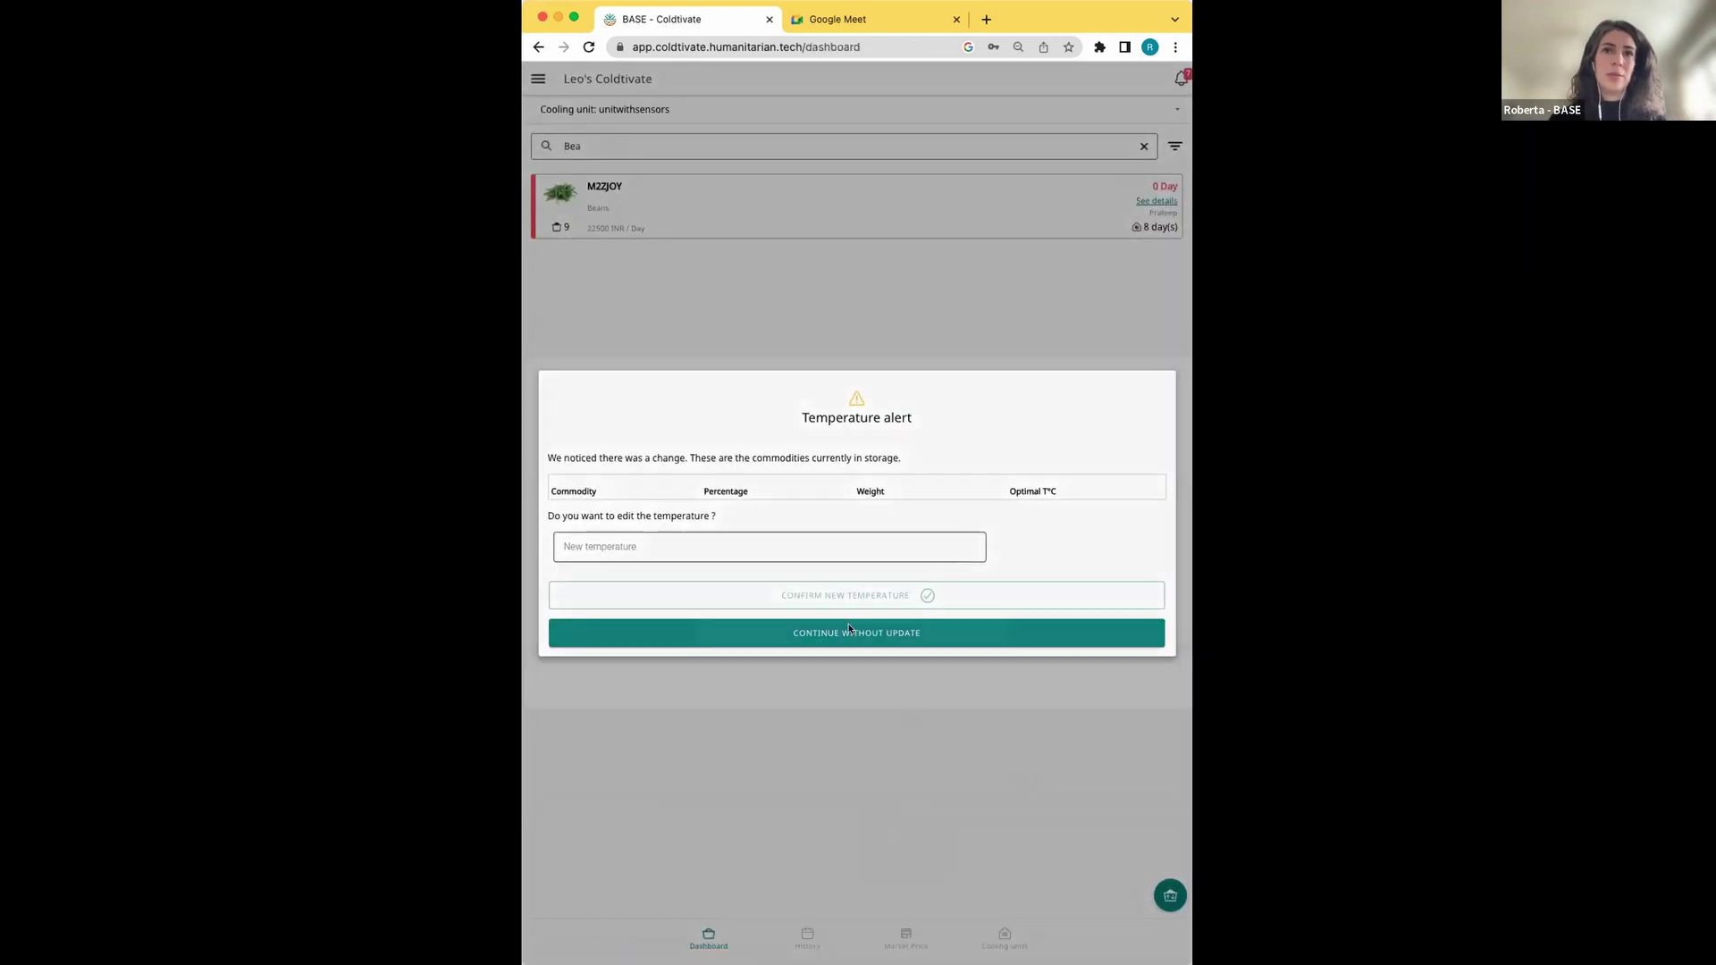
Dismiss the success message, clear the 'Bea' search filter, and open the History list
left_click(825, 713)
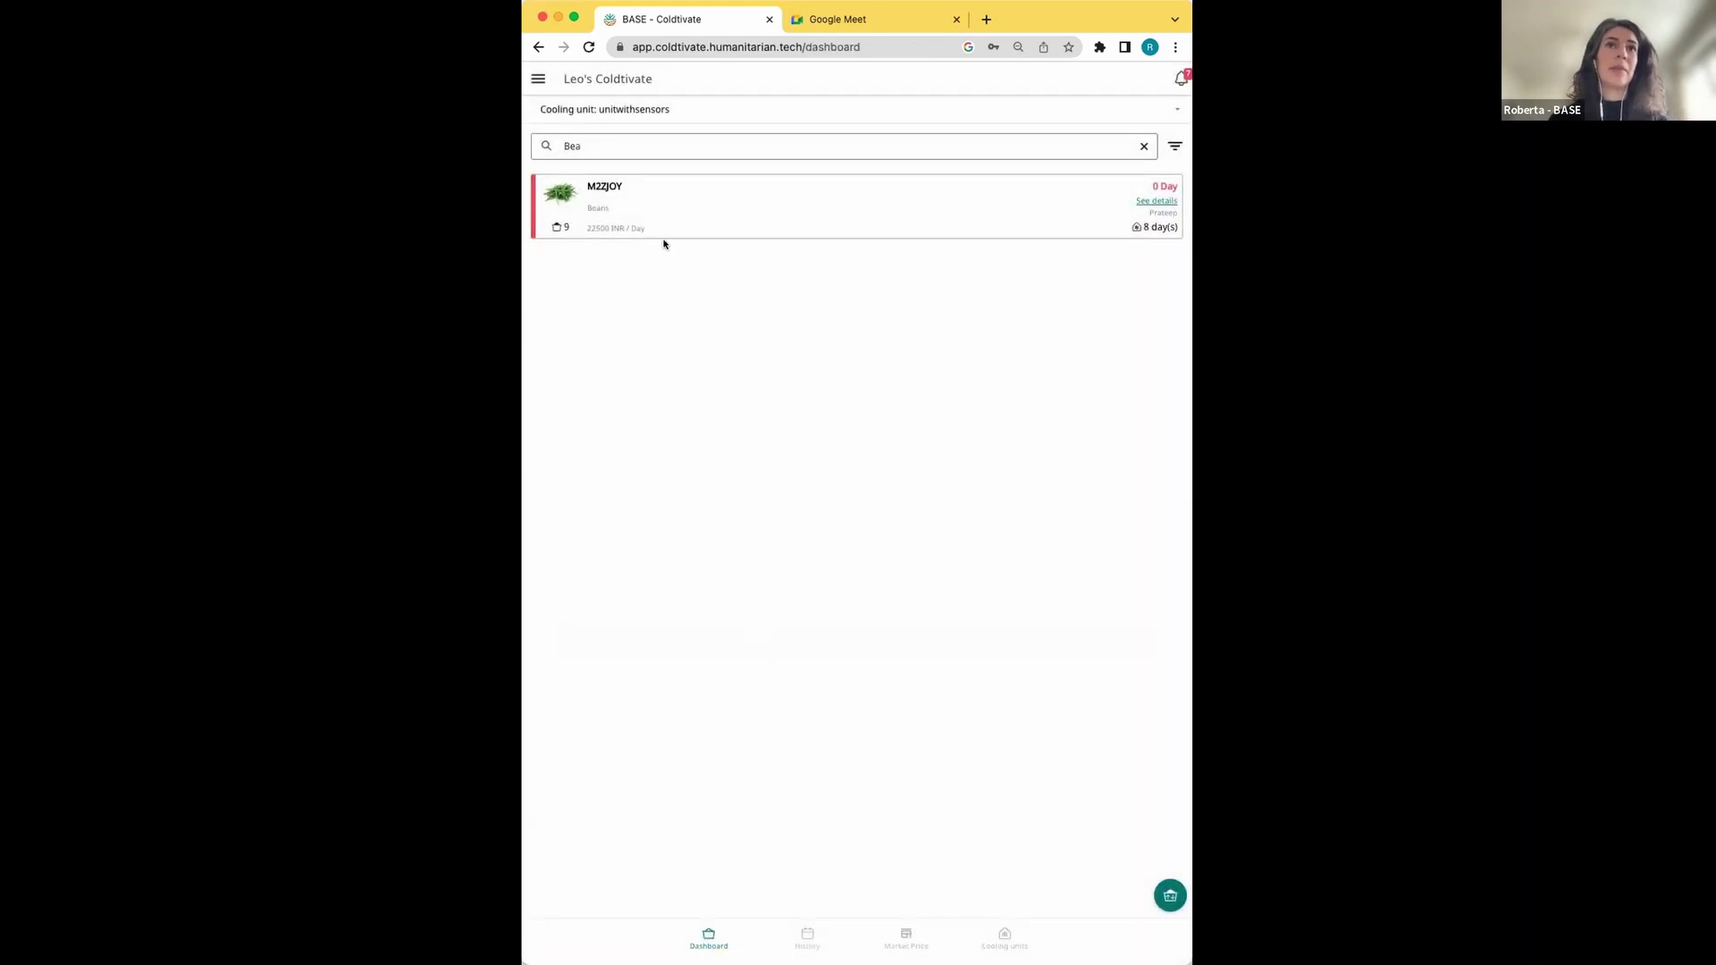
key("BackSpace")
key("BackSpace")
key("BackSpace")
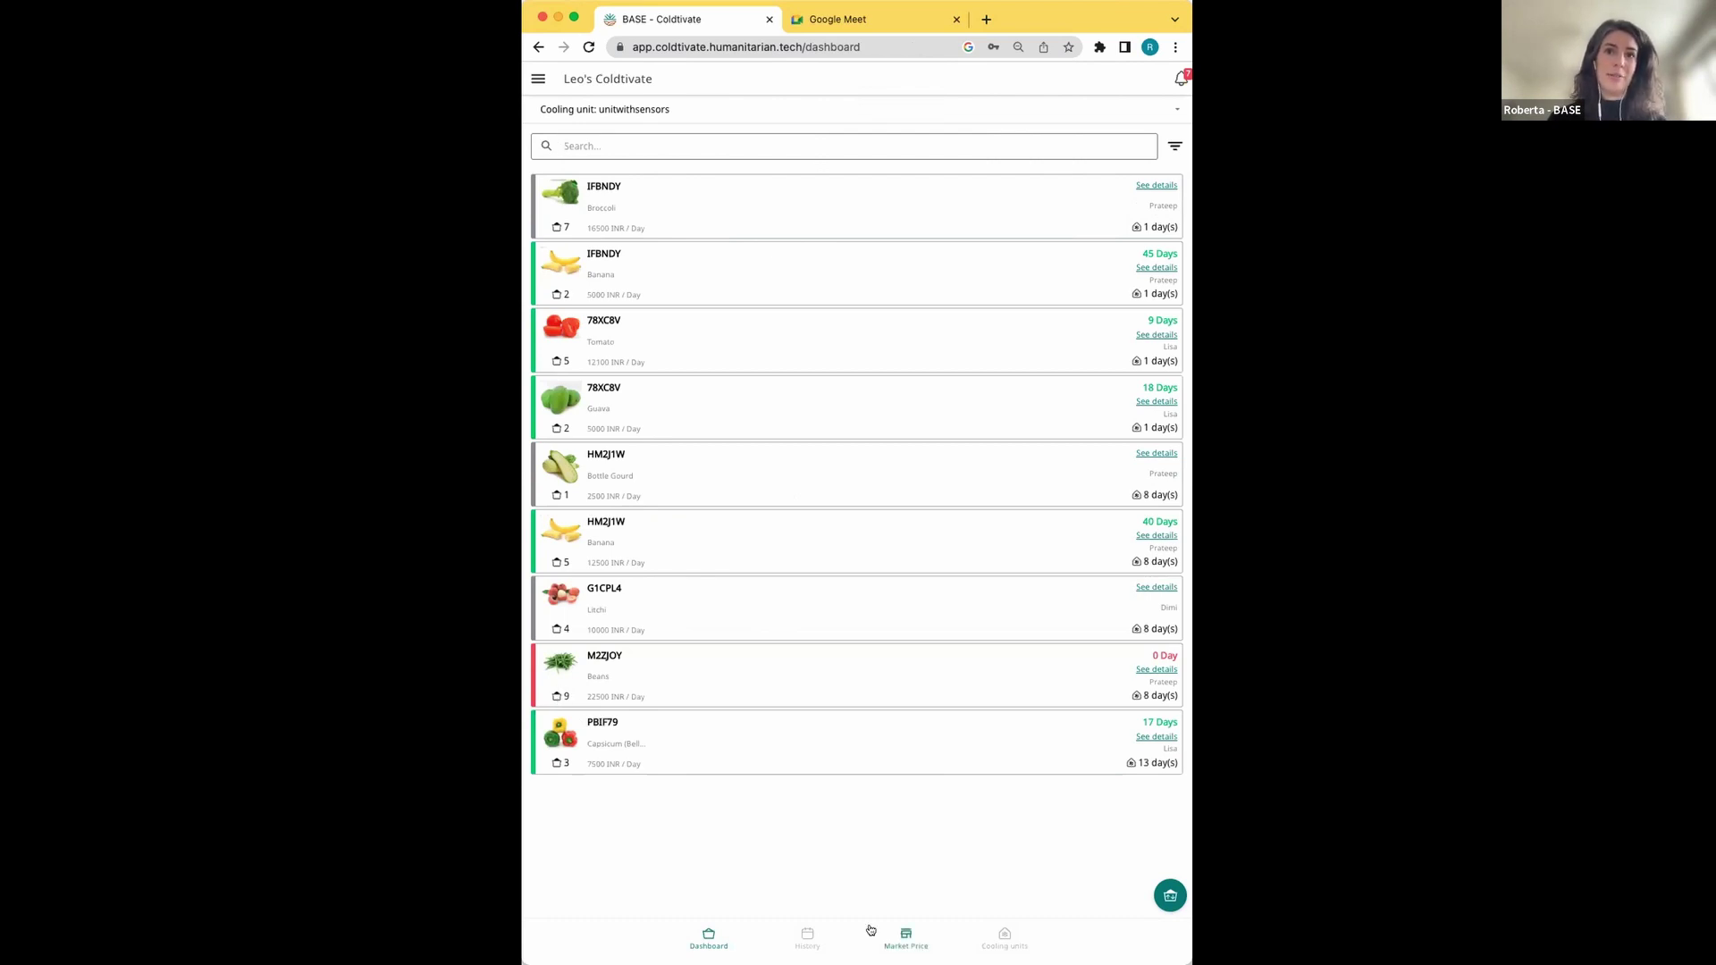
left_click(806, 936)
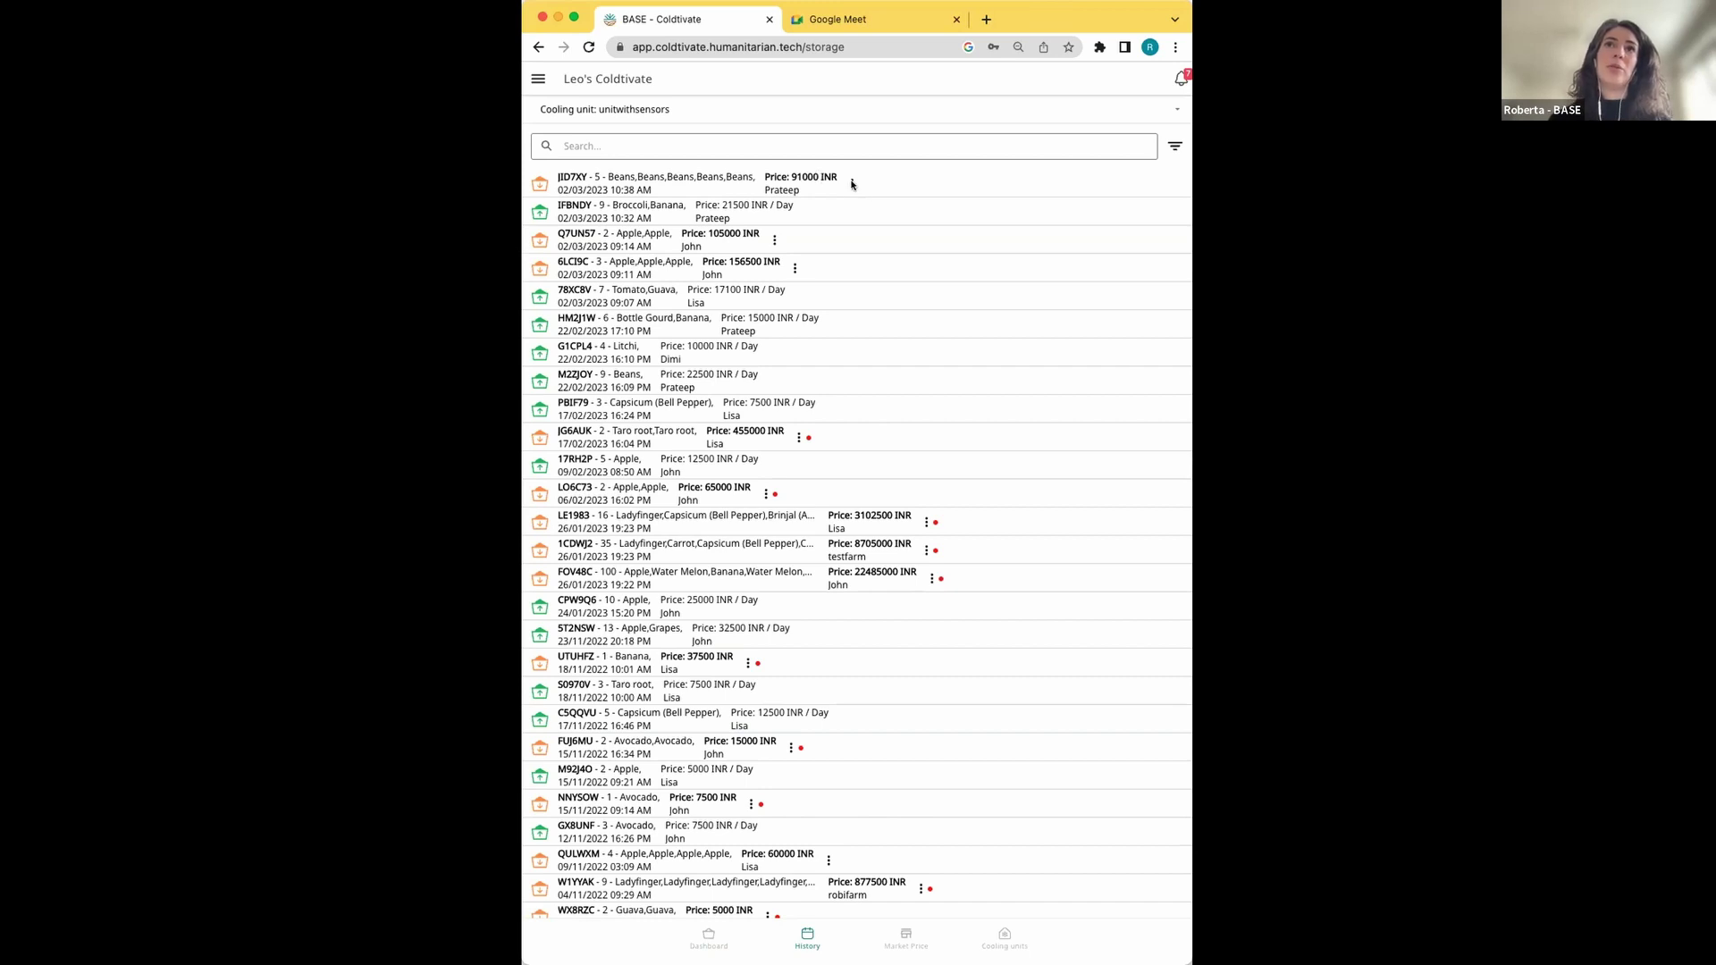
left_click(852, 184)
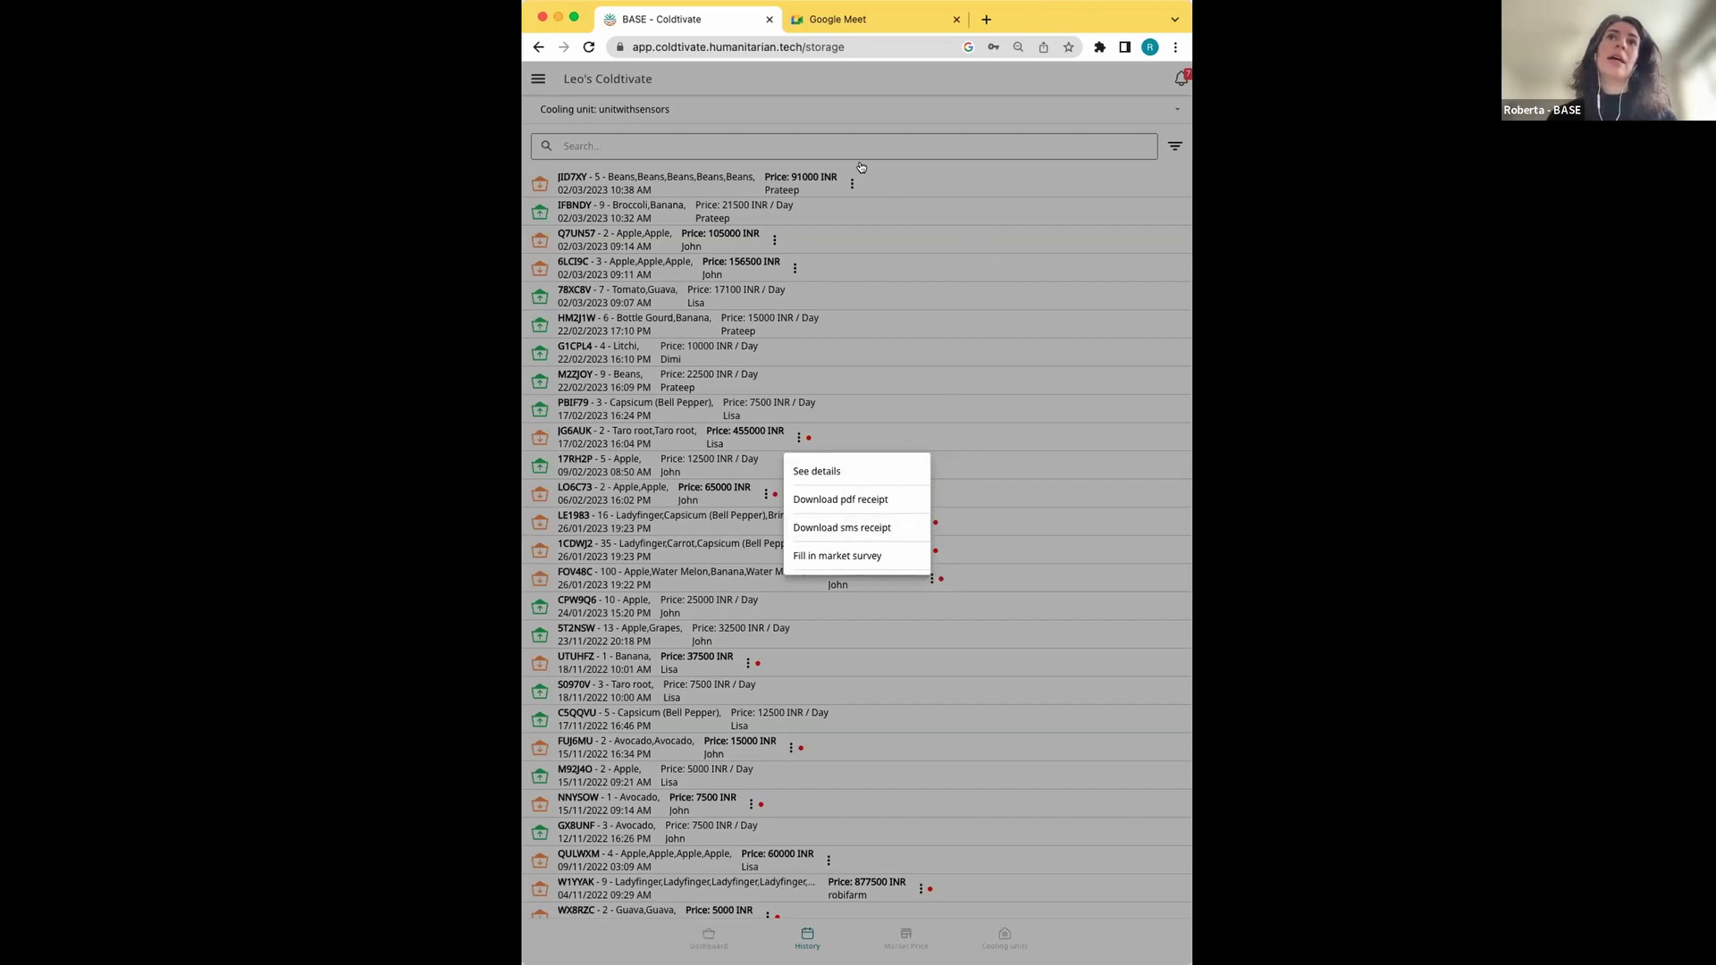
left_click(829, 166)
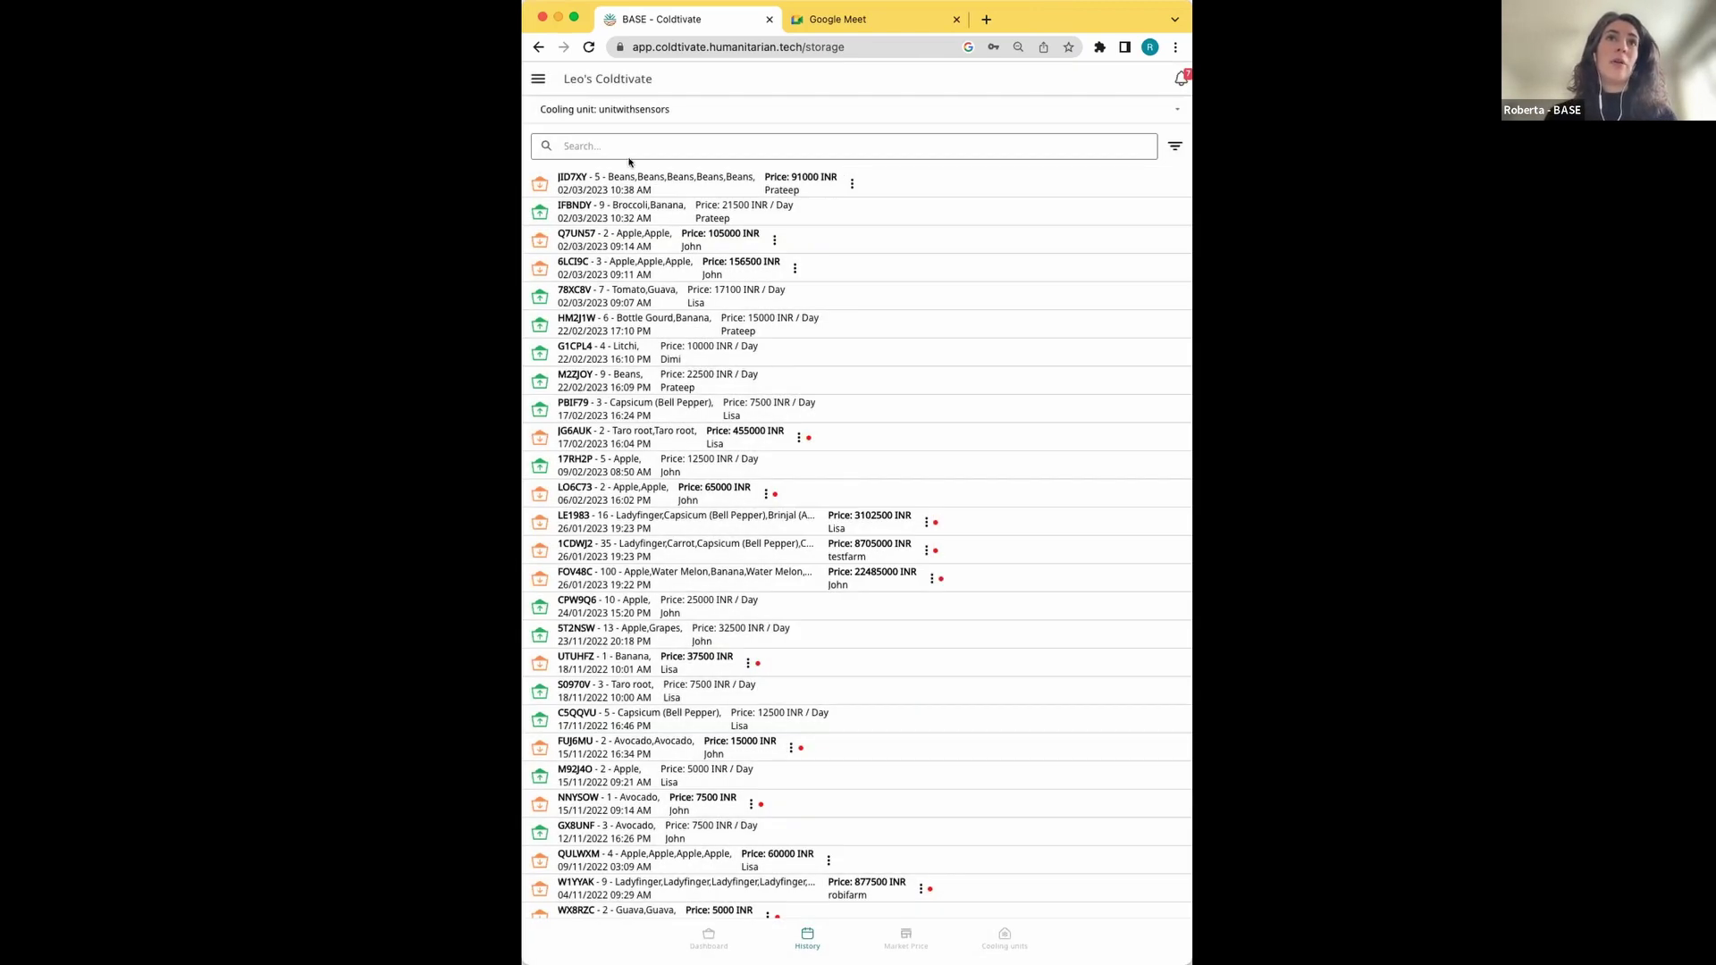
Return to the dashboard showing M2ZJOY Beans with 4 crates remaining
left_click(707, 943)
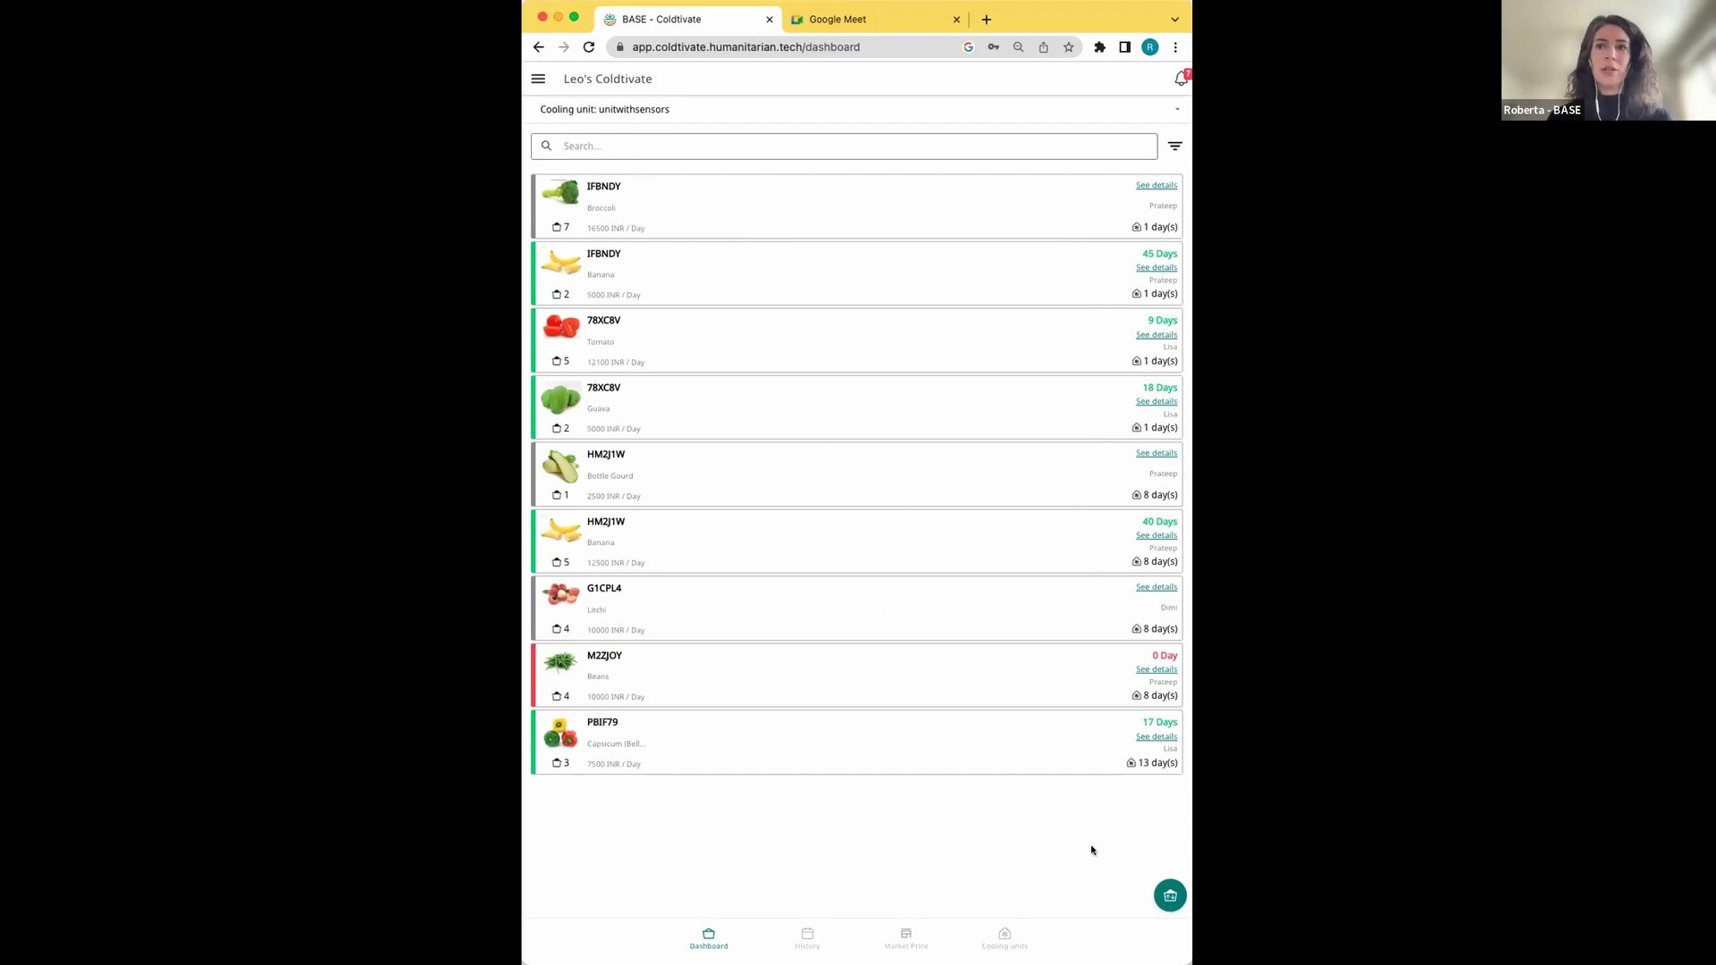
Start a check-out for the chosen cooling user in the unitwithsensors cooling unit
left_click(1167, 898)
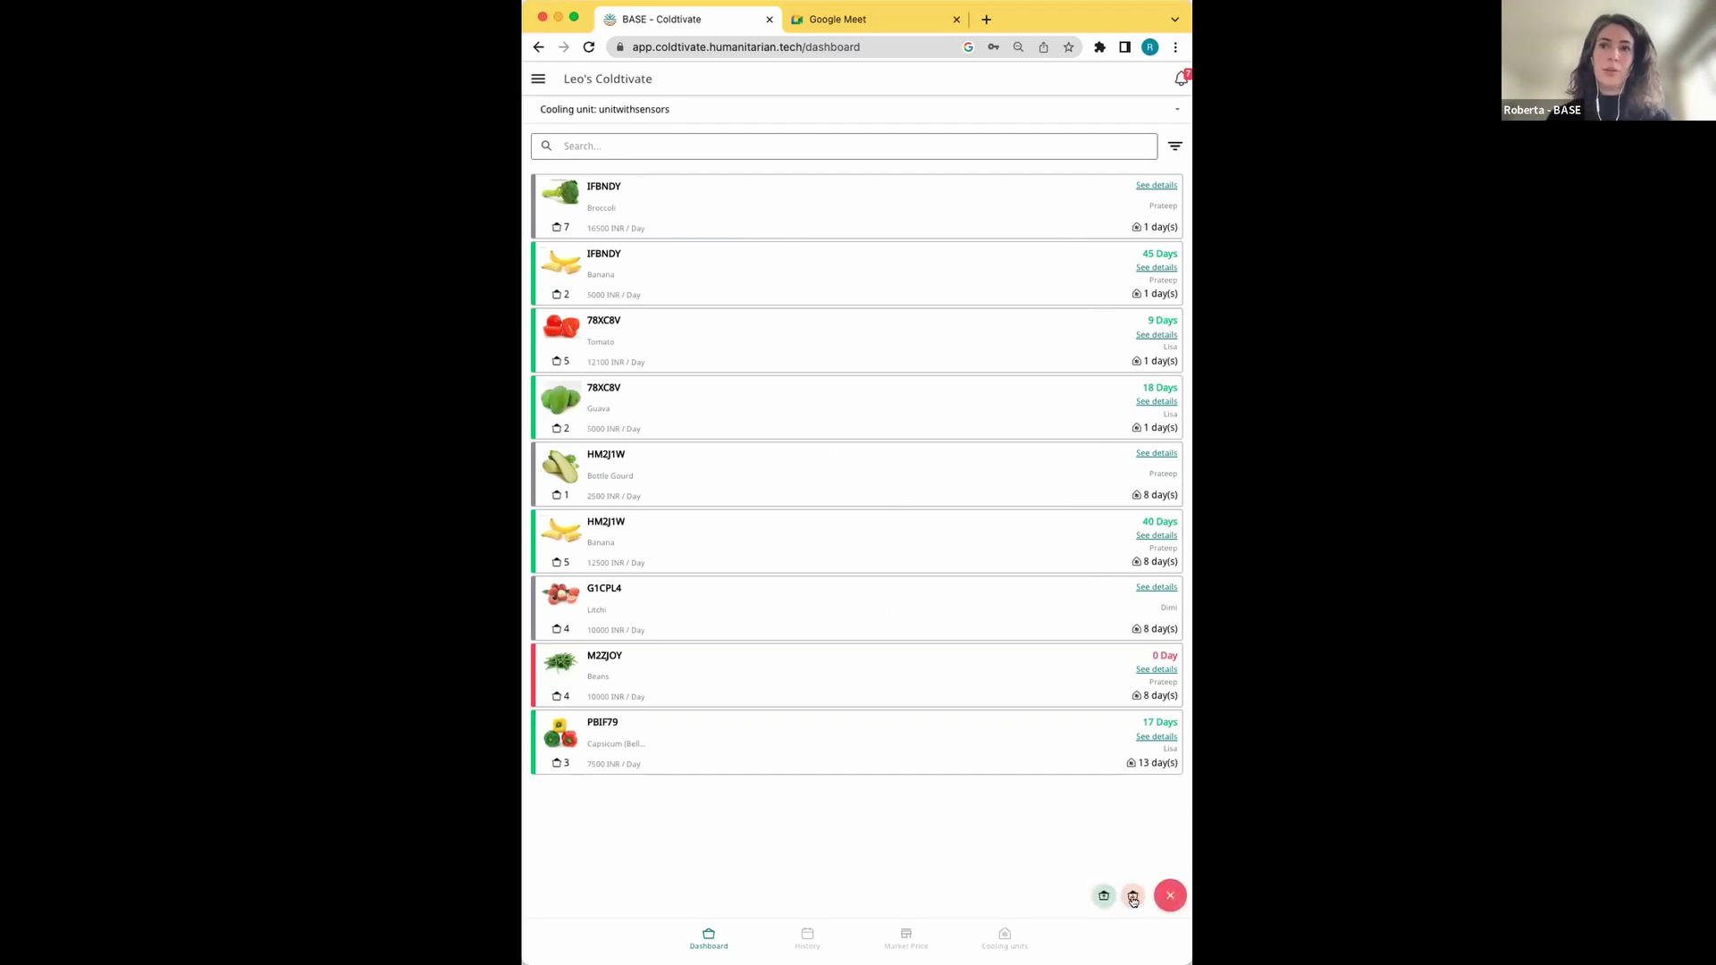
left_click(1132, 896)
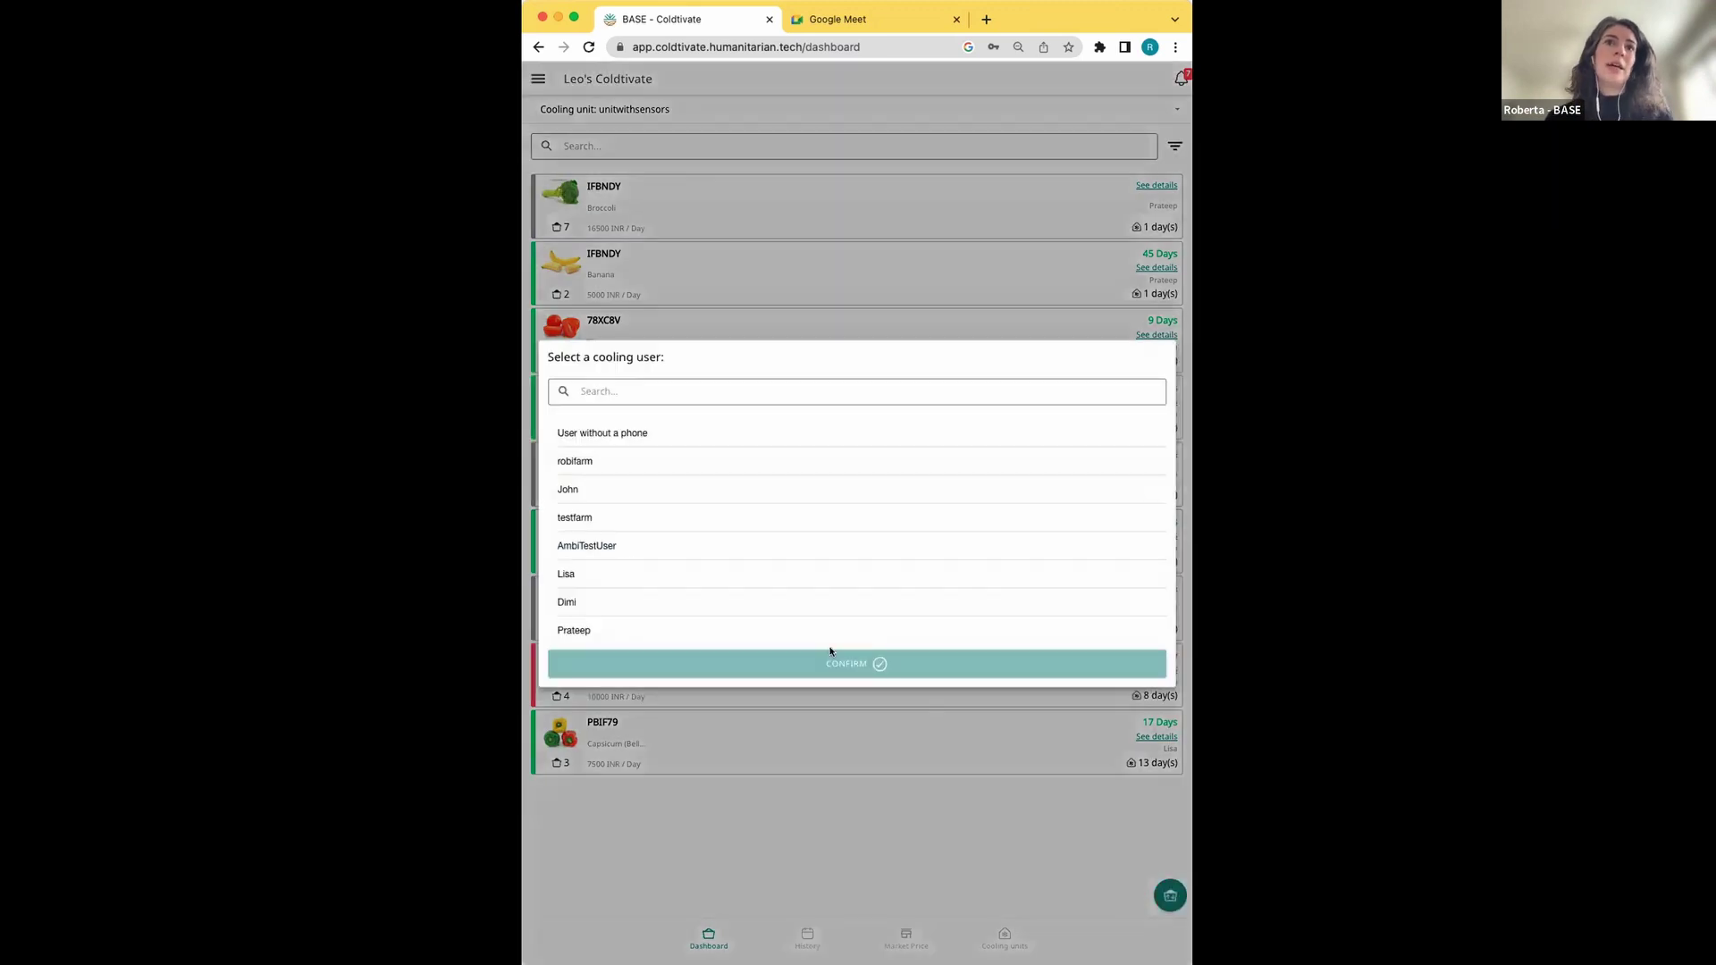
left_click(630, 631)
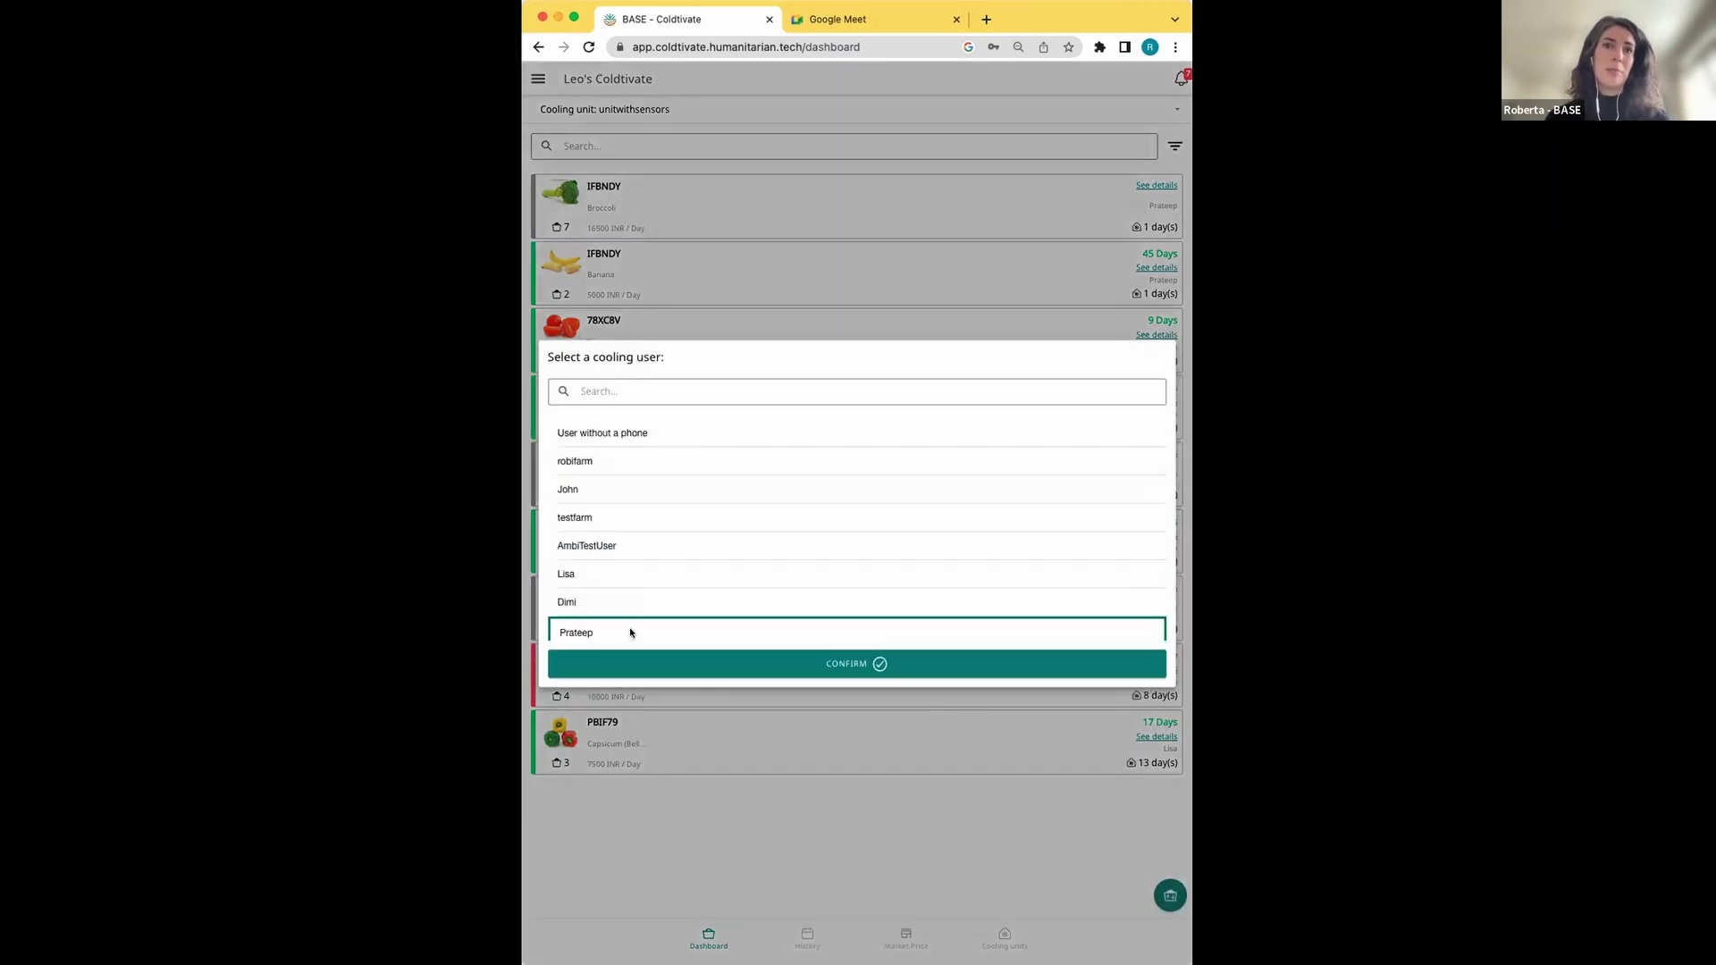
left_click(773, 664)
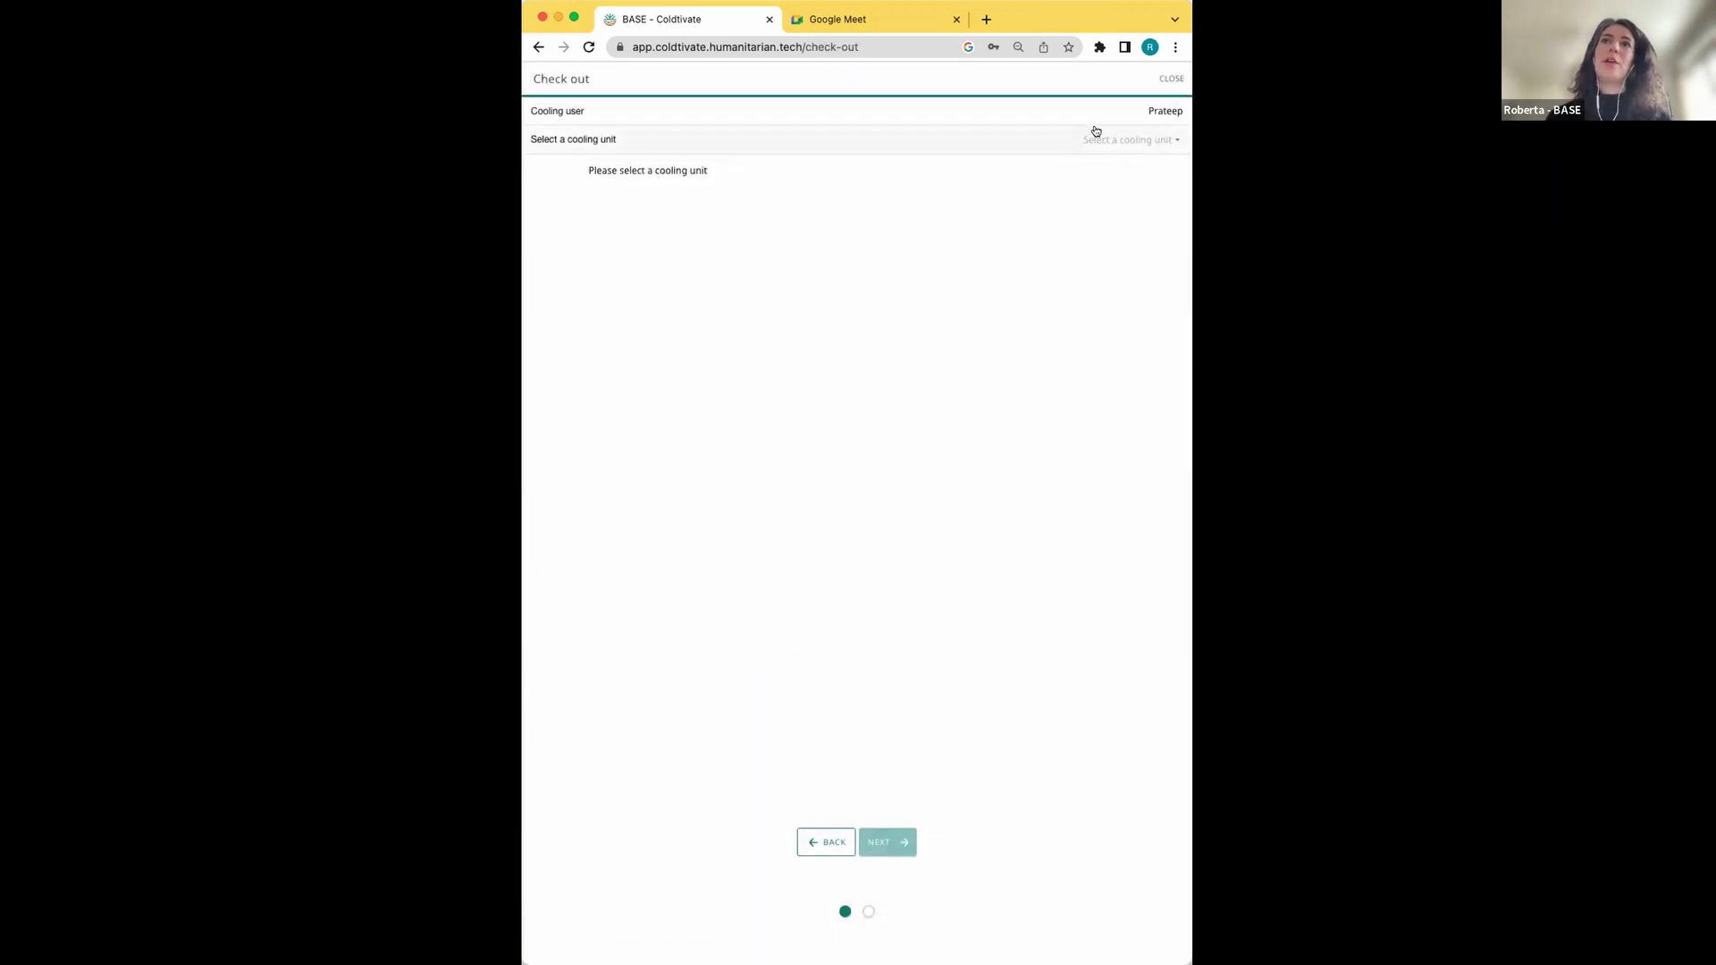
left_click(1095, 134)
left_click(869, 545)
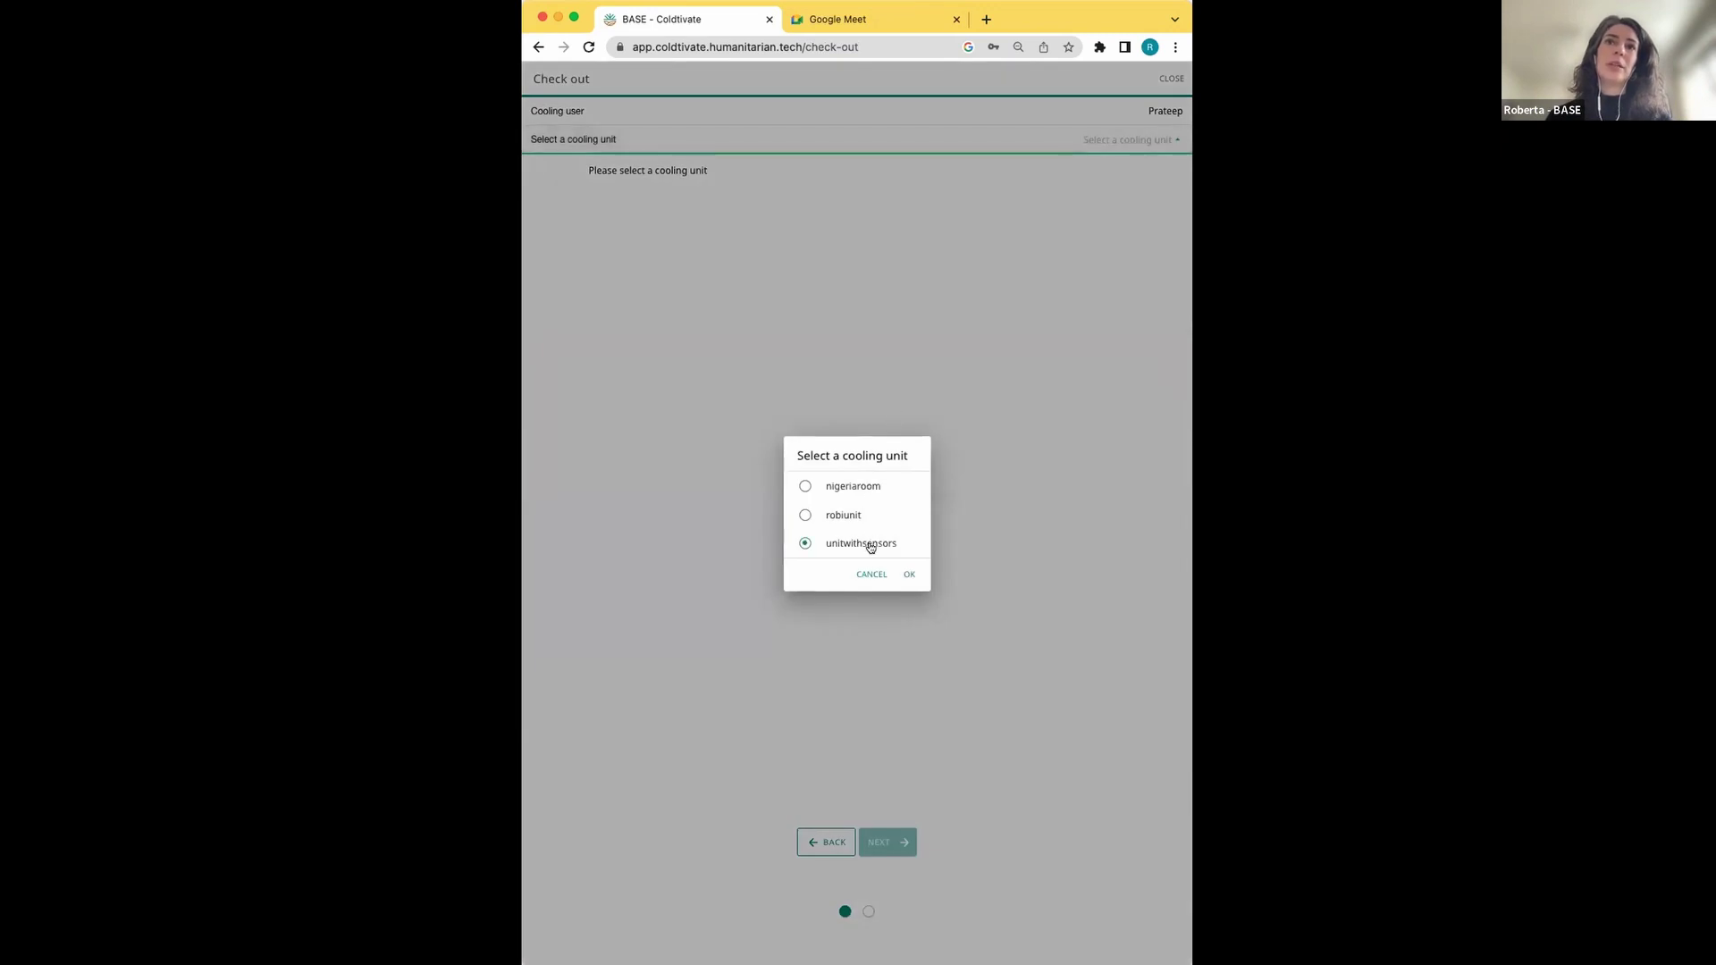
left_click(909, 574)
Scroll through the listed Beans, Bottle Gourd, Banana and Broccoli crates
scroll(879, 330, "down", 2)
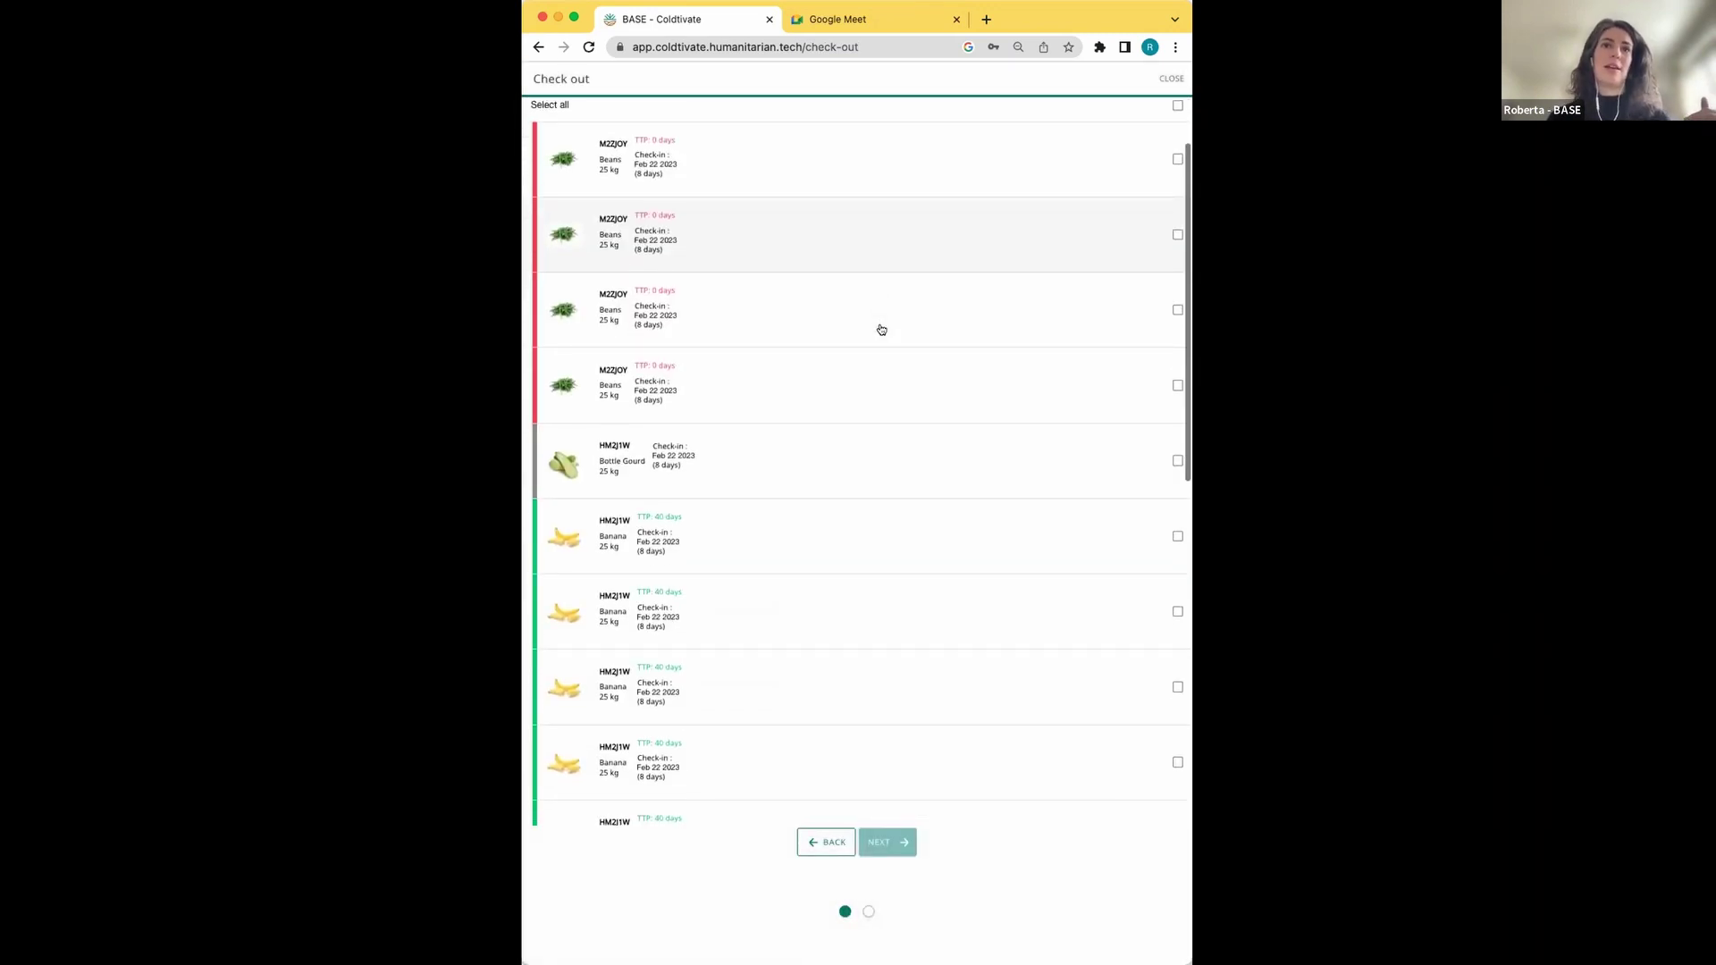
scroll(881, 330, "up", 2)
scroll(881, 330, "down", 1)
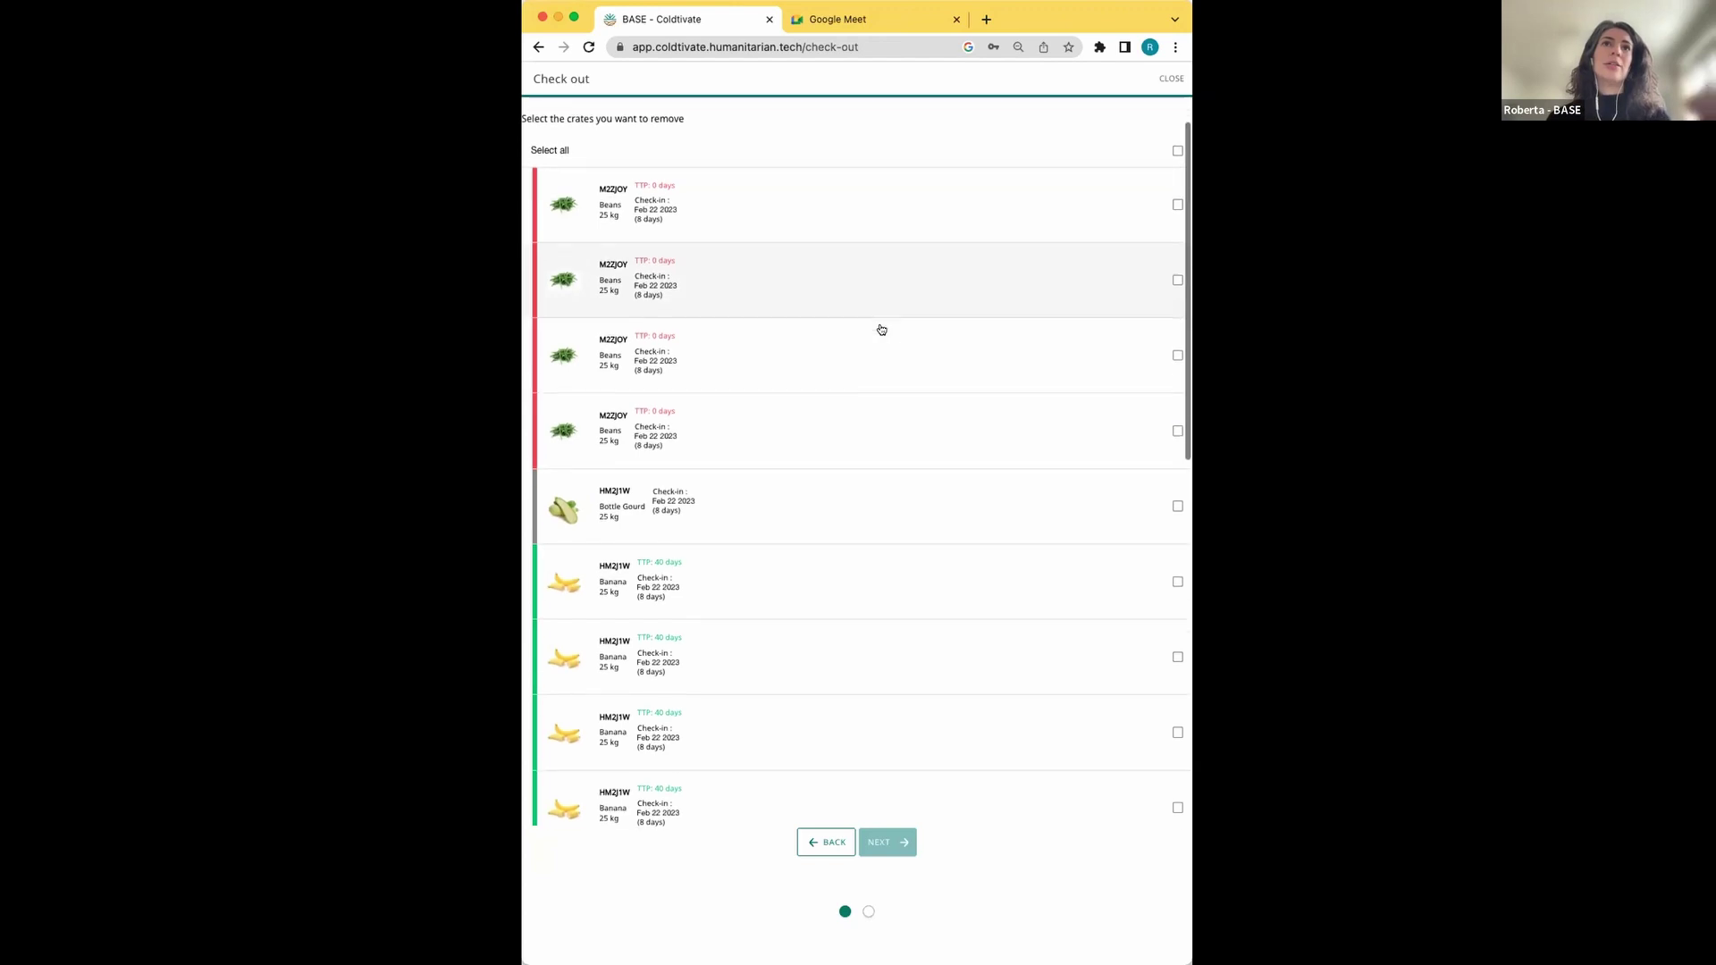
scroll(881, 329, "down", 1)
scroll(756, 404, "down", 1)
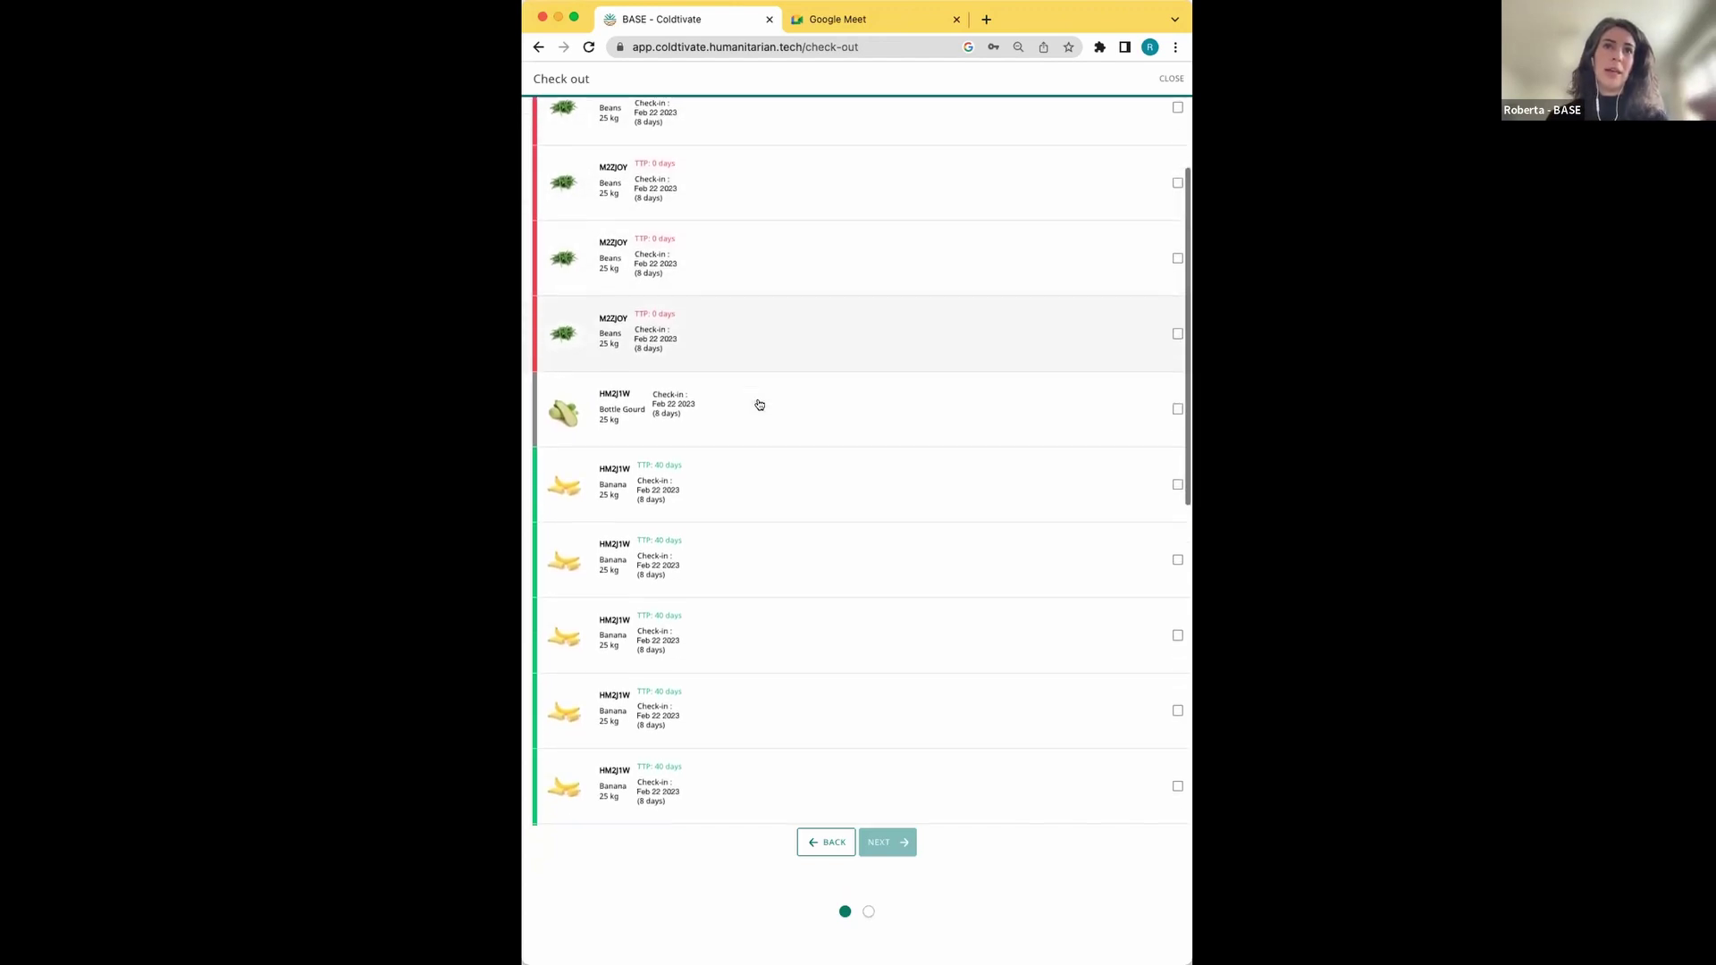
scroll(759, 405, "down", 1)
scroll(761, 381, "down", 1)
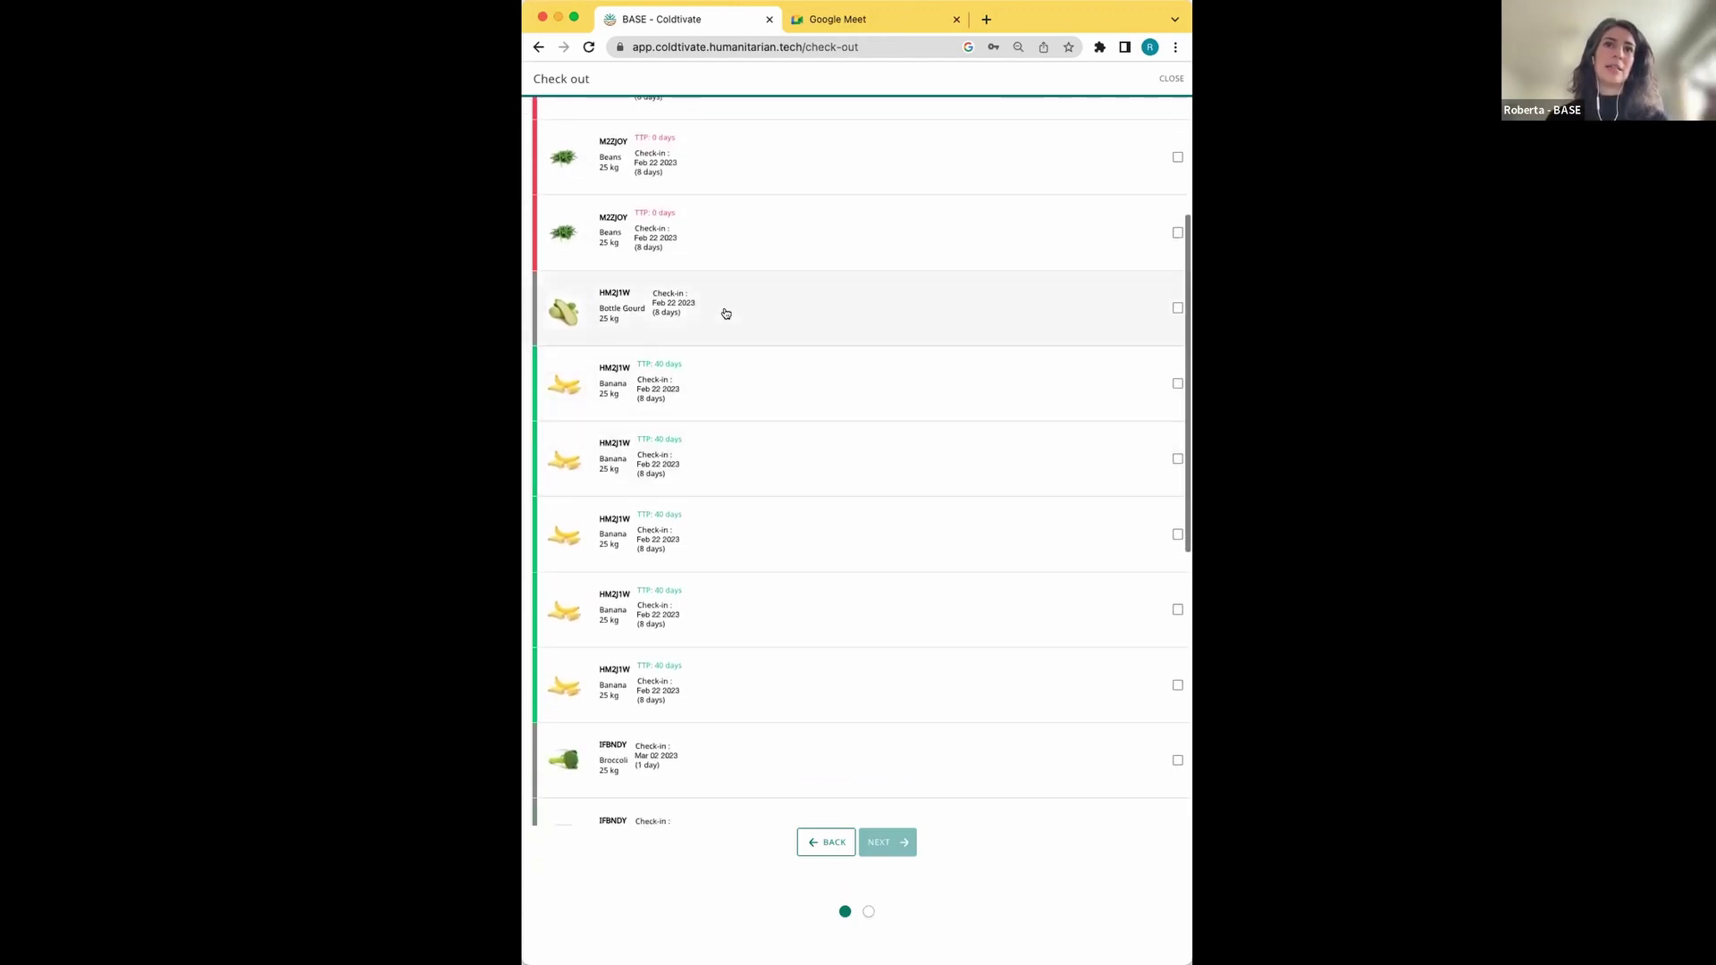
scroll(754, 468, "down", 10)
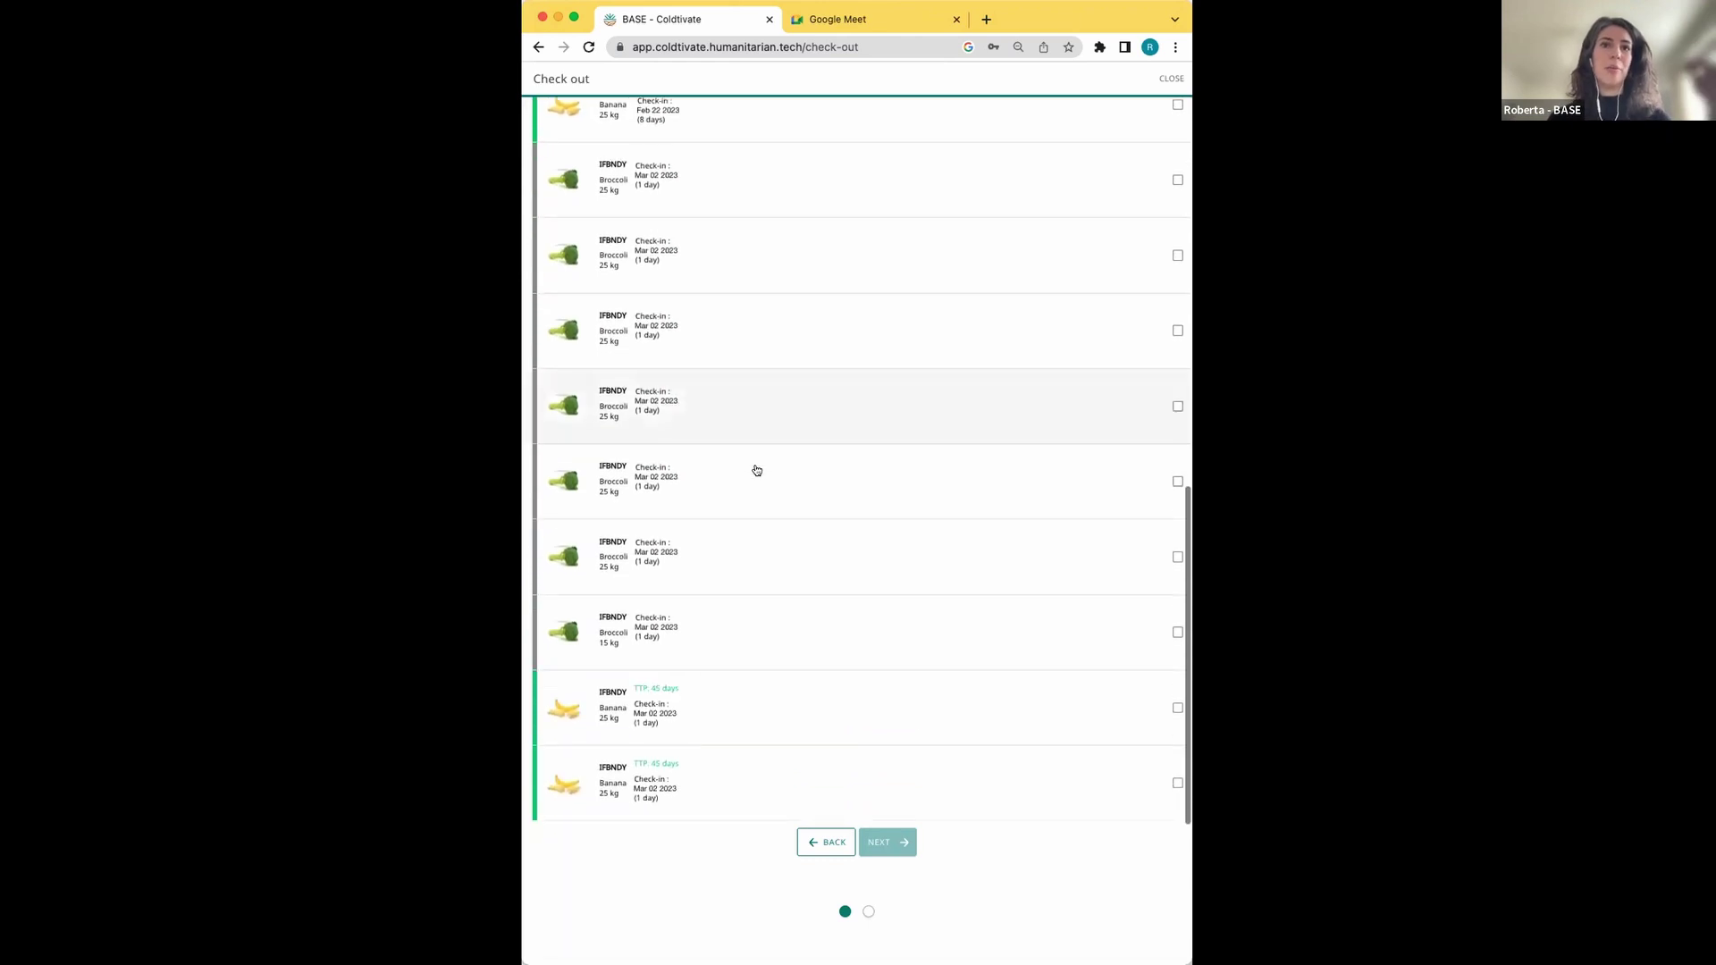
scroll(756, 470, "up", 15)
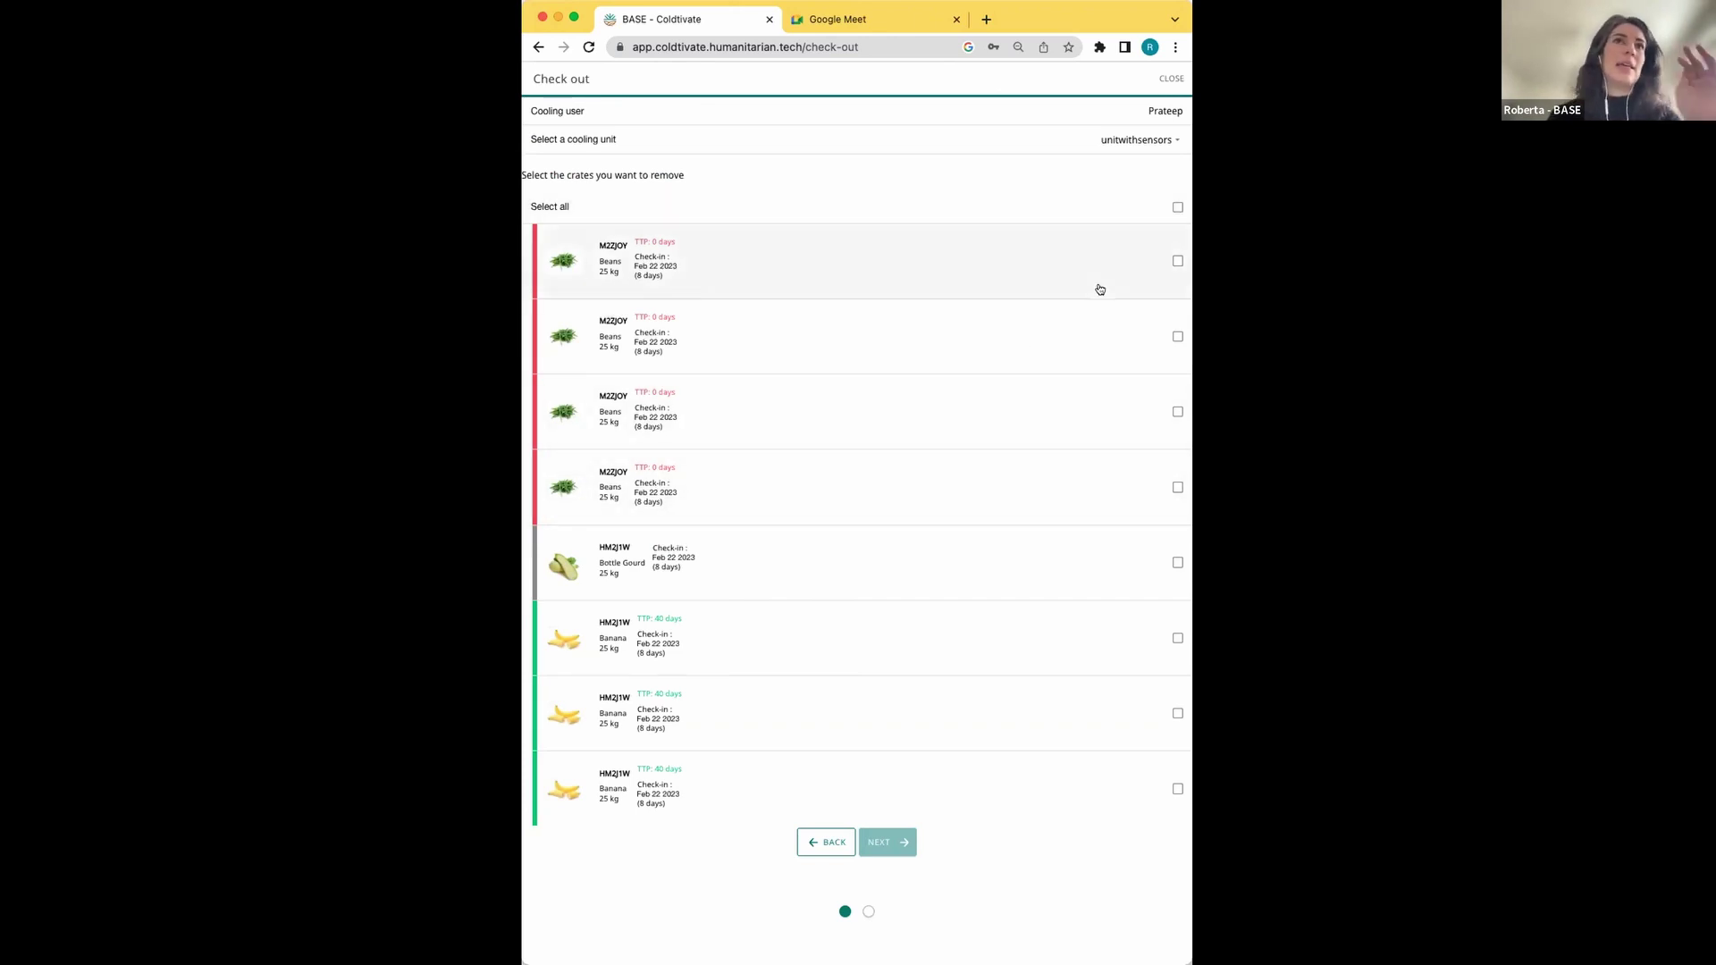
Preview a one-crate Beans checkout at 20000 Rs, cancel it, and open the cooling-user picker
left_click(1178, 261)
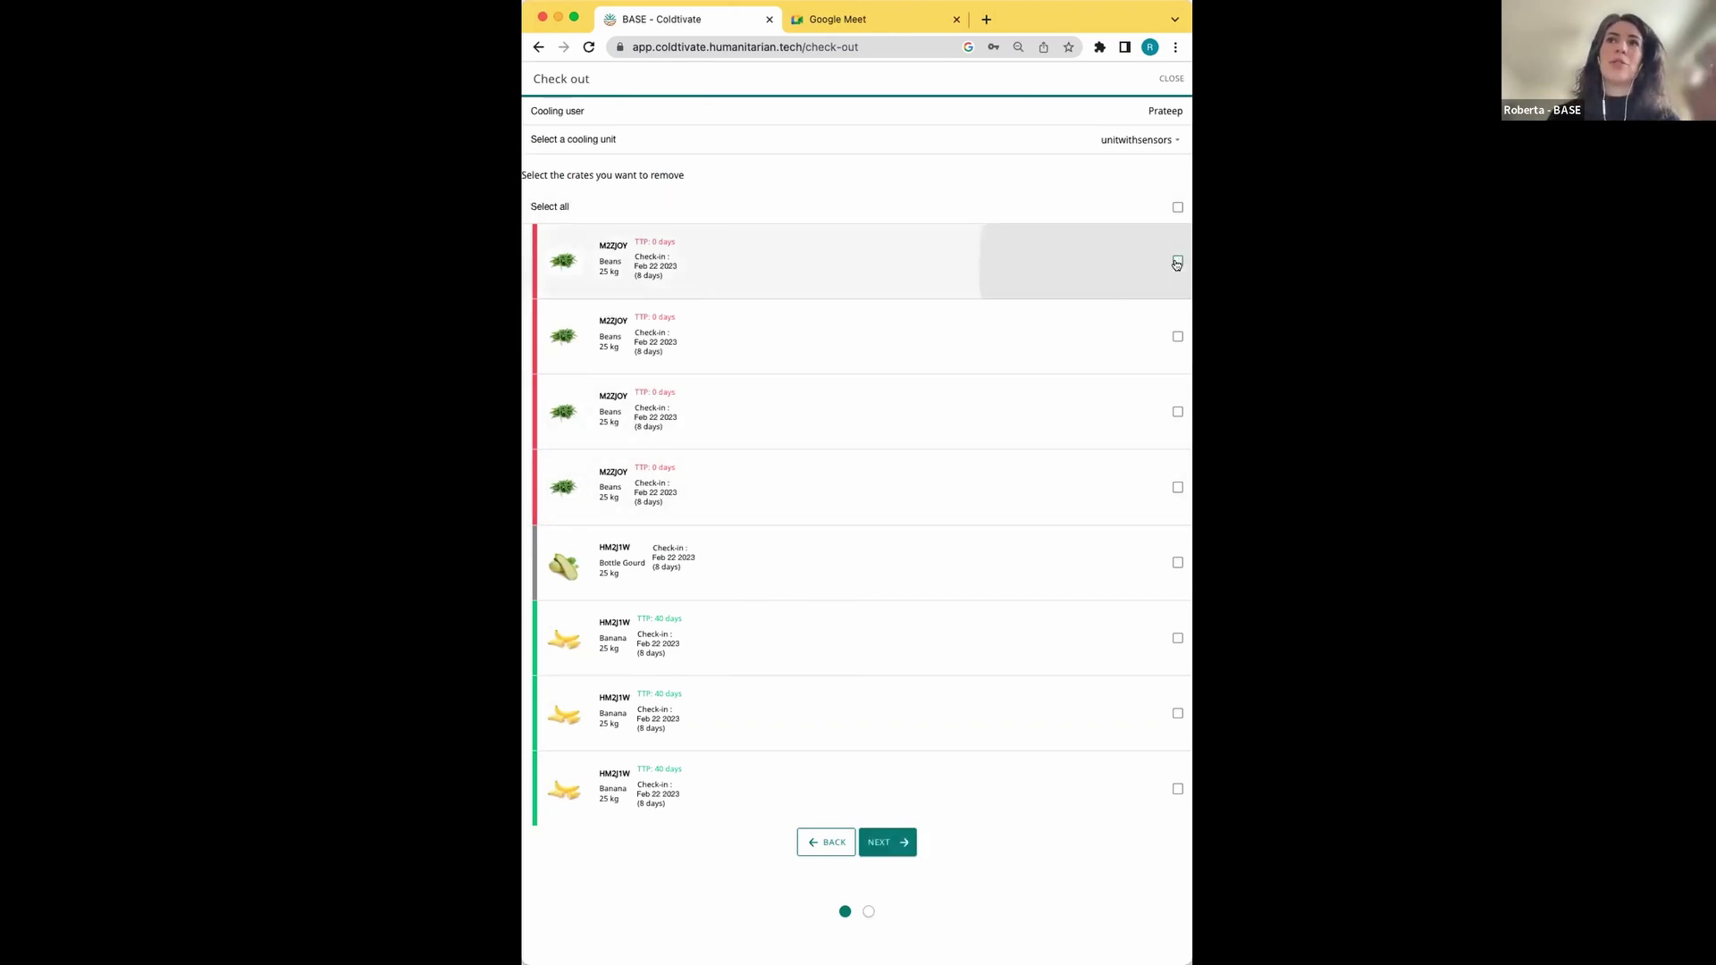
left_click(899, 854)
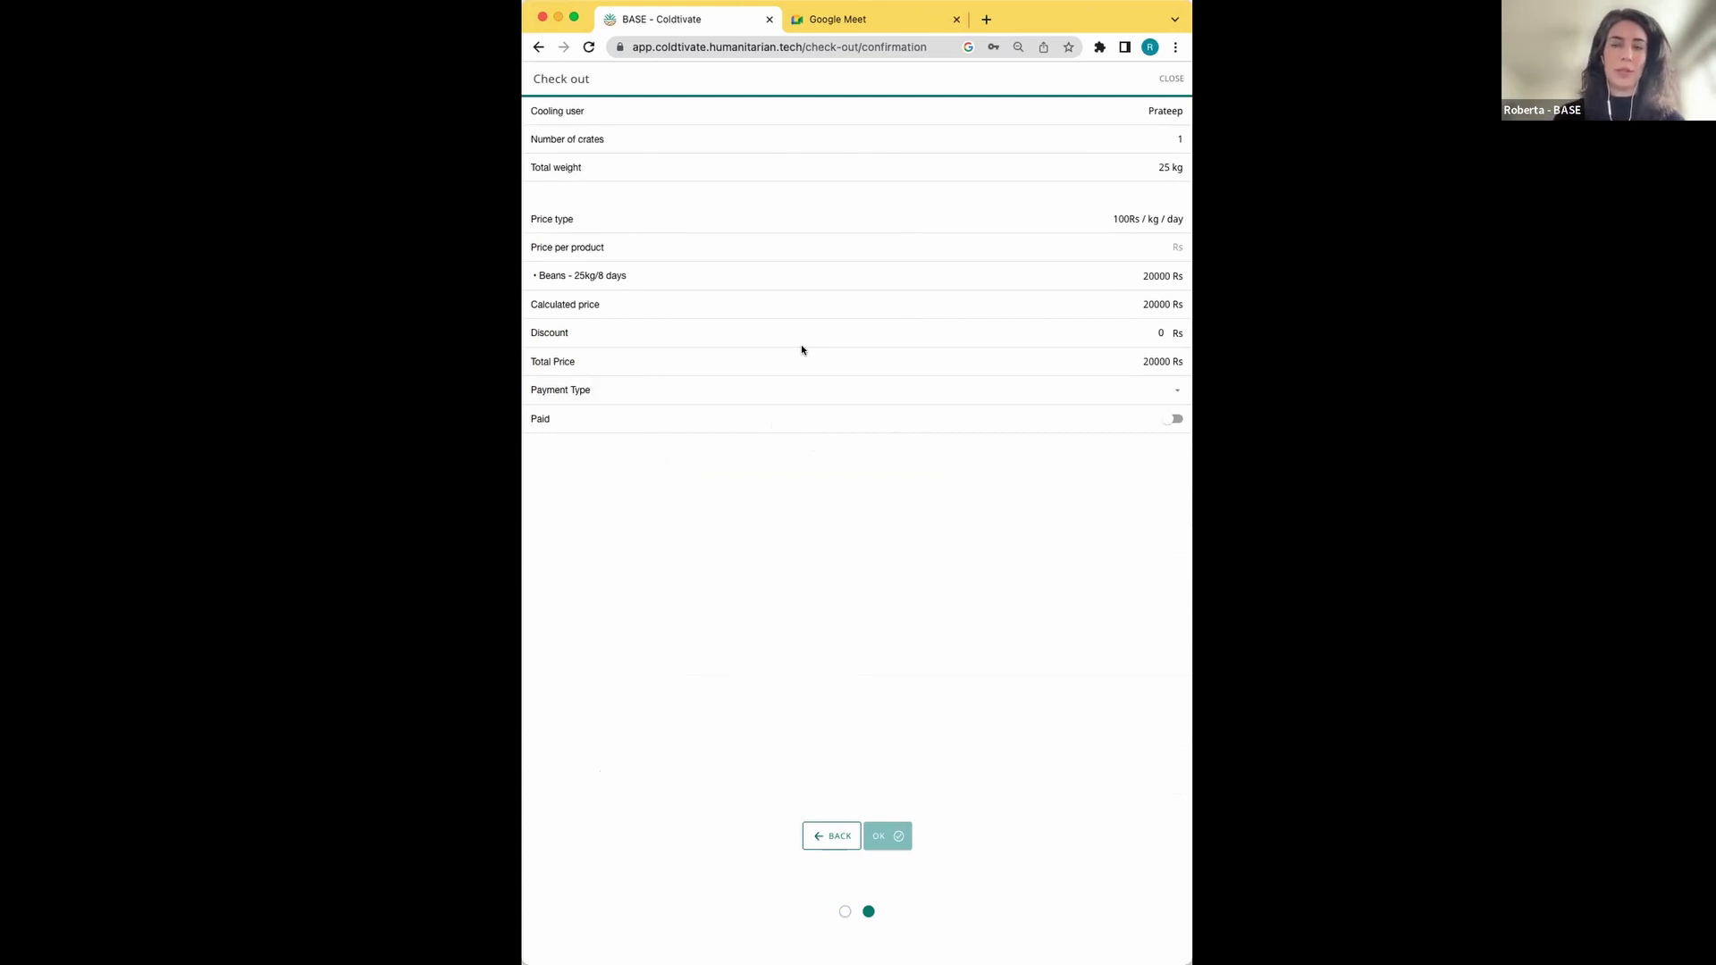
left_click(1171, 79)
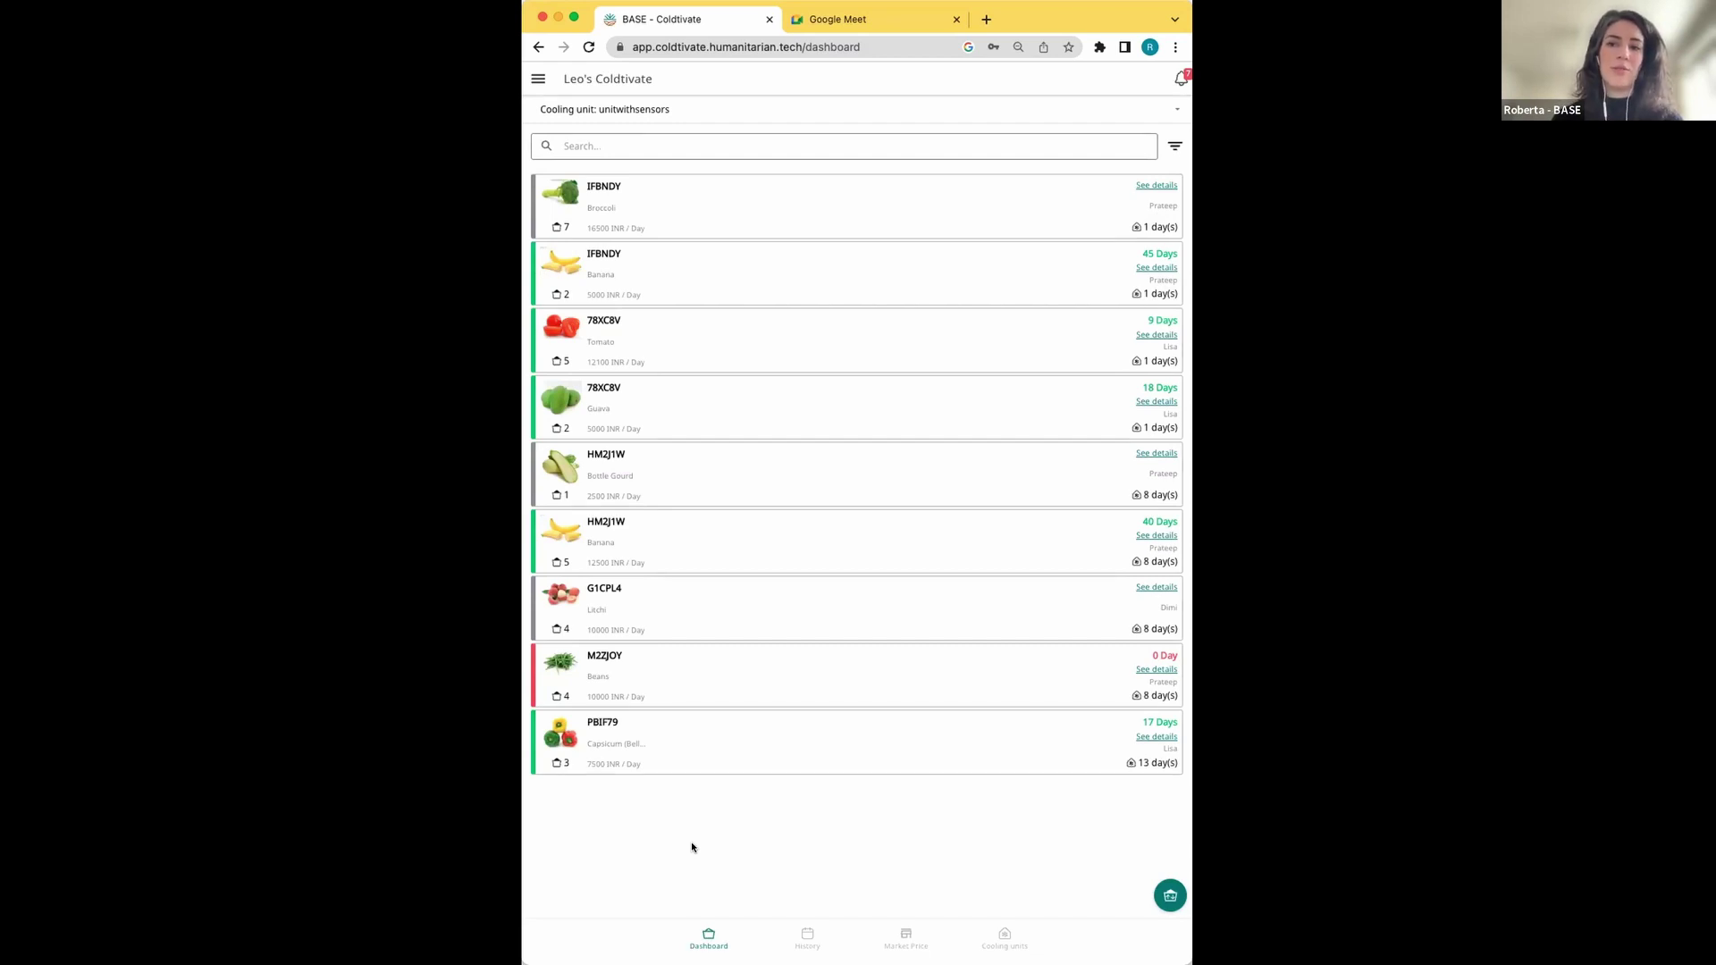
left_click(1166, 893)
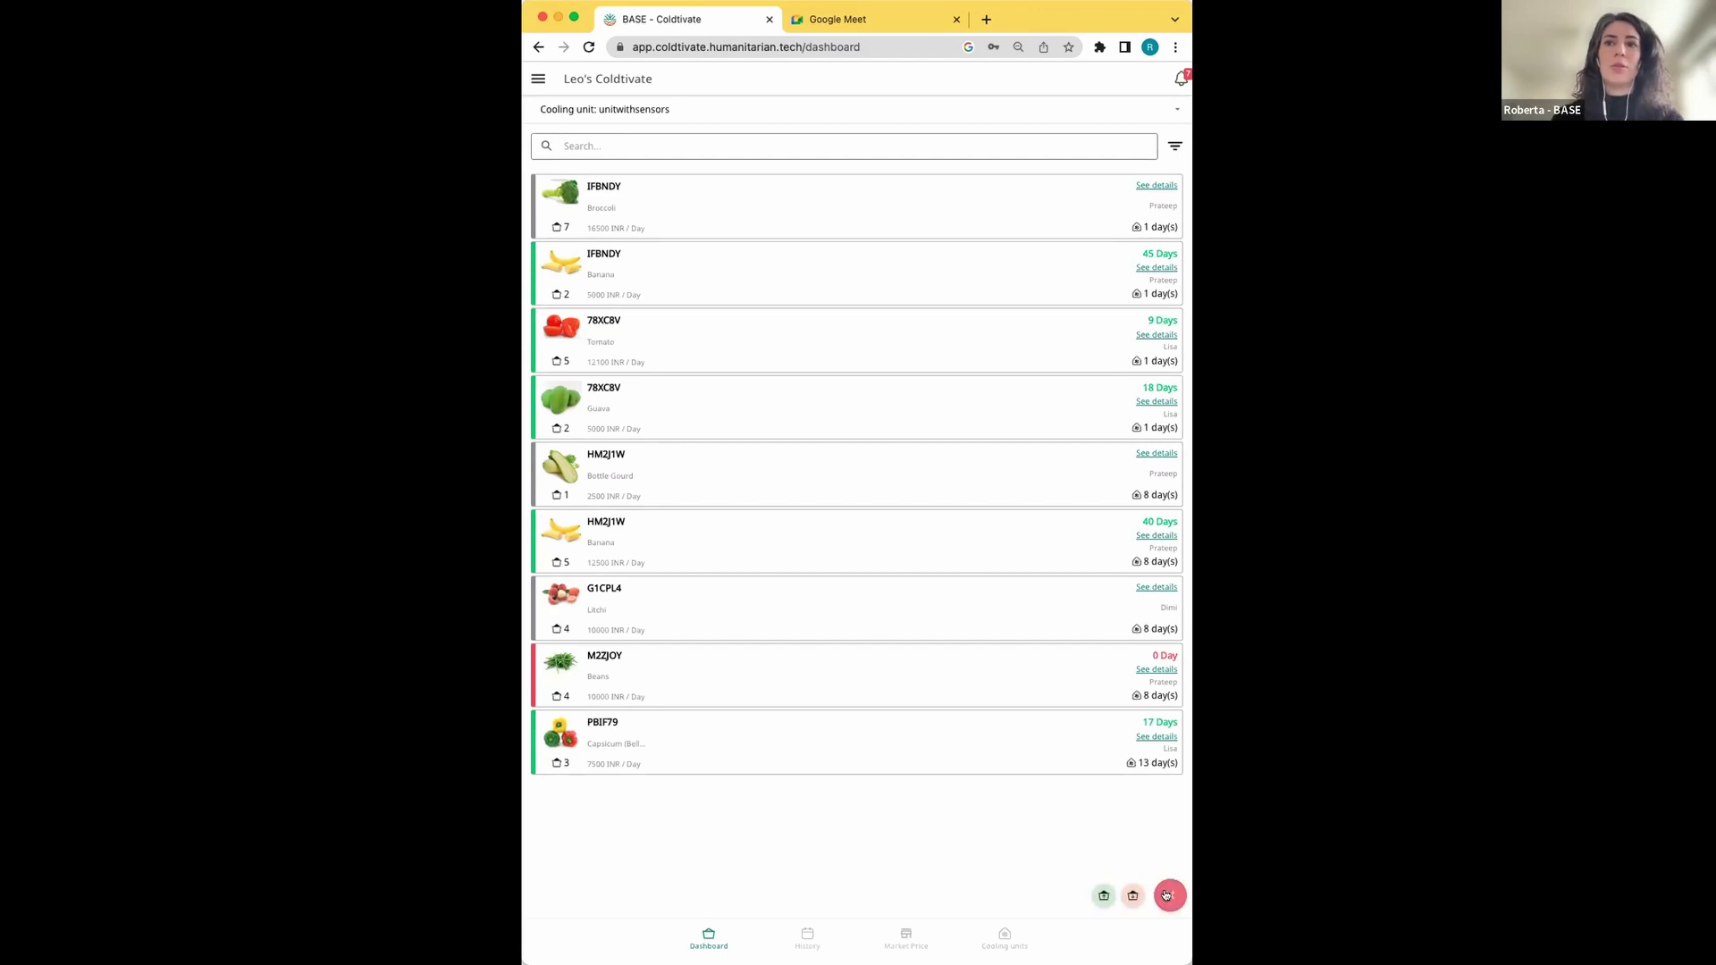
left_click(1100, 896)
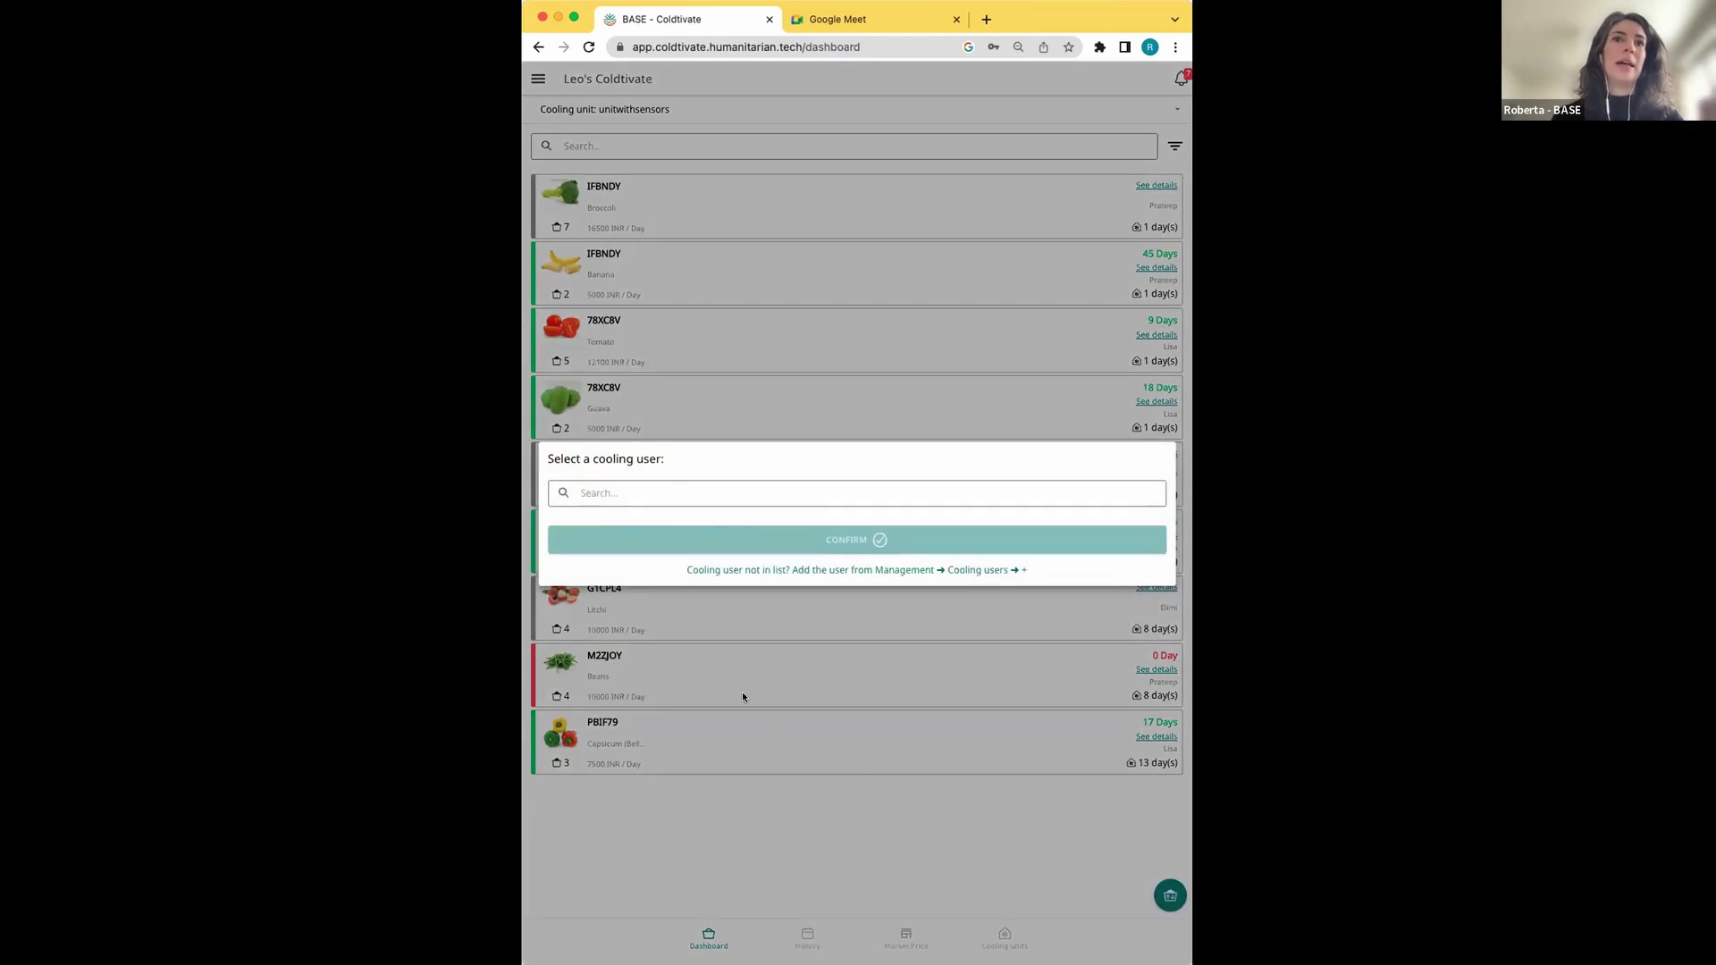
Search the cooling users for part of the new person's name and find no match
left_click(695, 493)
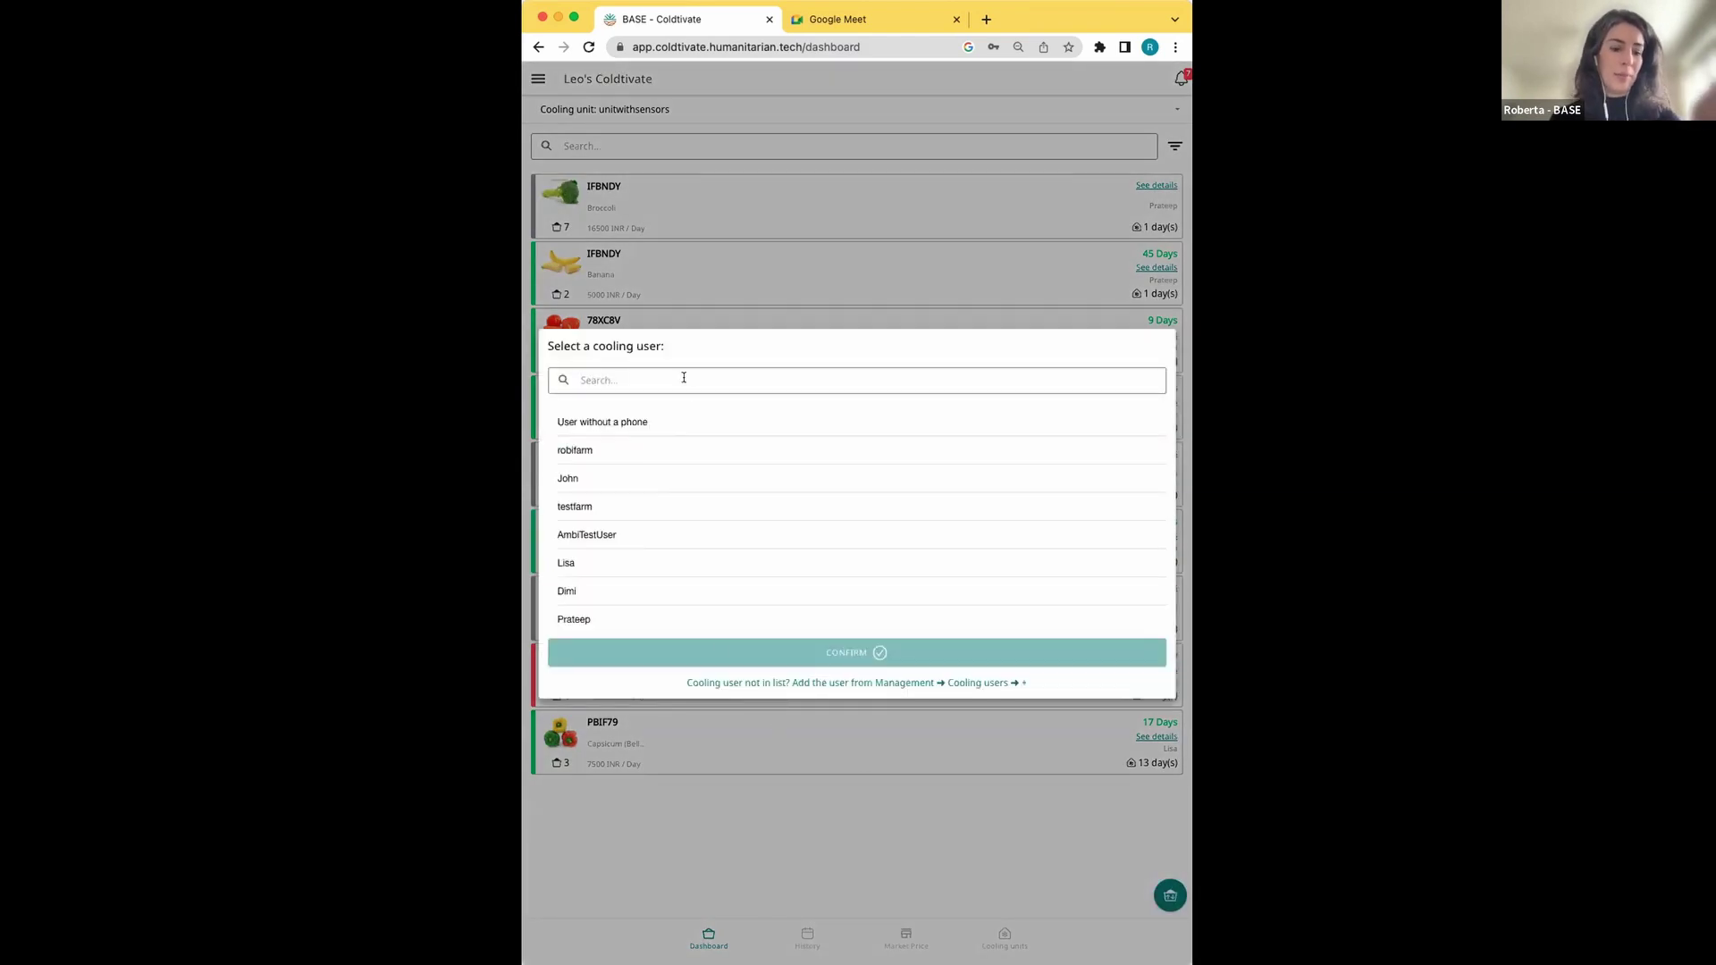
type("pati")
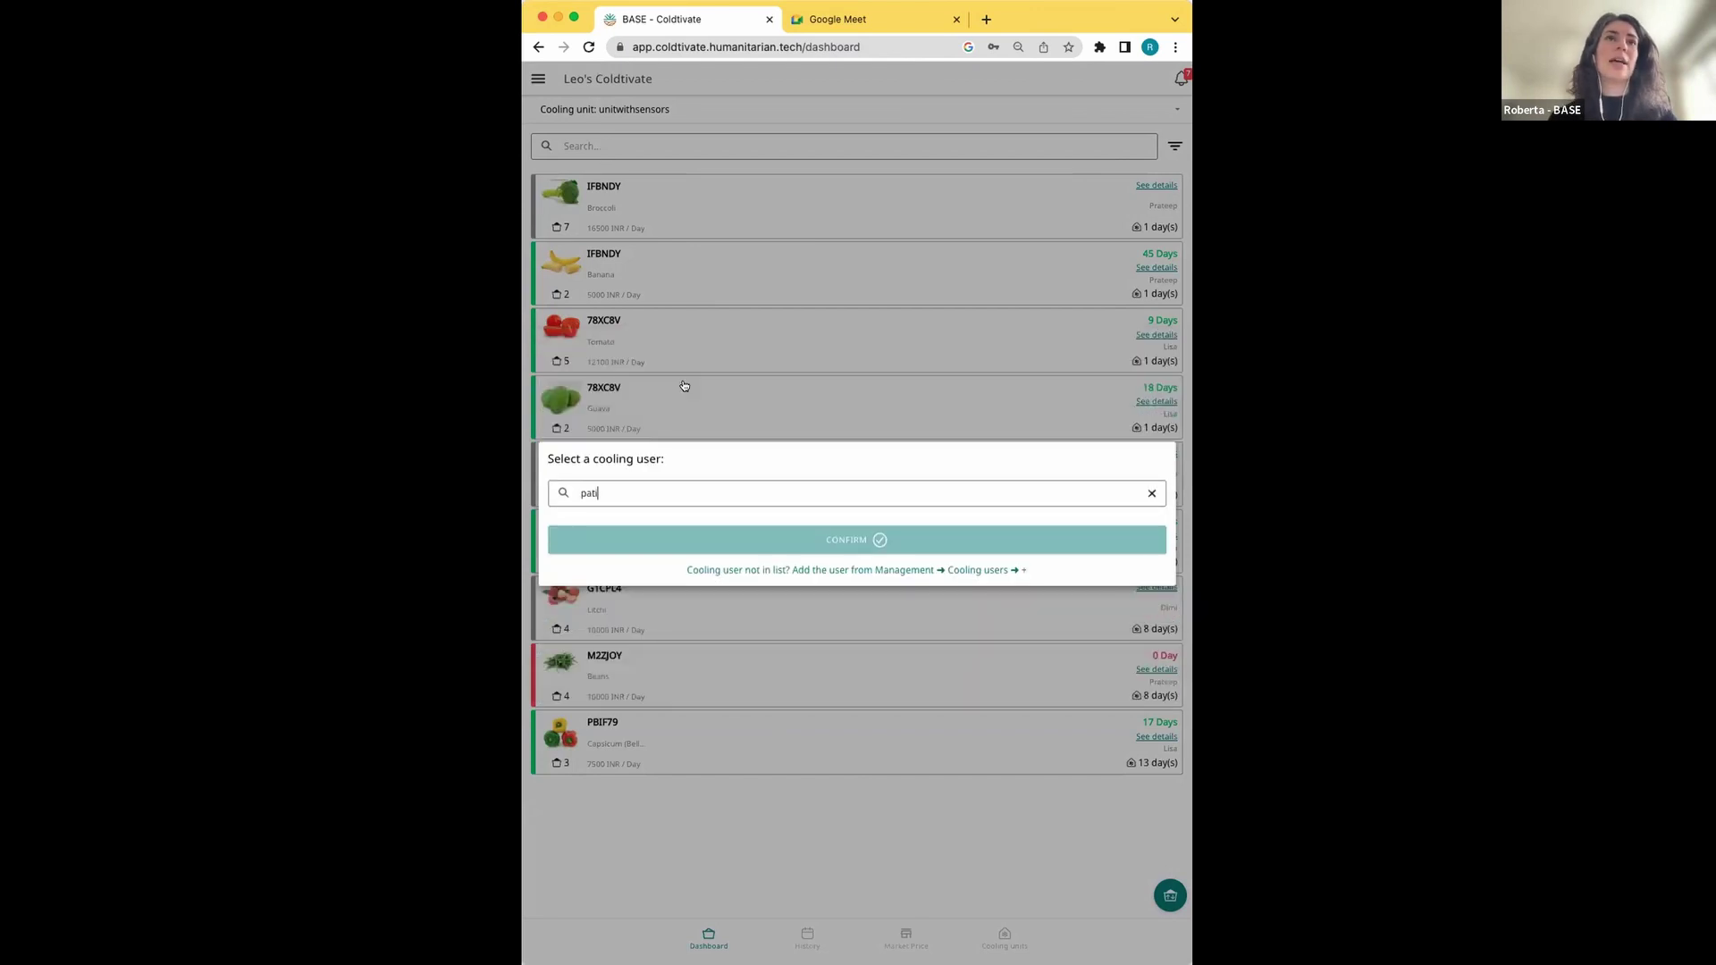
key("BackSpace")
key("BackSpace")
type("nt")
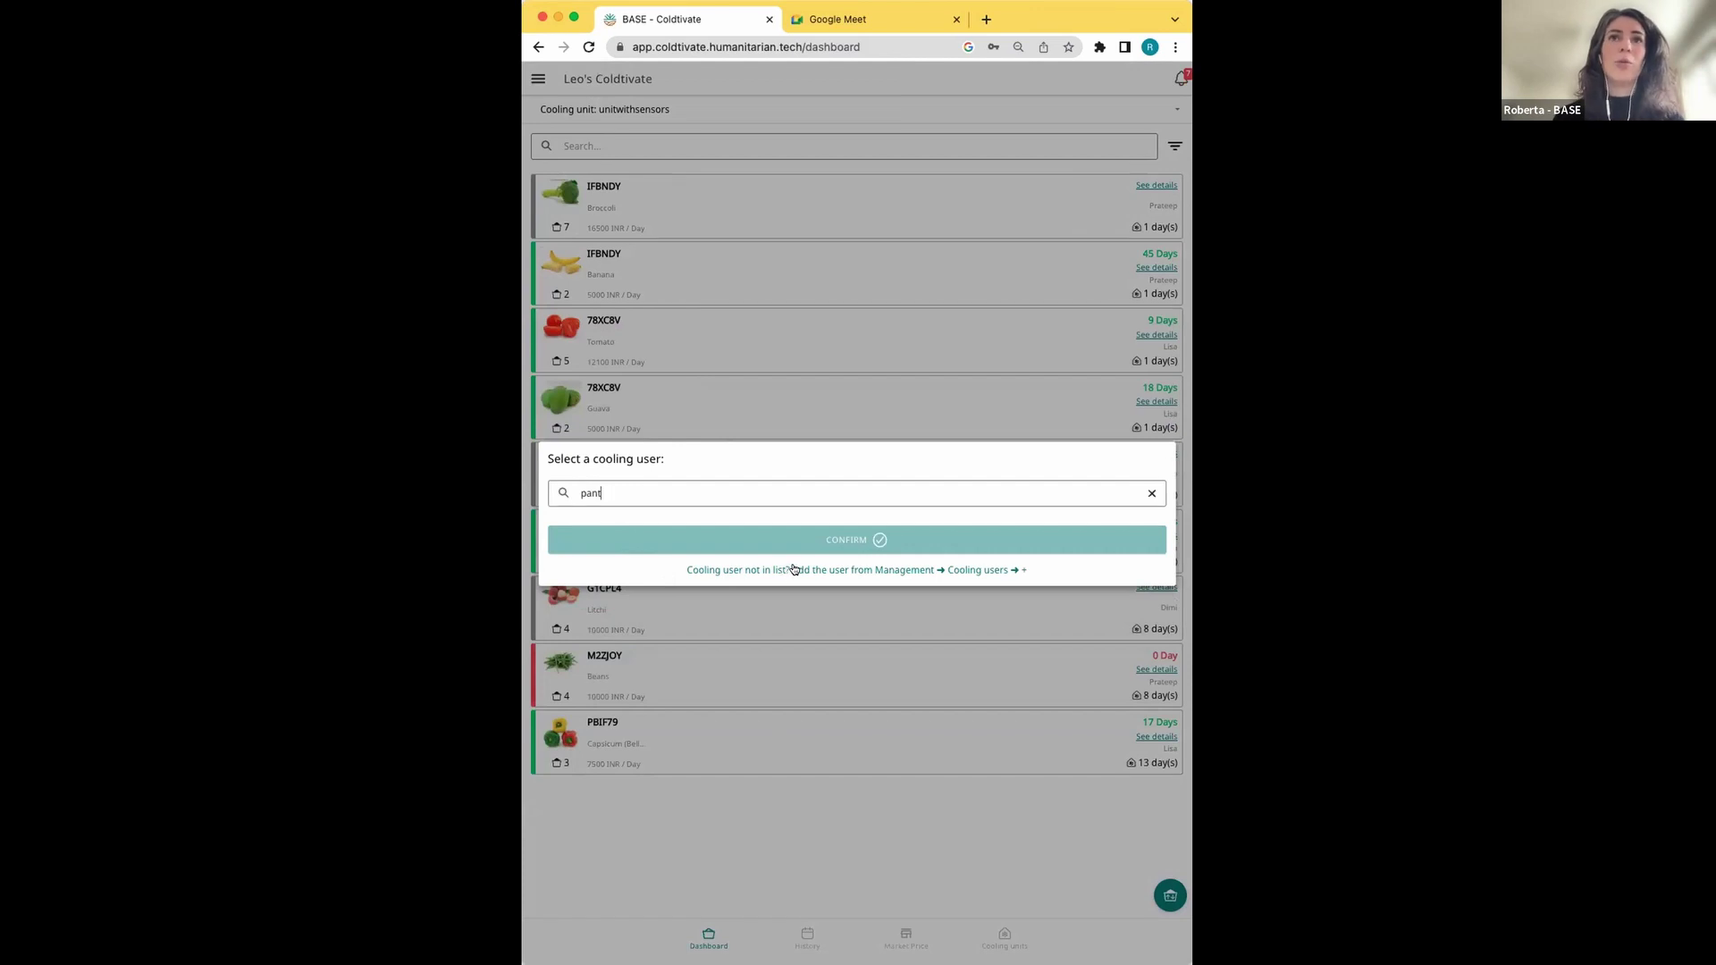
Open a blank Add Cooling user form from the Cooling users management list
left_click(793, 569)
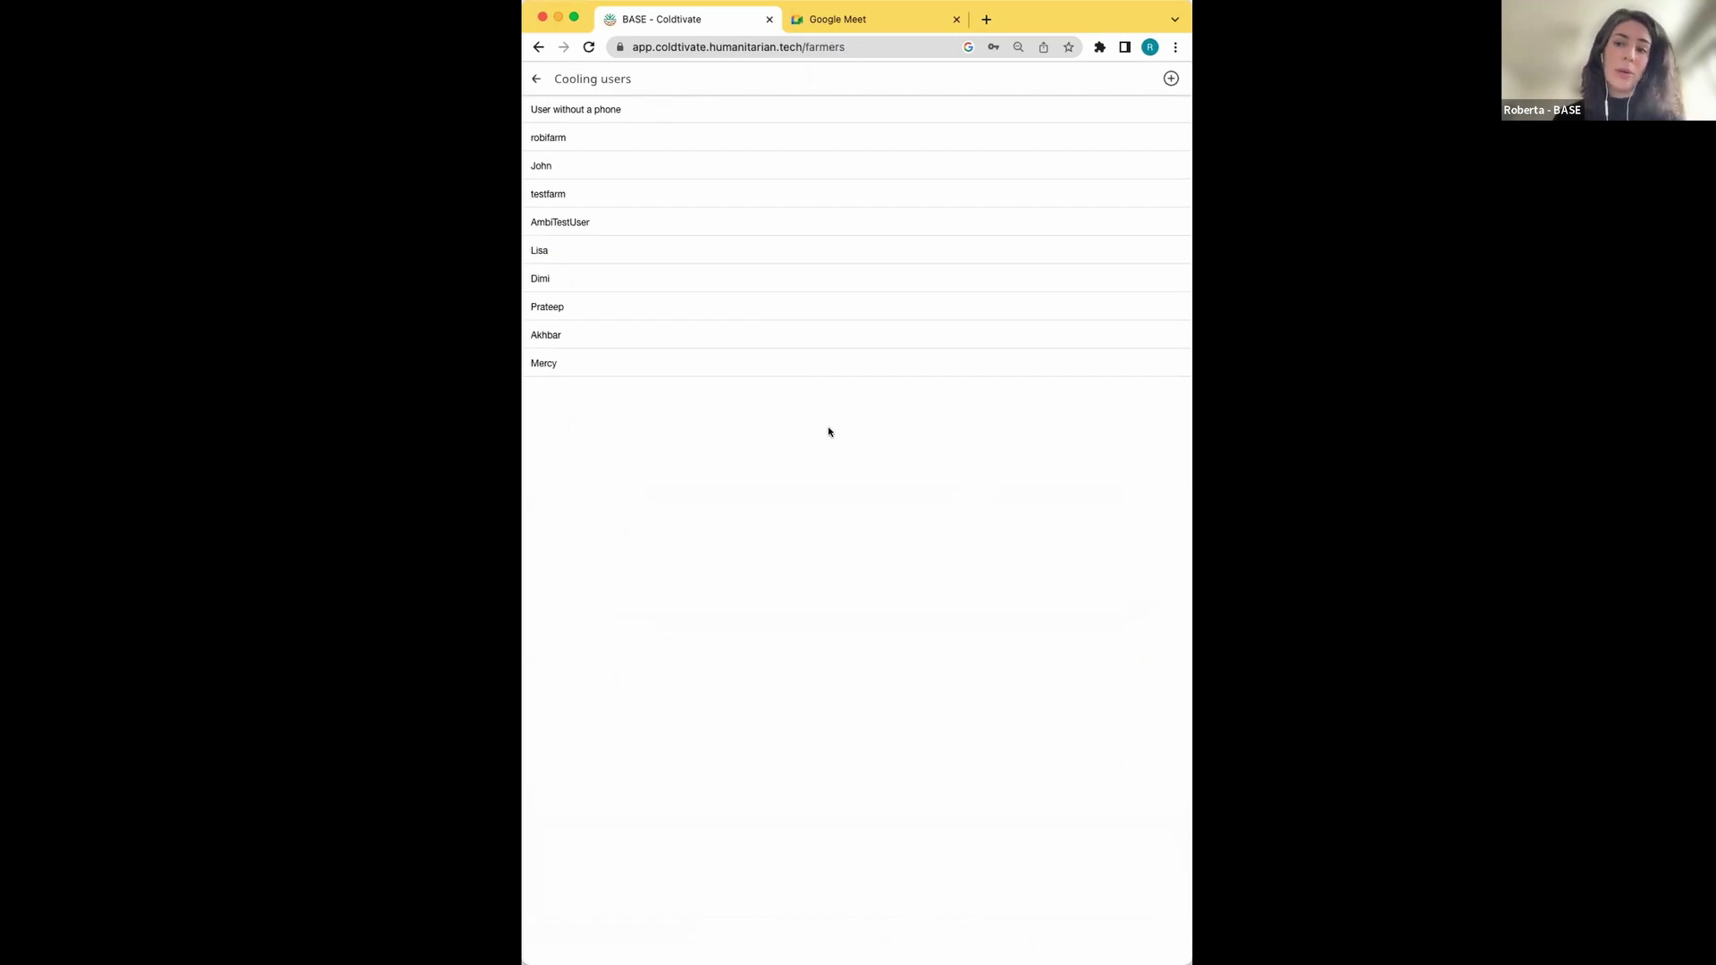
left_click(1171, 79)
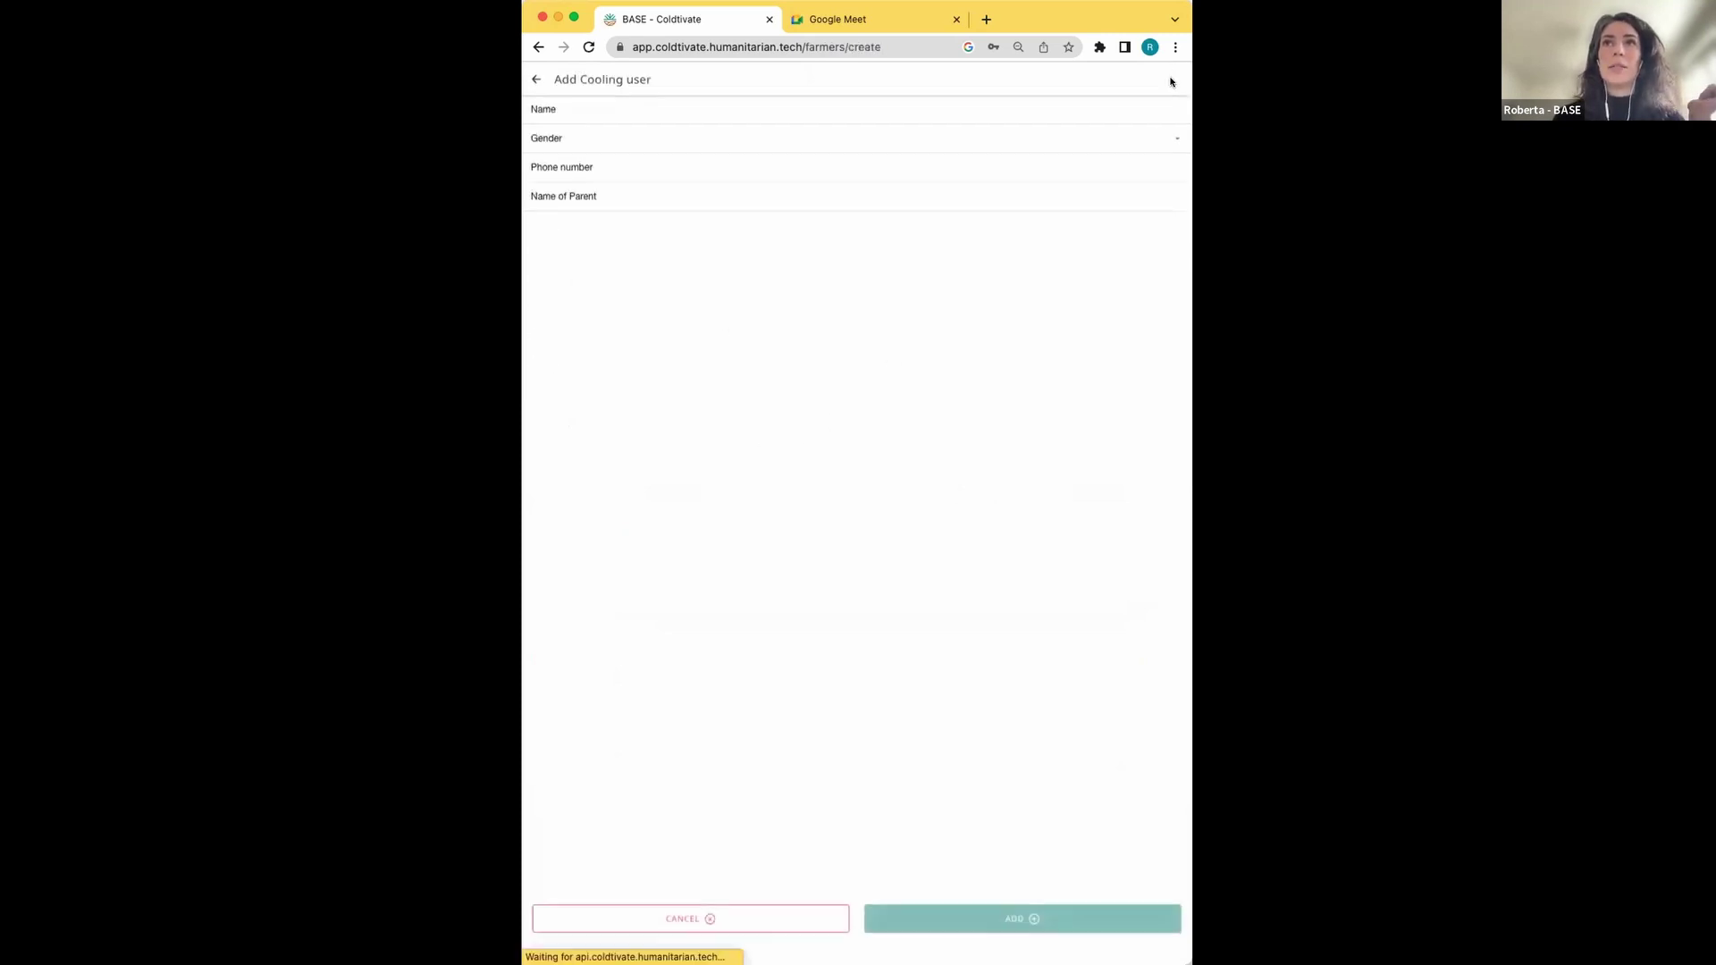
Enter the new user's name and set their gender to Female
left_click(1050, 109)
type("Patience")
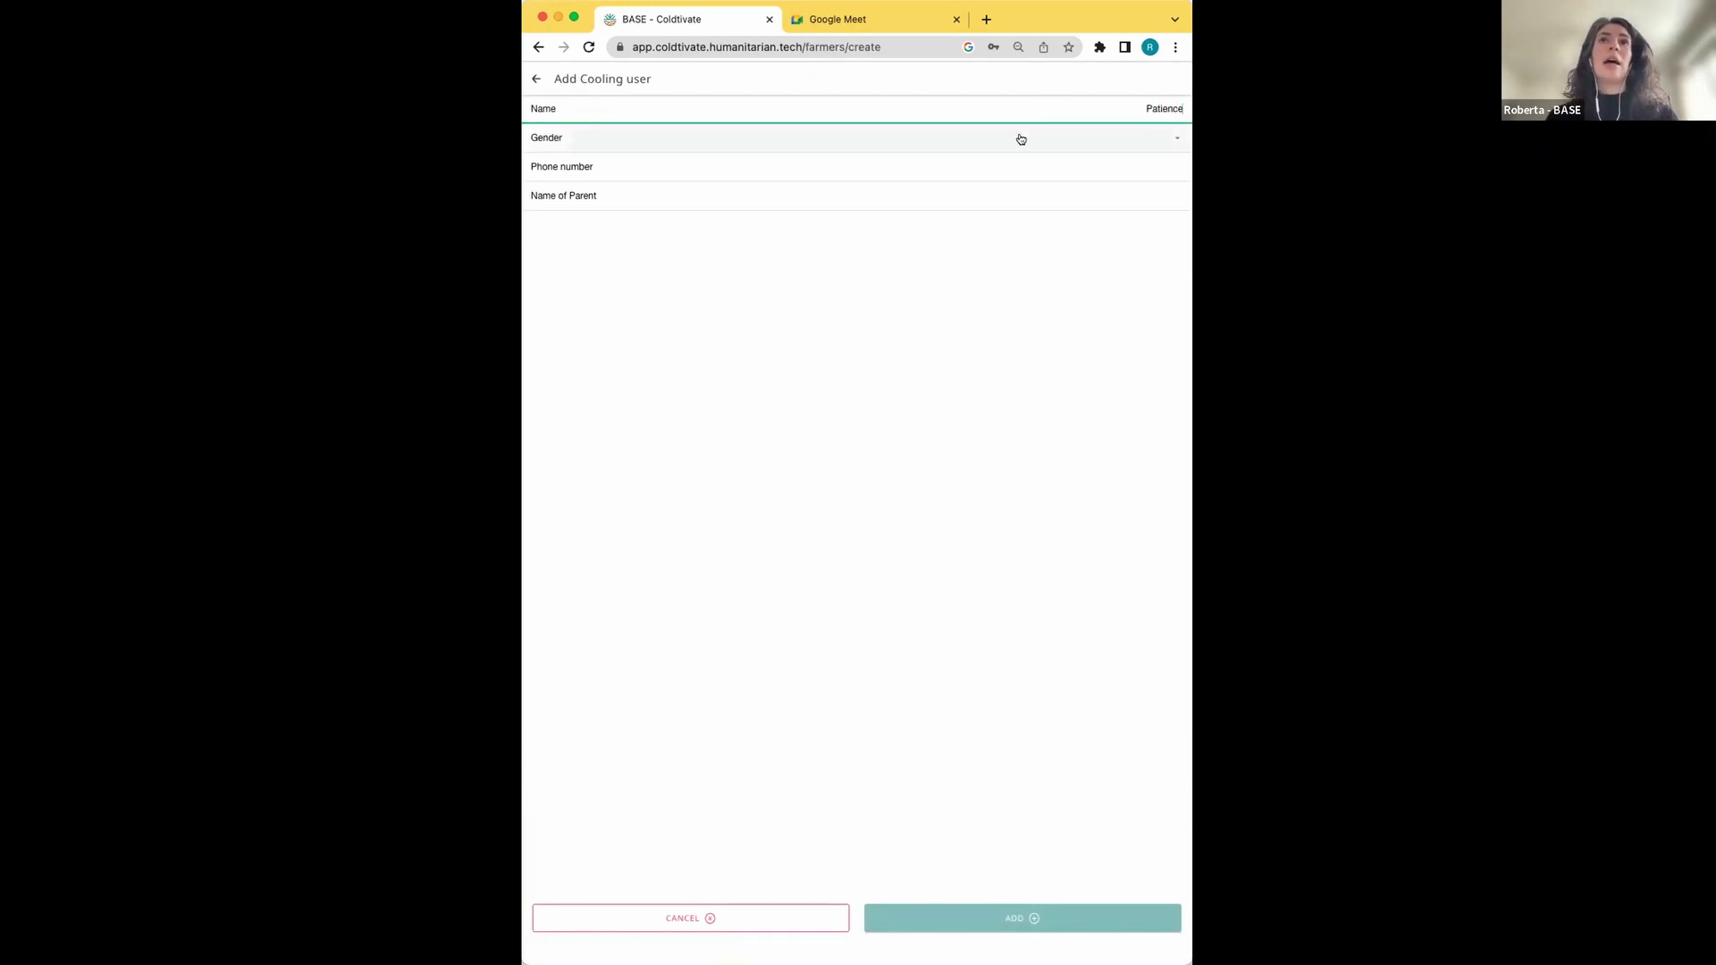
left_click(1021, 139)
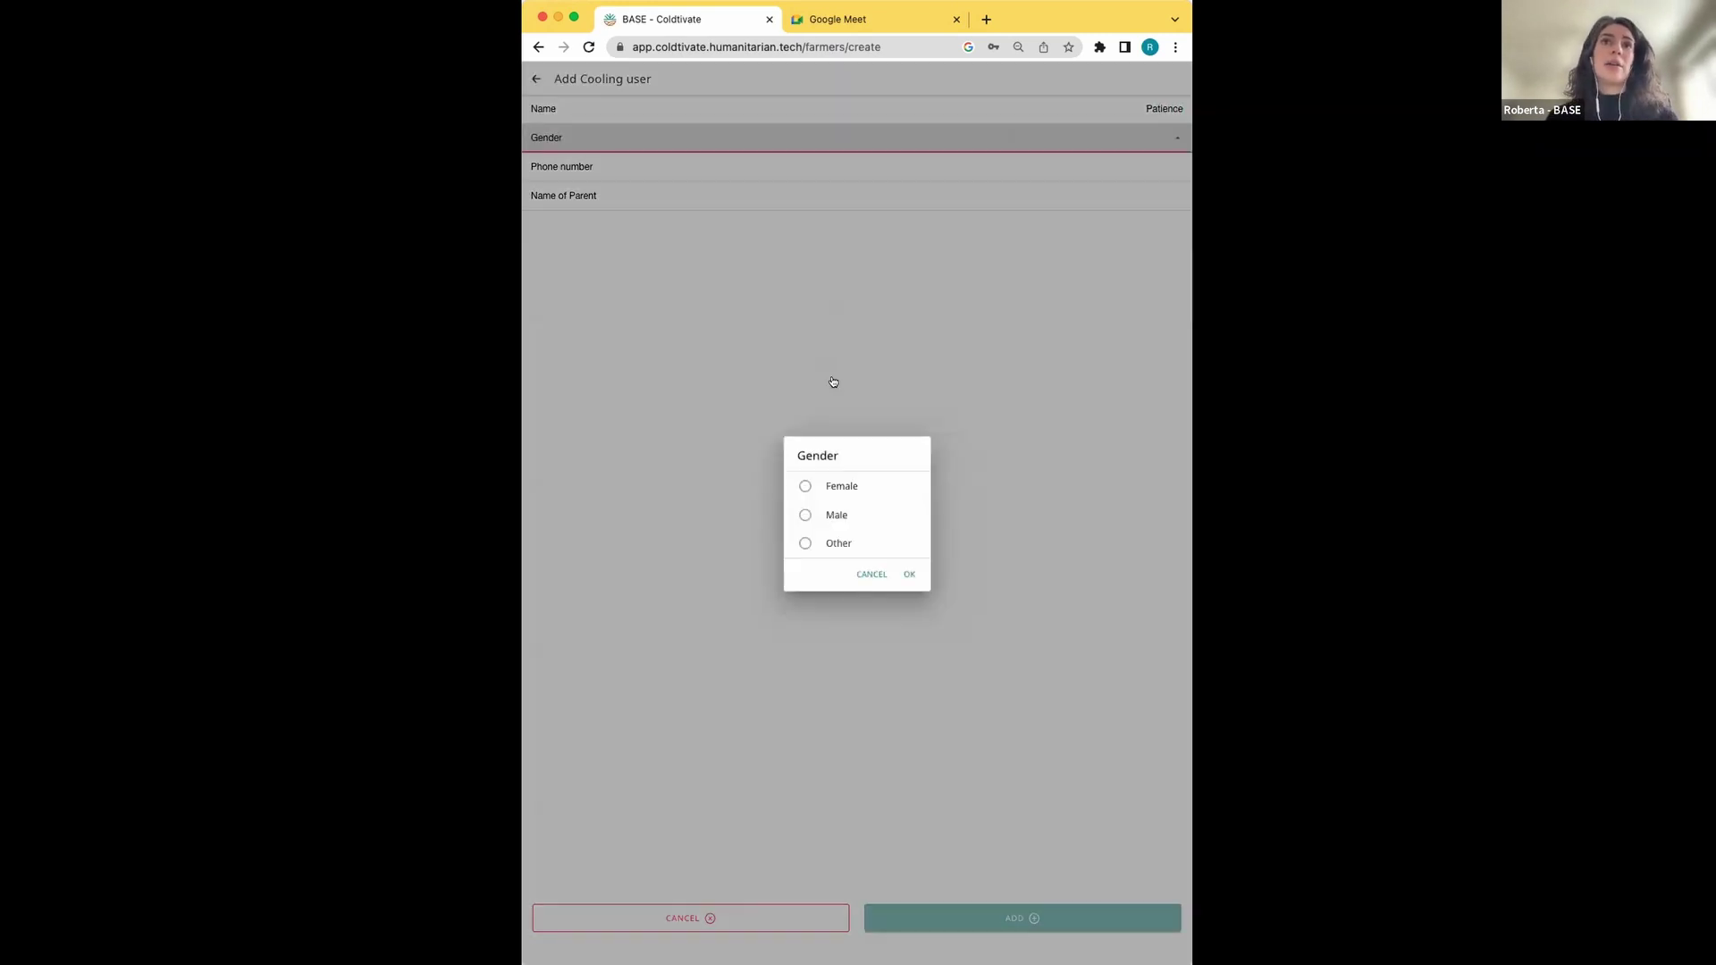
left_click(838, 486)
left_click(911, 574)
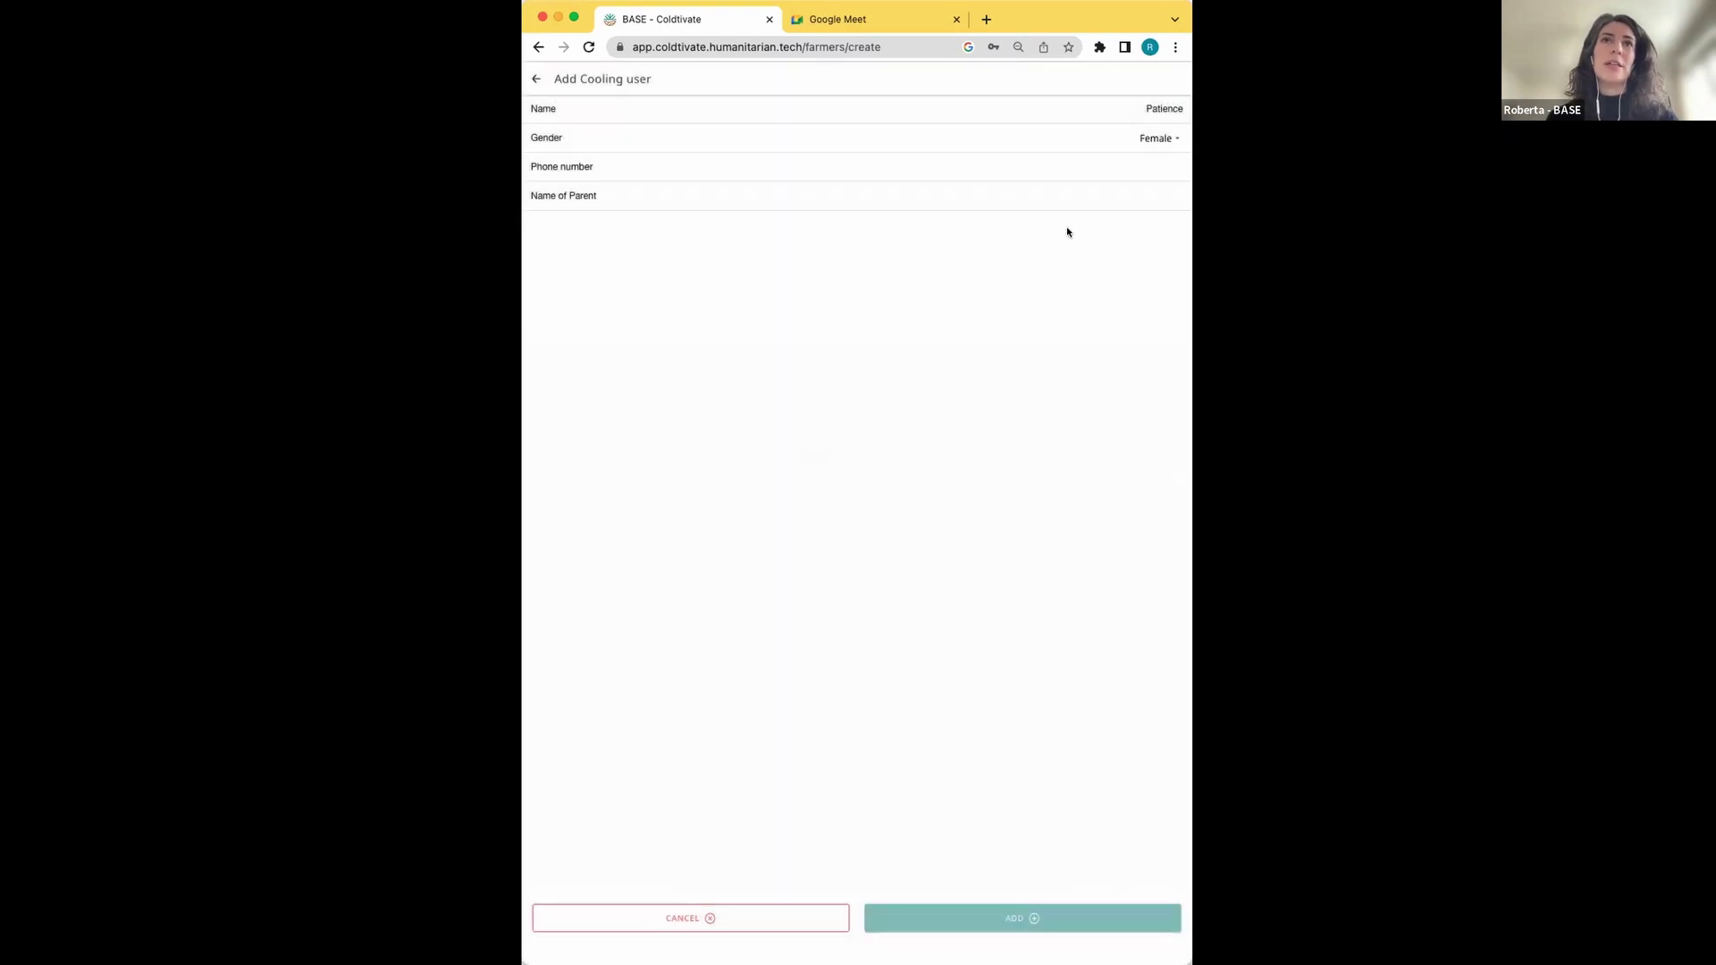
Enter the new user's phone number on the form
left_click(974, 170)
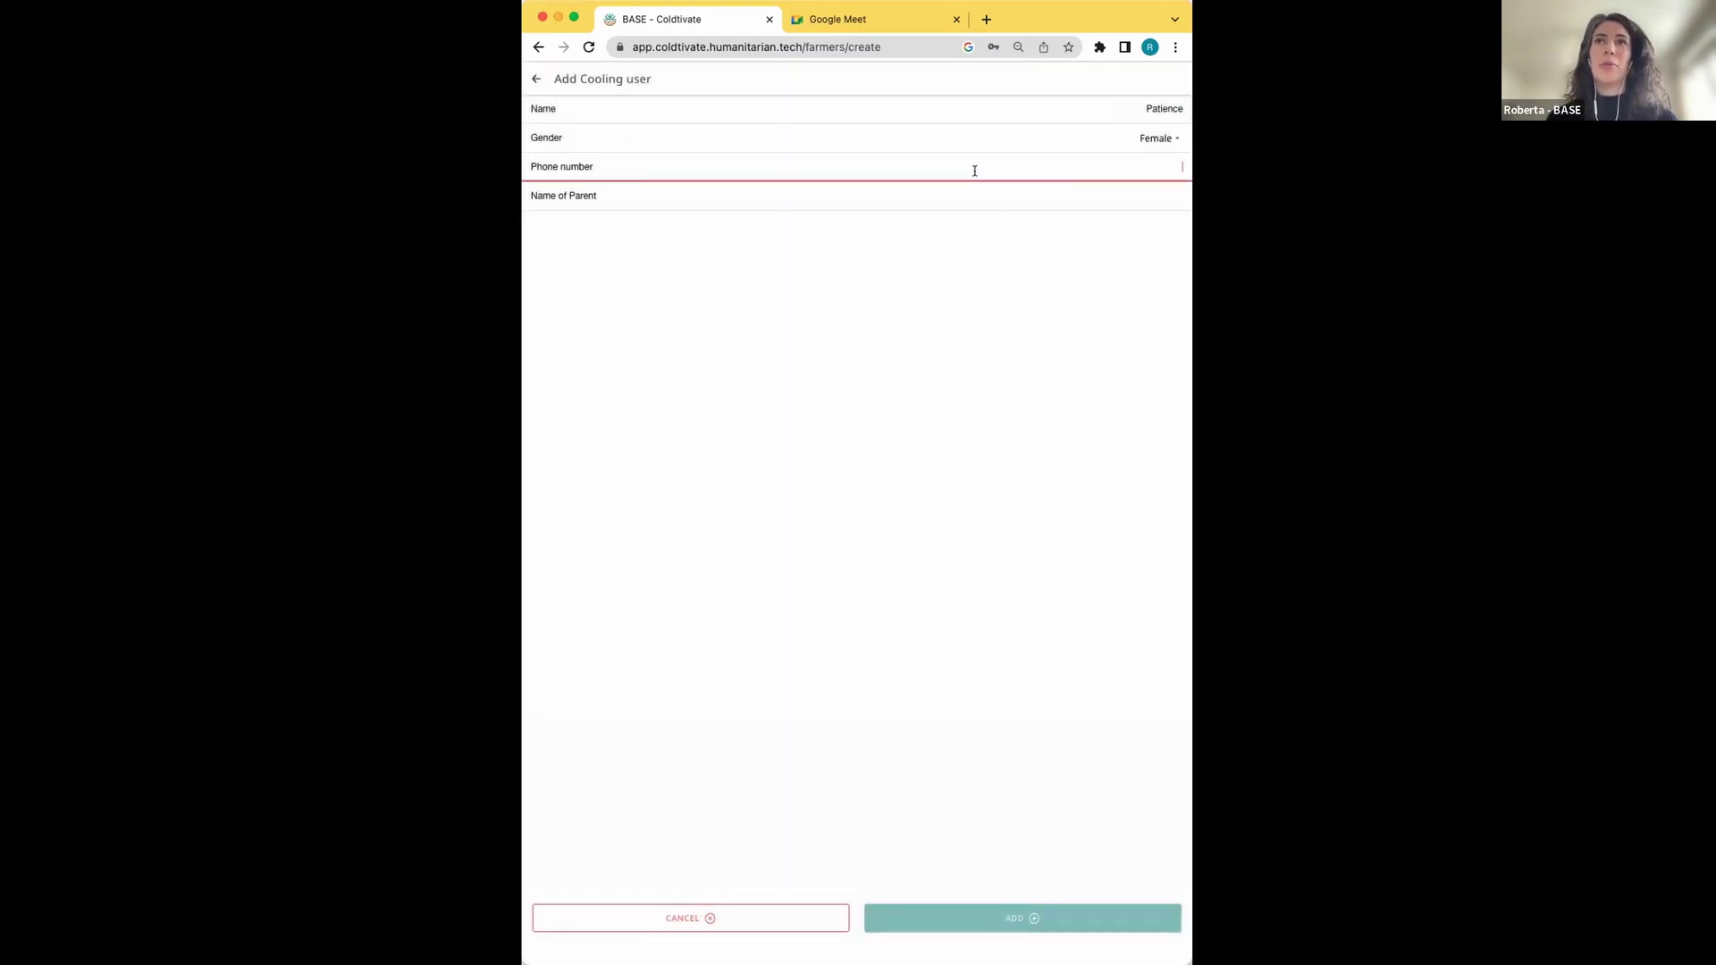
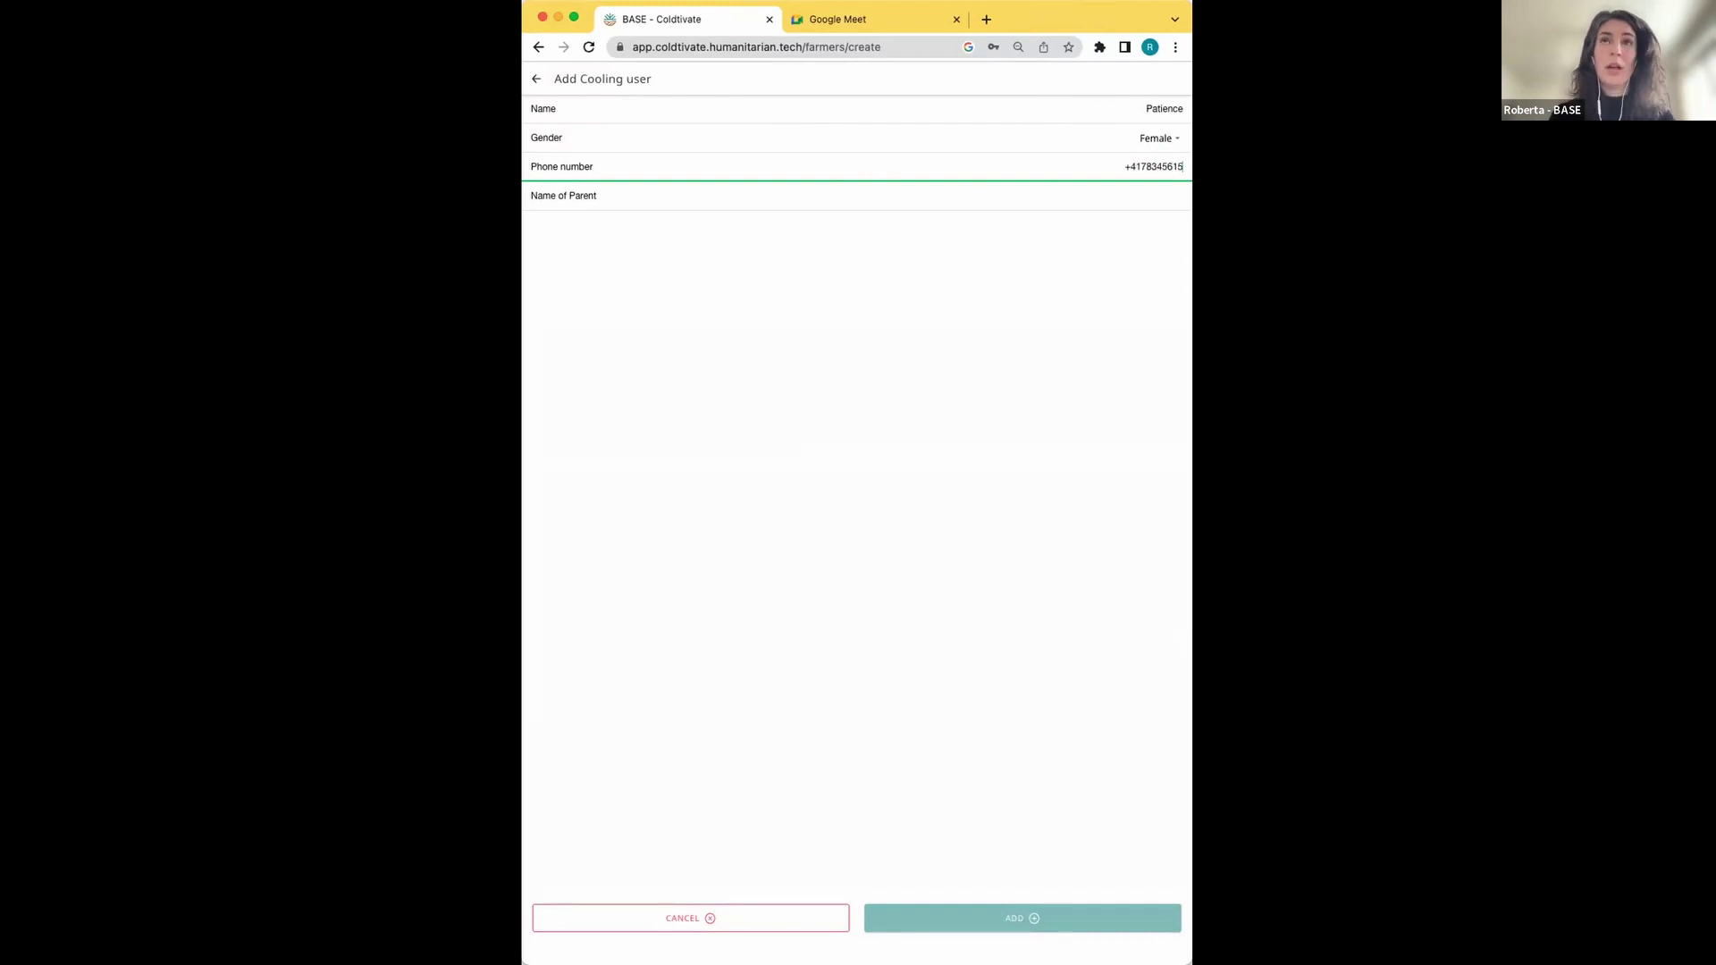
left_click(908, 202)
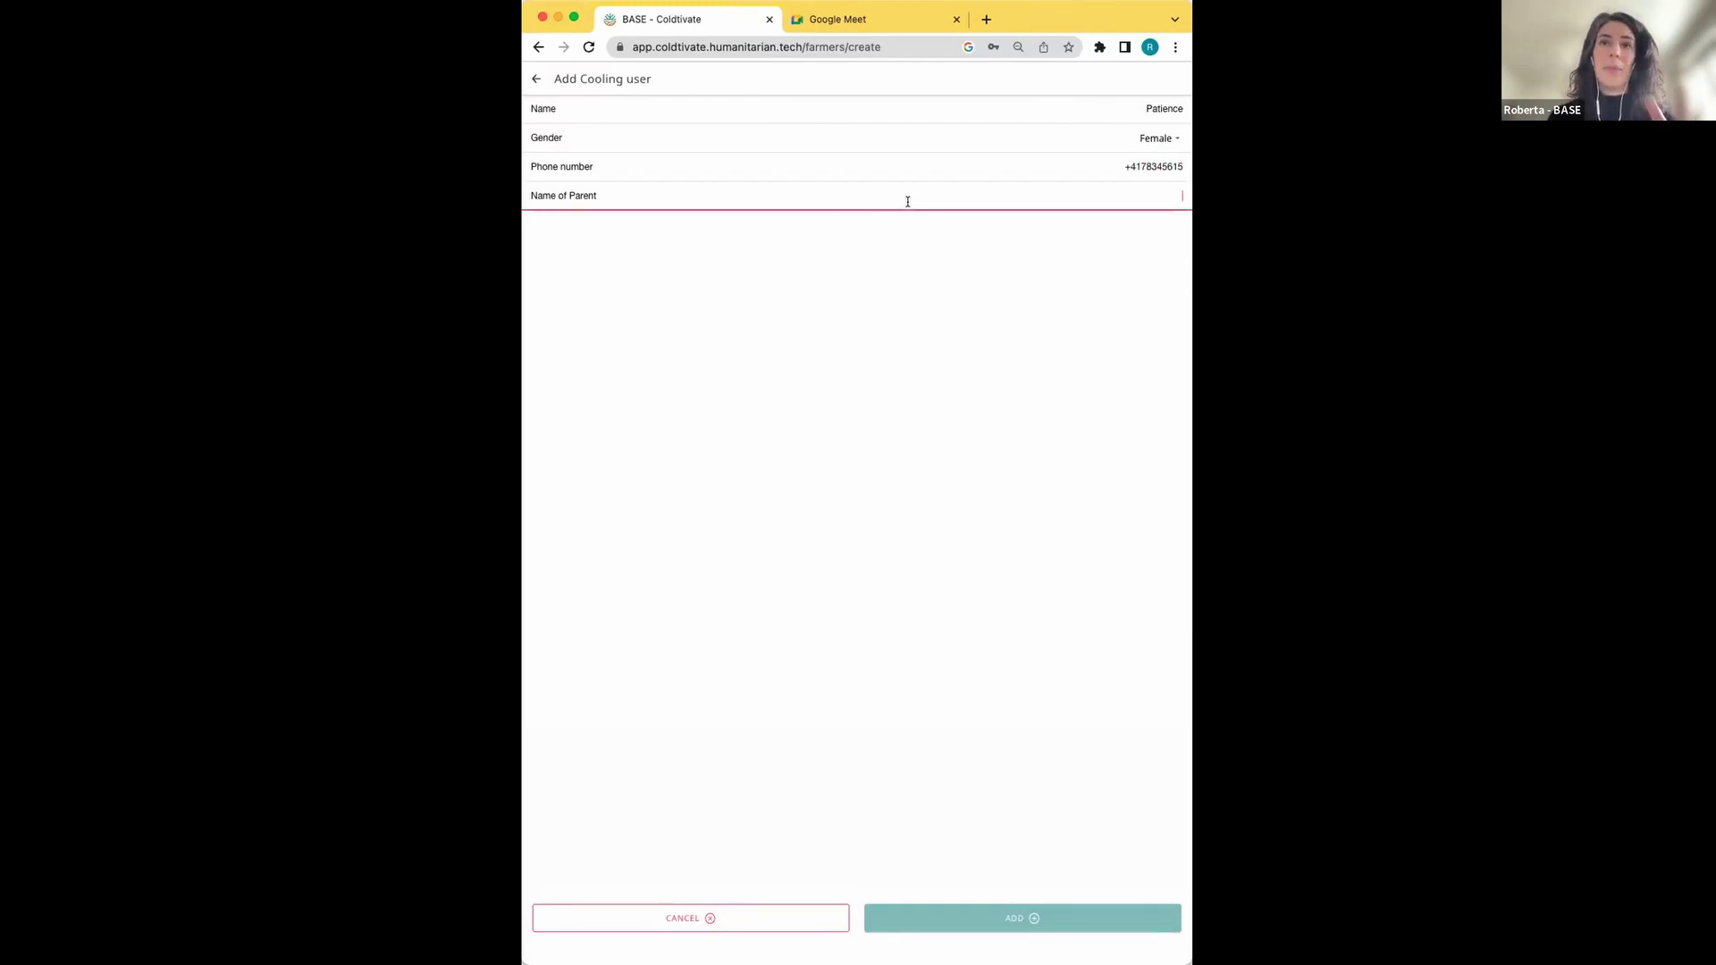
Enter the parent's name, submit, and extend the phone number after the format warning
type("Mia")
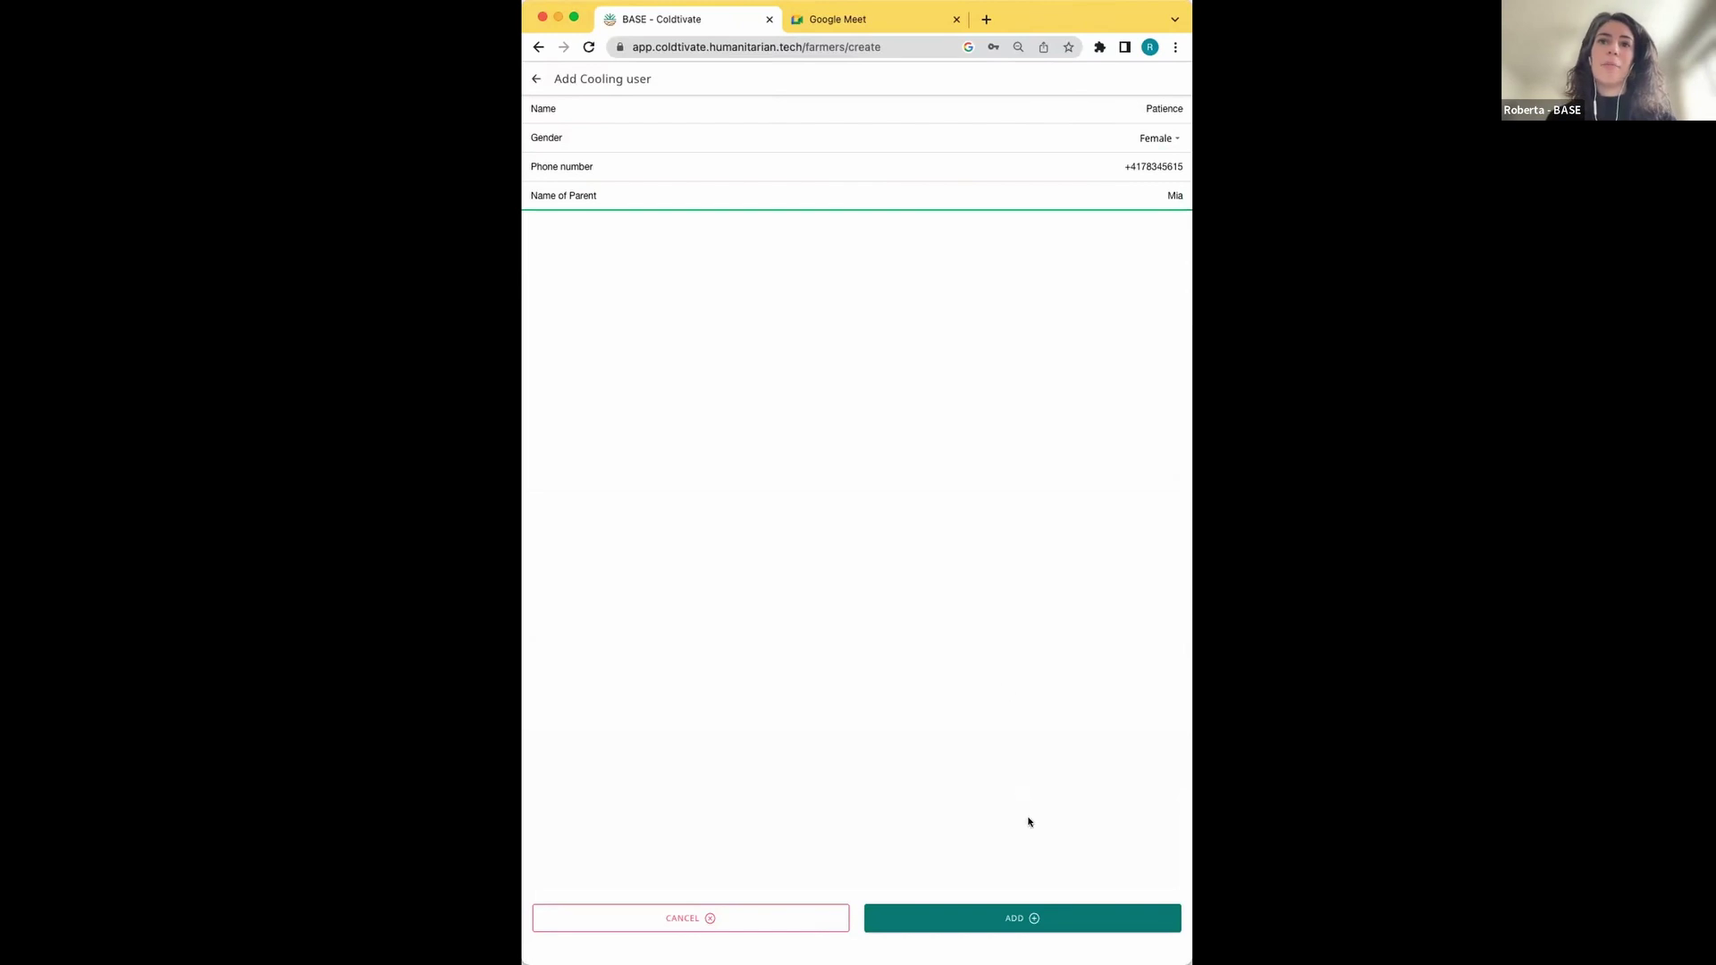
left_click(1009, 920)
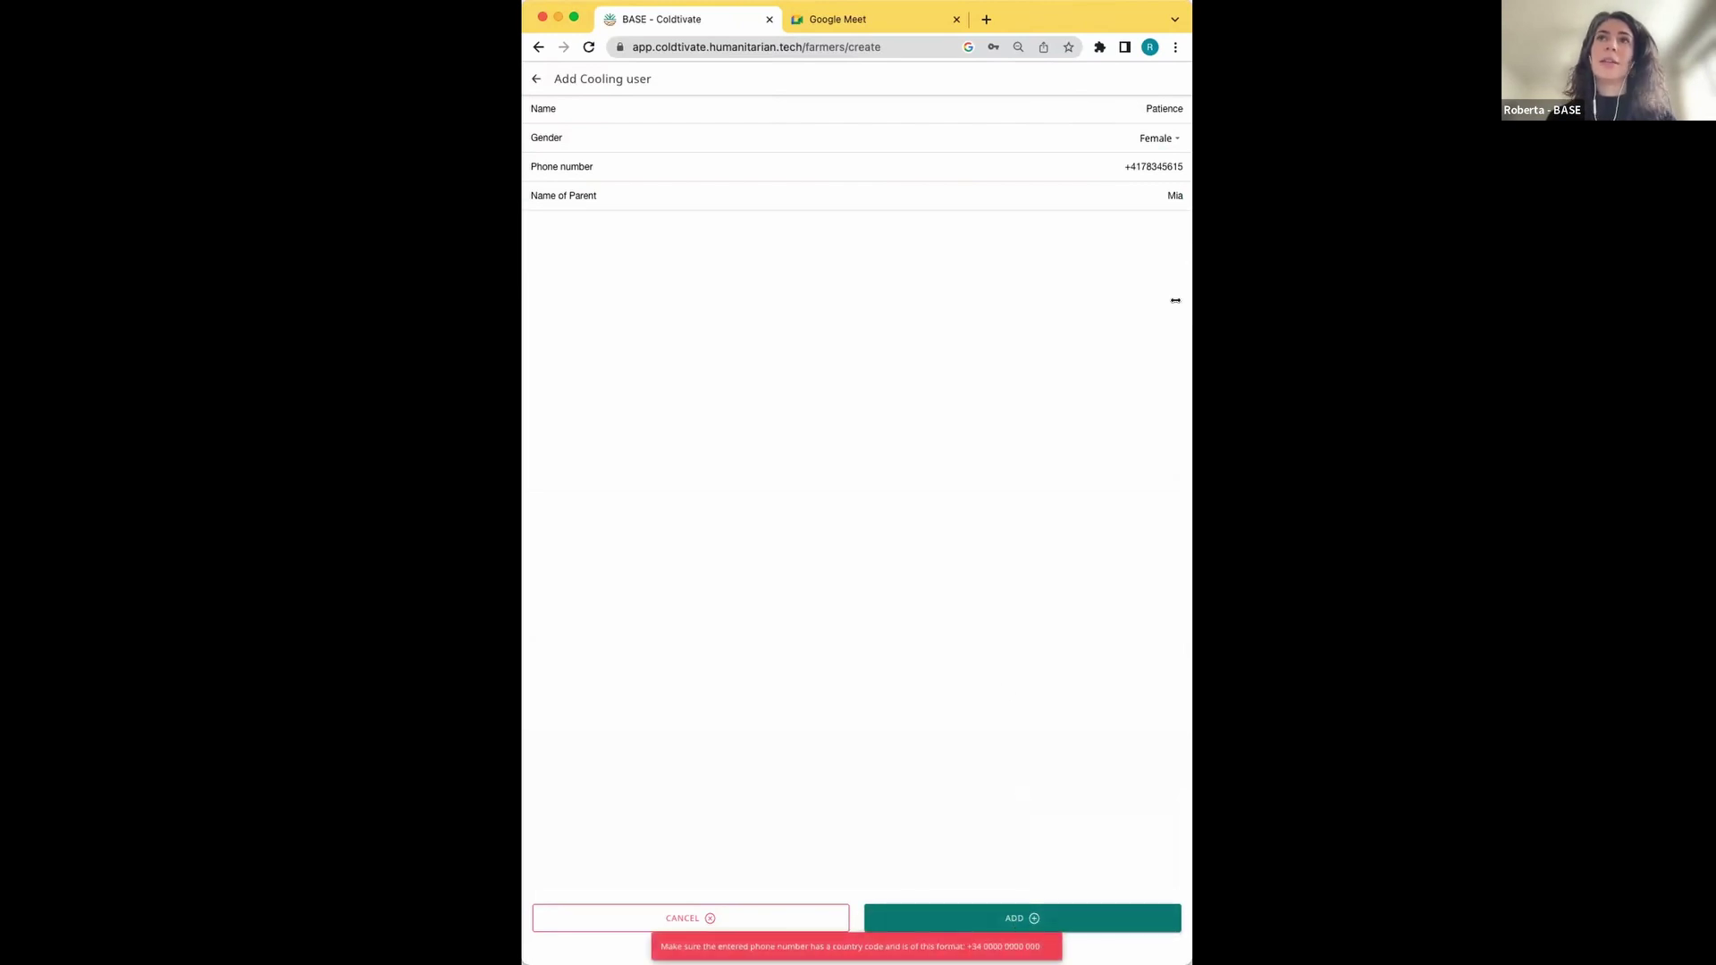
left_click(1162, 166)
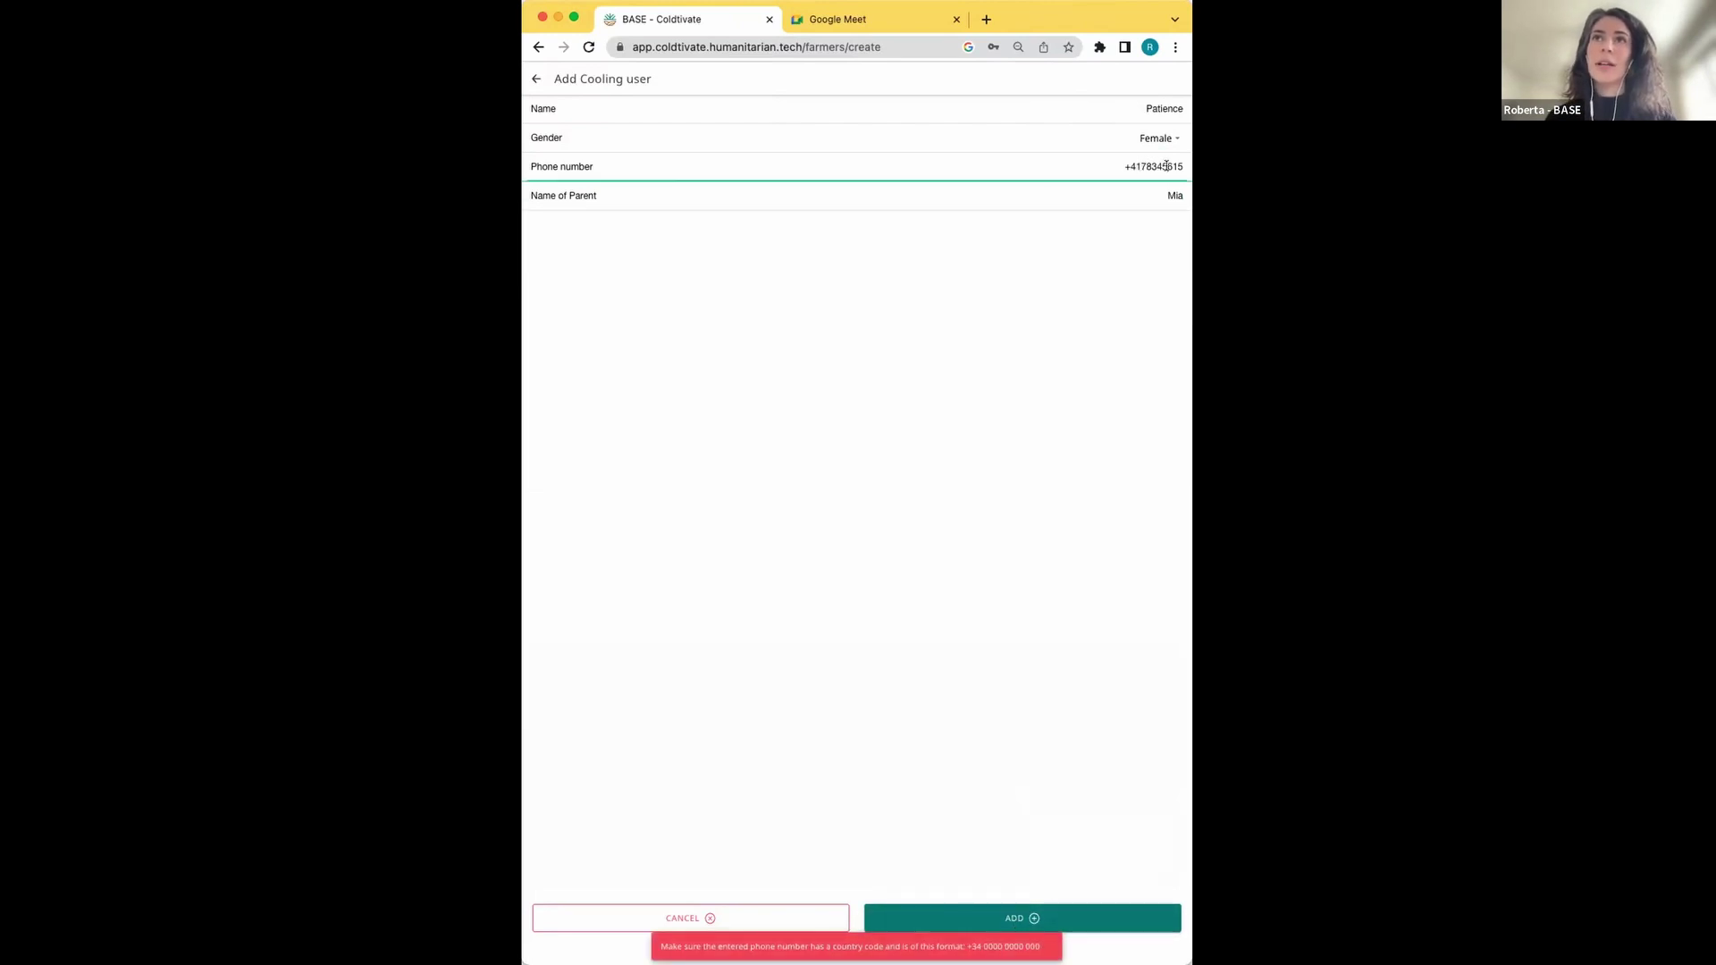
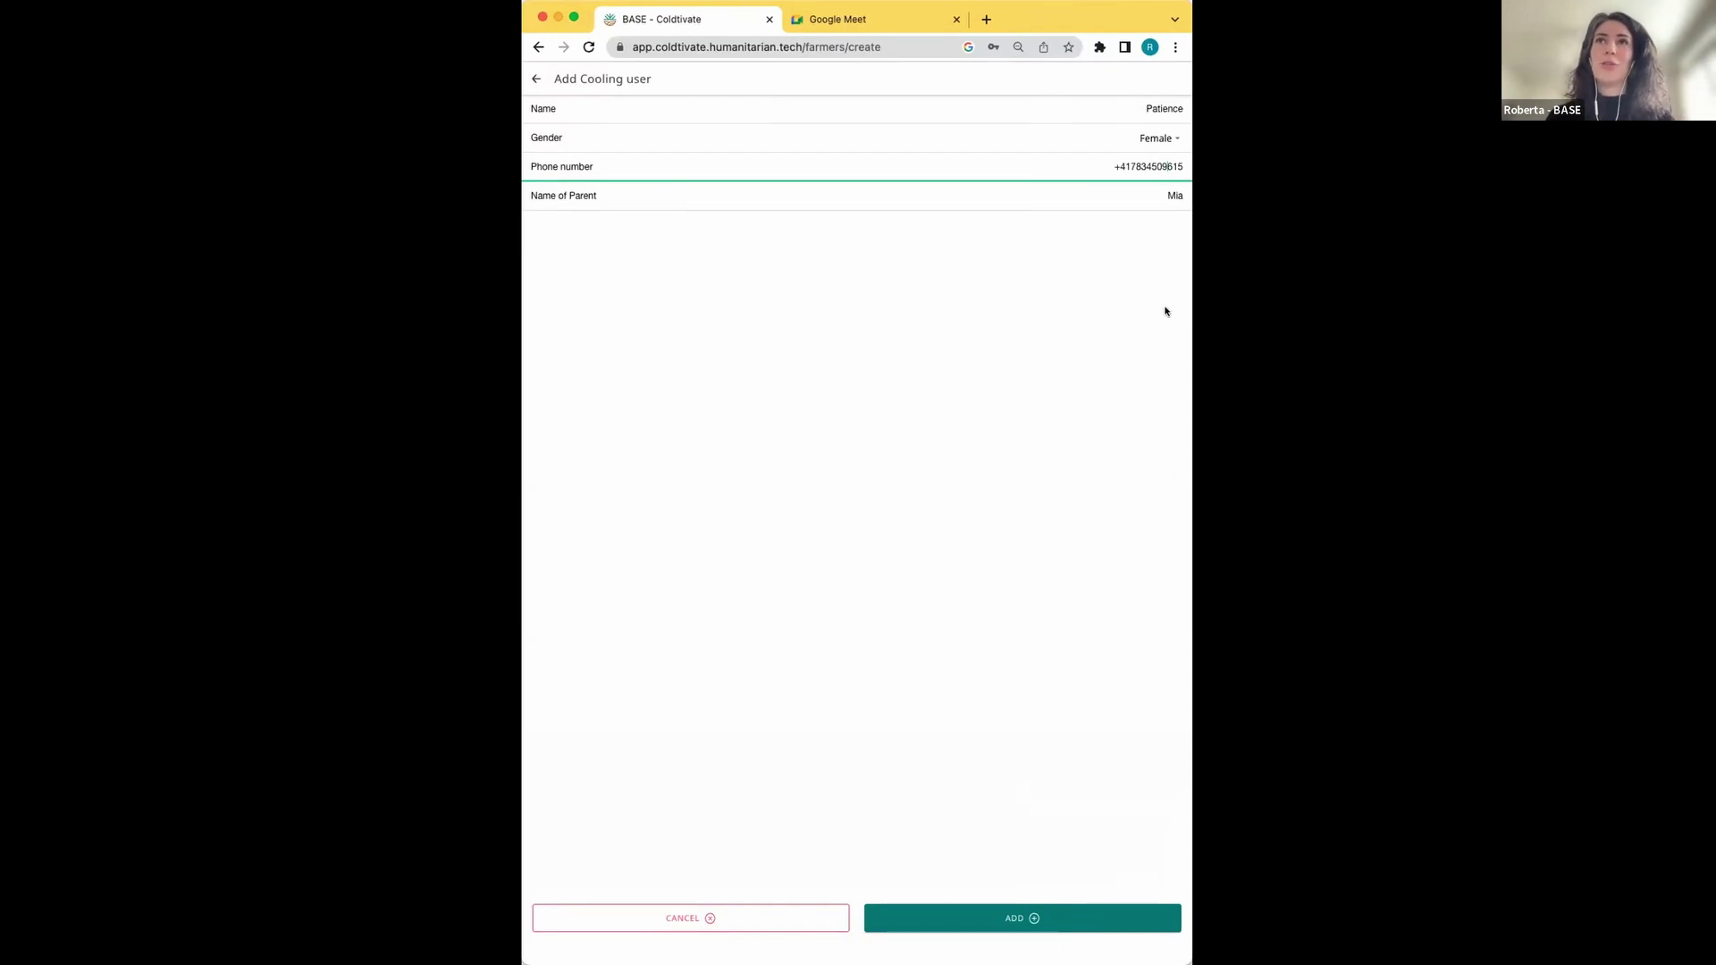
left_click(1034, 919)
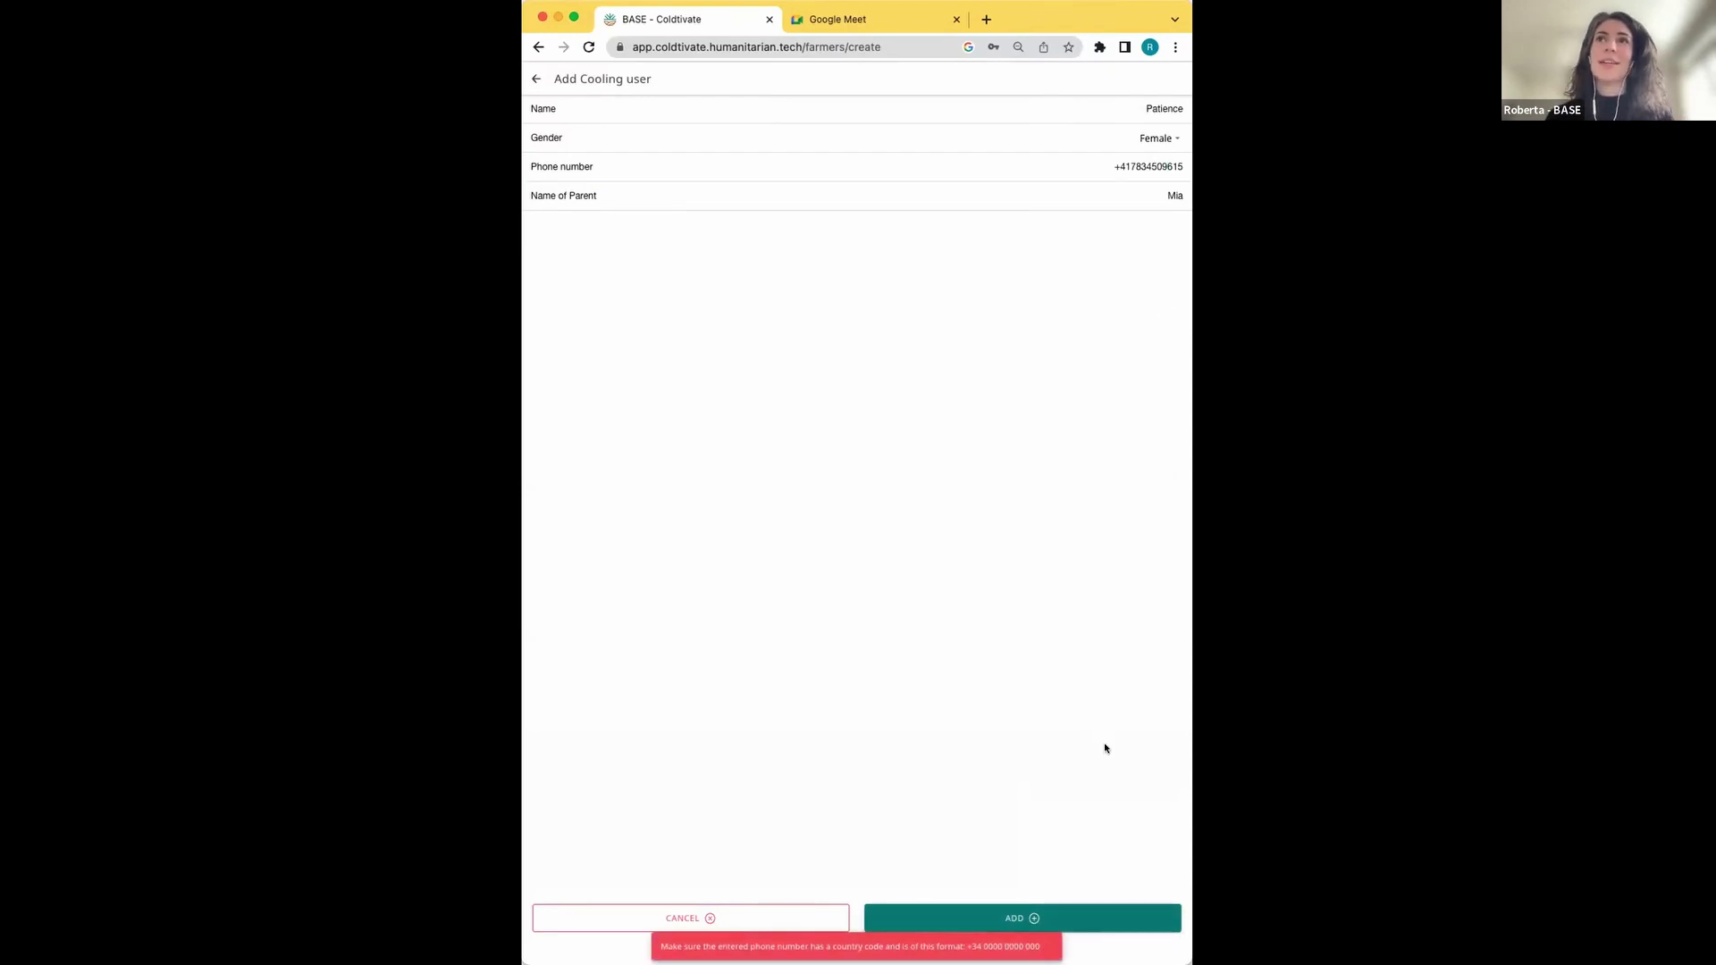
Remove a stray digit from the phone number and save the new cooling user
key("shift+Tab")
key("shift+Tab")
key("Left")
key("BackSpace")
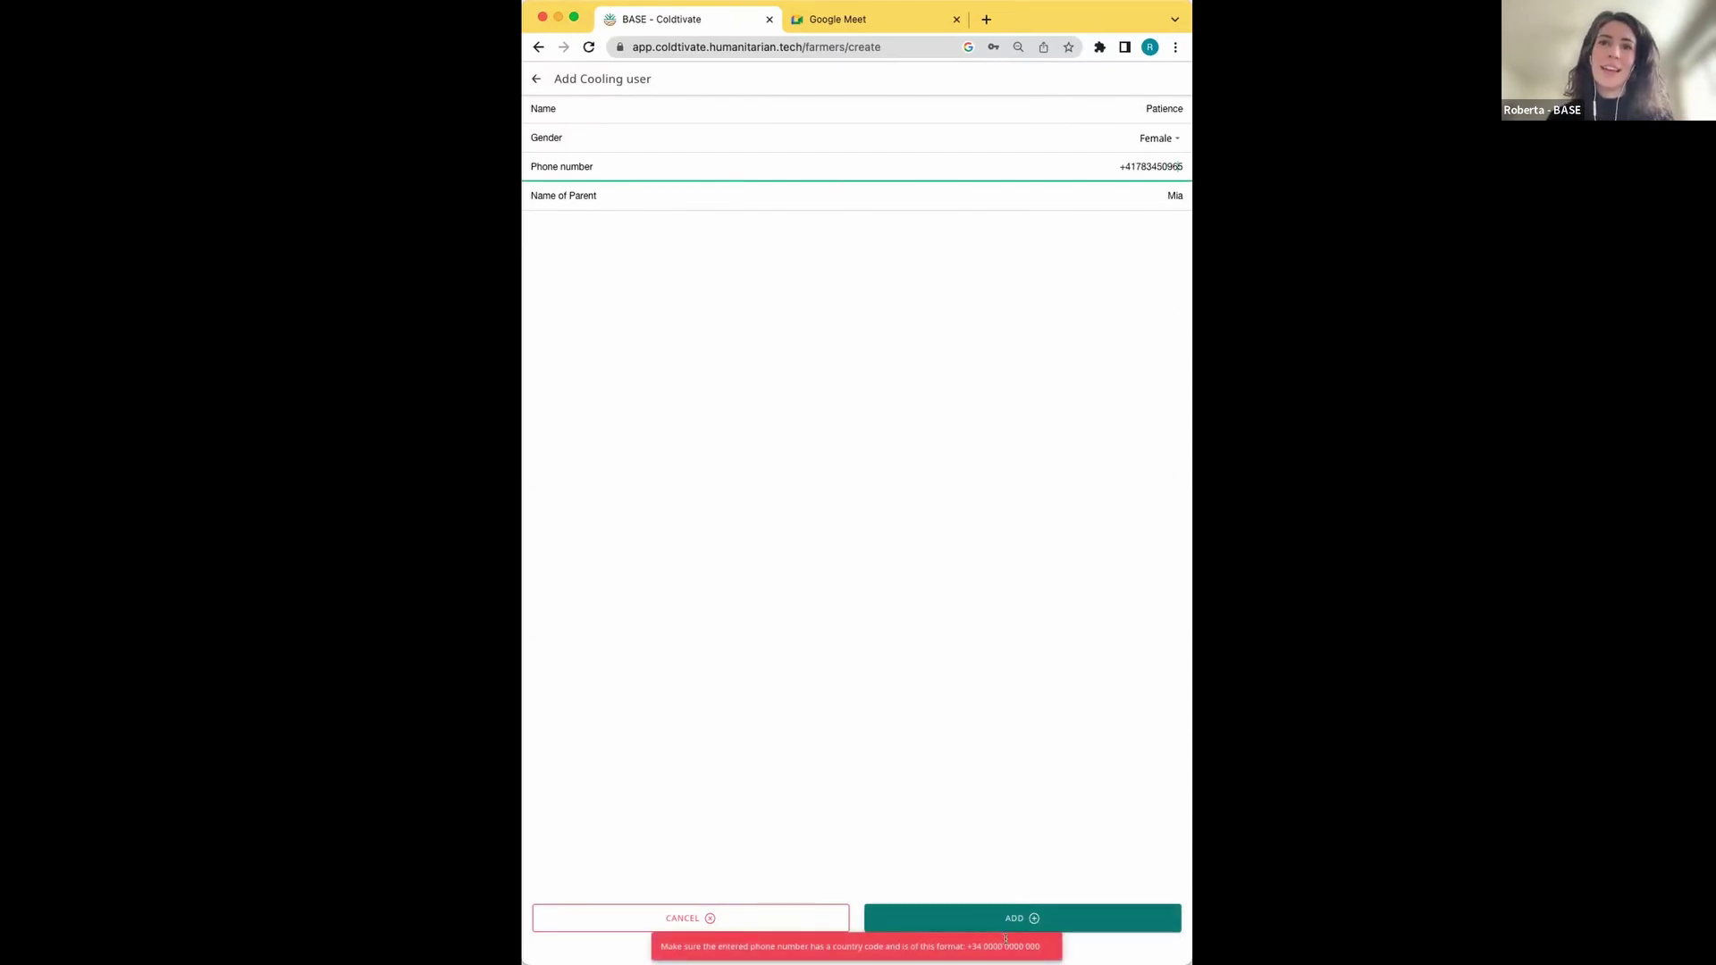
left_click(1004, 919)
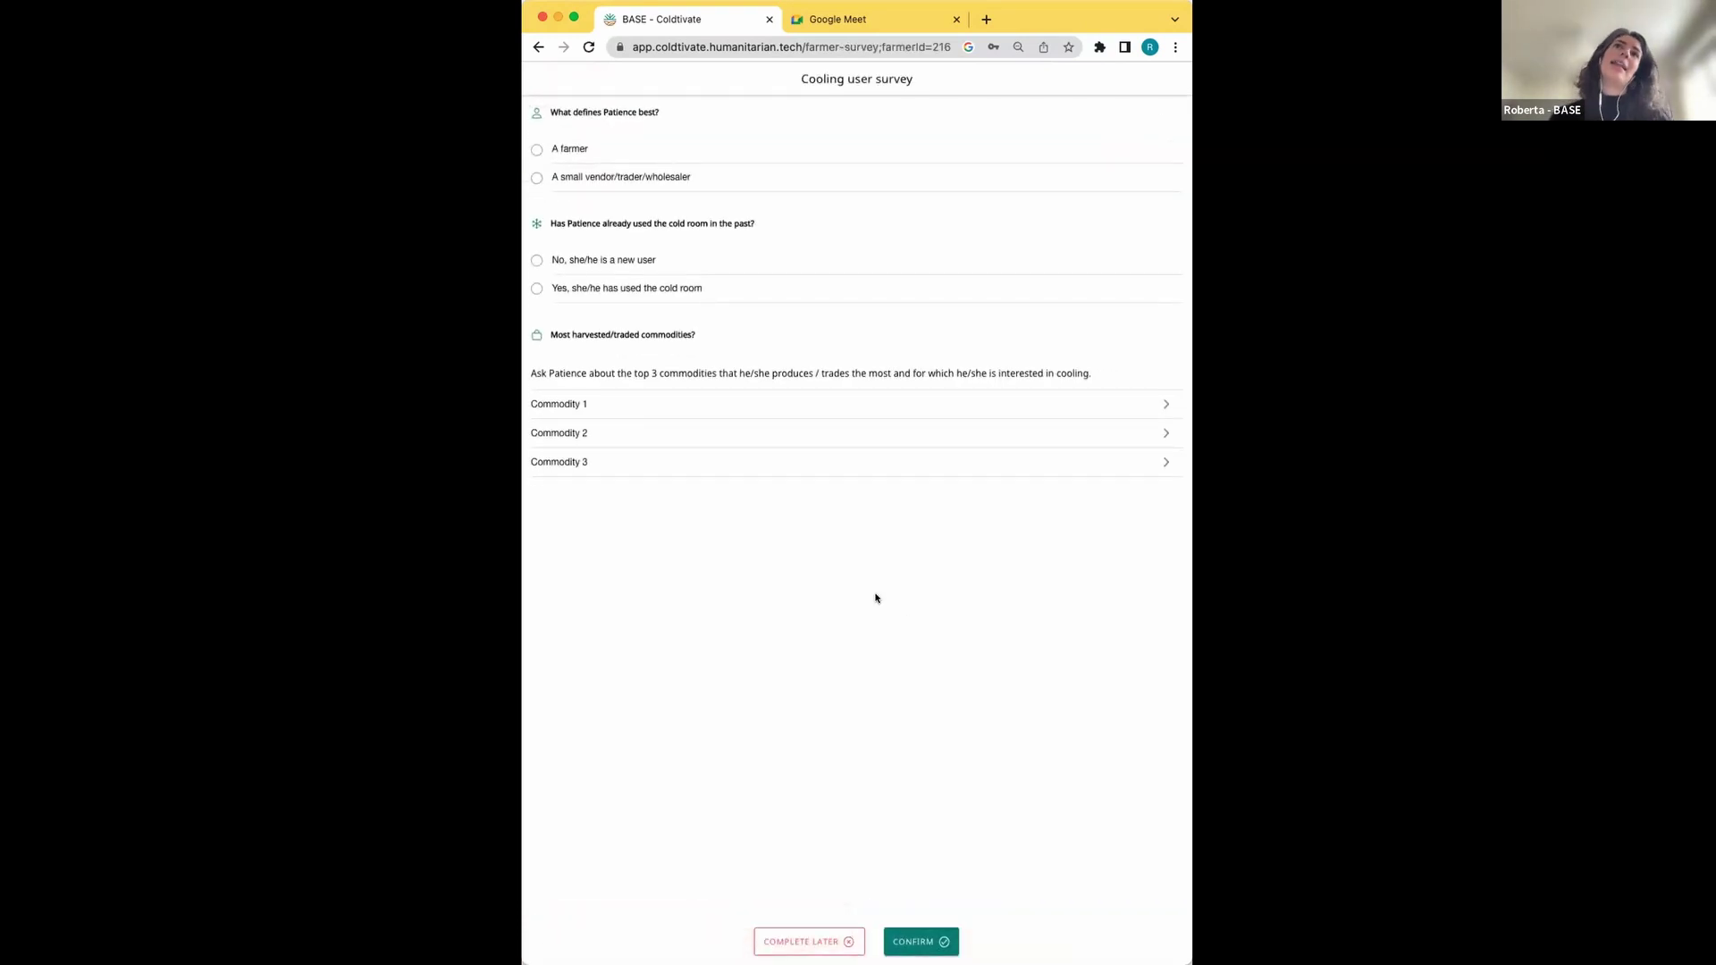
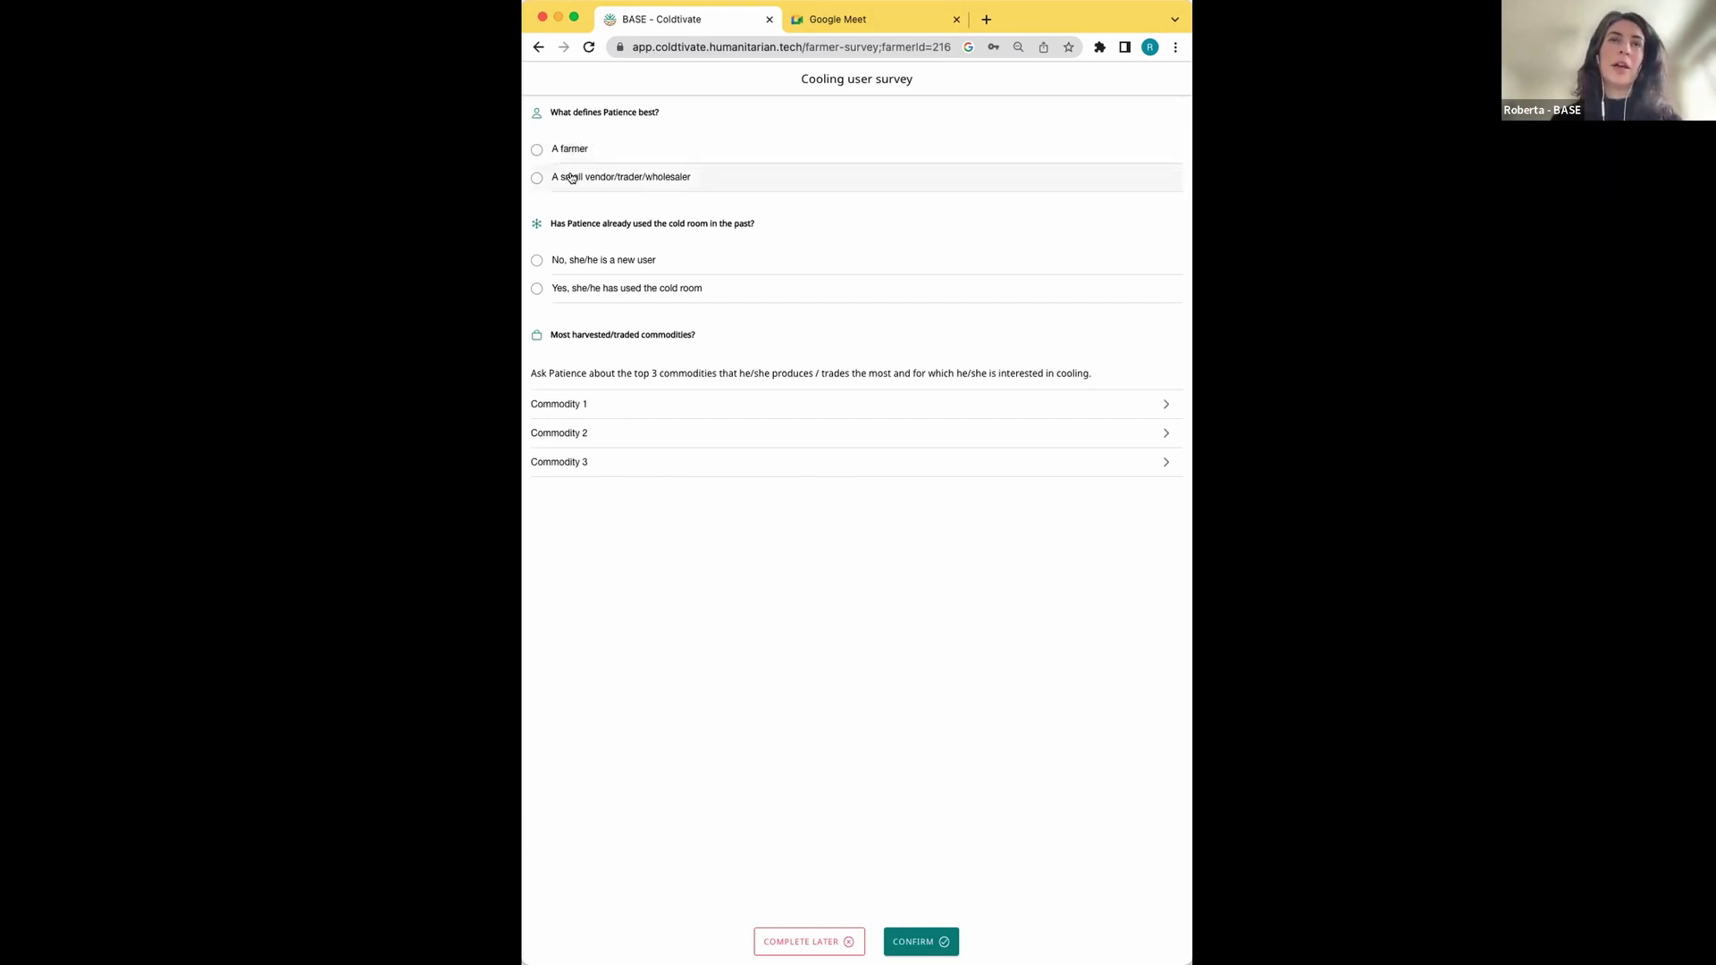
Mark the respondent as a farmer who has already used the cold room
left_click(573, 149)
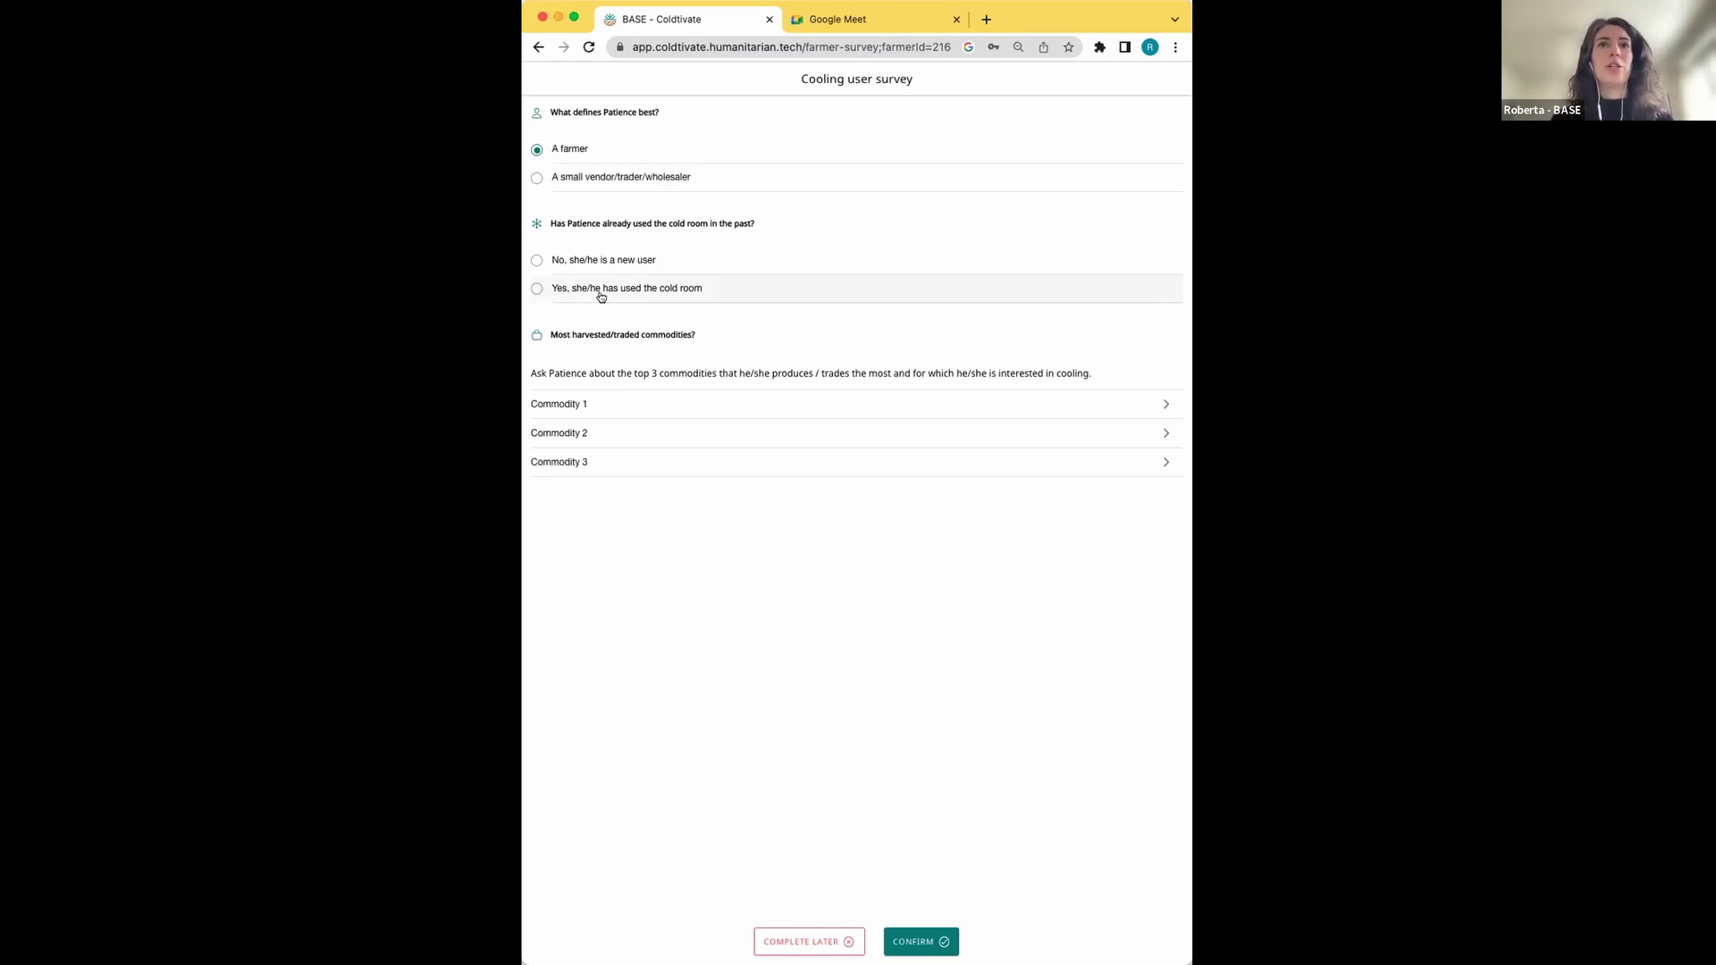
left_click(601, 294)
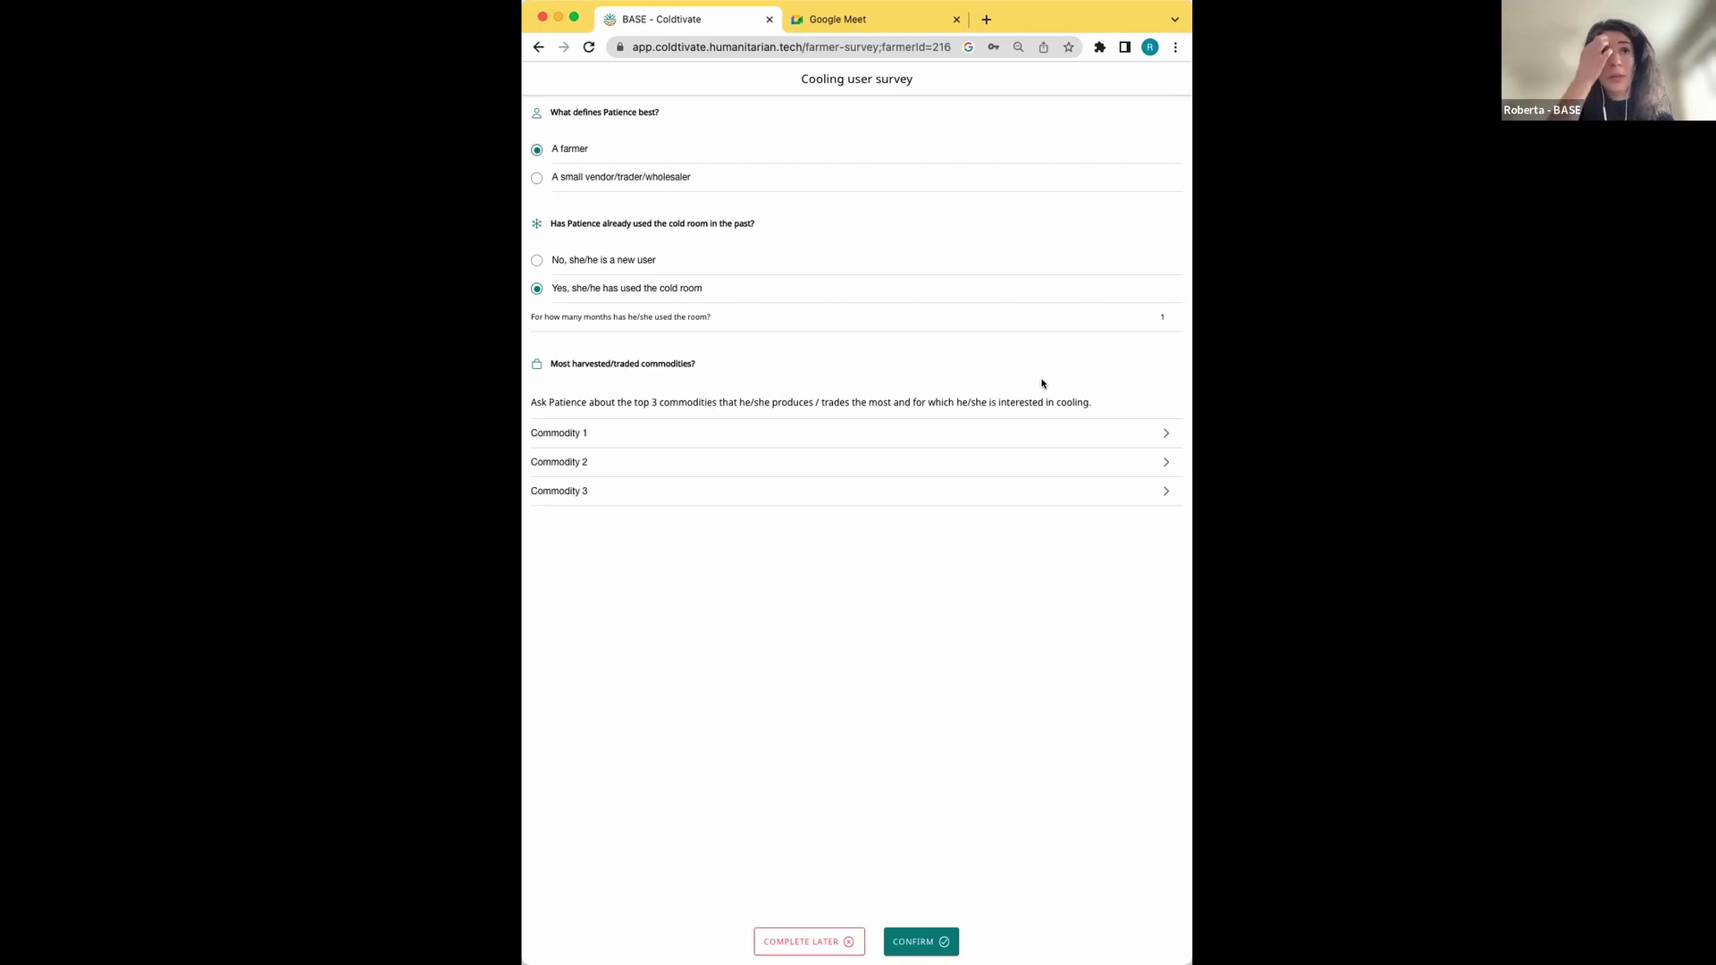
Enter 4 months of cold room use and expand the Commodity 1 questions
left_click(1163, 316)
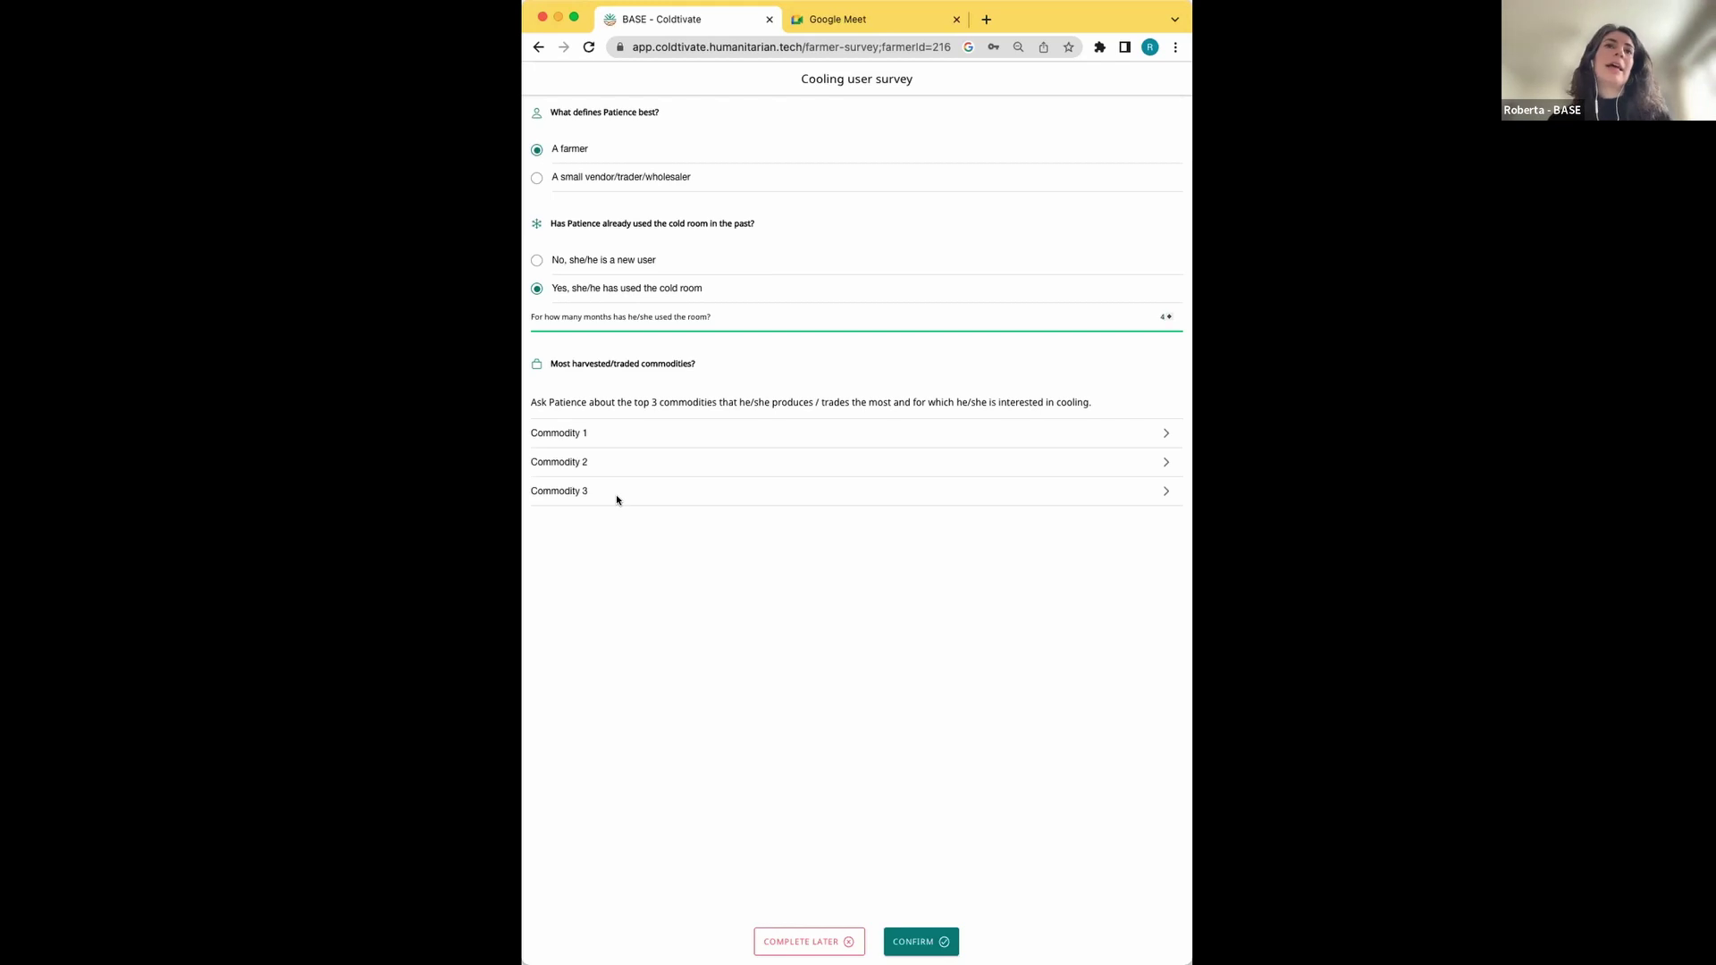
left_click(630, 435)
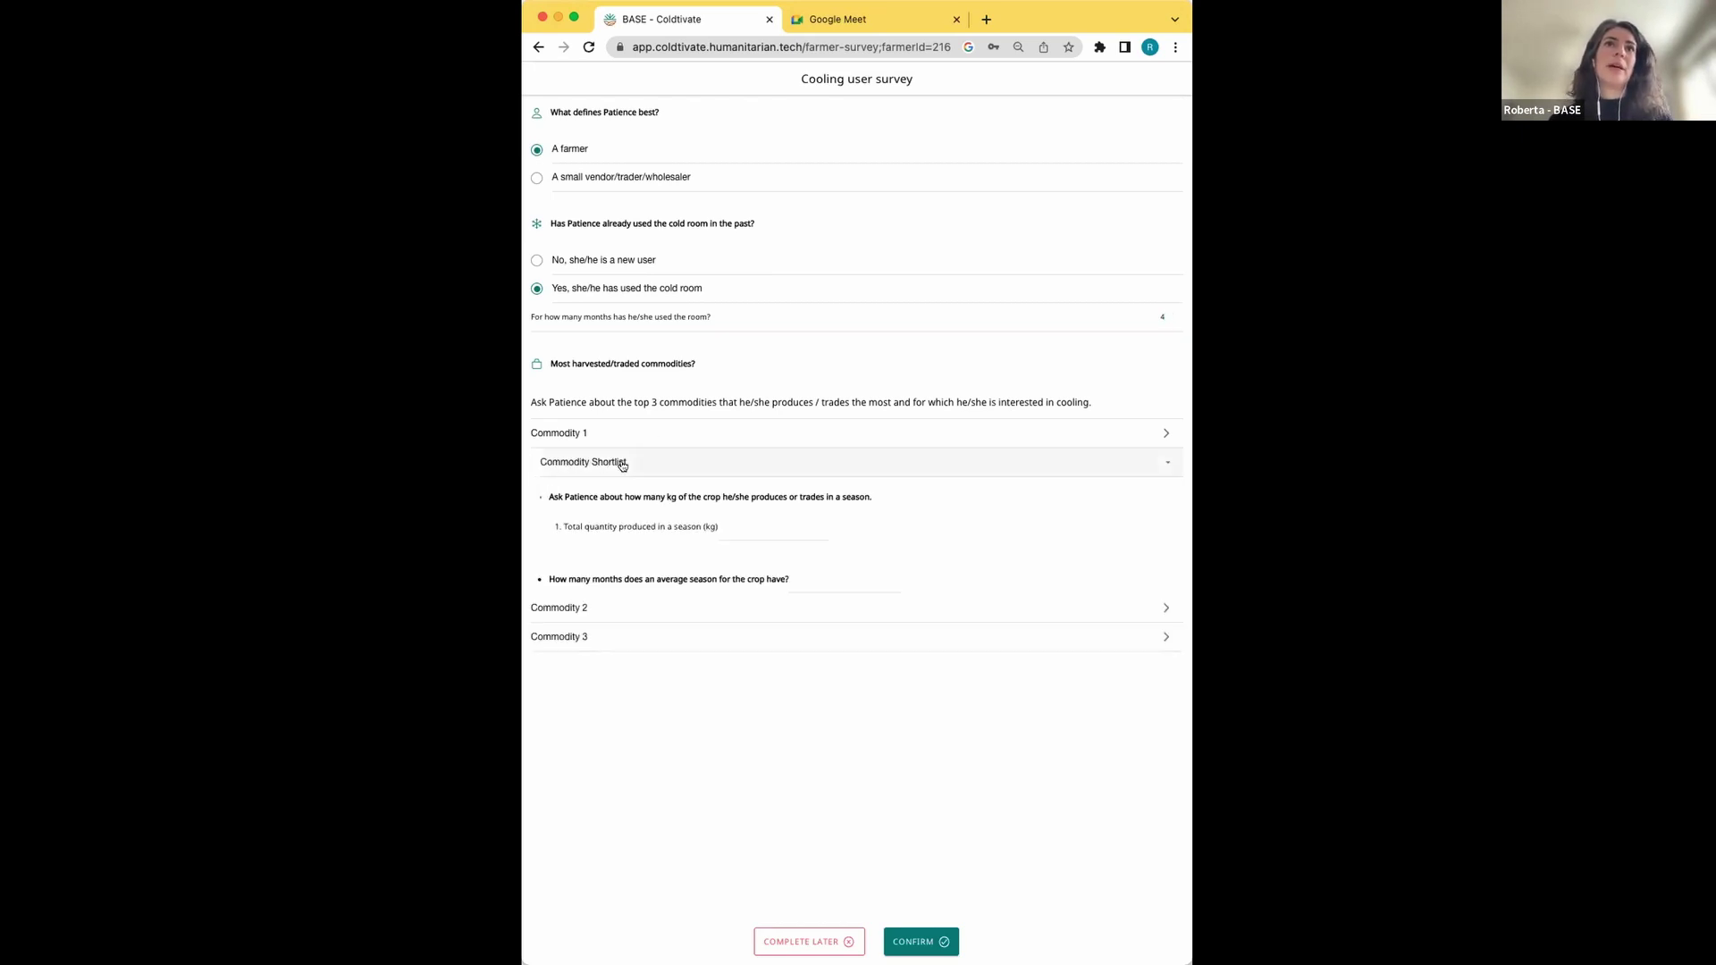
Choose Carrot from the commodity shortlist and enter 1000 kg as total seasonal quantity
left_click(1019, 467)
scroll(862, 547, "down", 5)
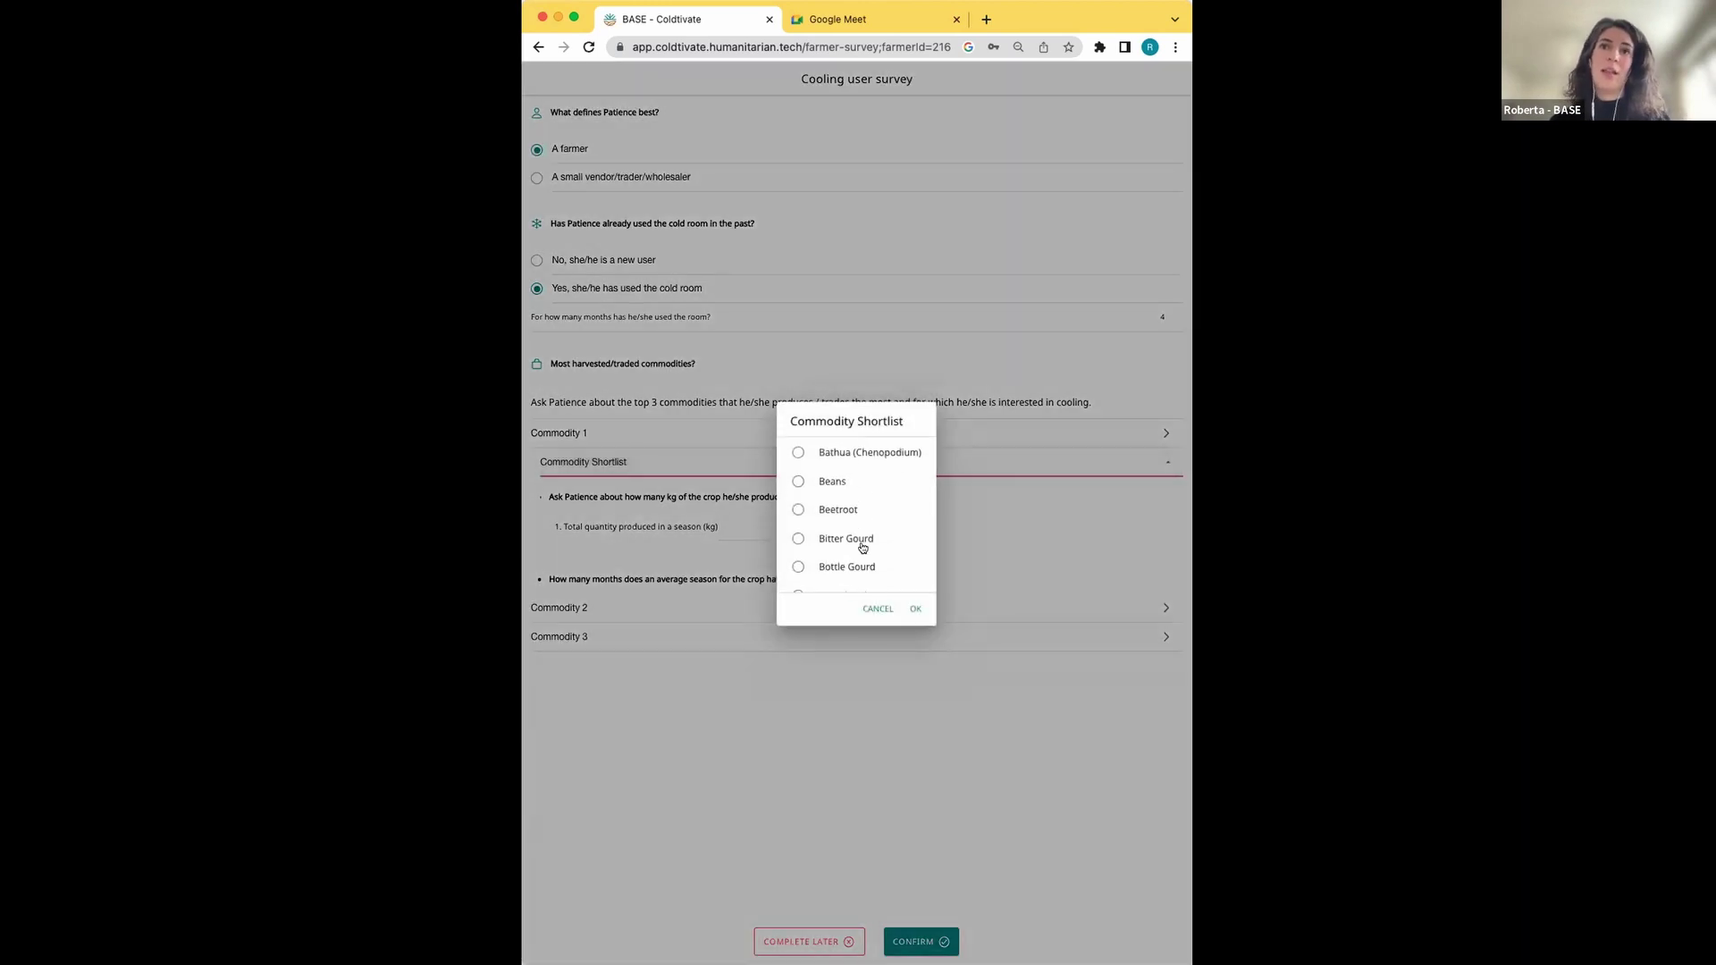
scroll(862, 547, "down", 1)
left_click(835, 536)
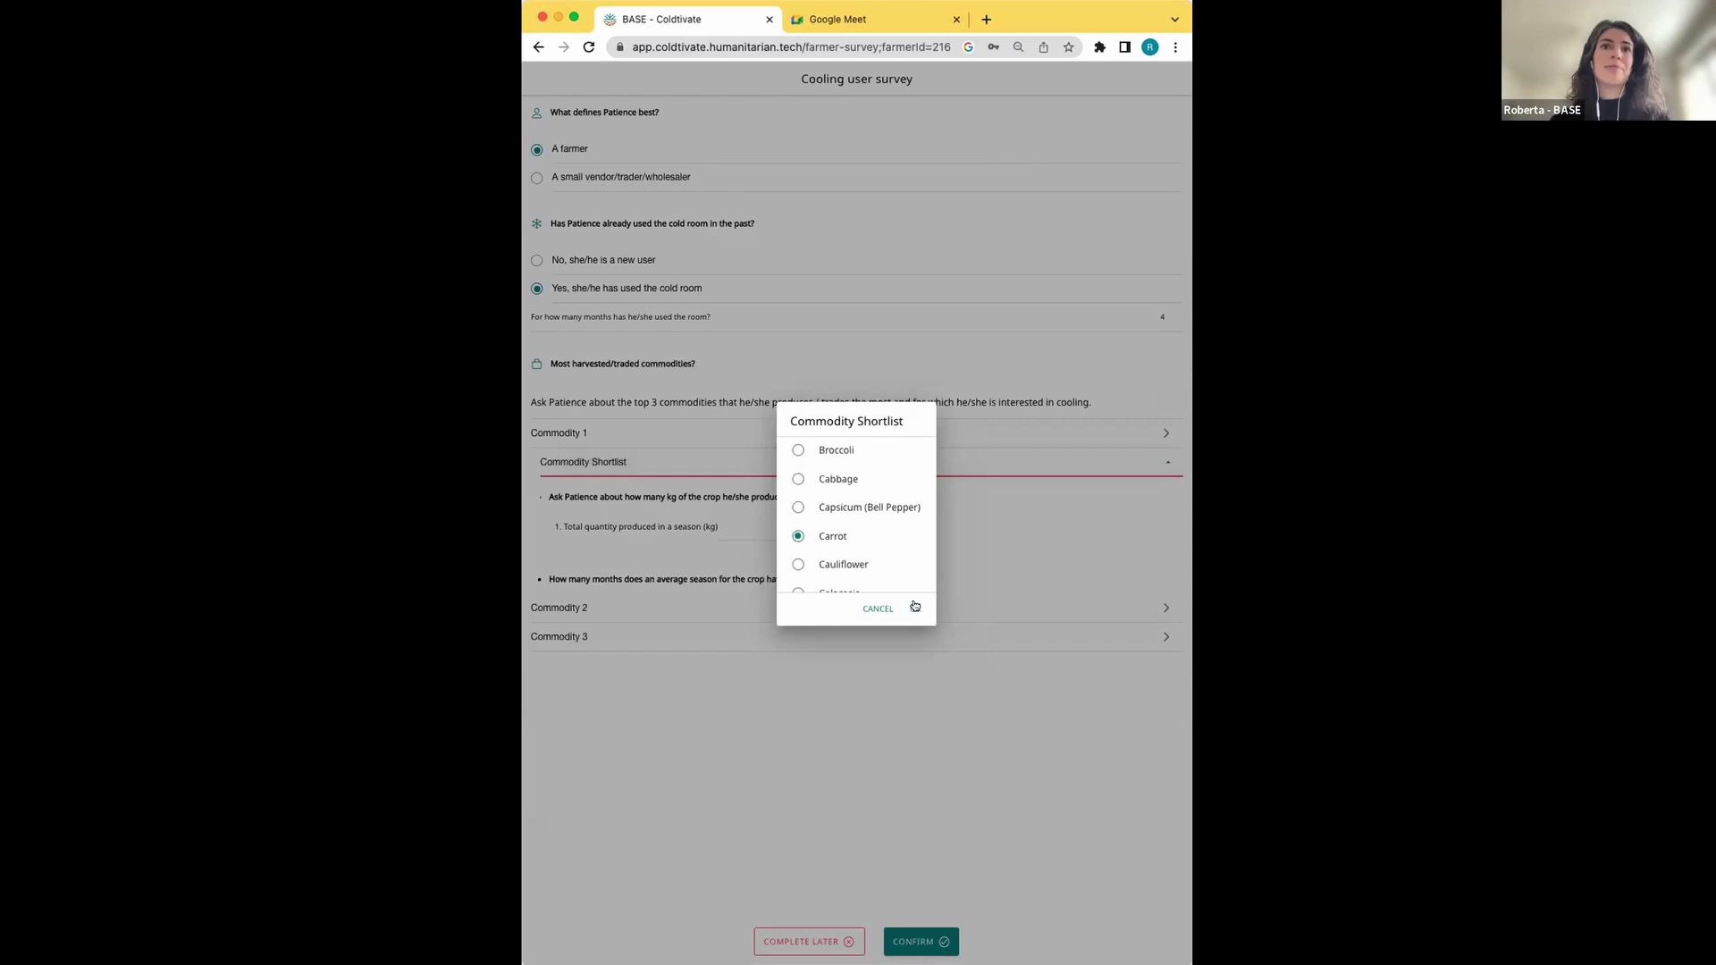
left_click(913, 608)
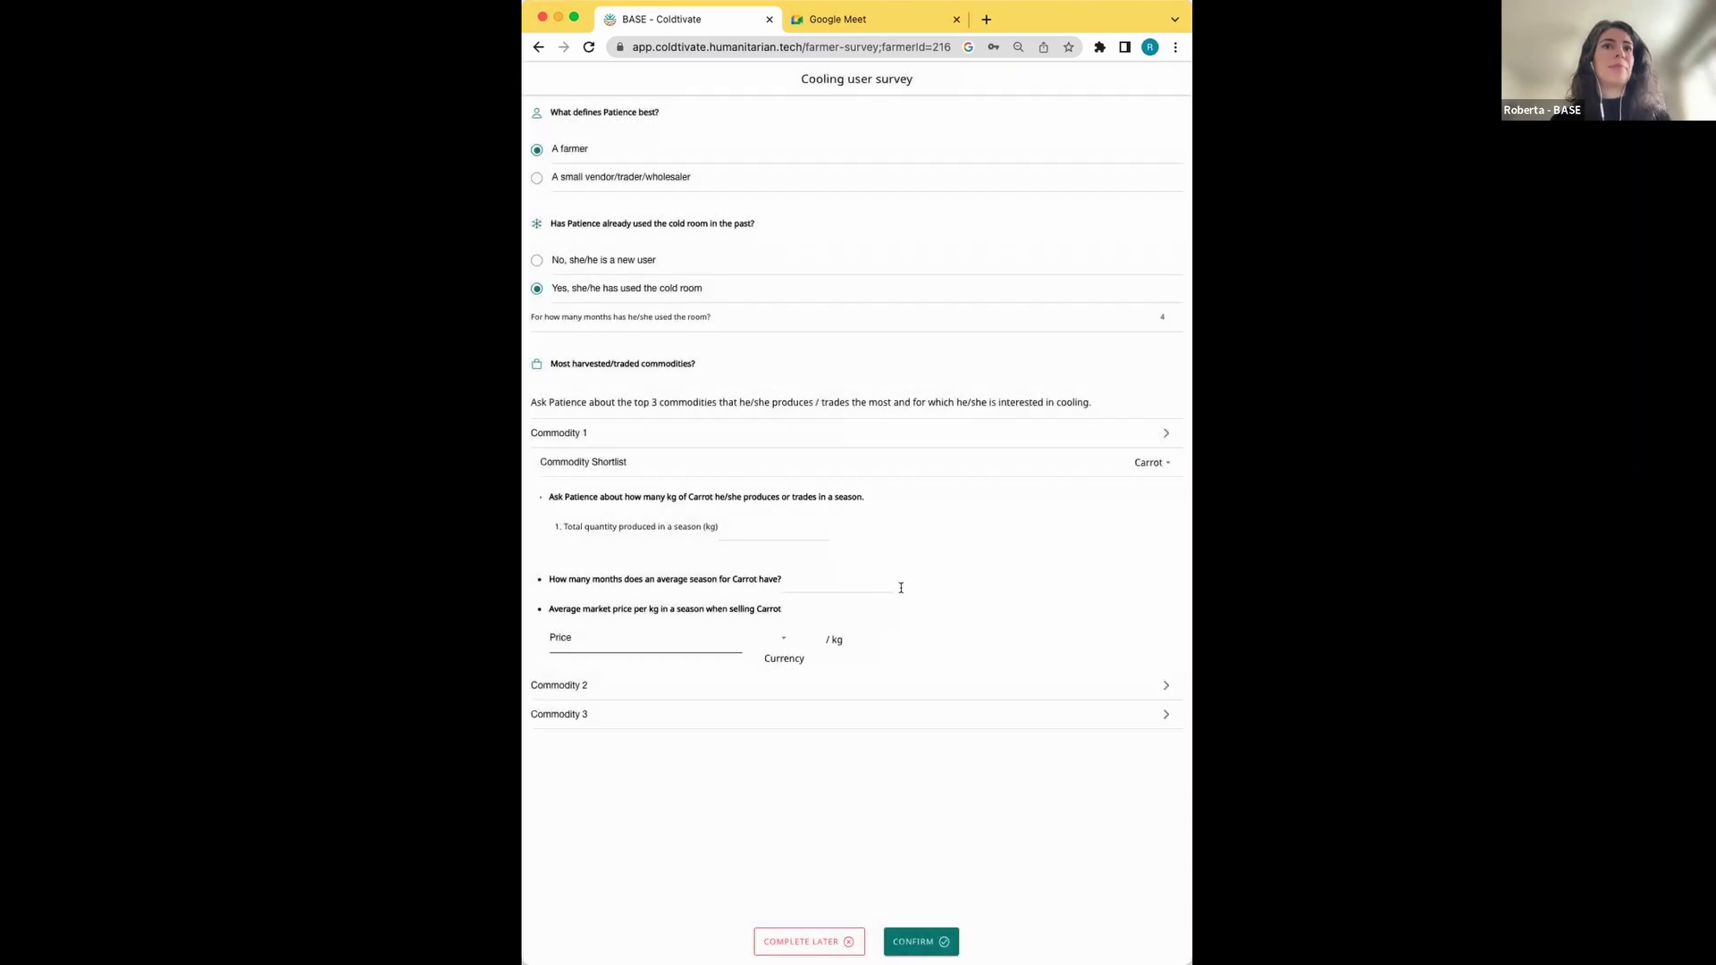
left_click(774, 529)
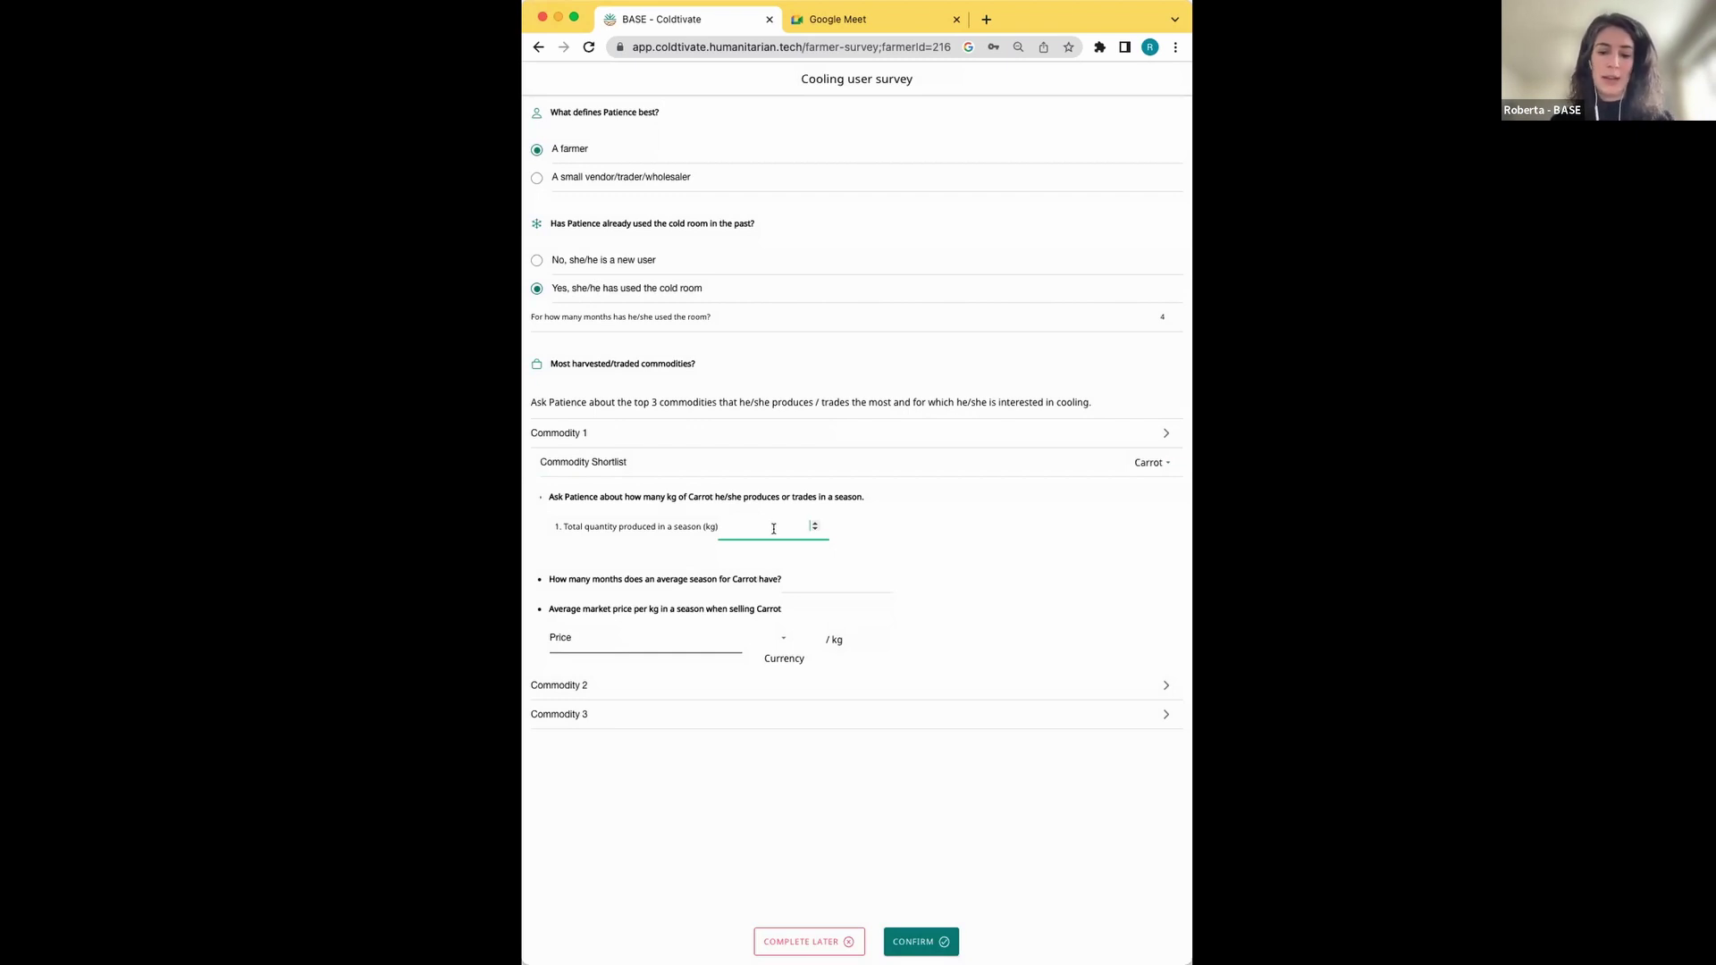
type("1000")
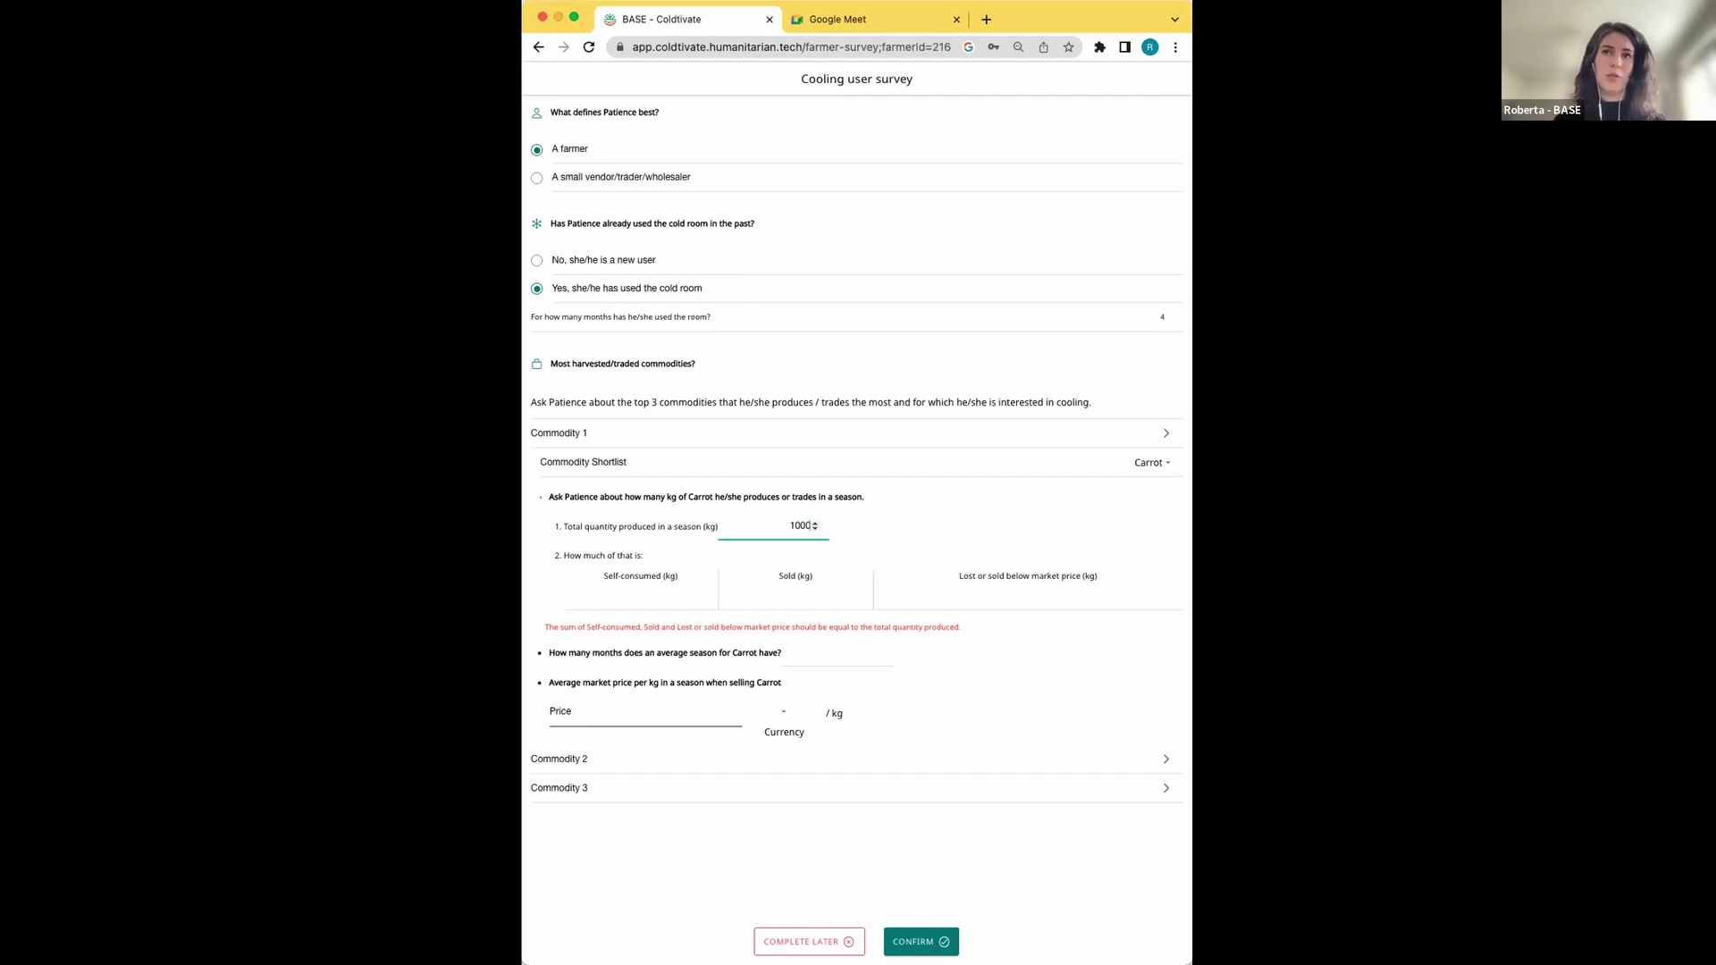
Record Carrot as 300 kg lost, 700 sold, 0 self-consumed, with a 4-month season
left_click(982, 599)
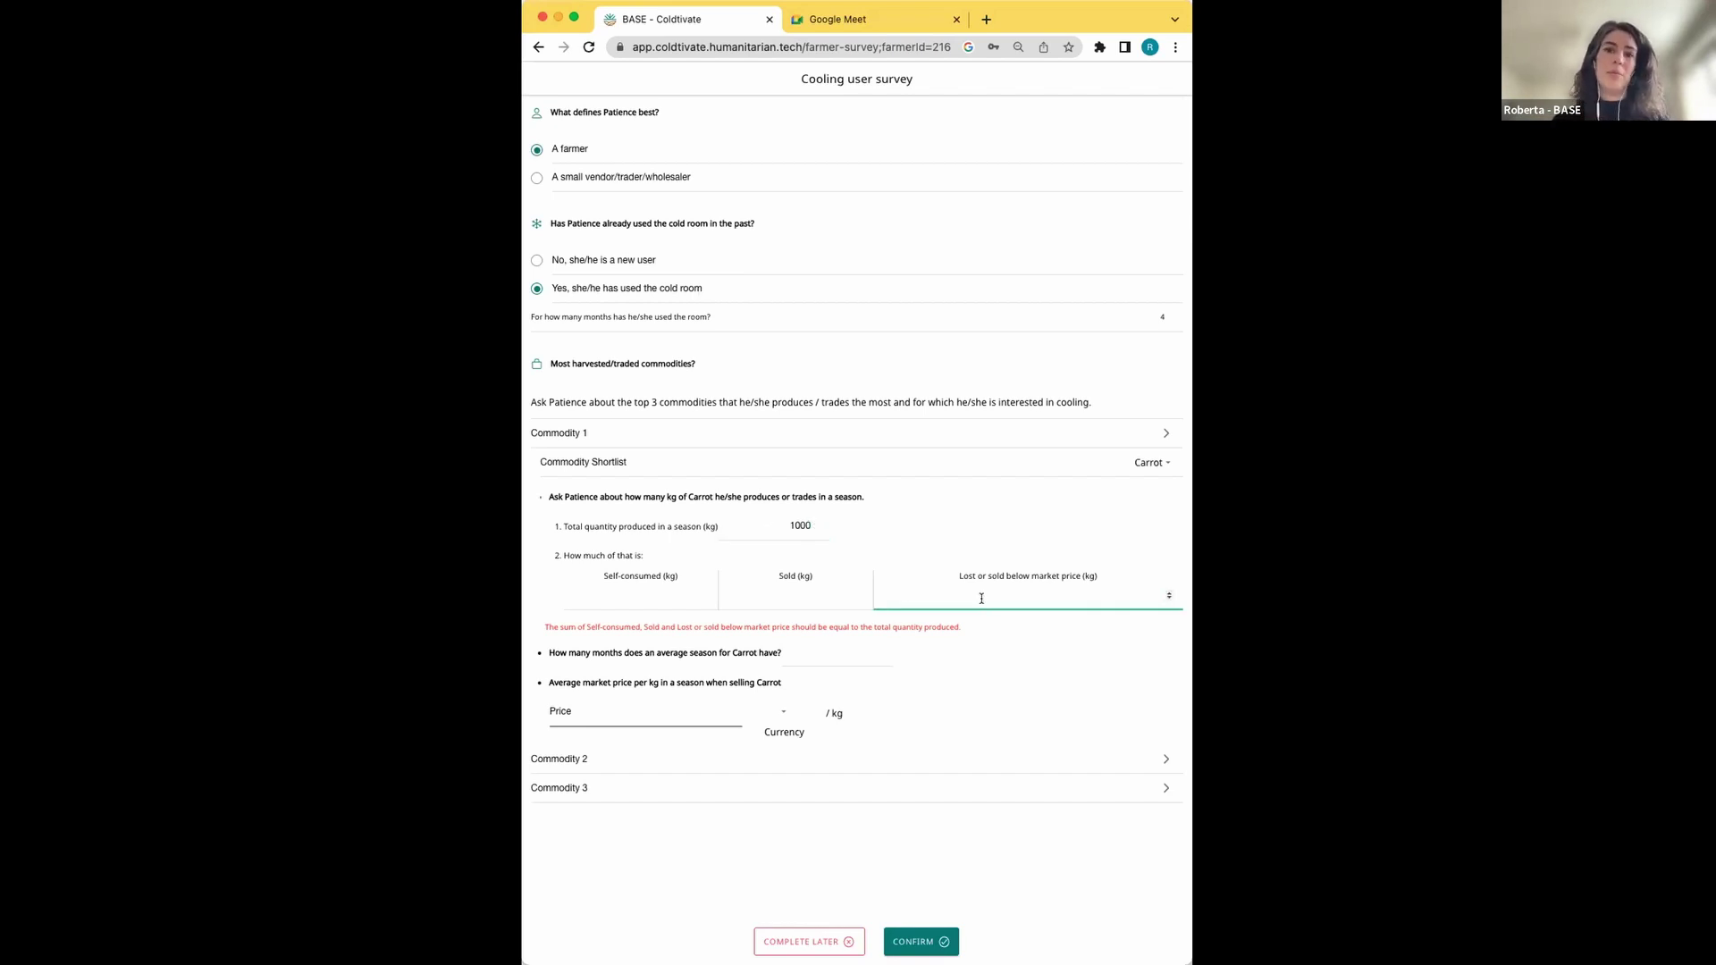
type("300")
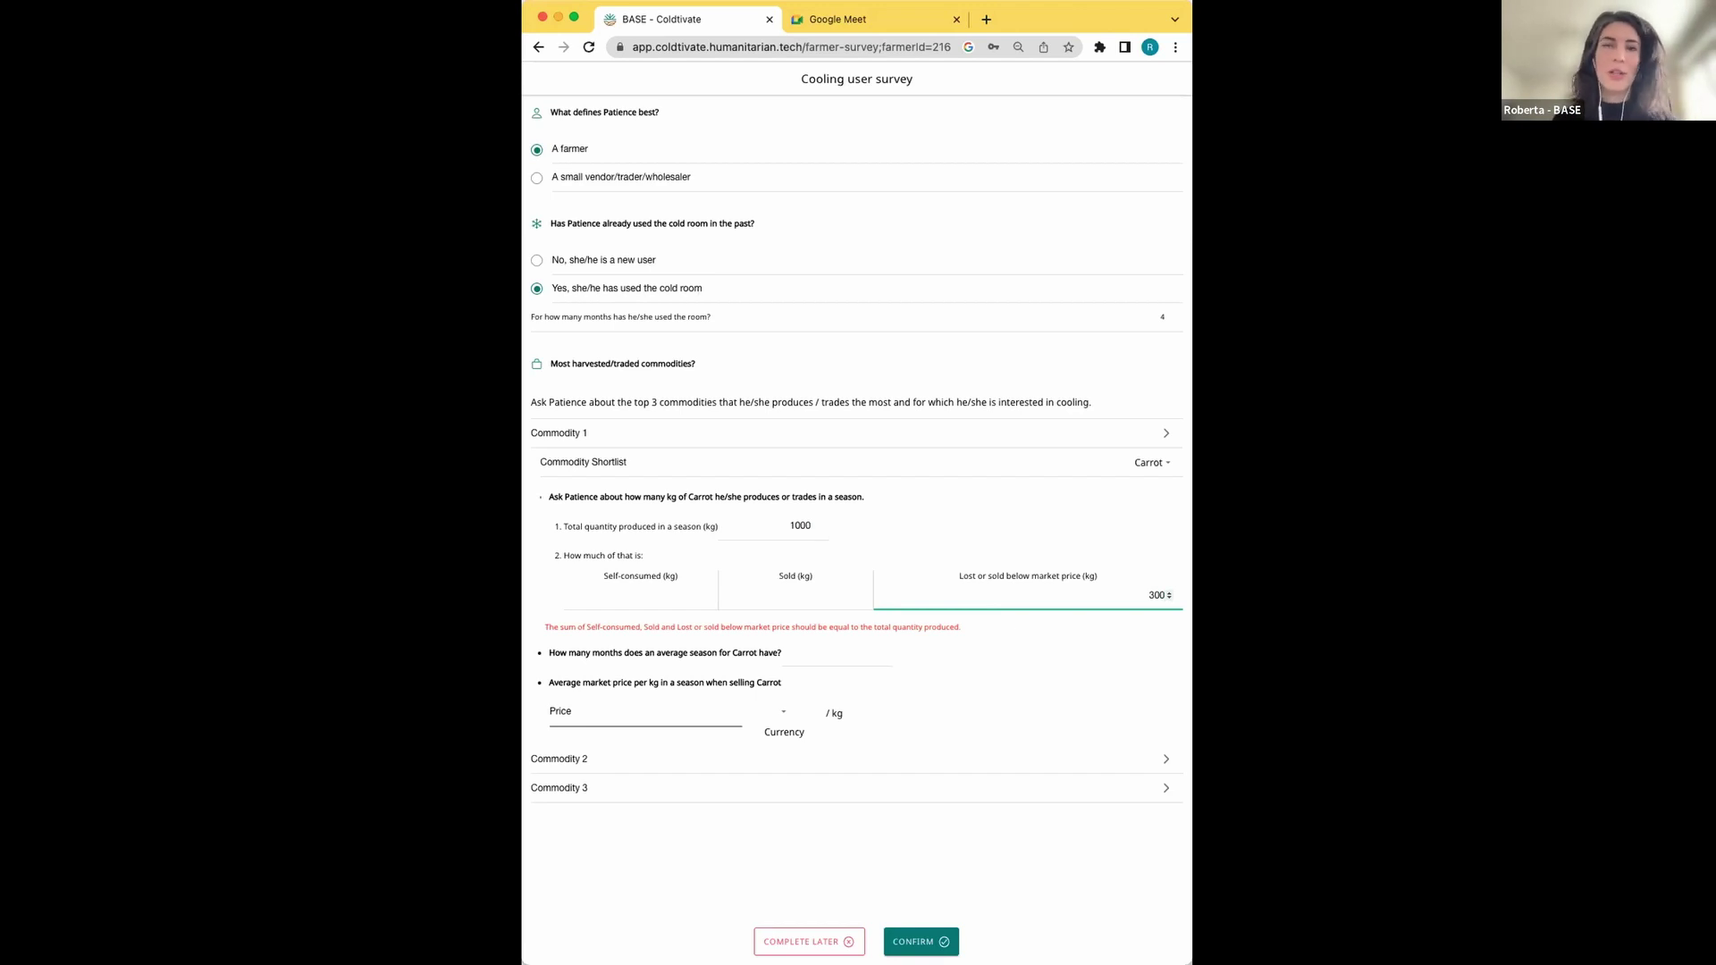
left_click(790, 597)
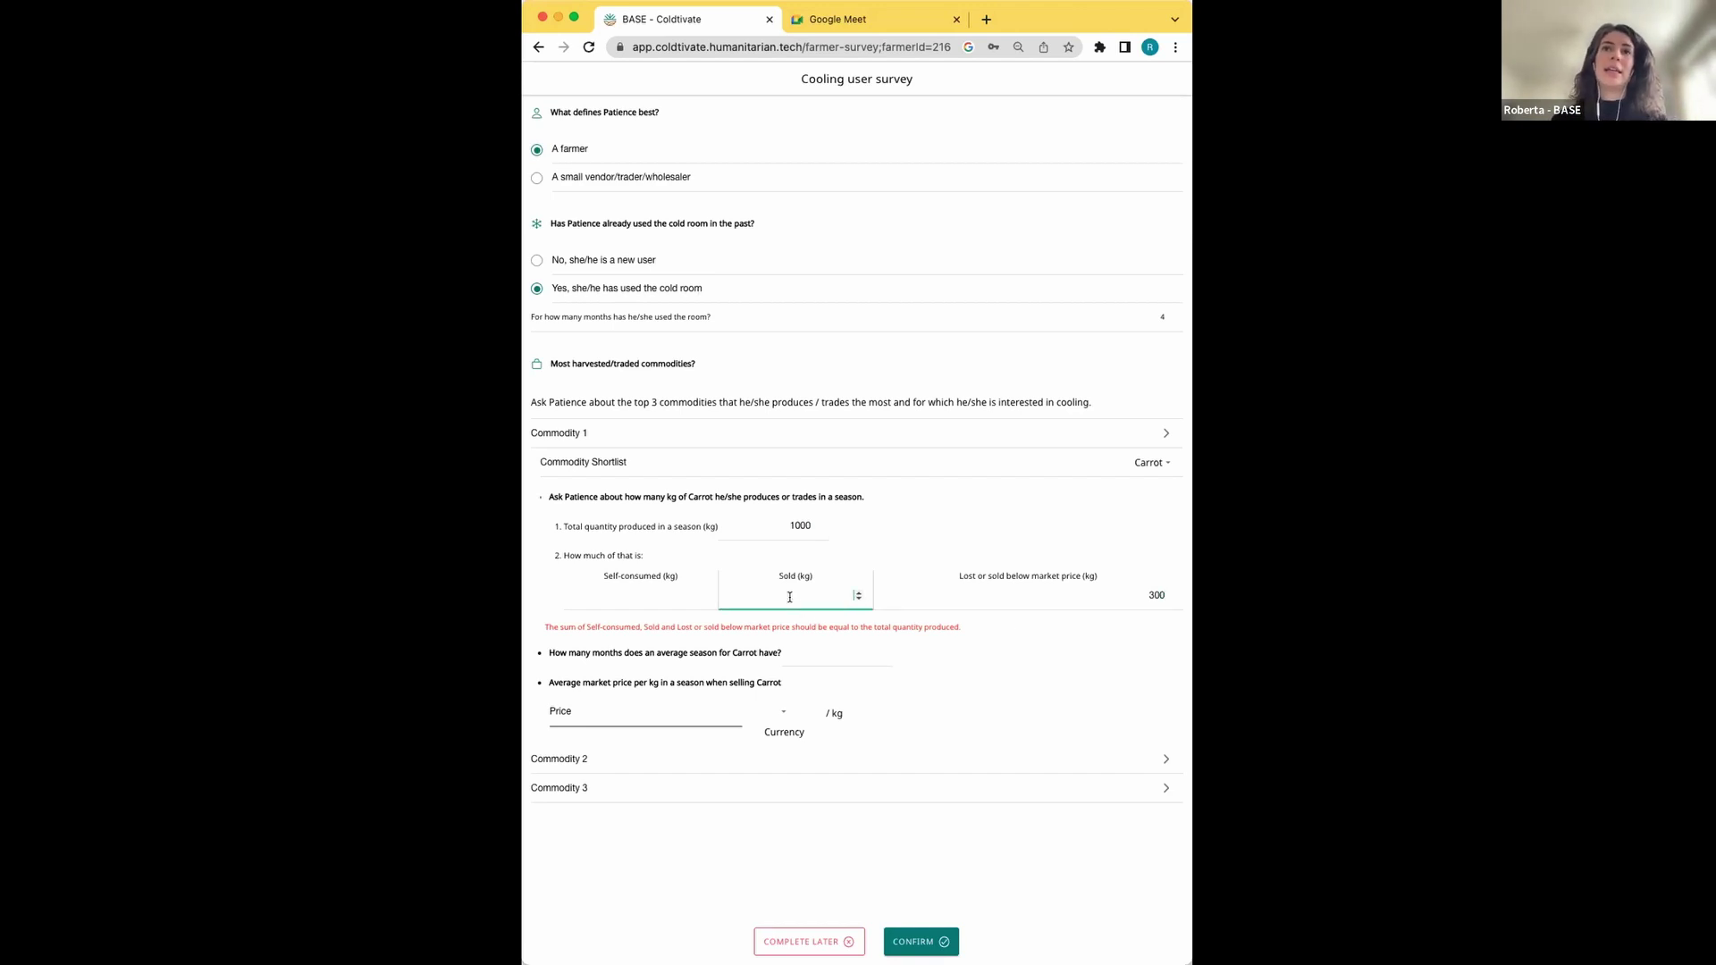
type("700")
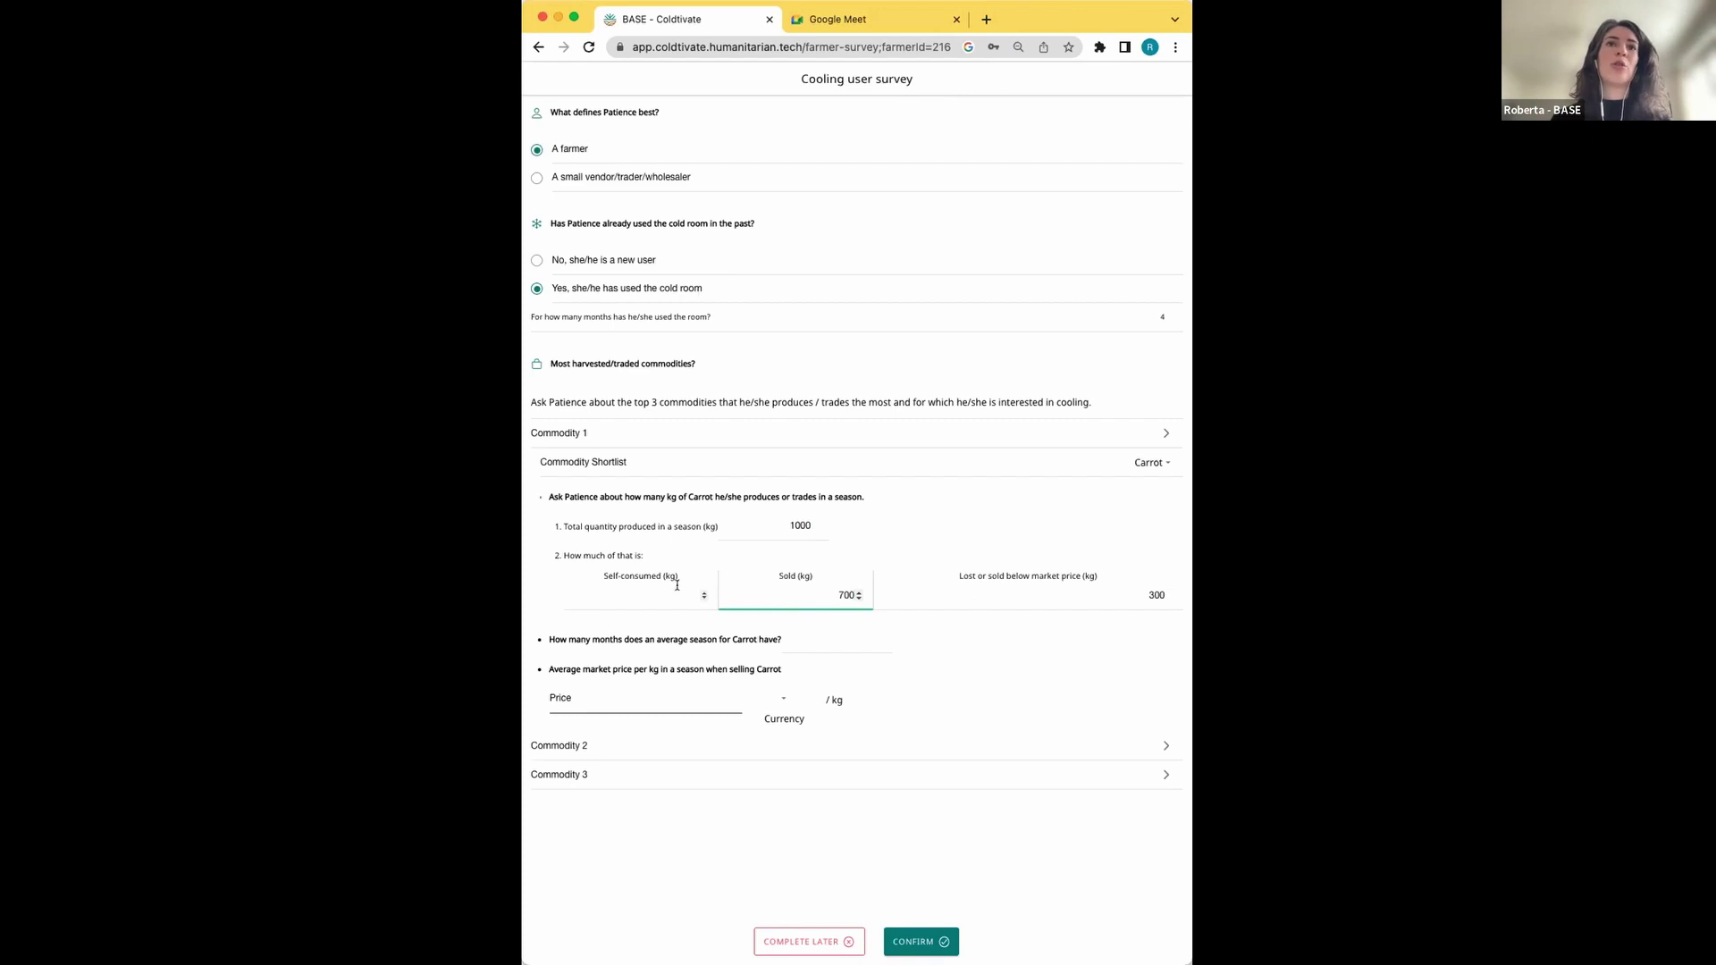
left_click(670, 586)
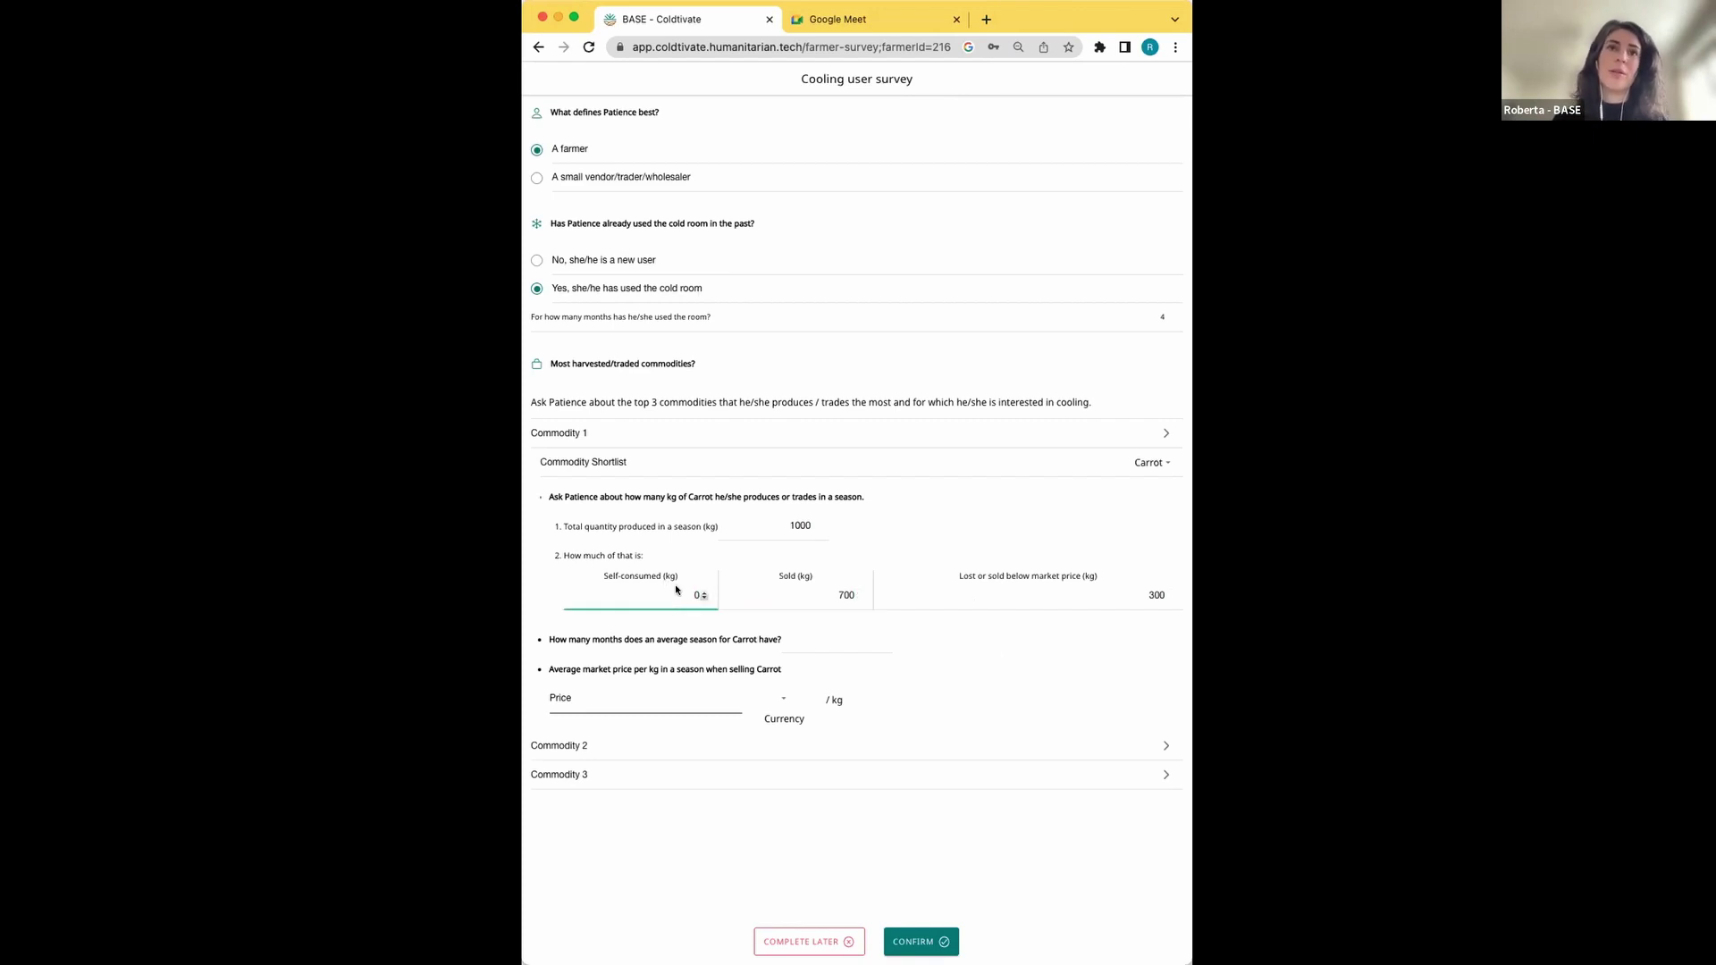
left_click(1026, 670)
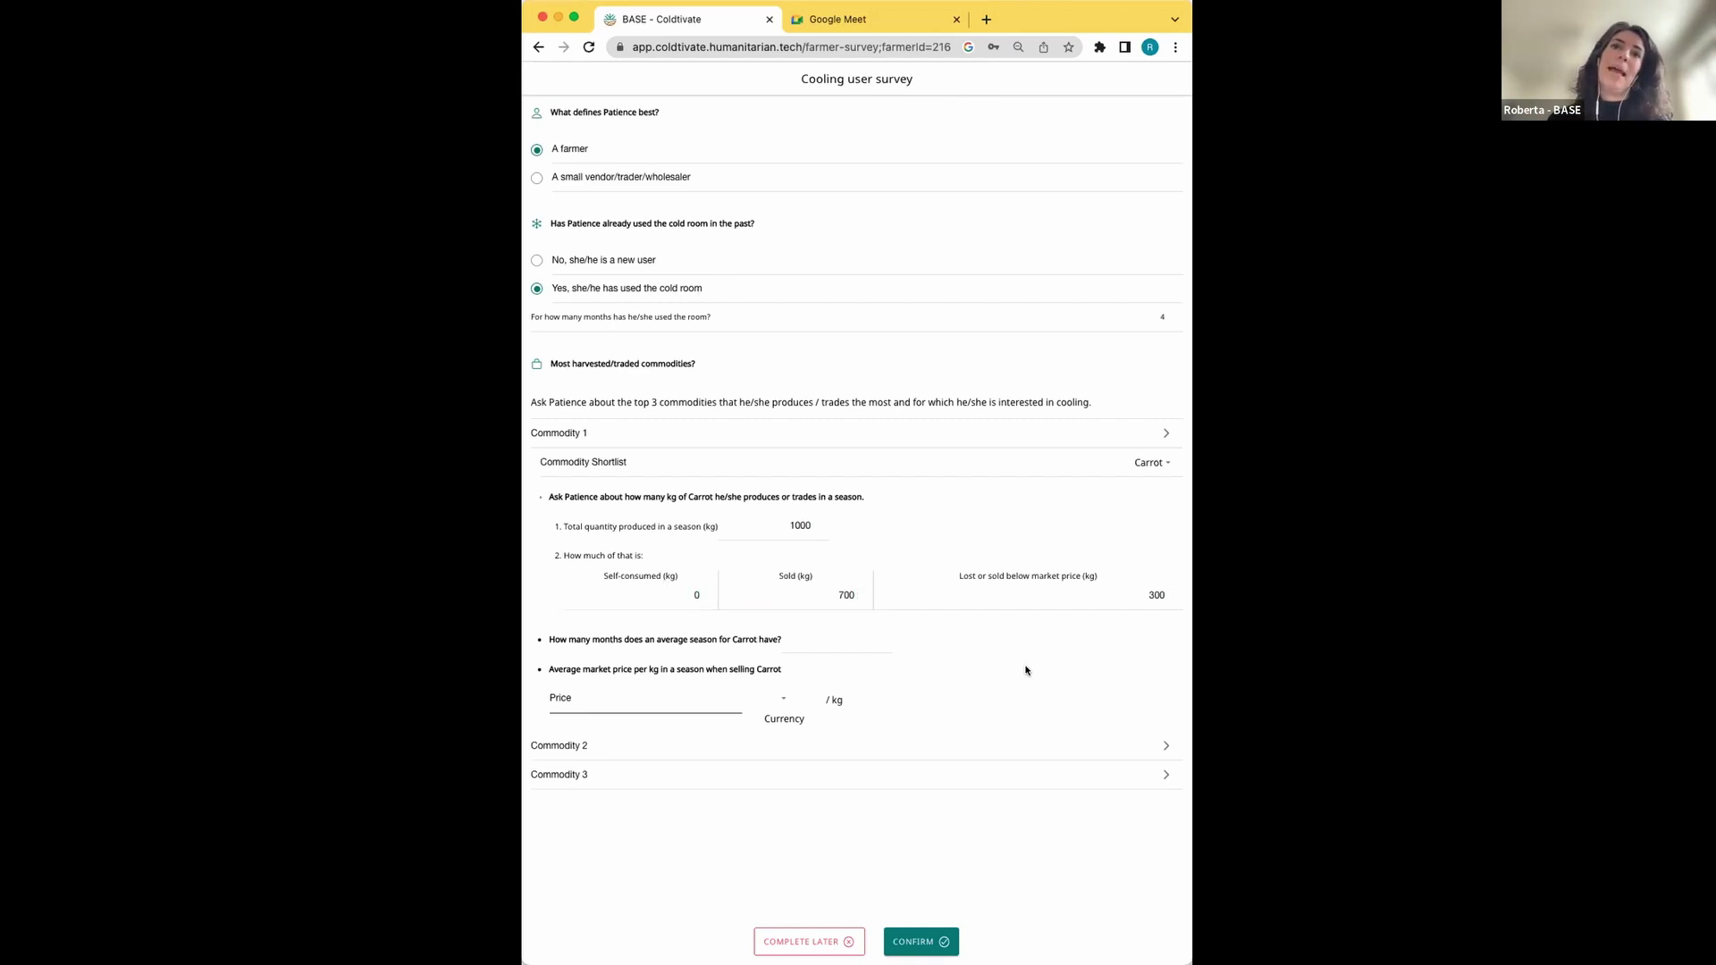
left_click(832, 638)
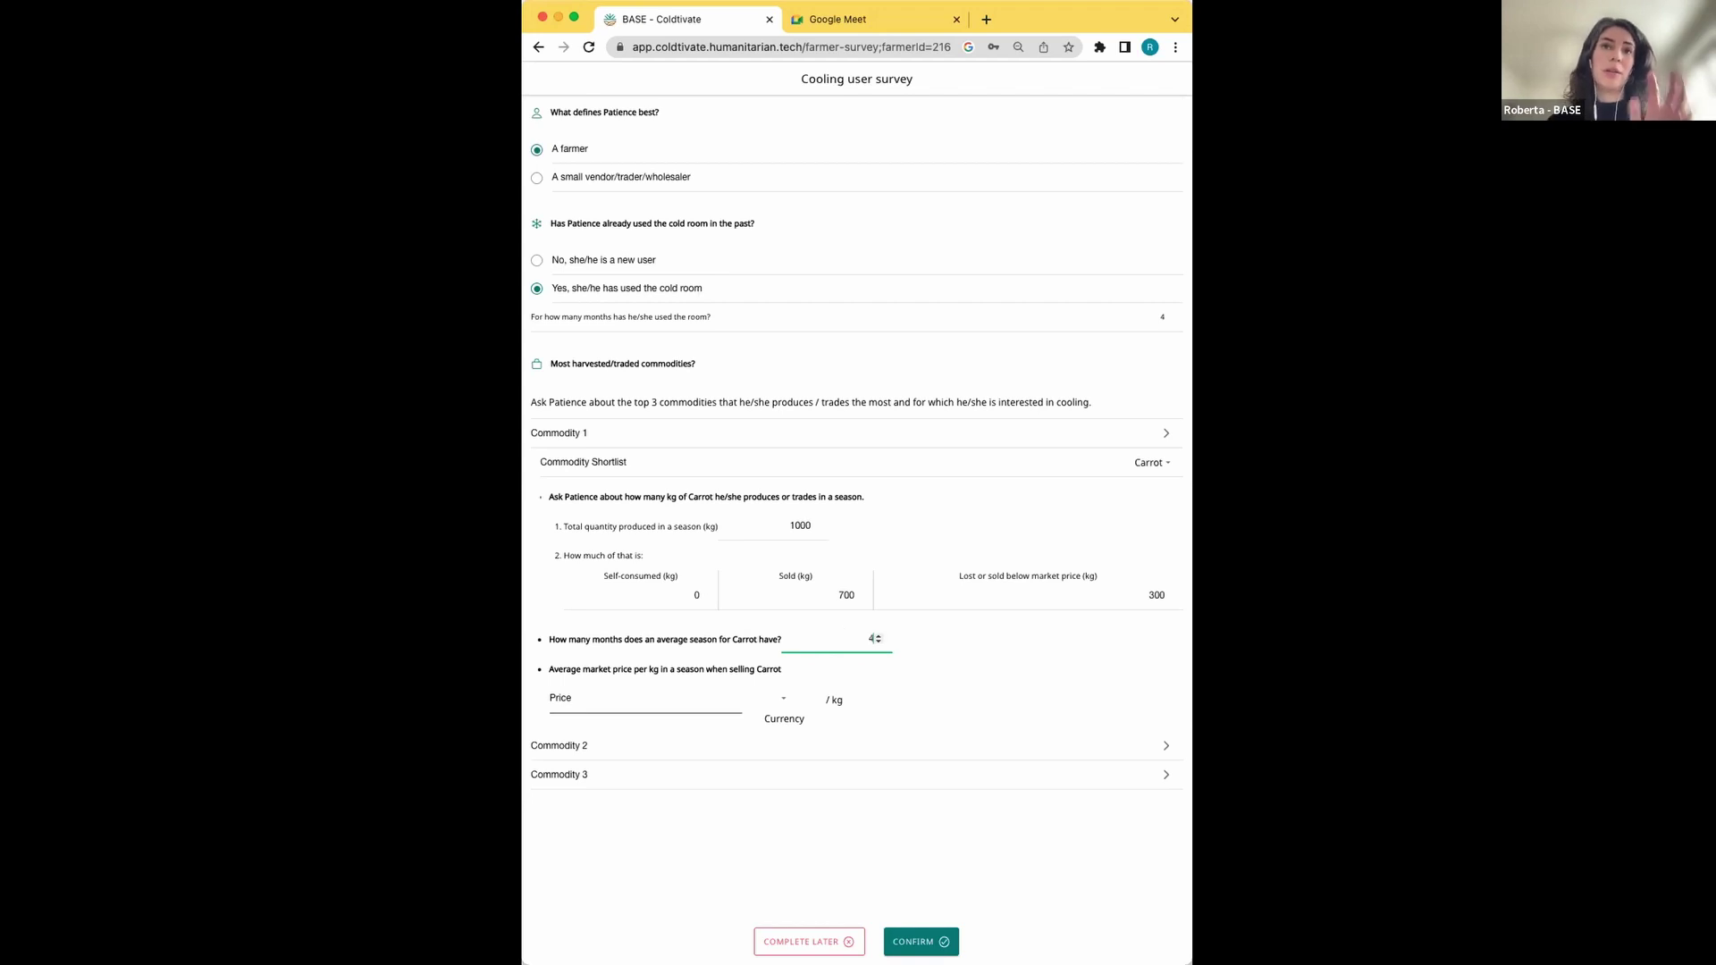
left_click(652, 691)
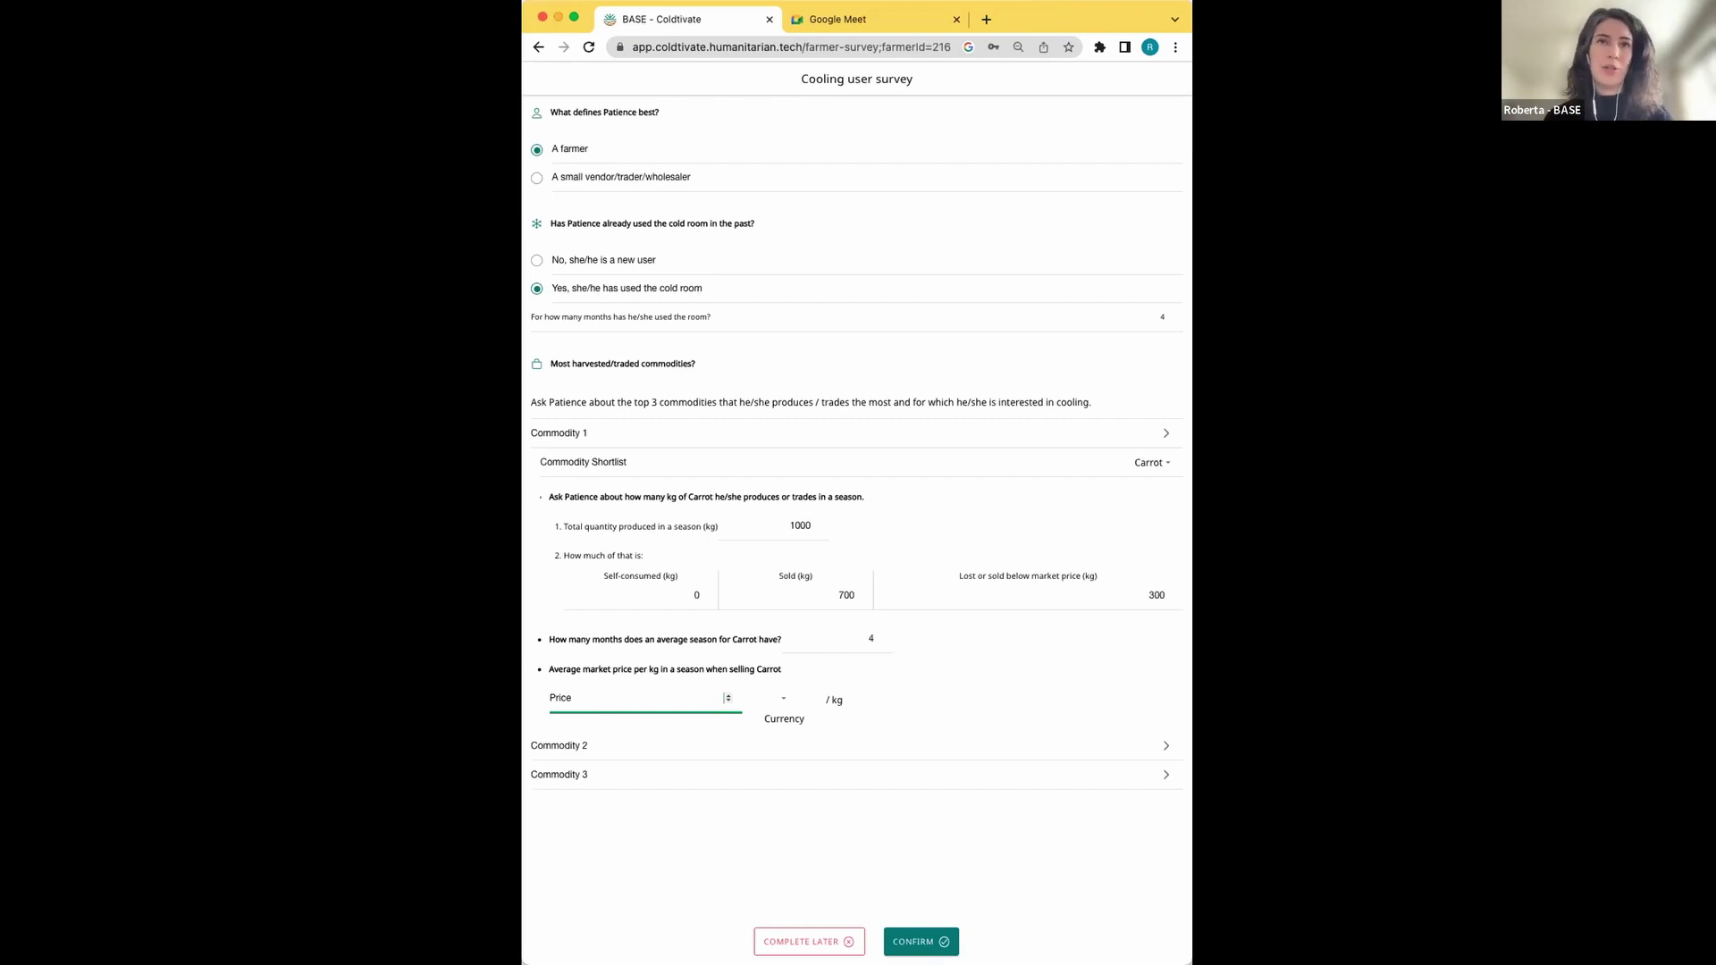
Set Carrot's average market price to 12 with INR as the currency
type("12")
left_click(782, 698)
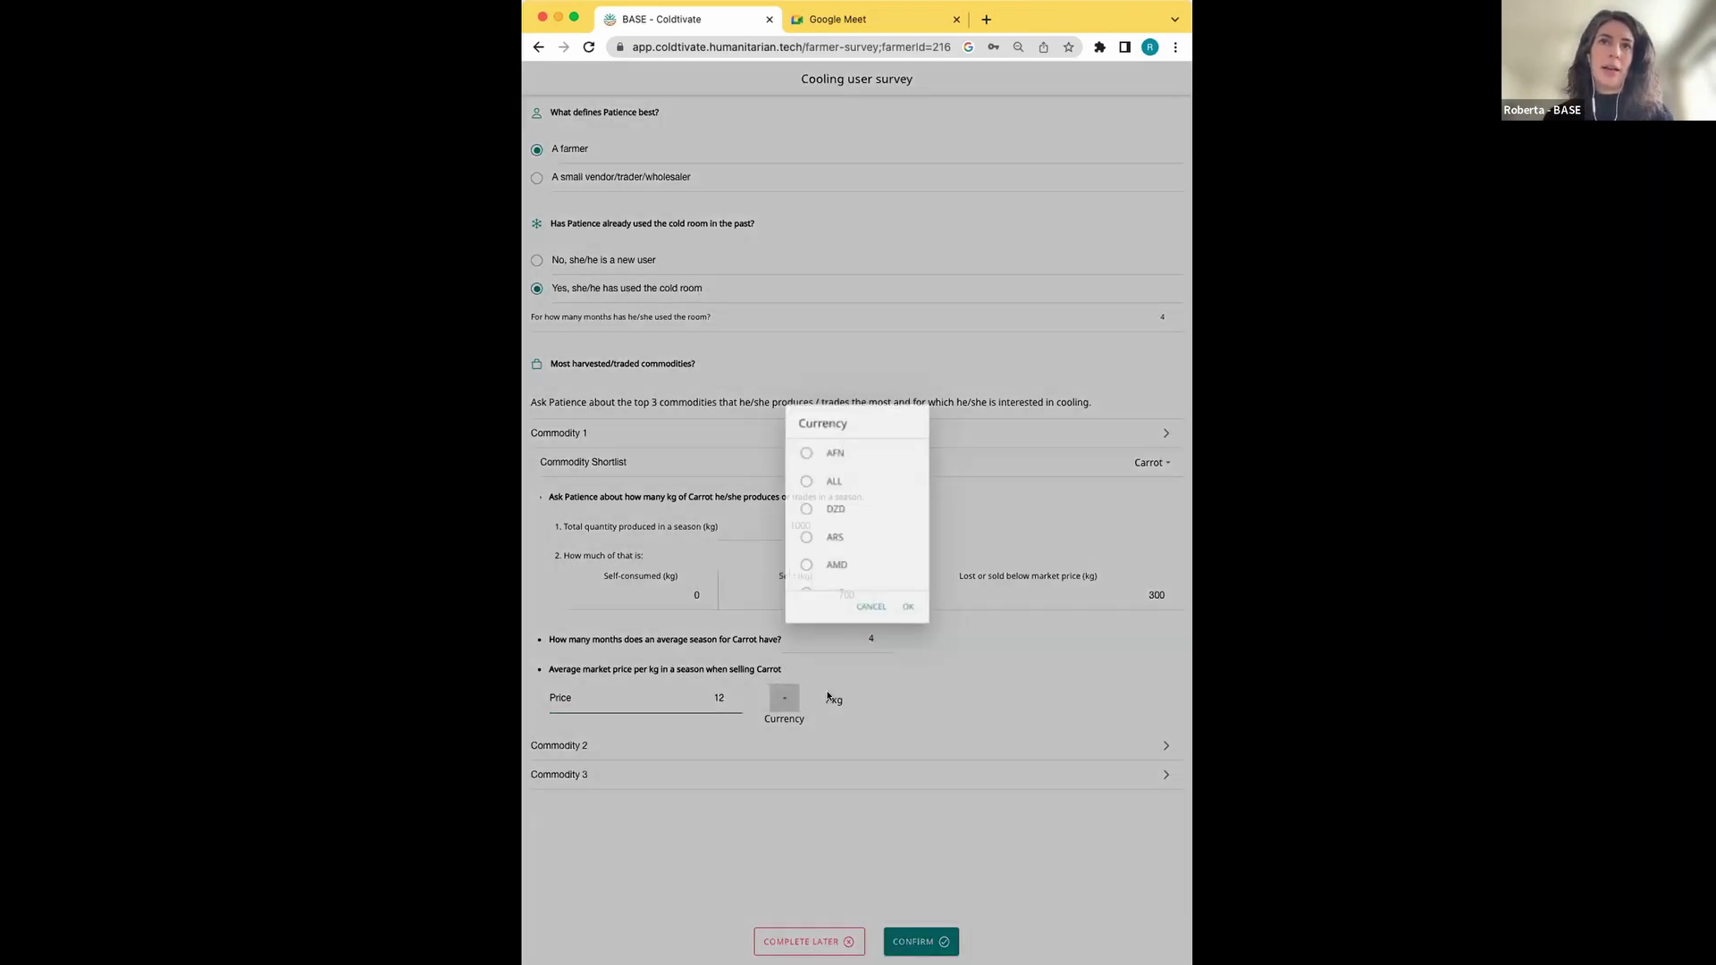
scroll(834, 501, "down", 10)
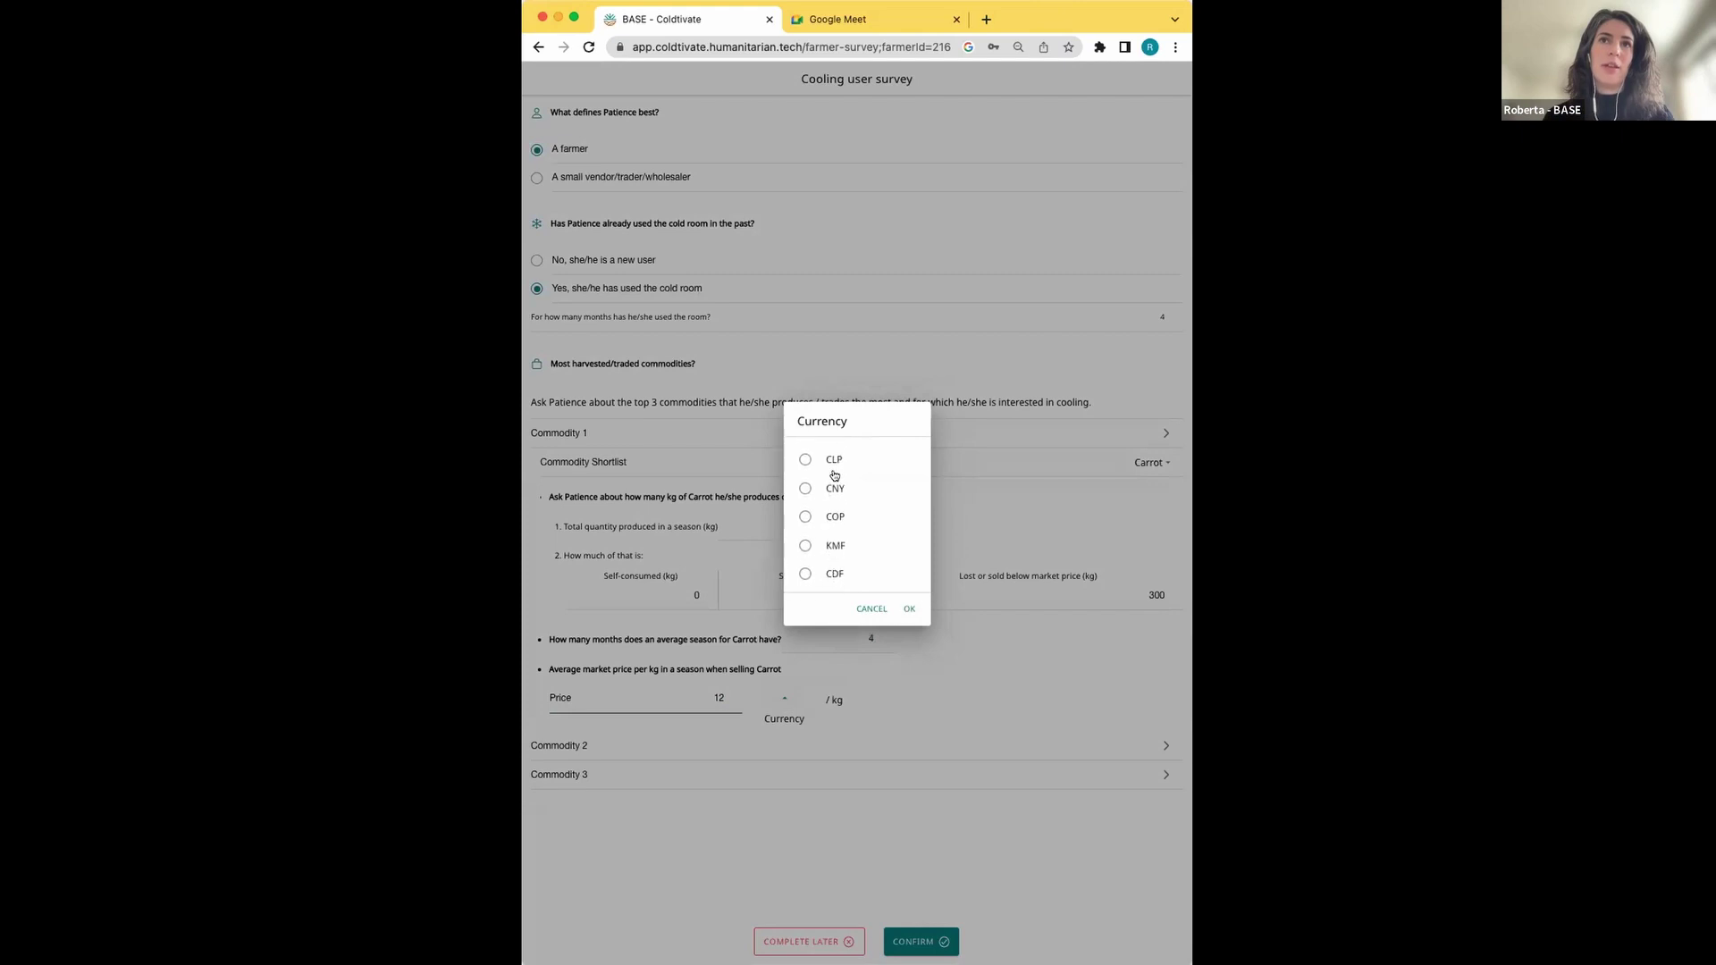
scroll(833, 475, "down", 10)
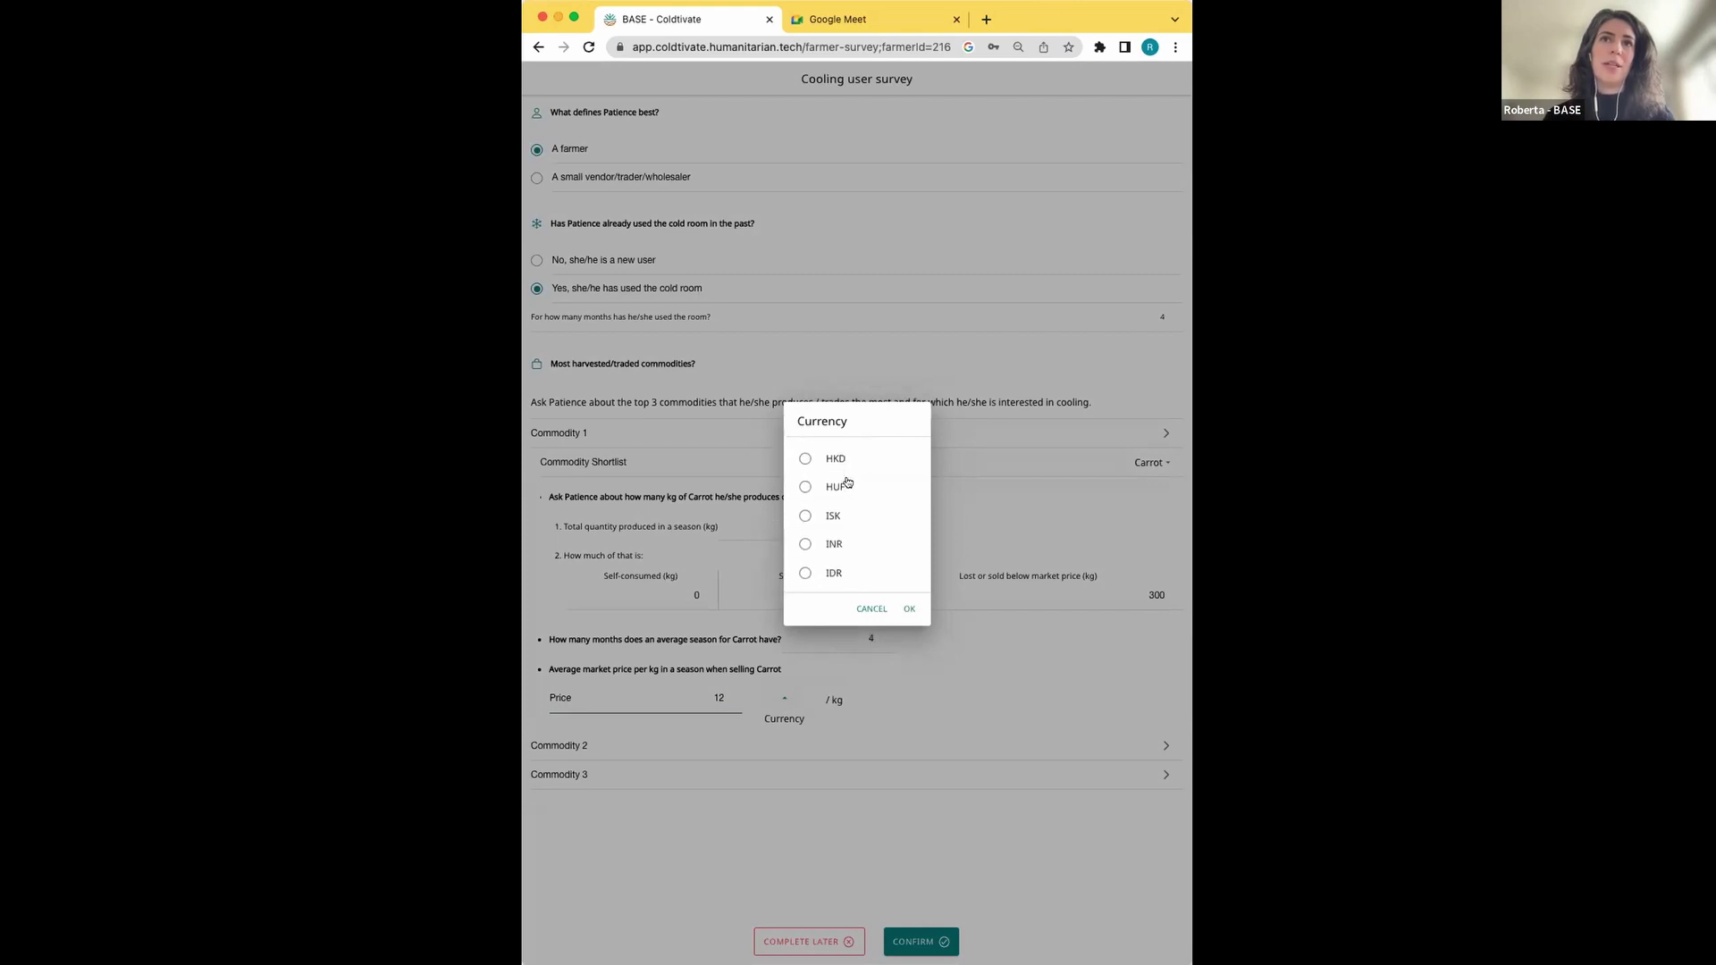
scroll(847, 483, "down", 1)
left_click(812, 526)
left_click(907, 608)
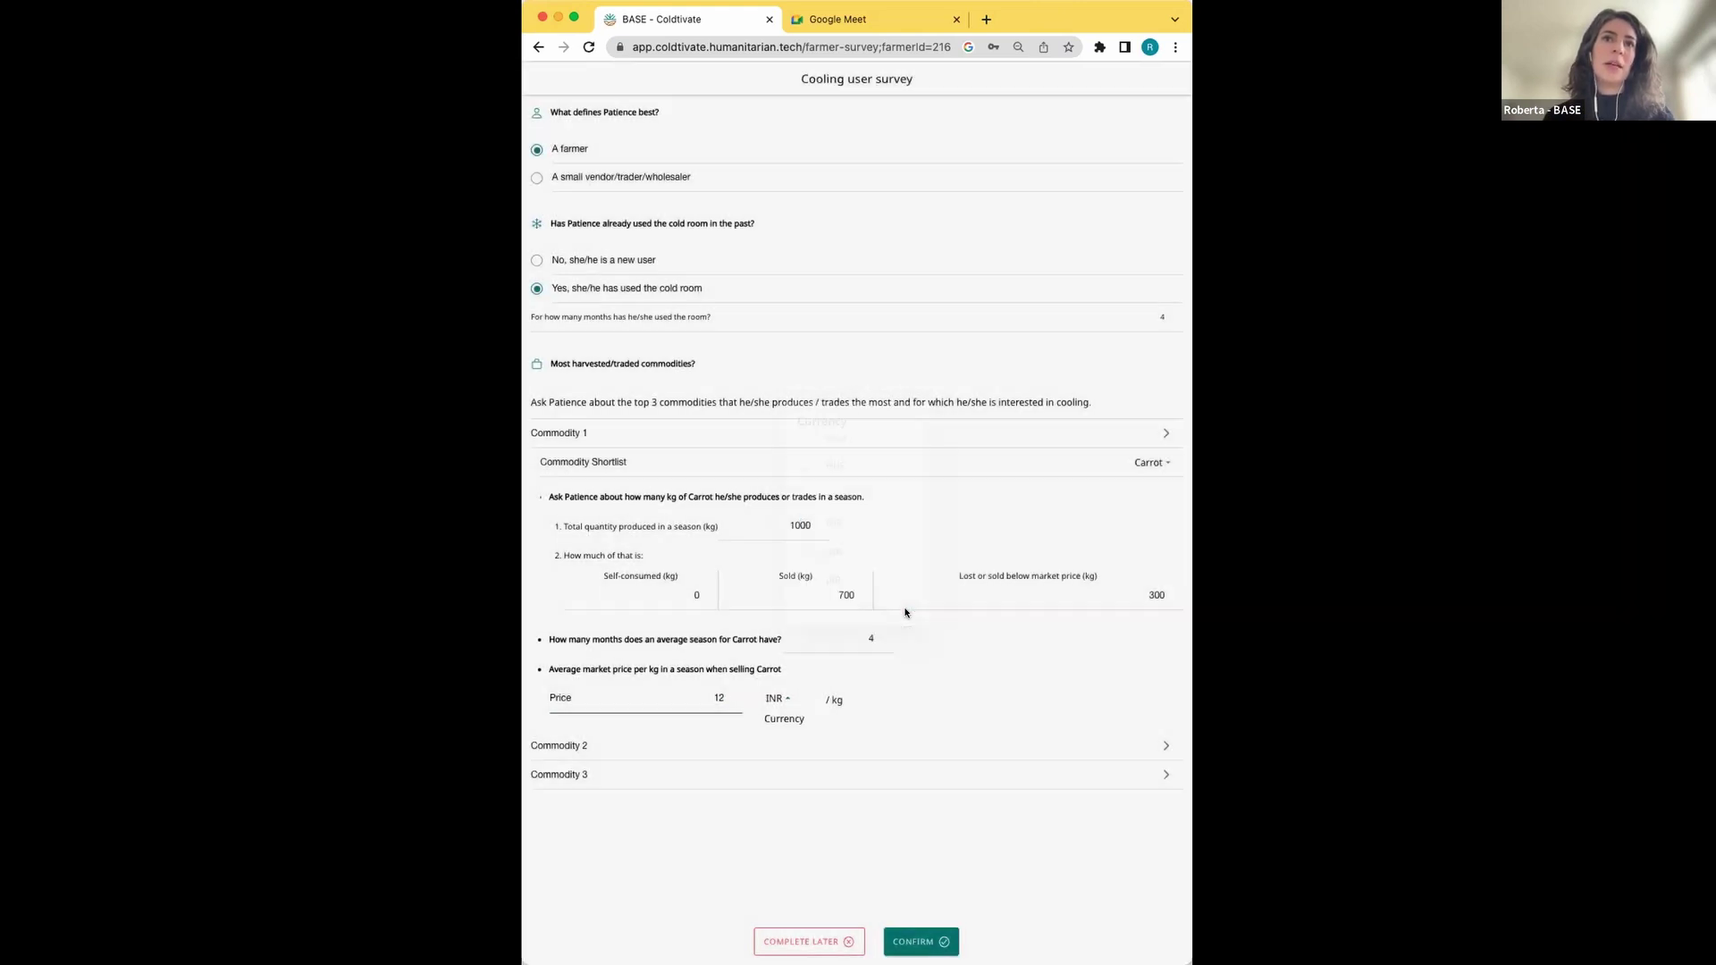
Expand Commodity 2, glance back at Commodity 1, then return to Commodity 2
left_click(916, 752)
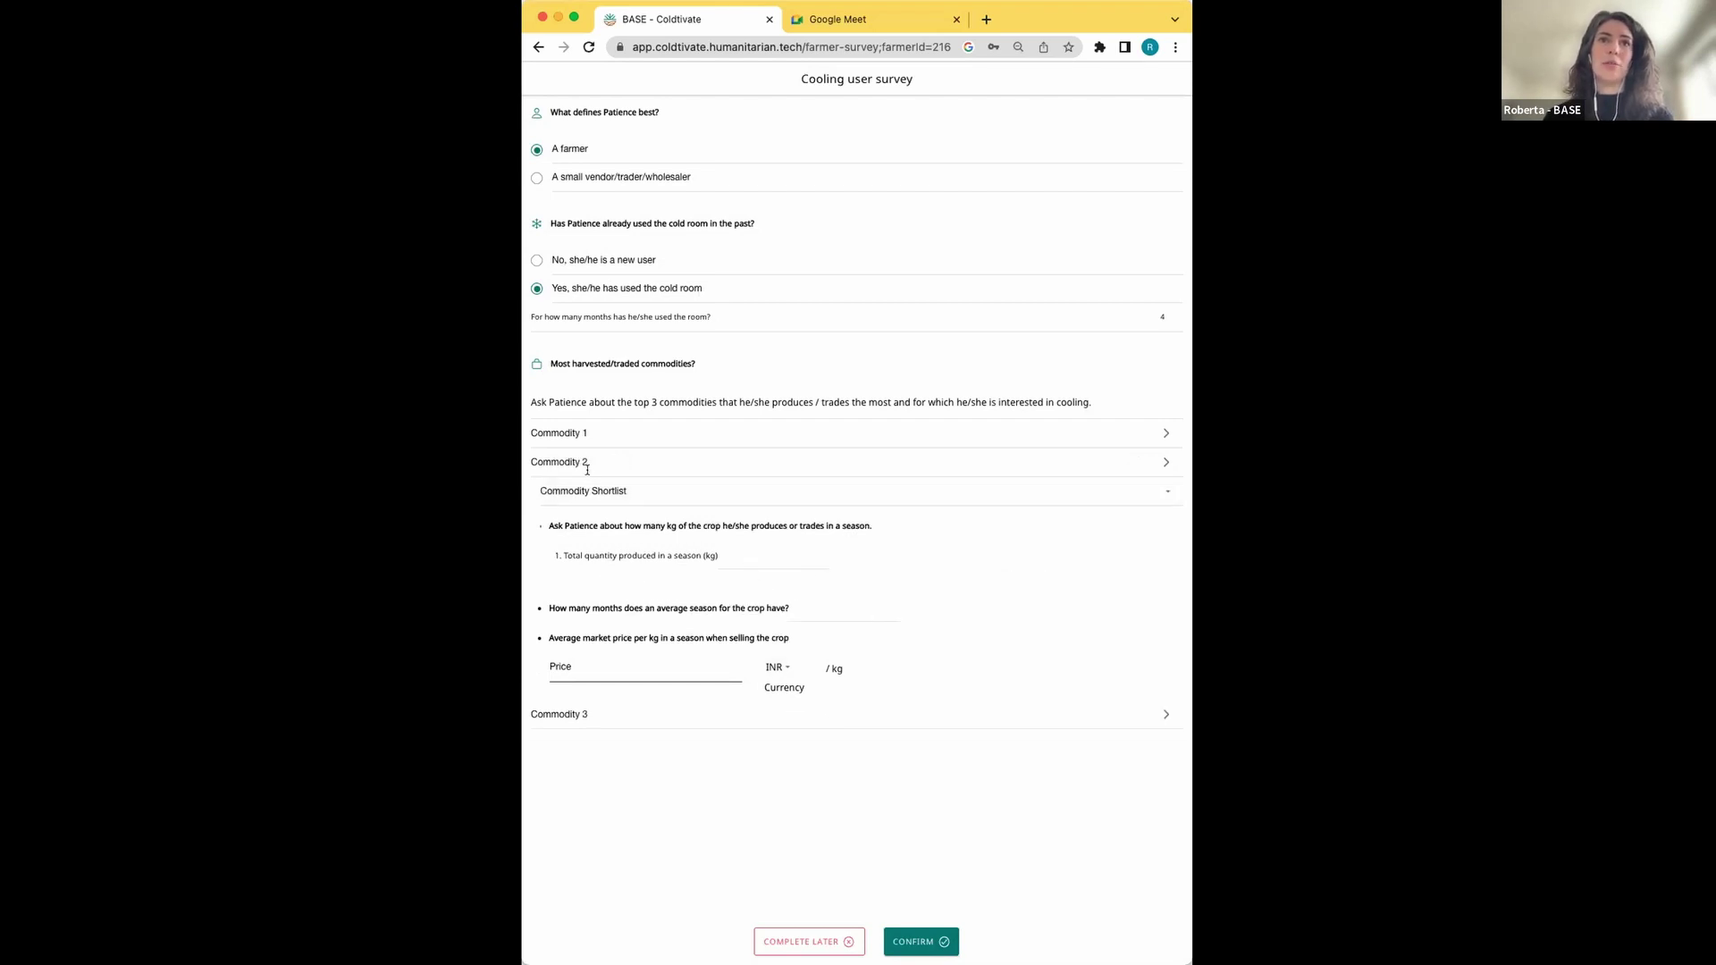
left_click(602, 433)
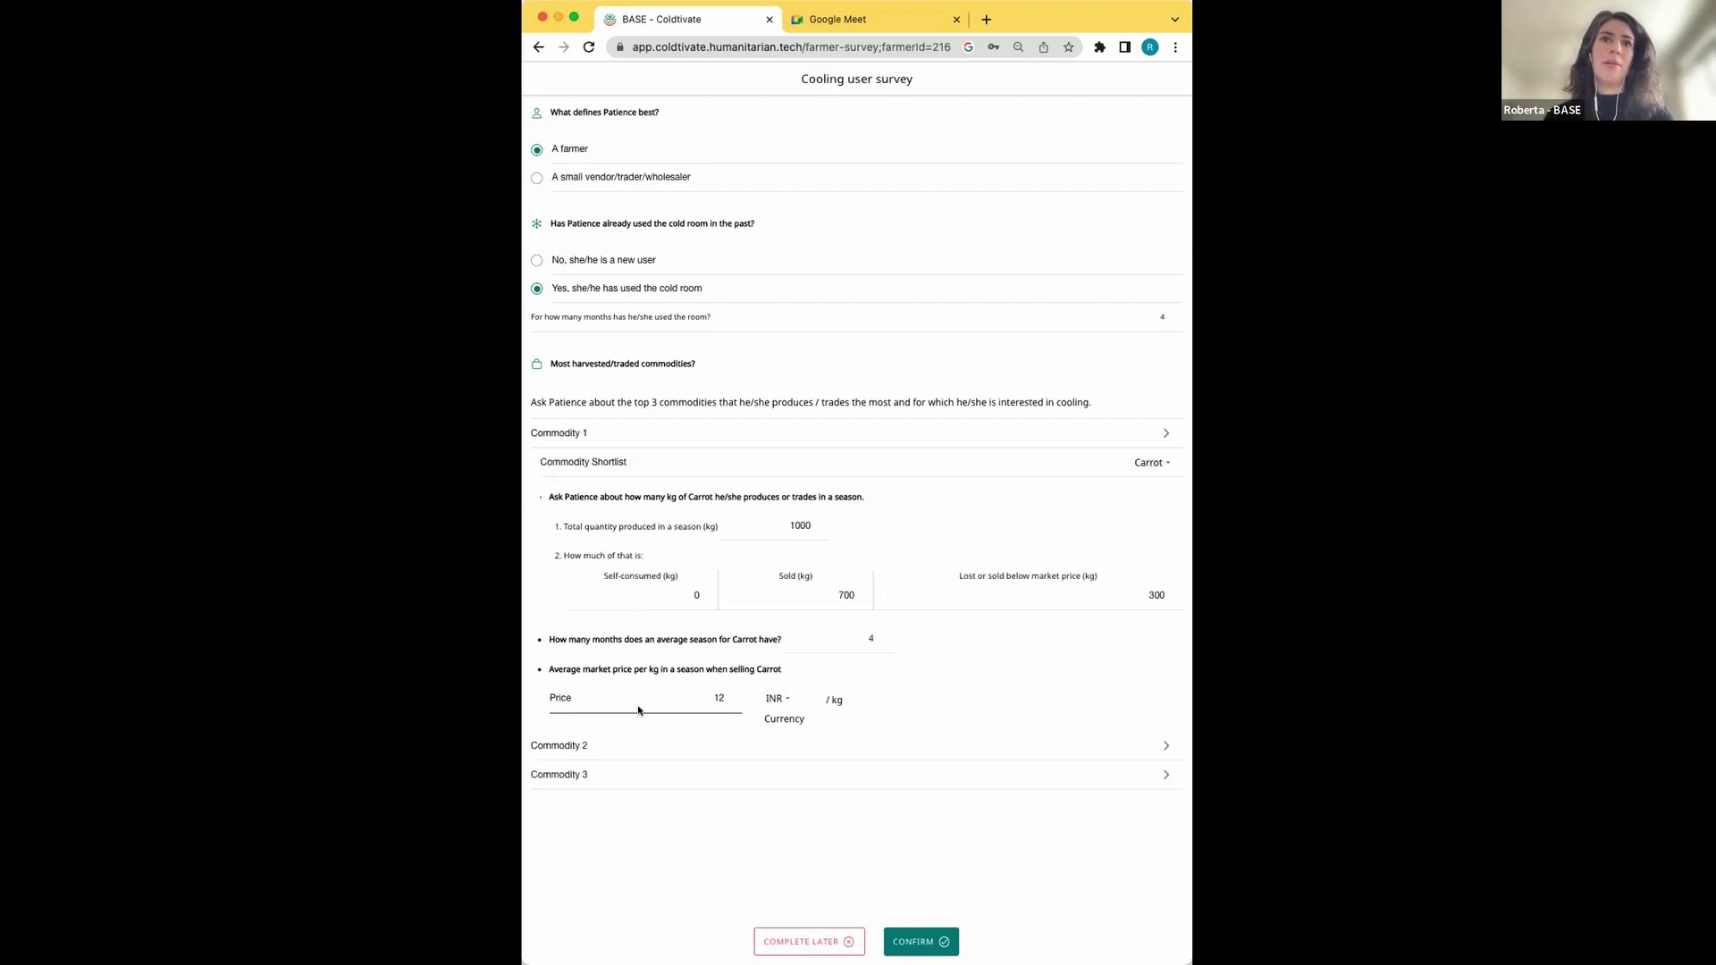
left_click(569, 749)
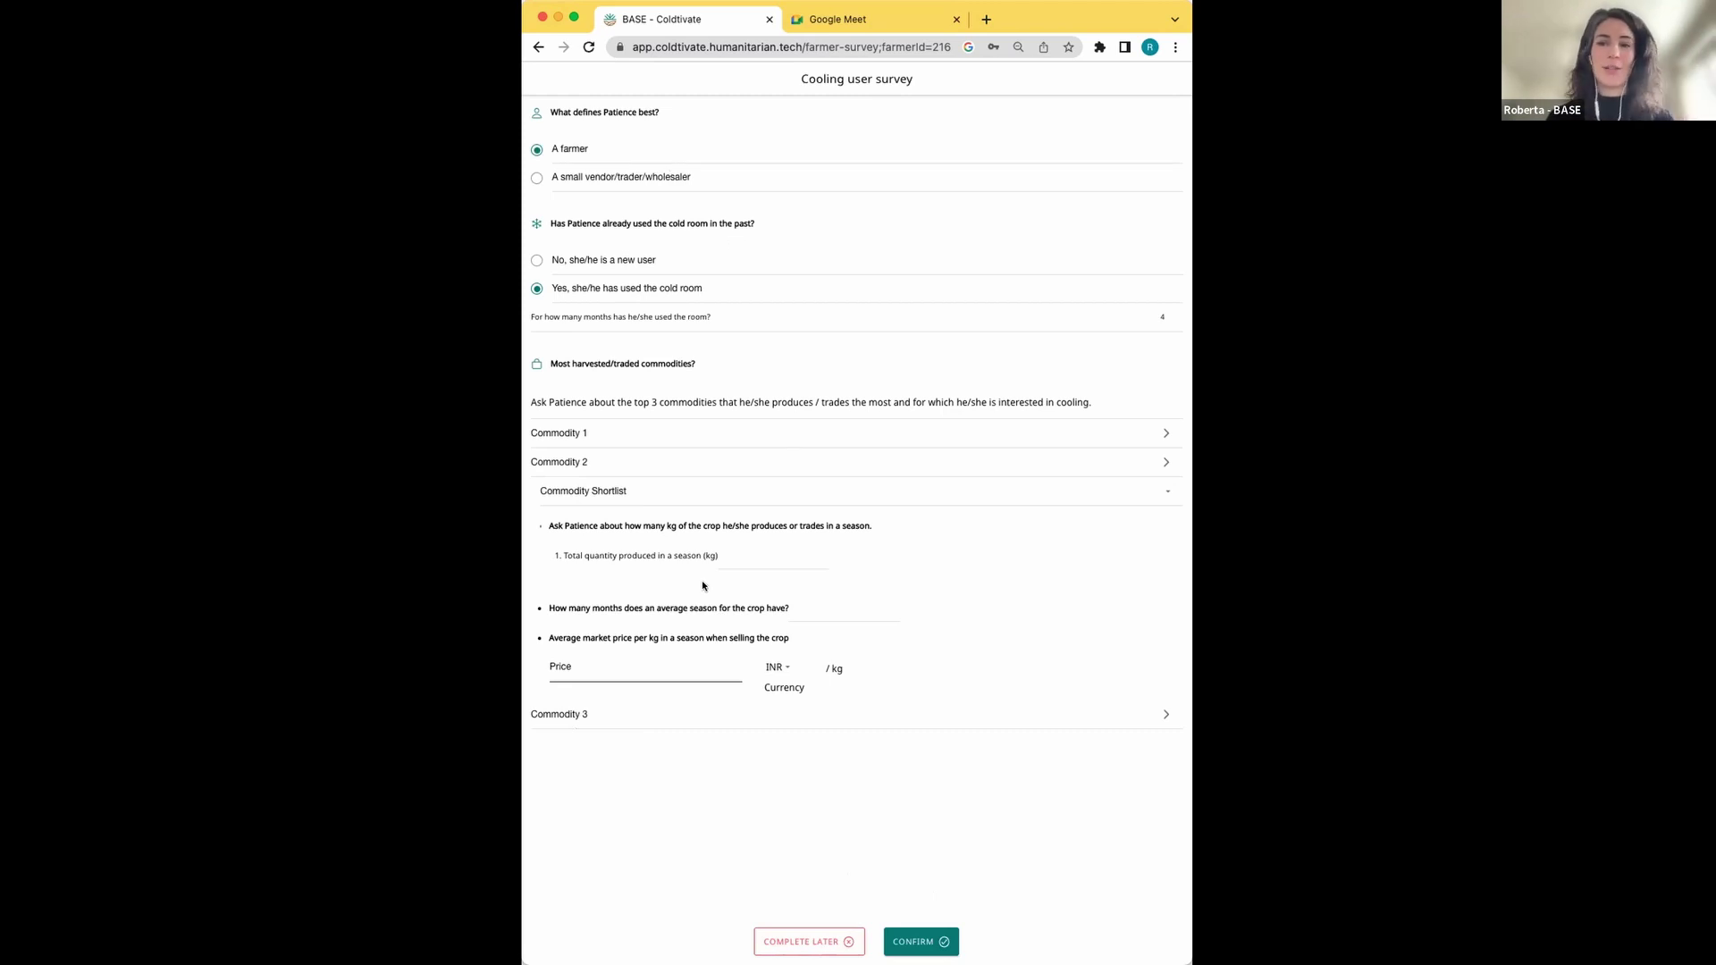
Save the survey with COMPLETE LATER and reopen it from the cooling user's details
left_click(805, 940)
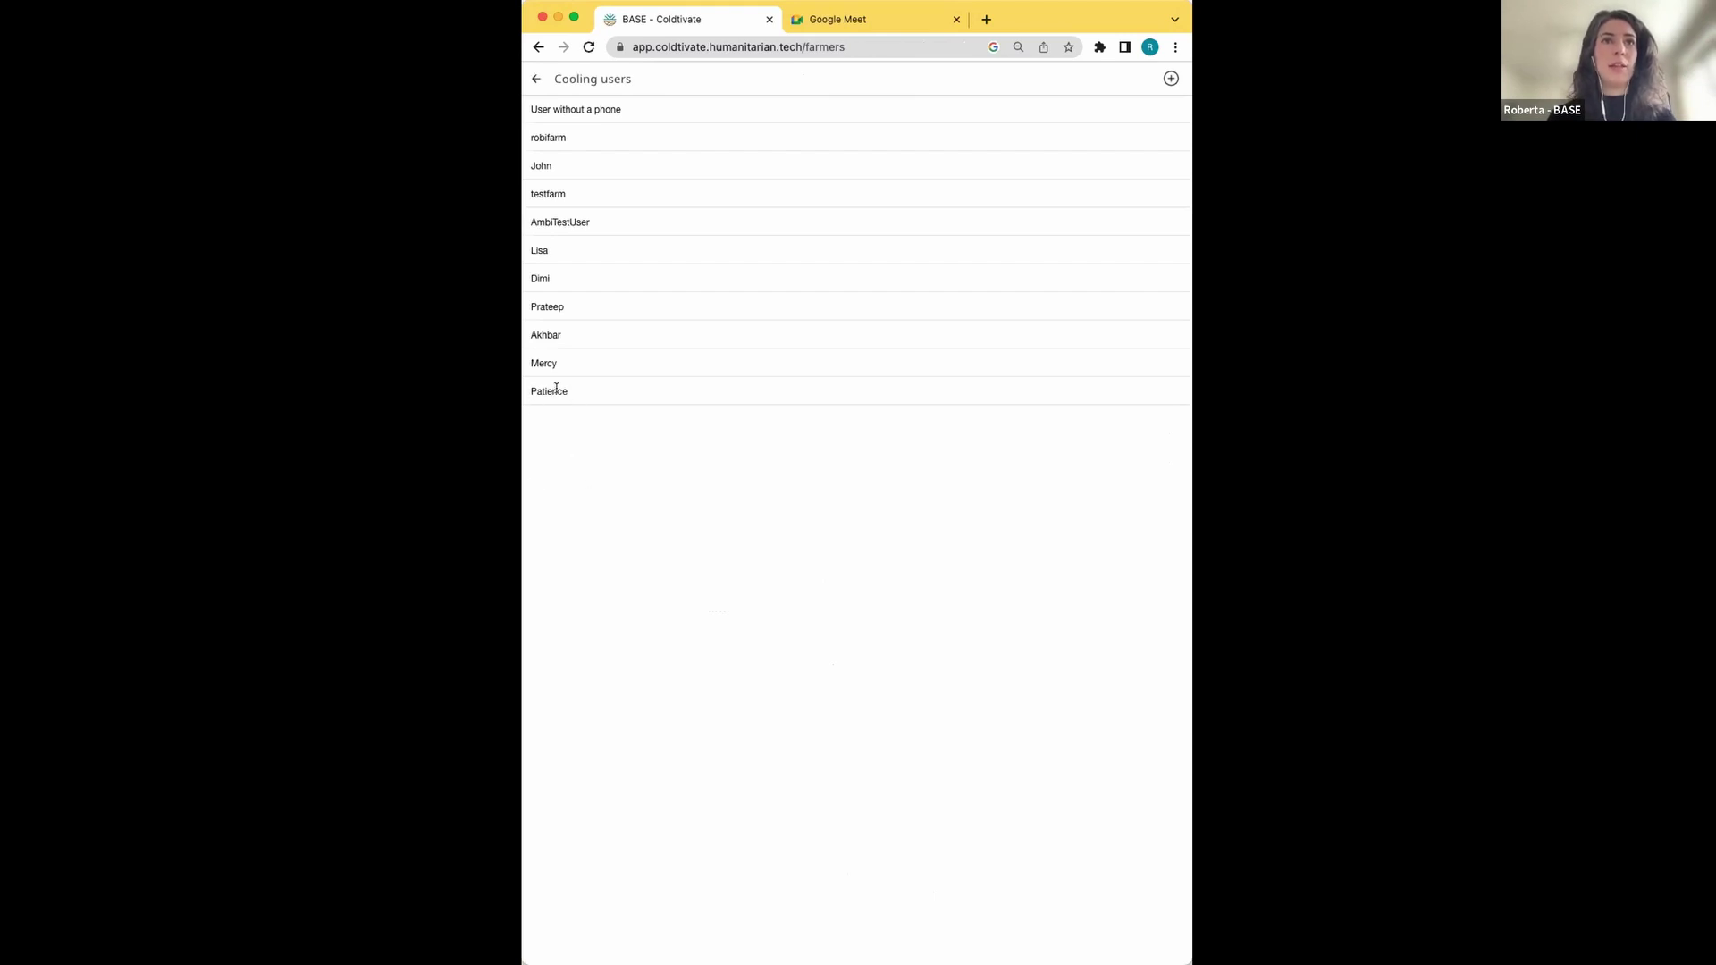
left_click(759, 389)
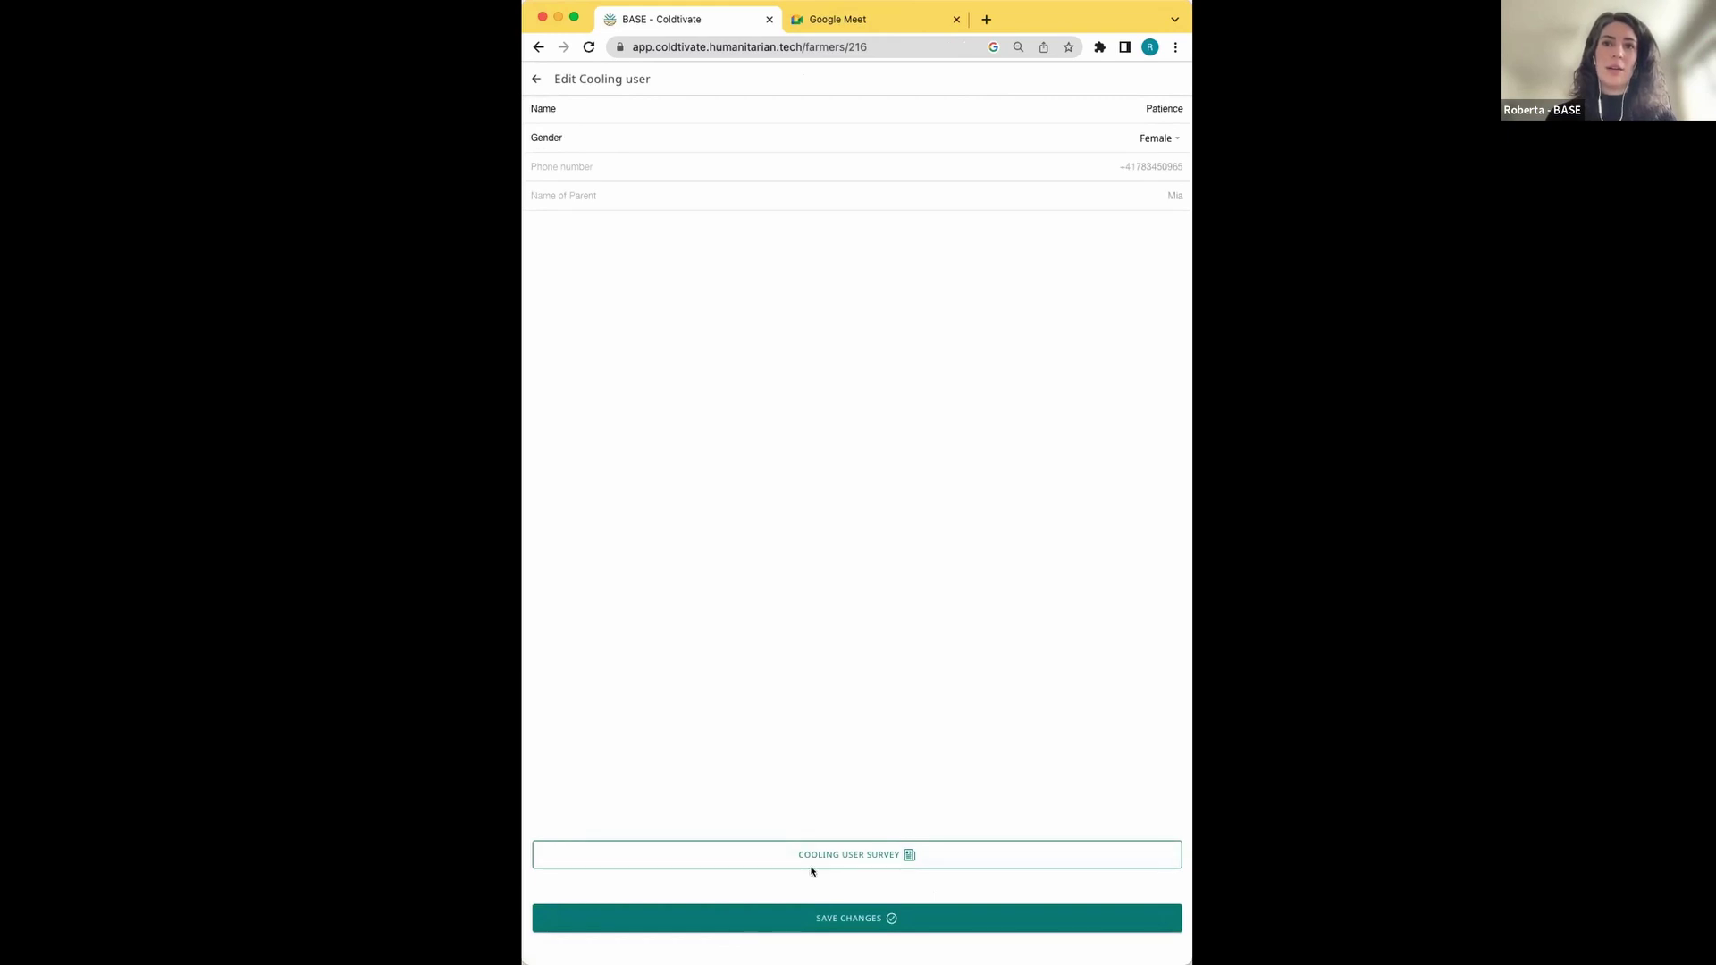
left_click(860, 860)
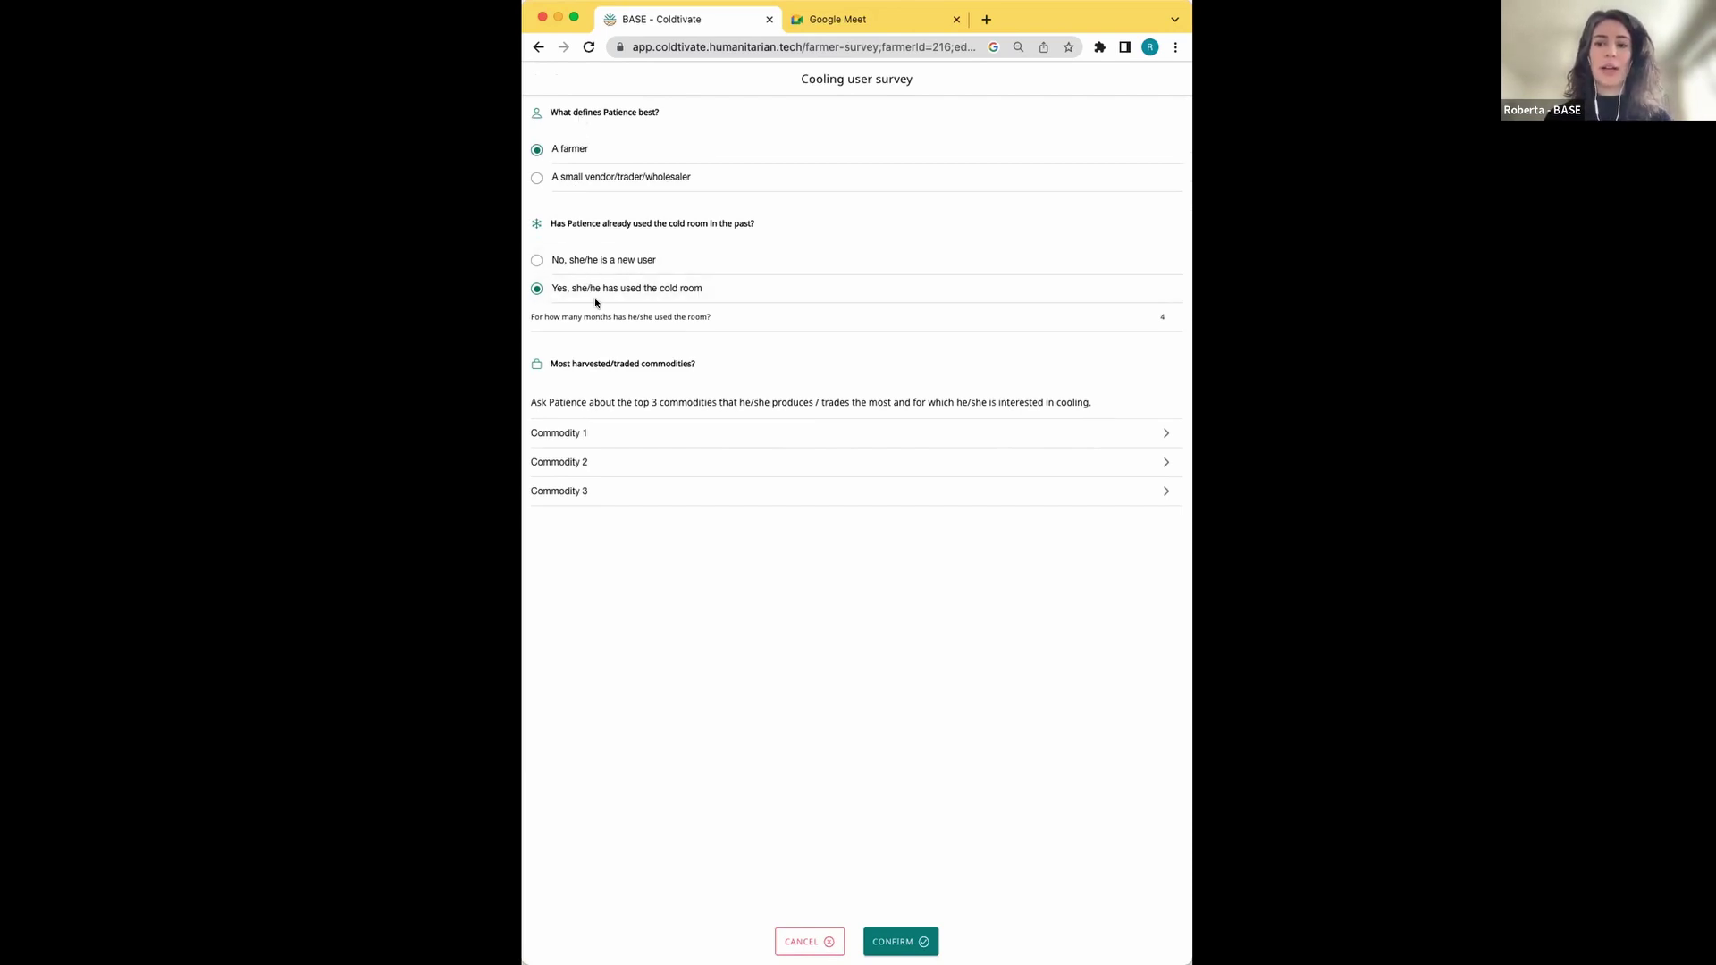
Expand Commodity 2, then Commodity 1 to check Carrot's saved 1000 kg and 12 INR price
left_click(577, 464)
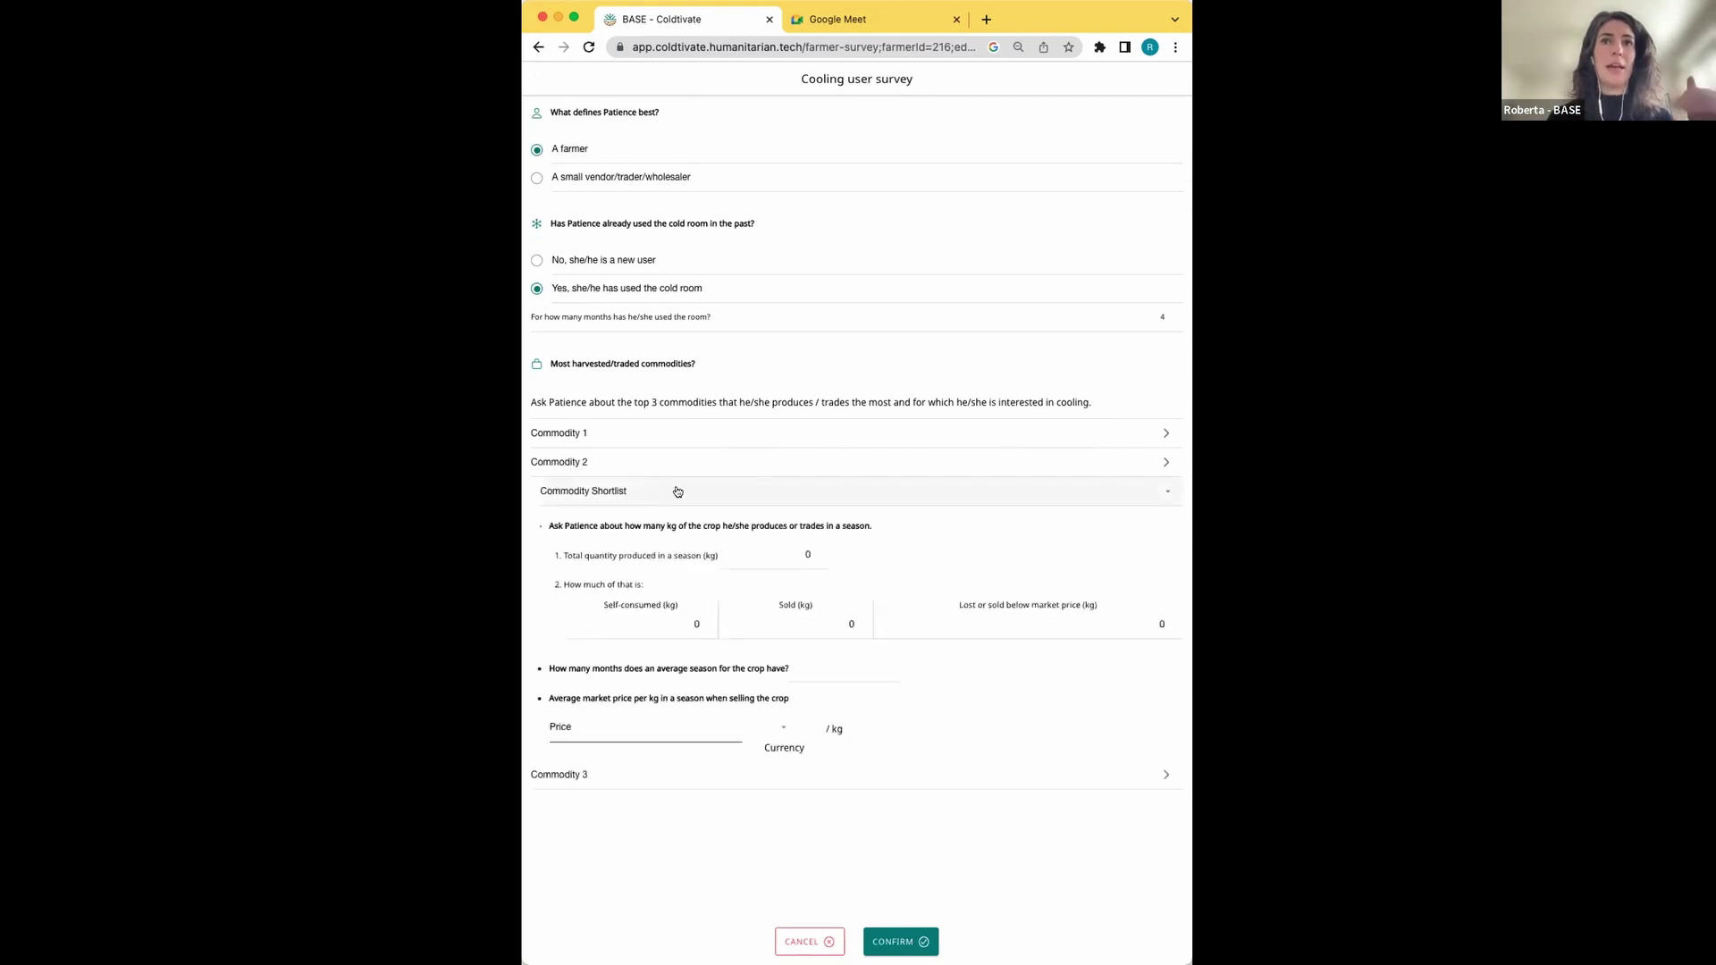
left_click(698, 429)
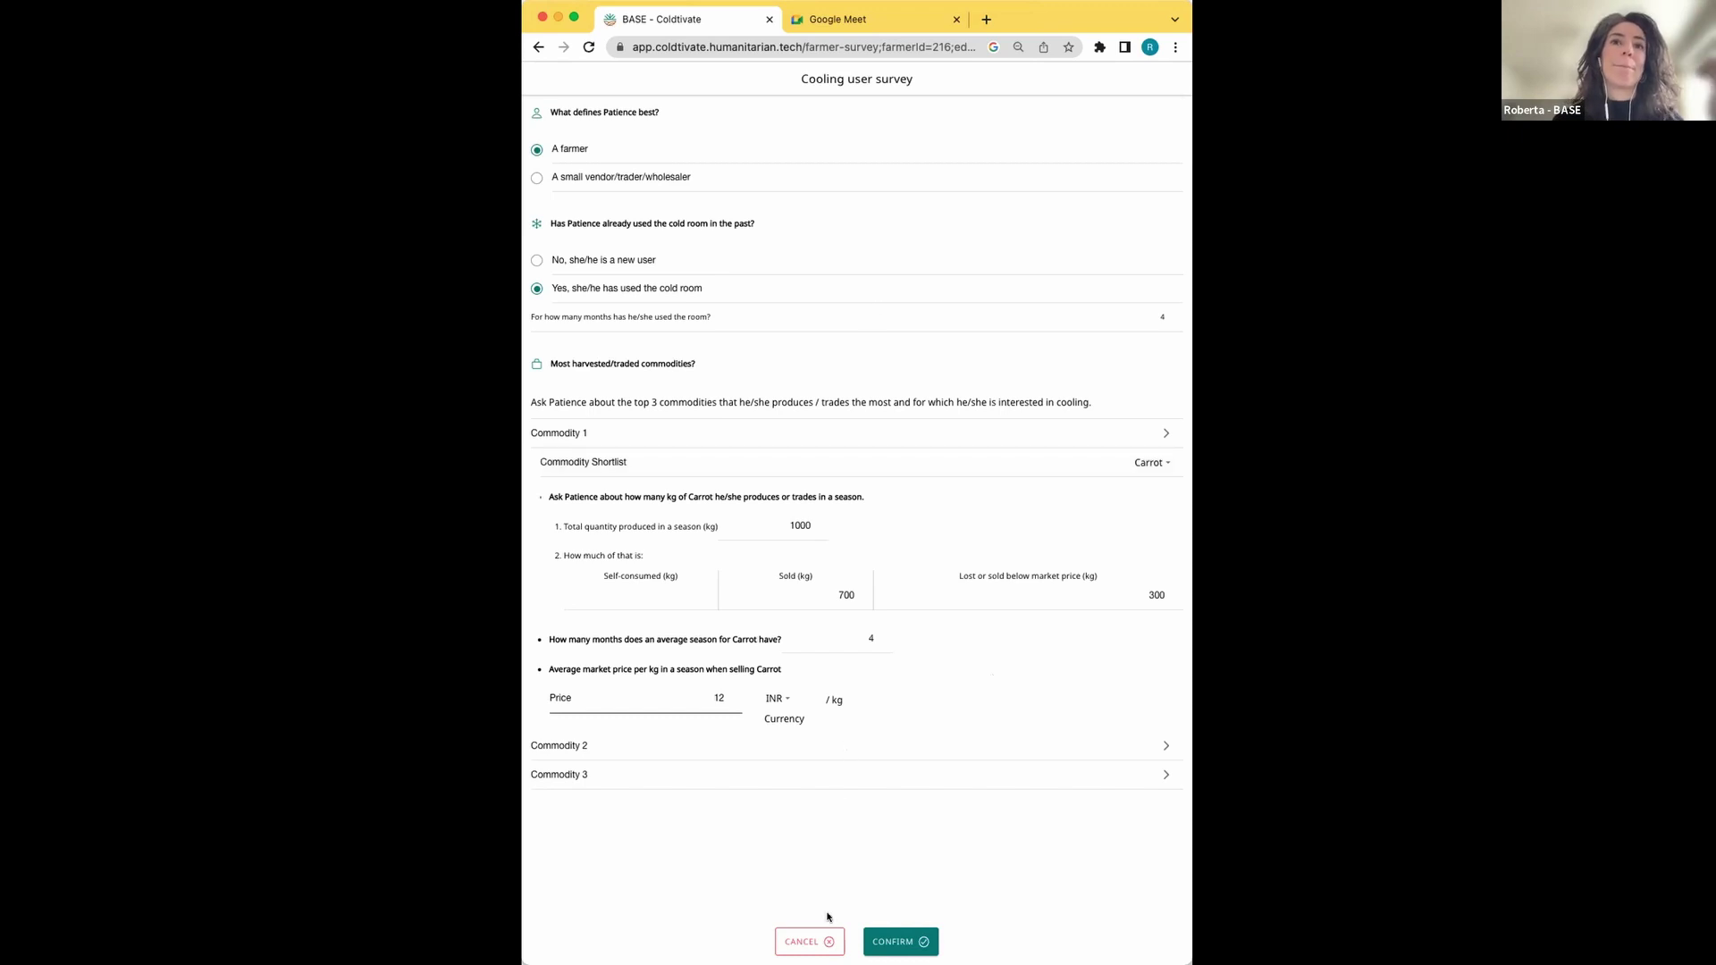
Cancel the survey and go back three screens to the nigeriaroom dashboard
left_click(805, 943)
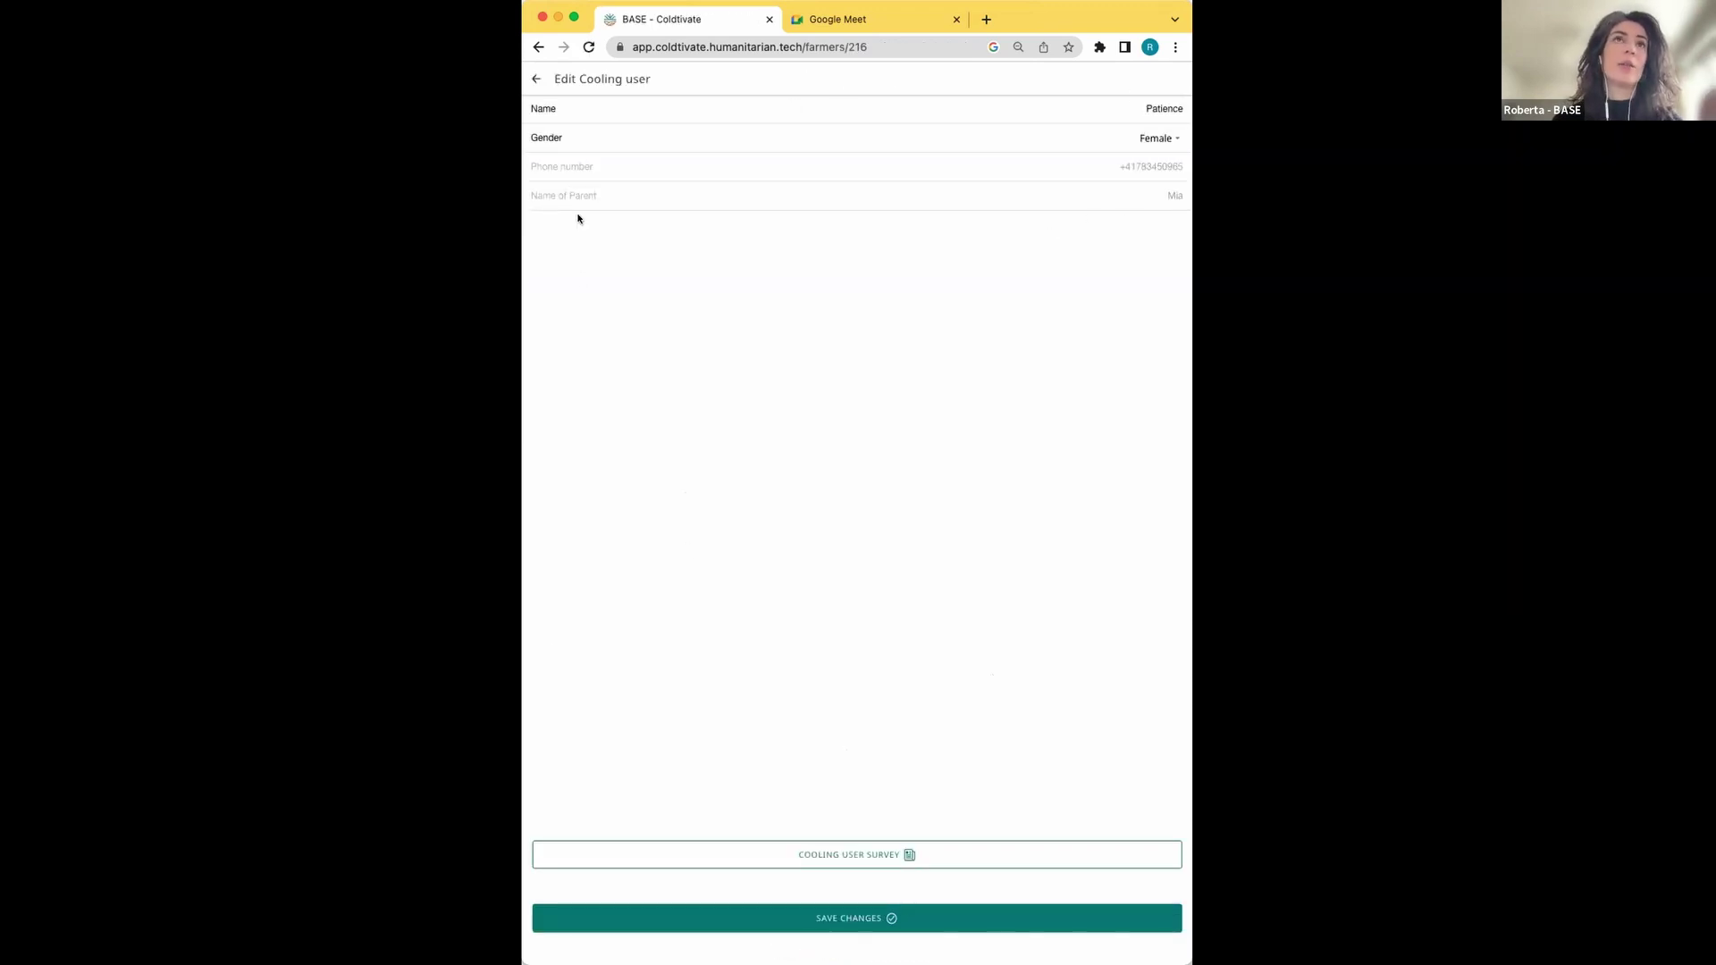
left_click(535, 79)
left_click(536, 79)
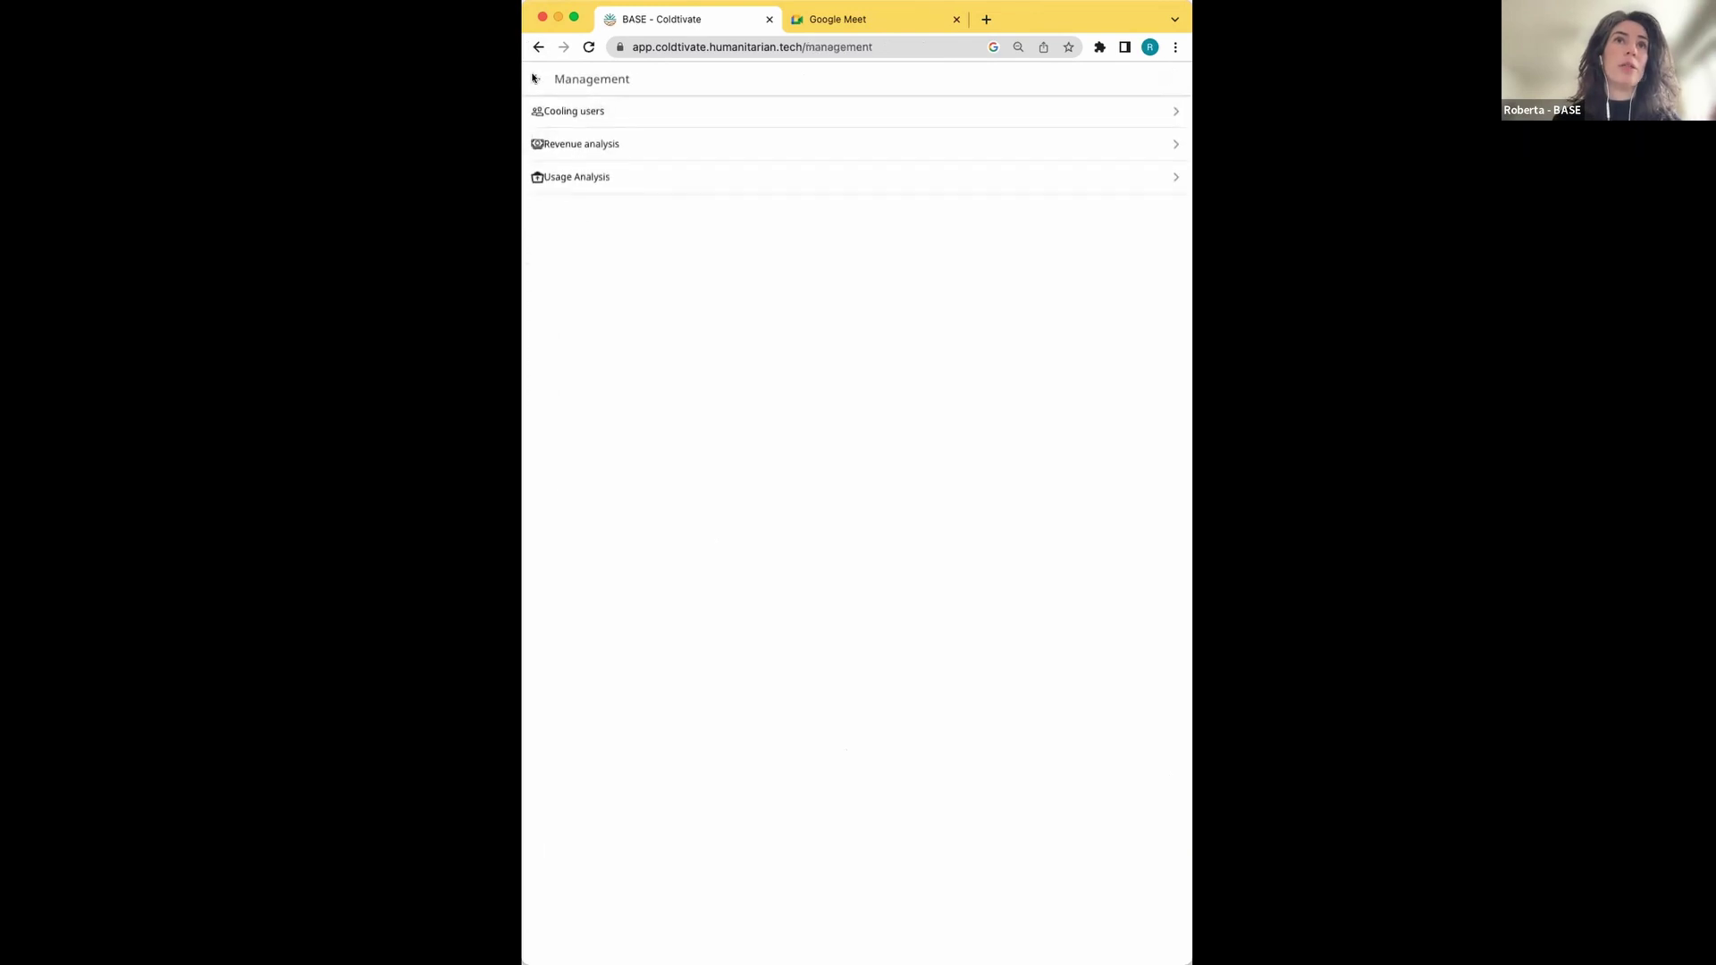
left_click(535, 79)
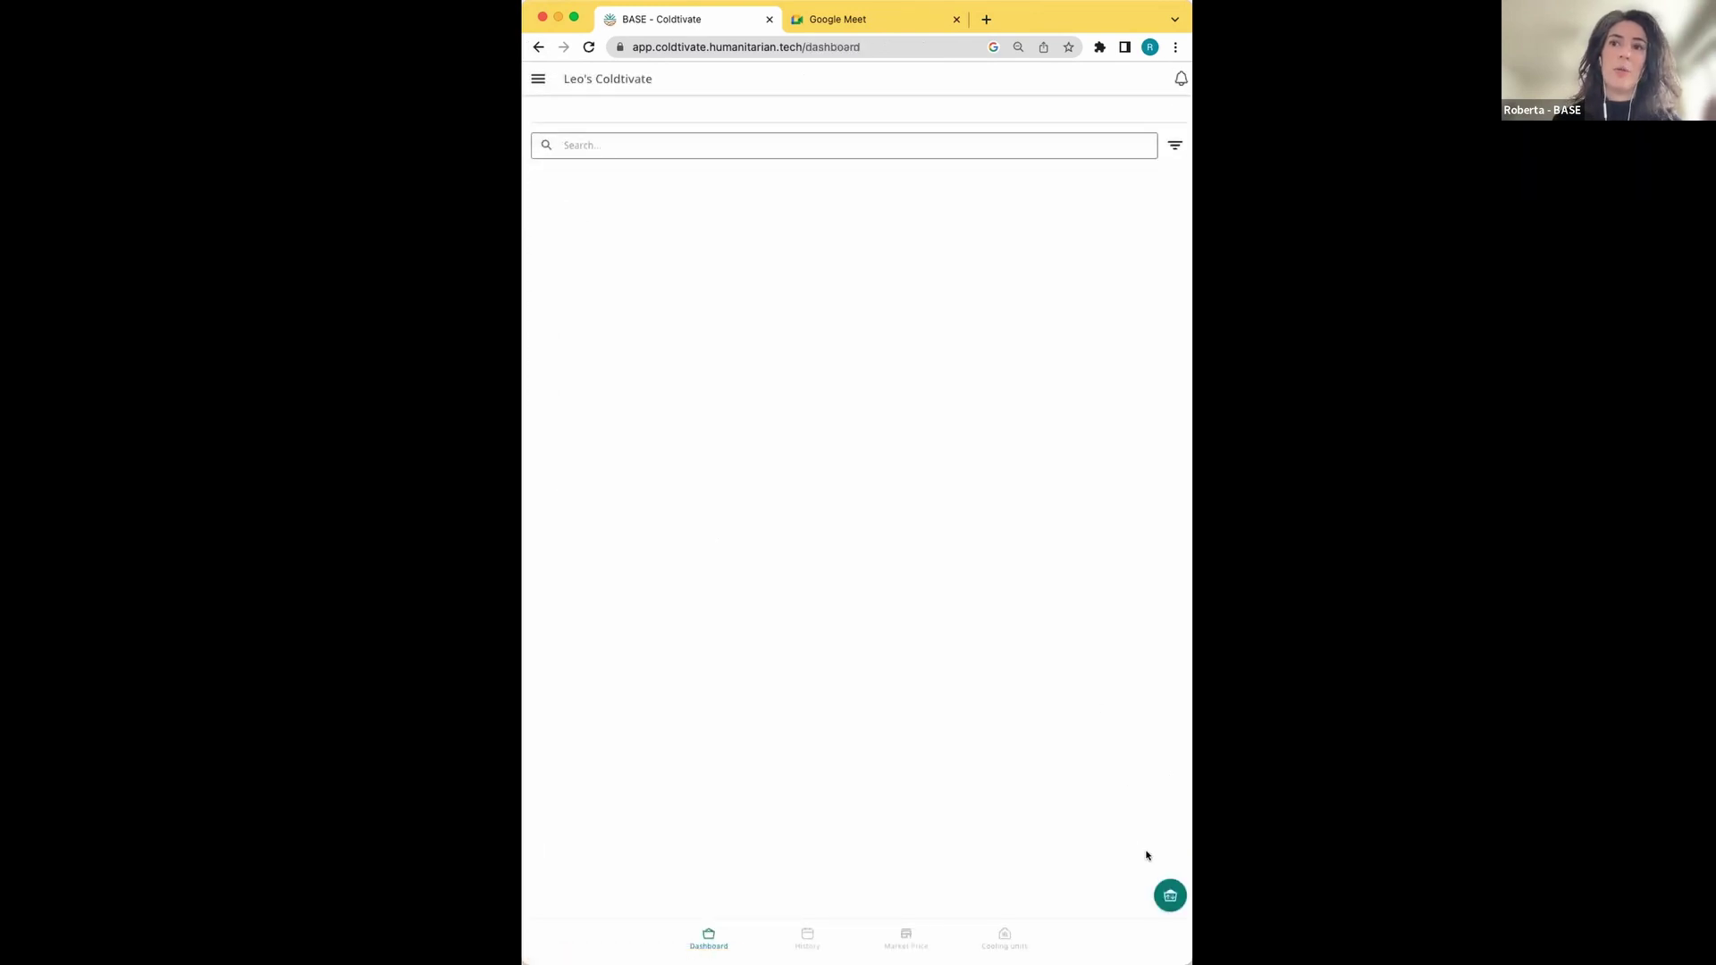
Pick the last cooling user in the picker, then dismiss the picker
mouse_move(1173, 902)
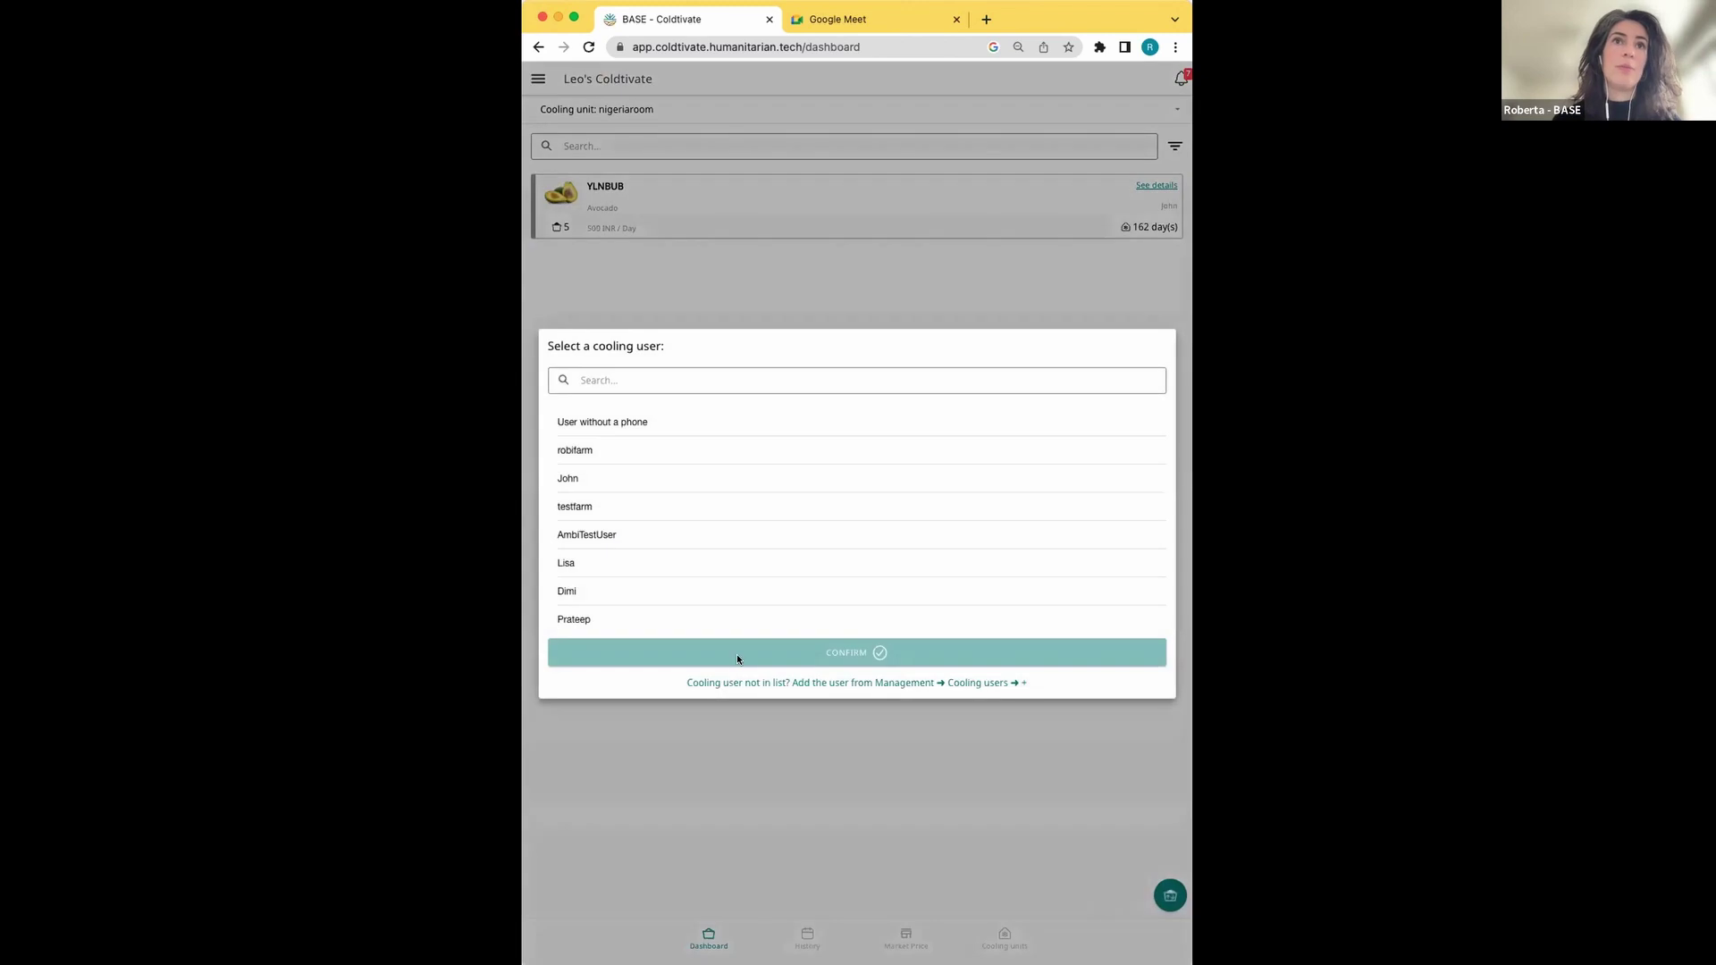
scroll(716, 545, "down", 2)
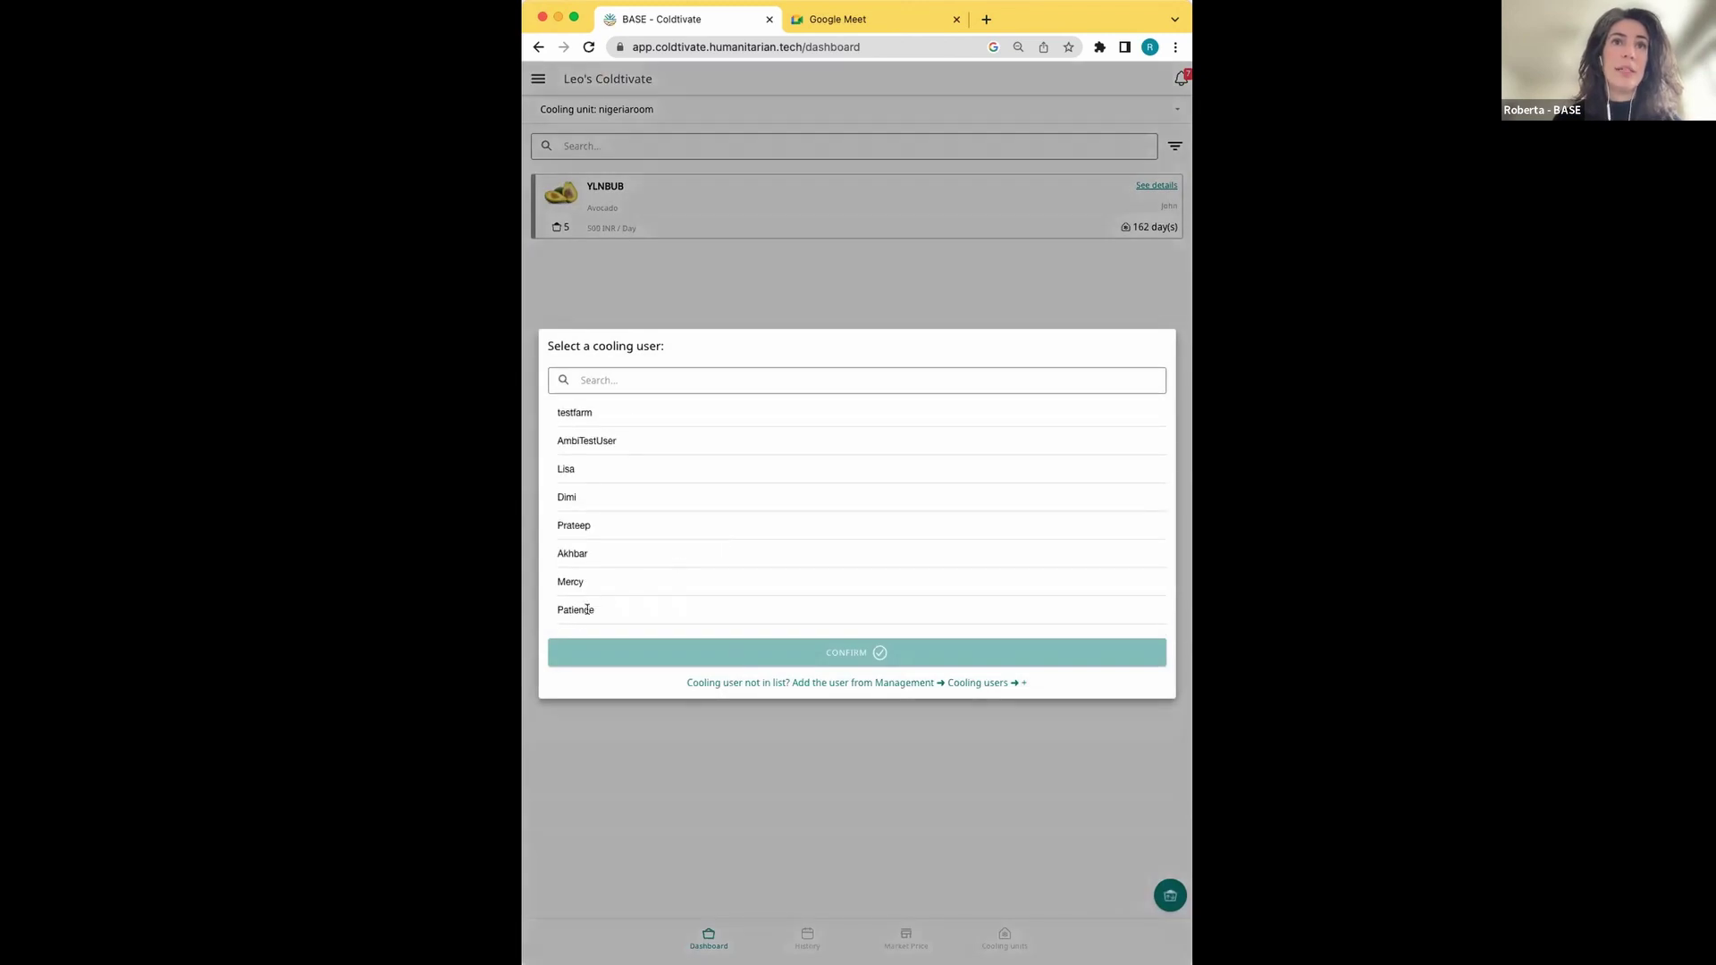
left_click(582, 610)
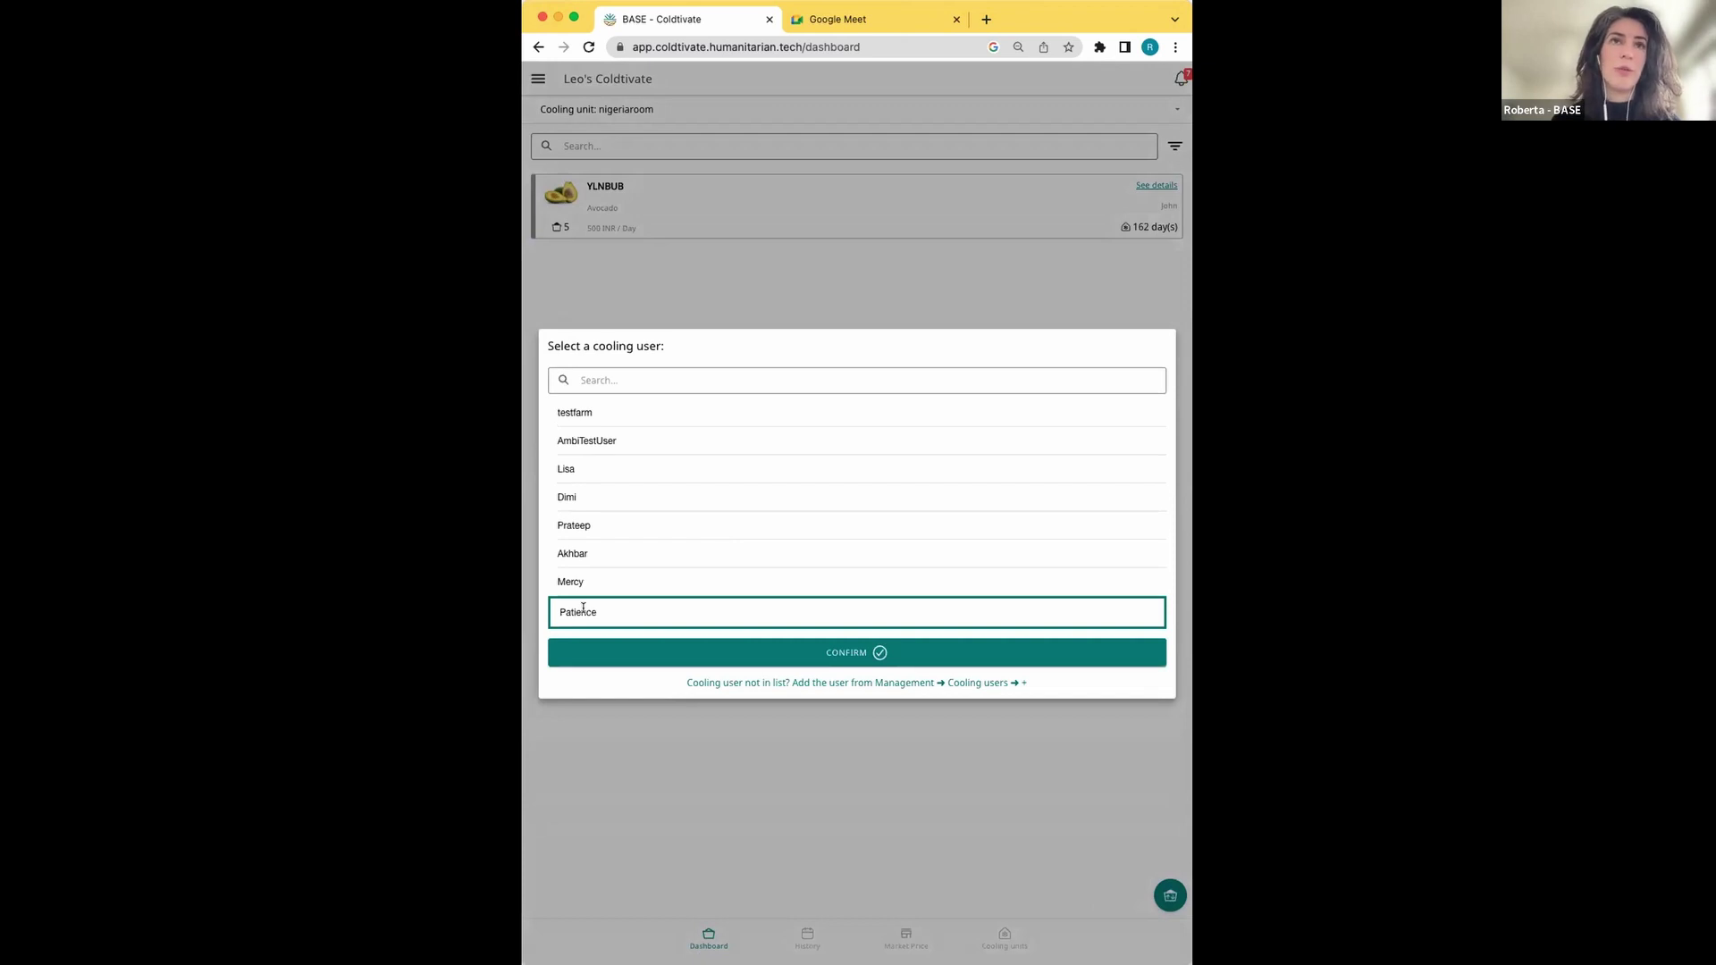
left_click(723, 720)
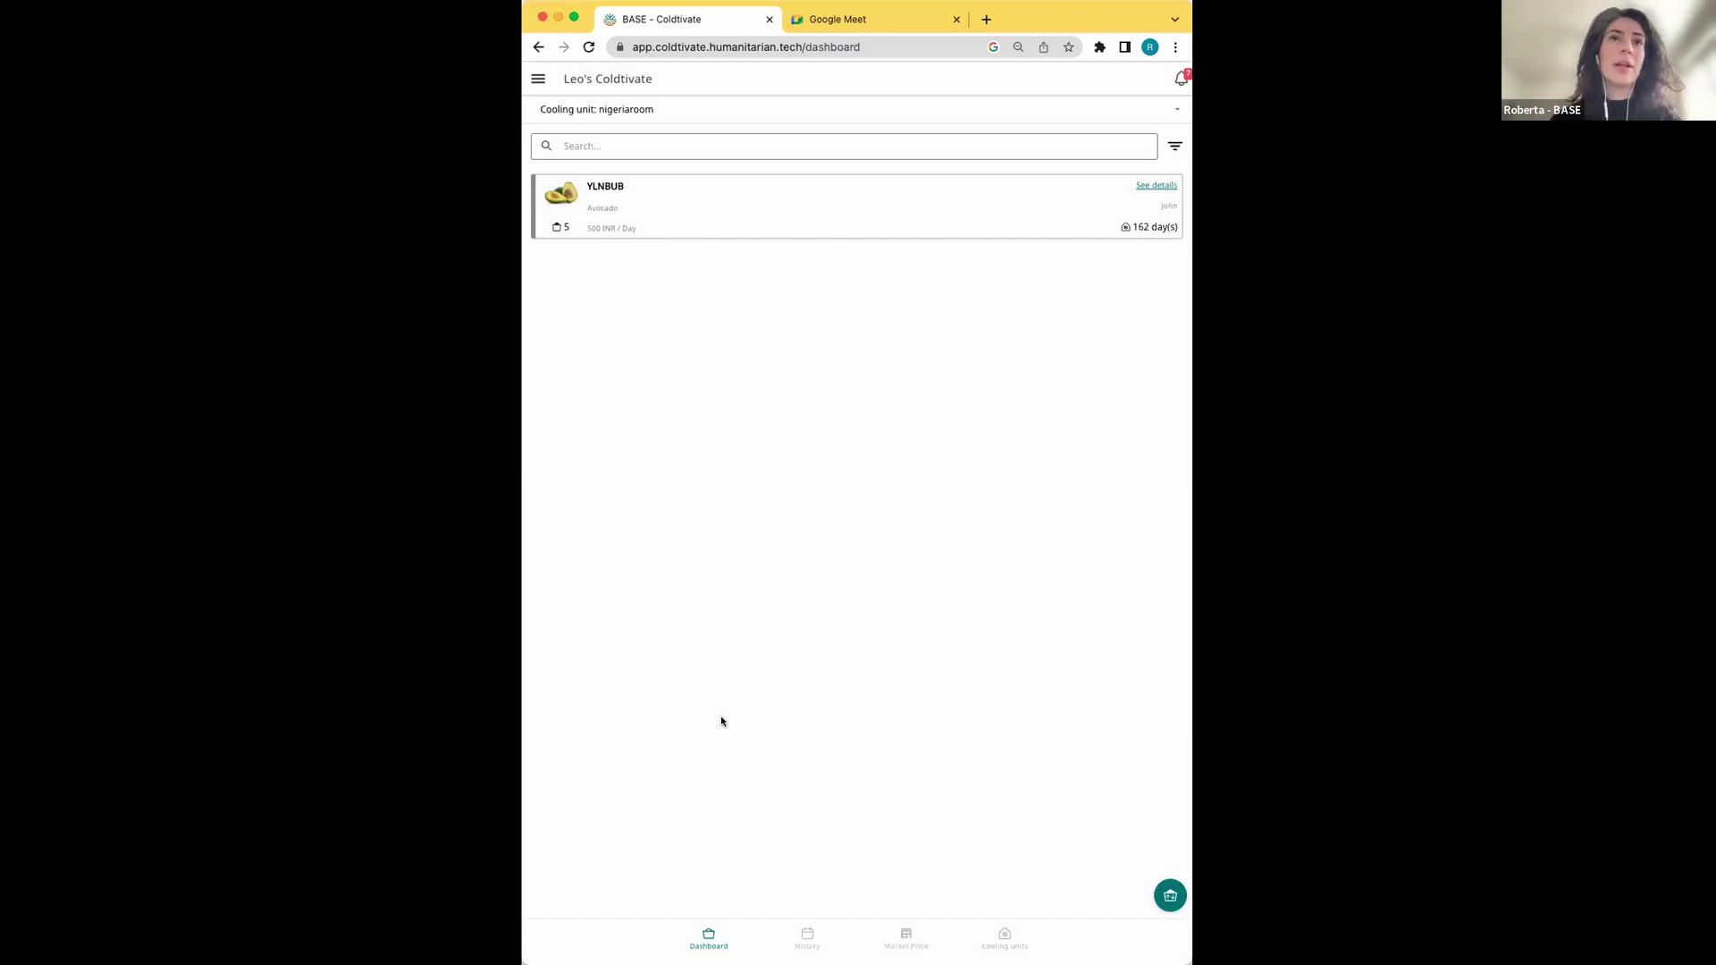
left_click(534, 80)
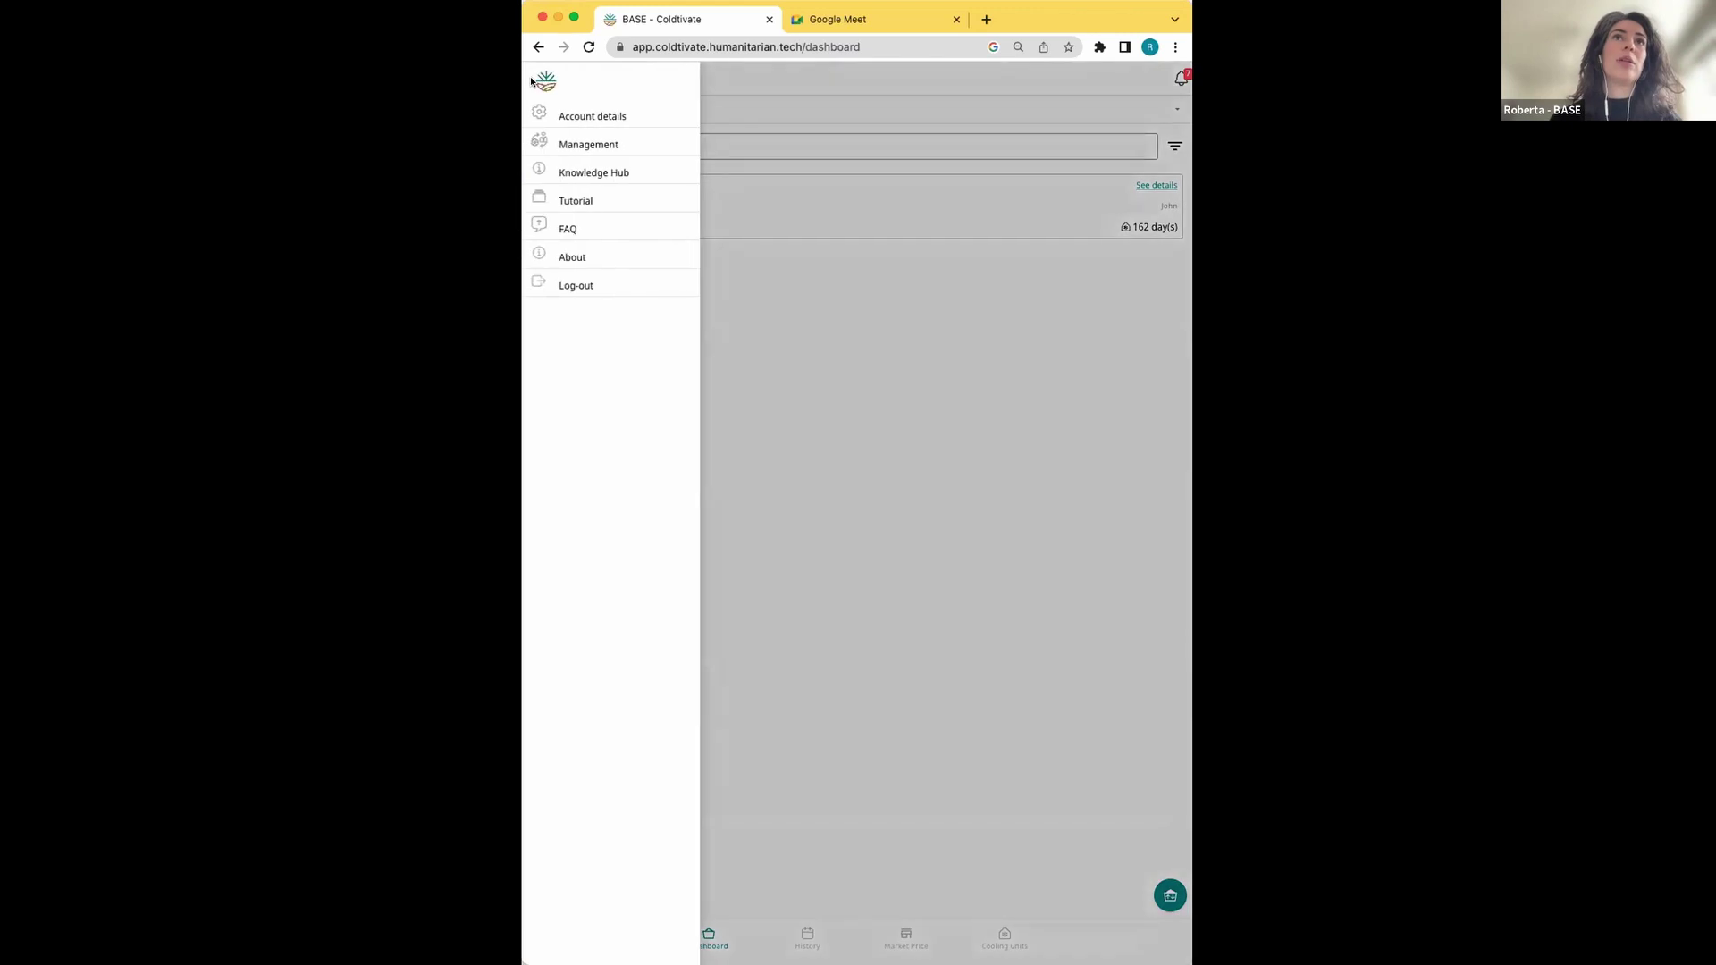
left_click(573, 141)
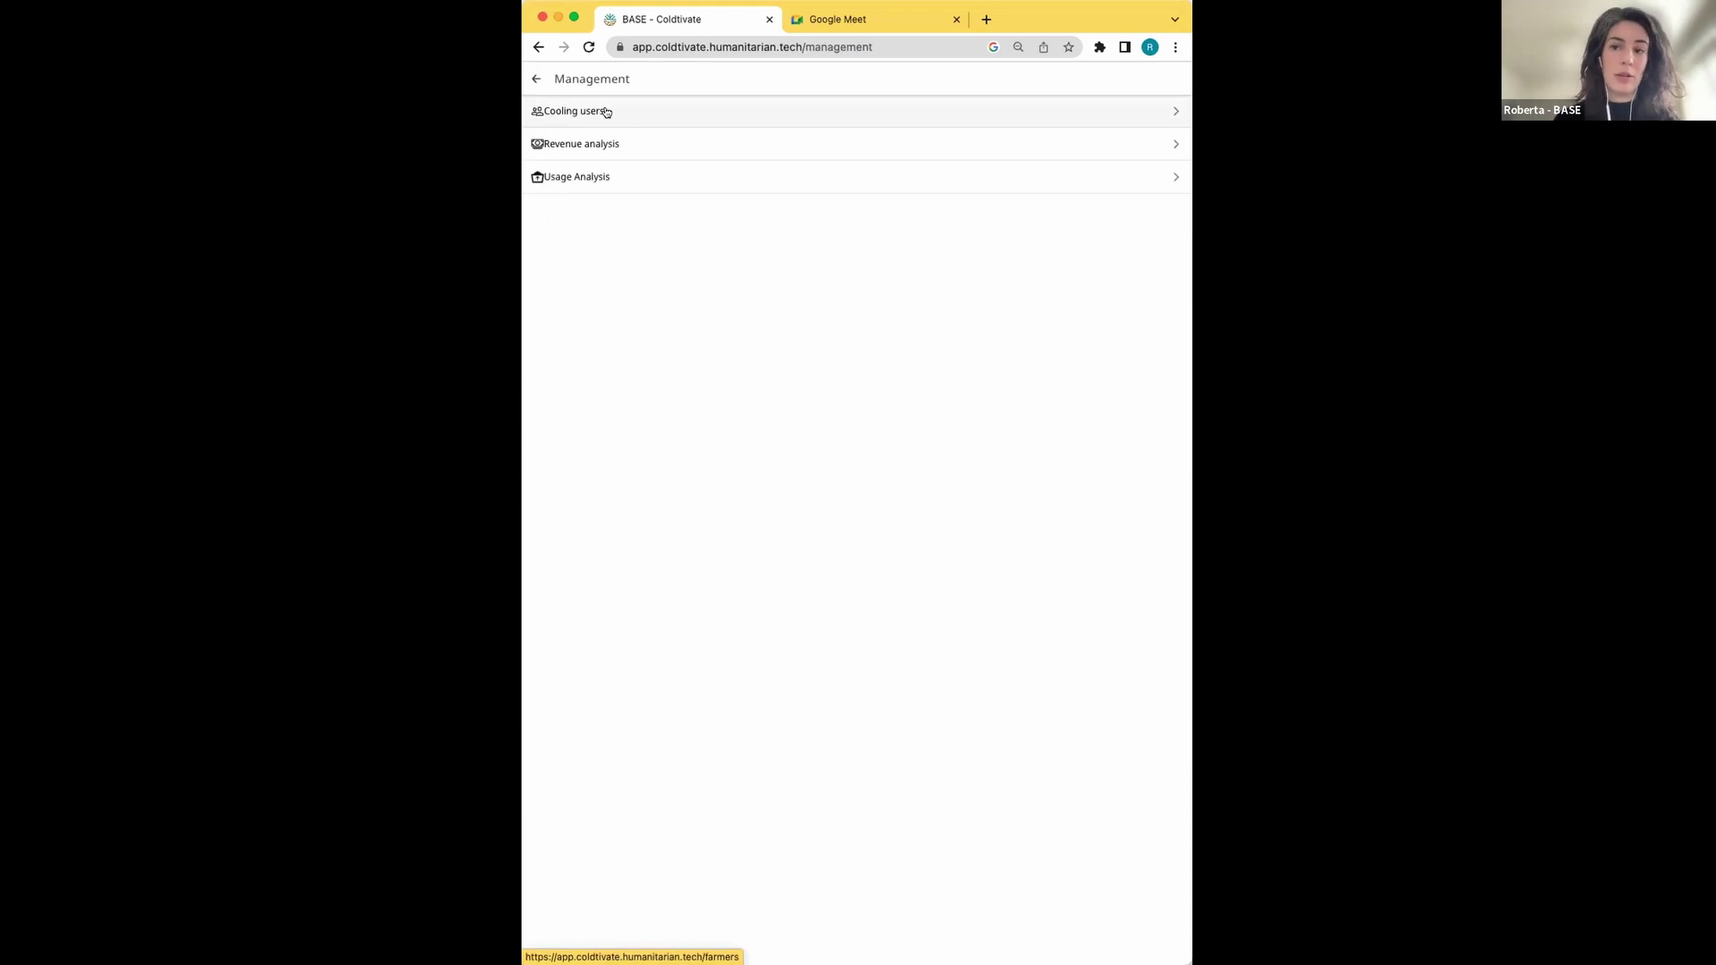
left_click(606, 111)
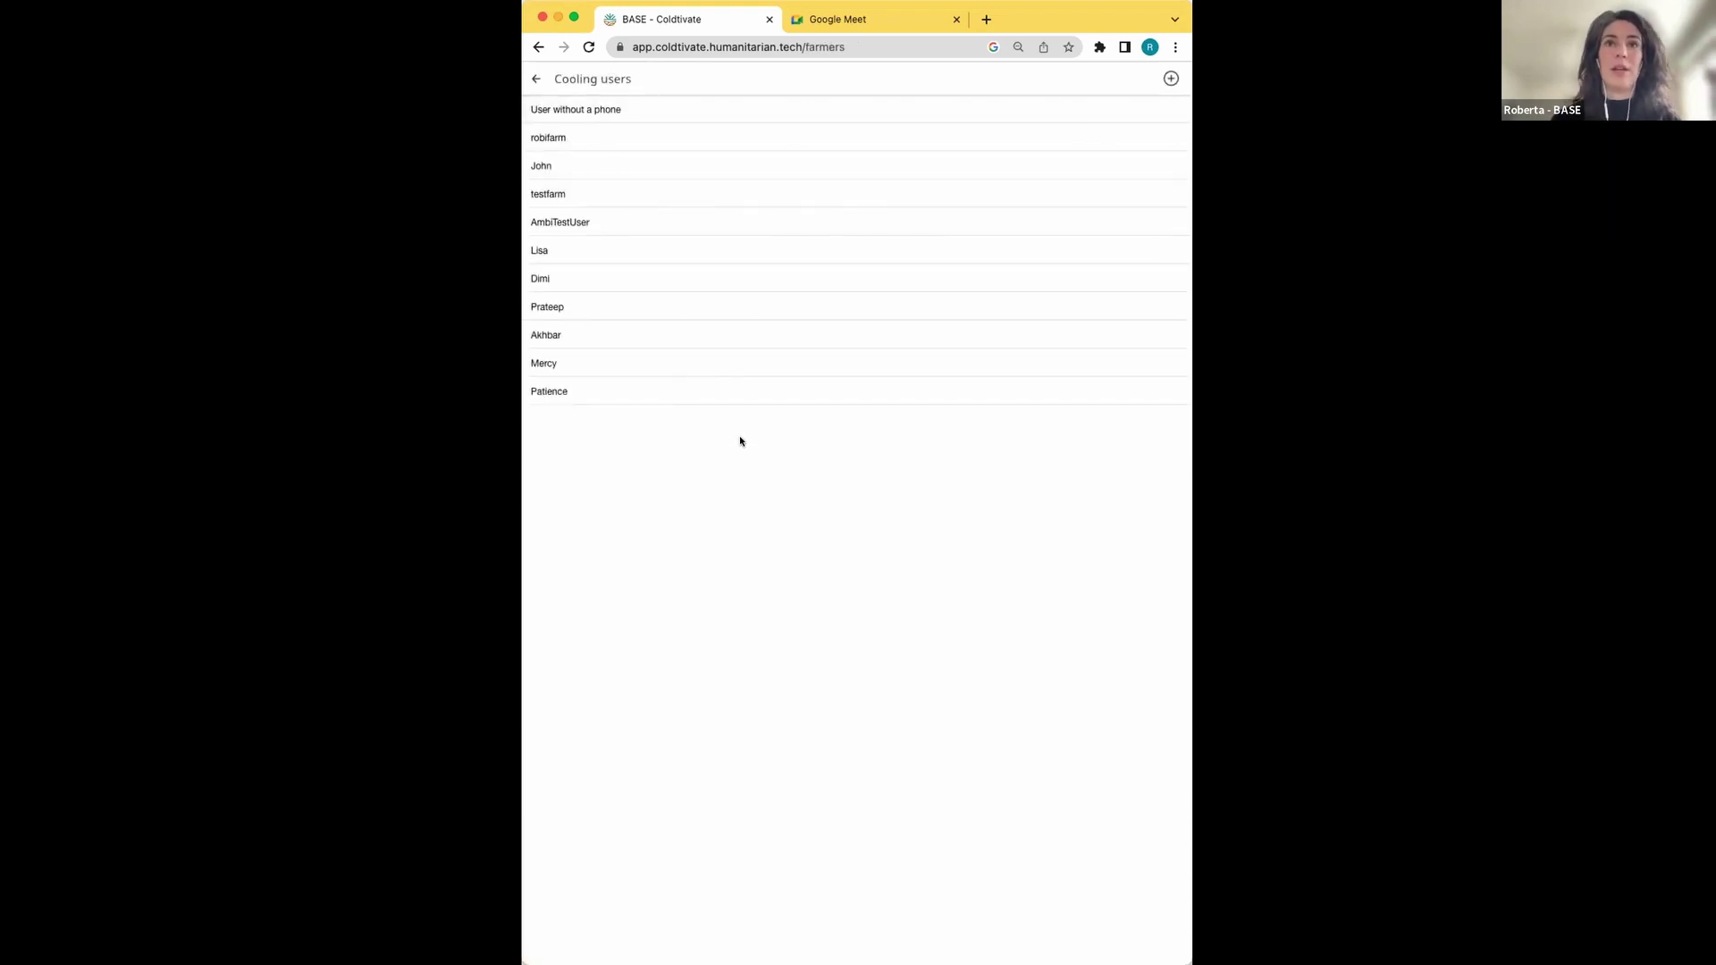
left_click(1172, 79)
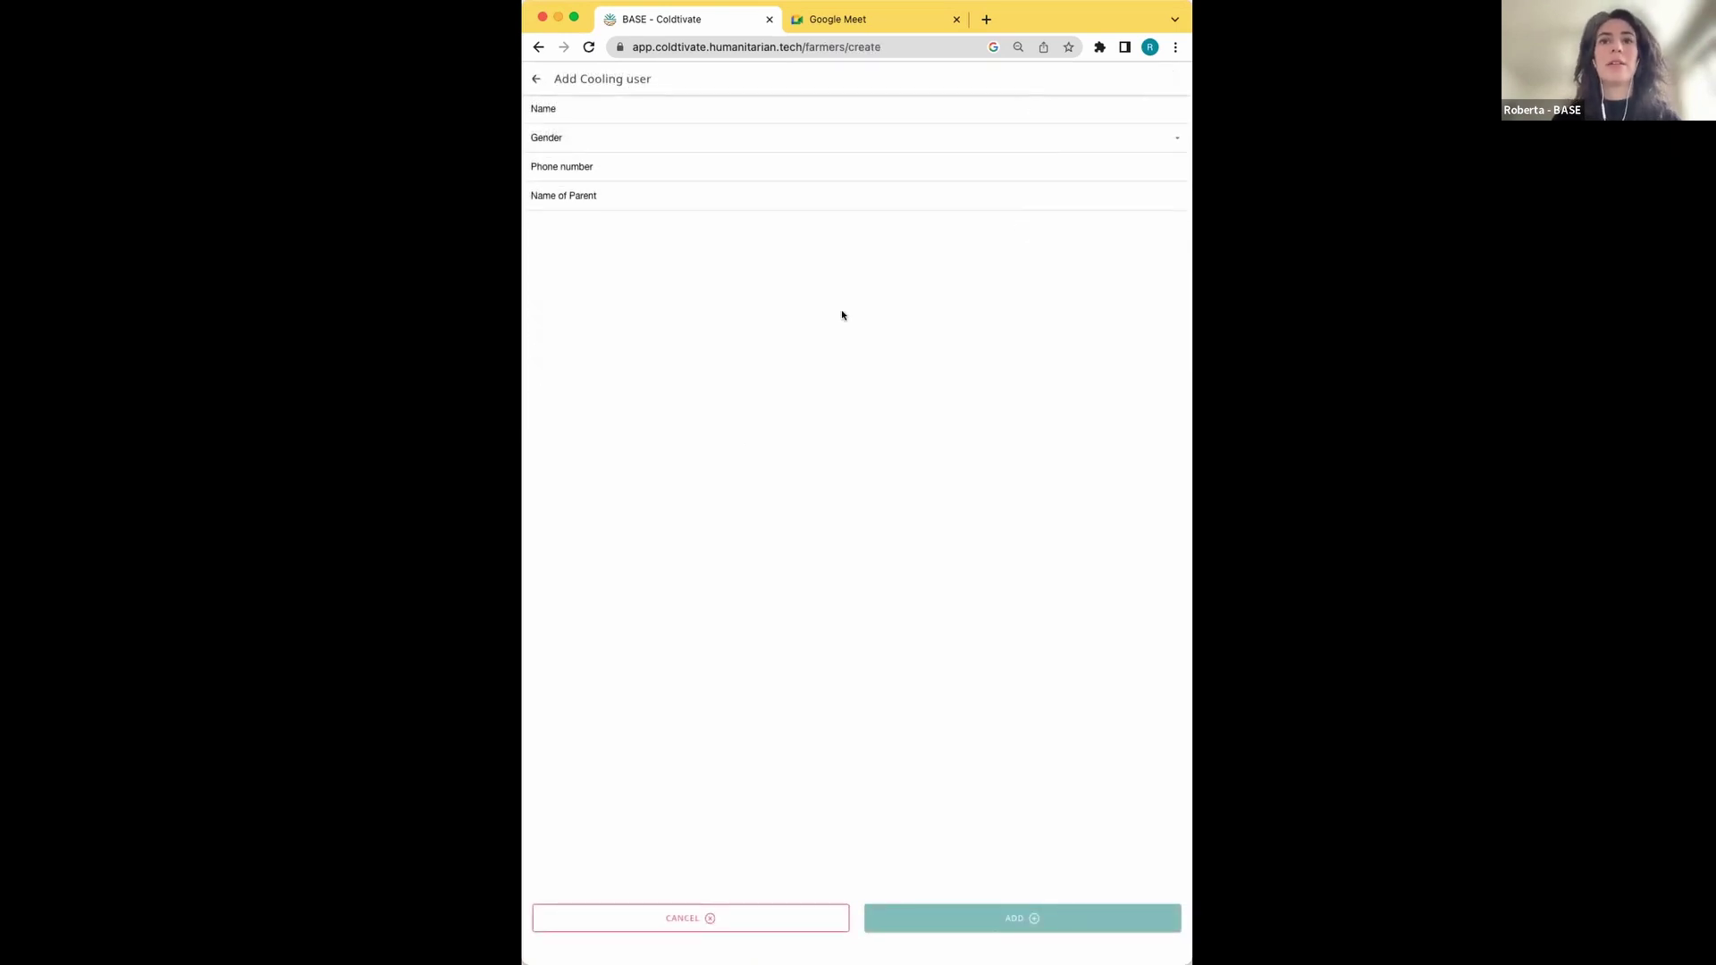
left_click(537, 79)
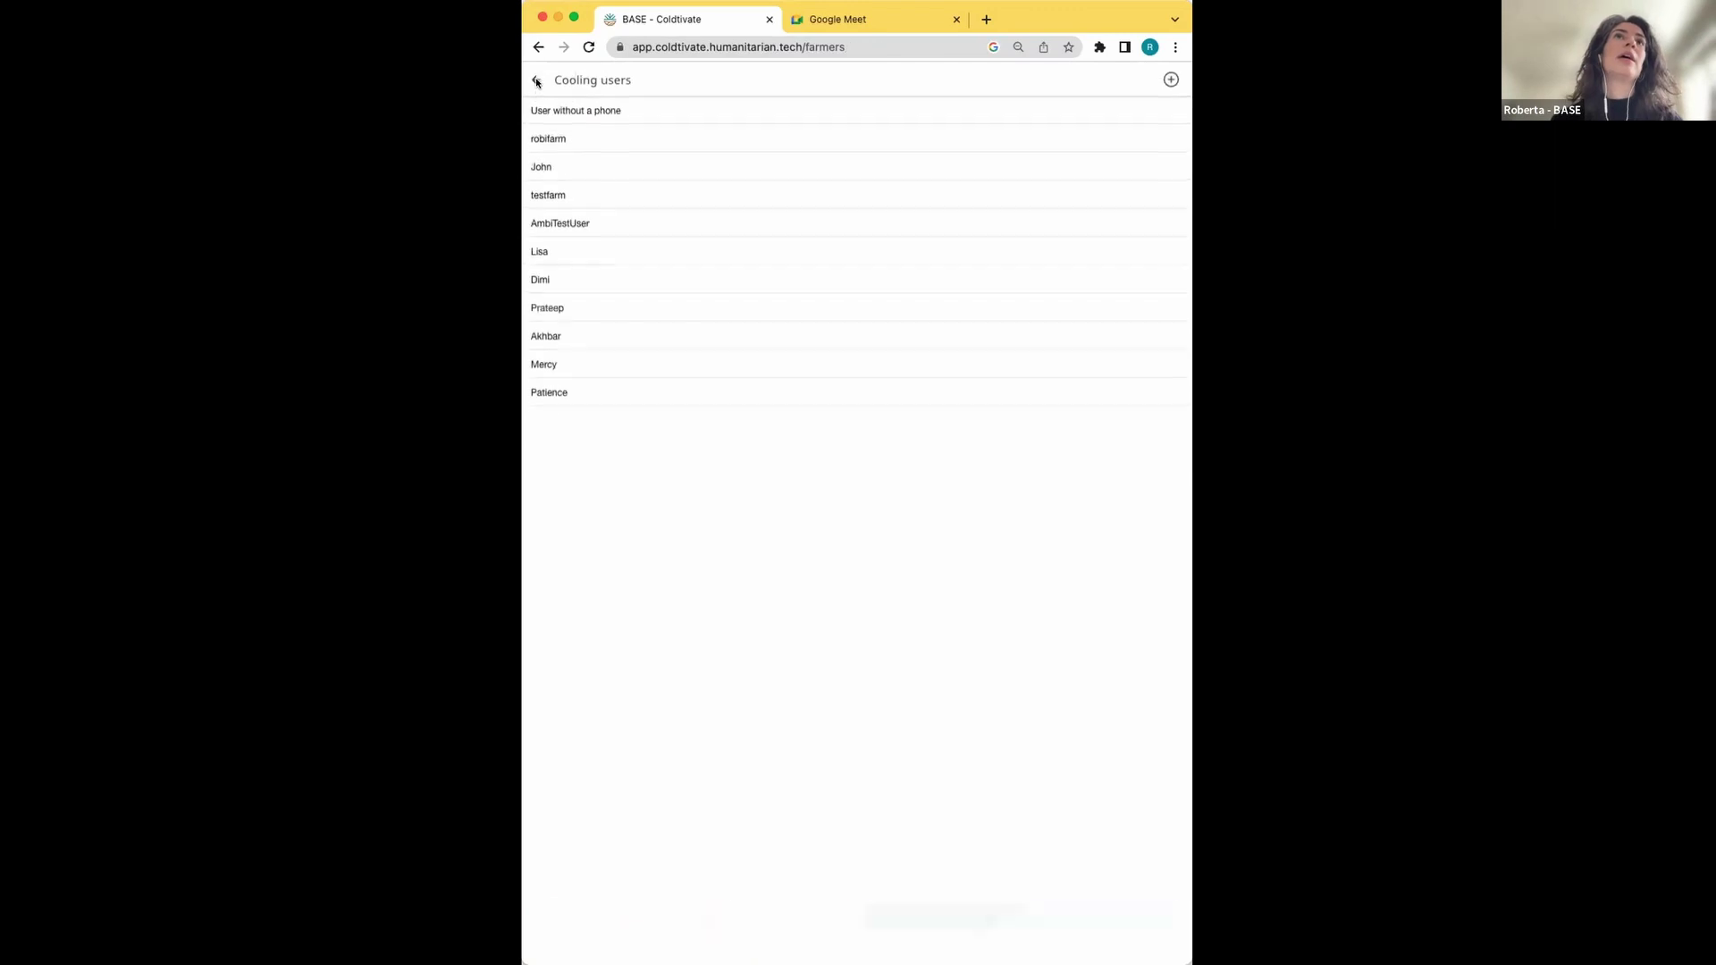
left_click(537, 80)
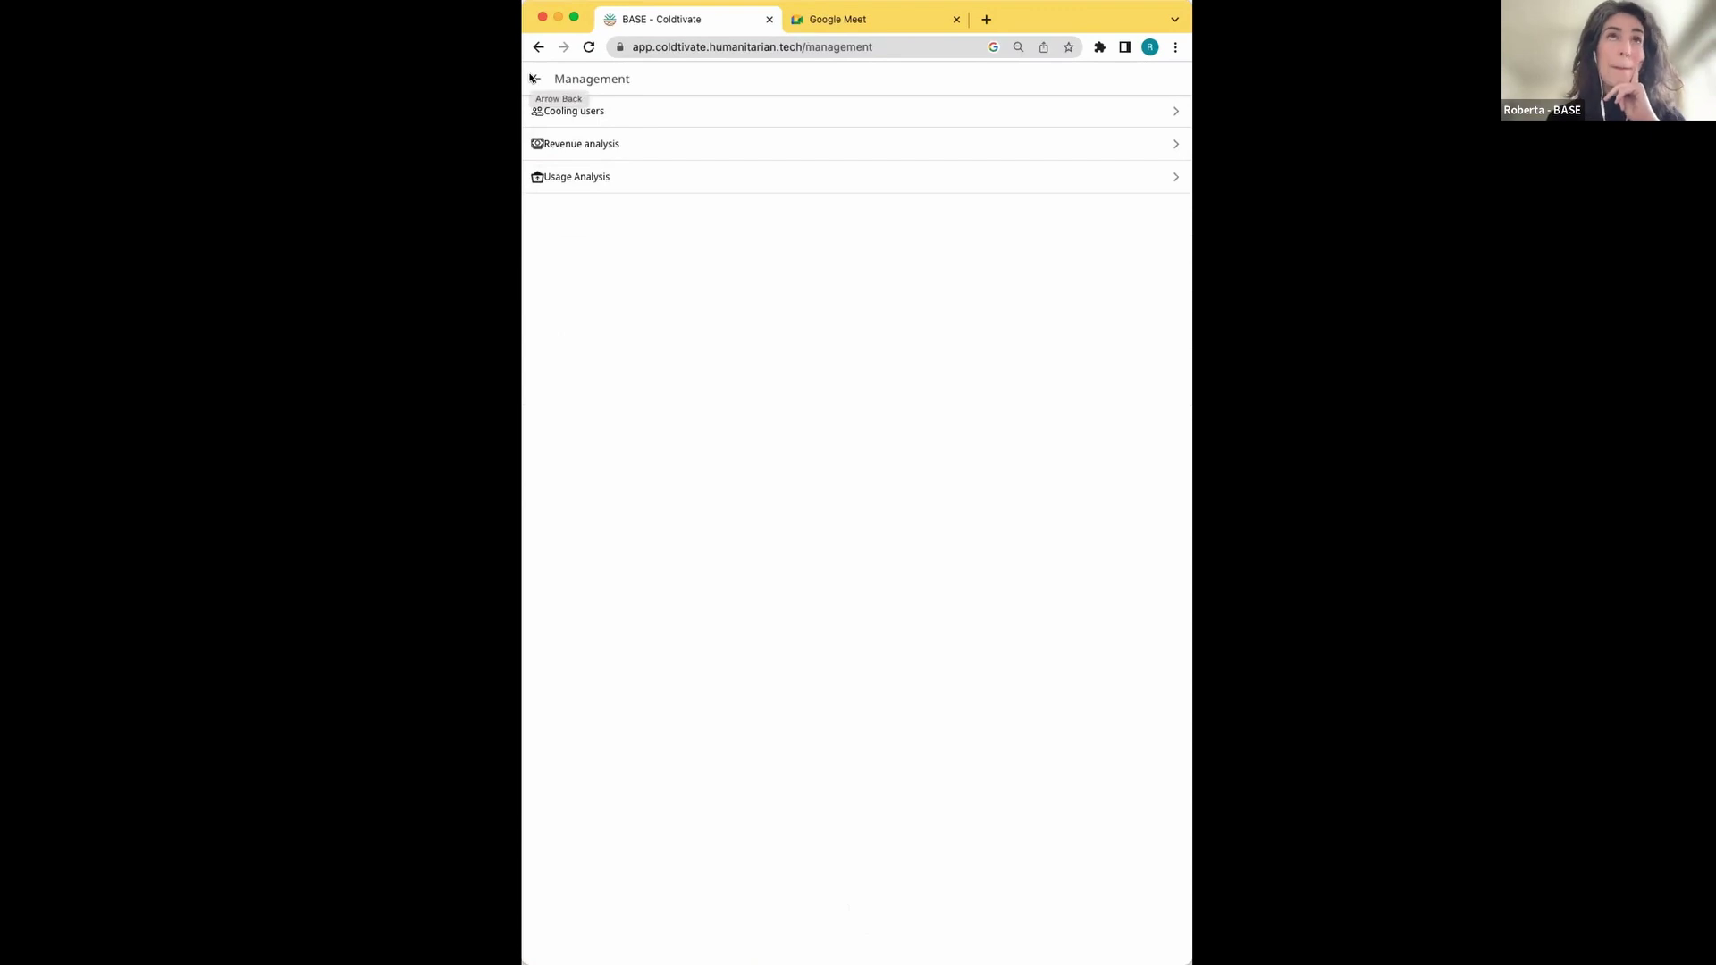
left_click(534, 79)
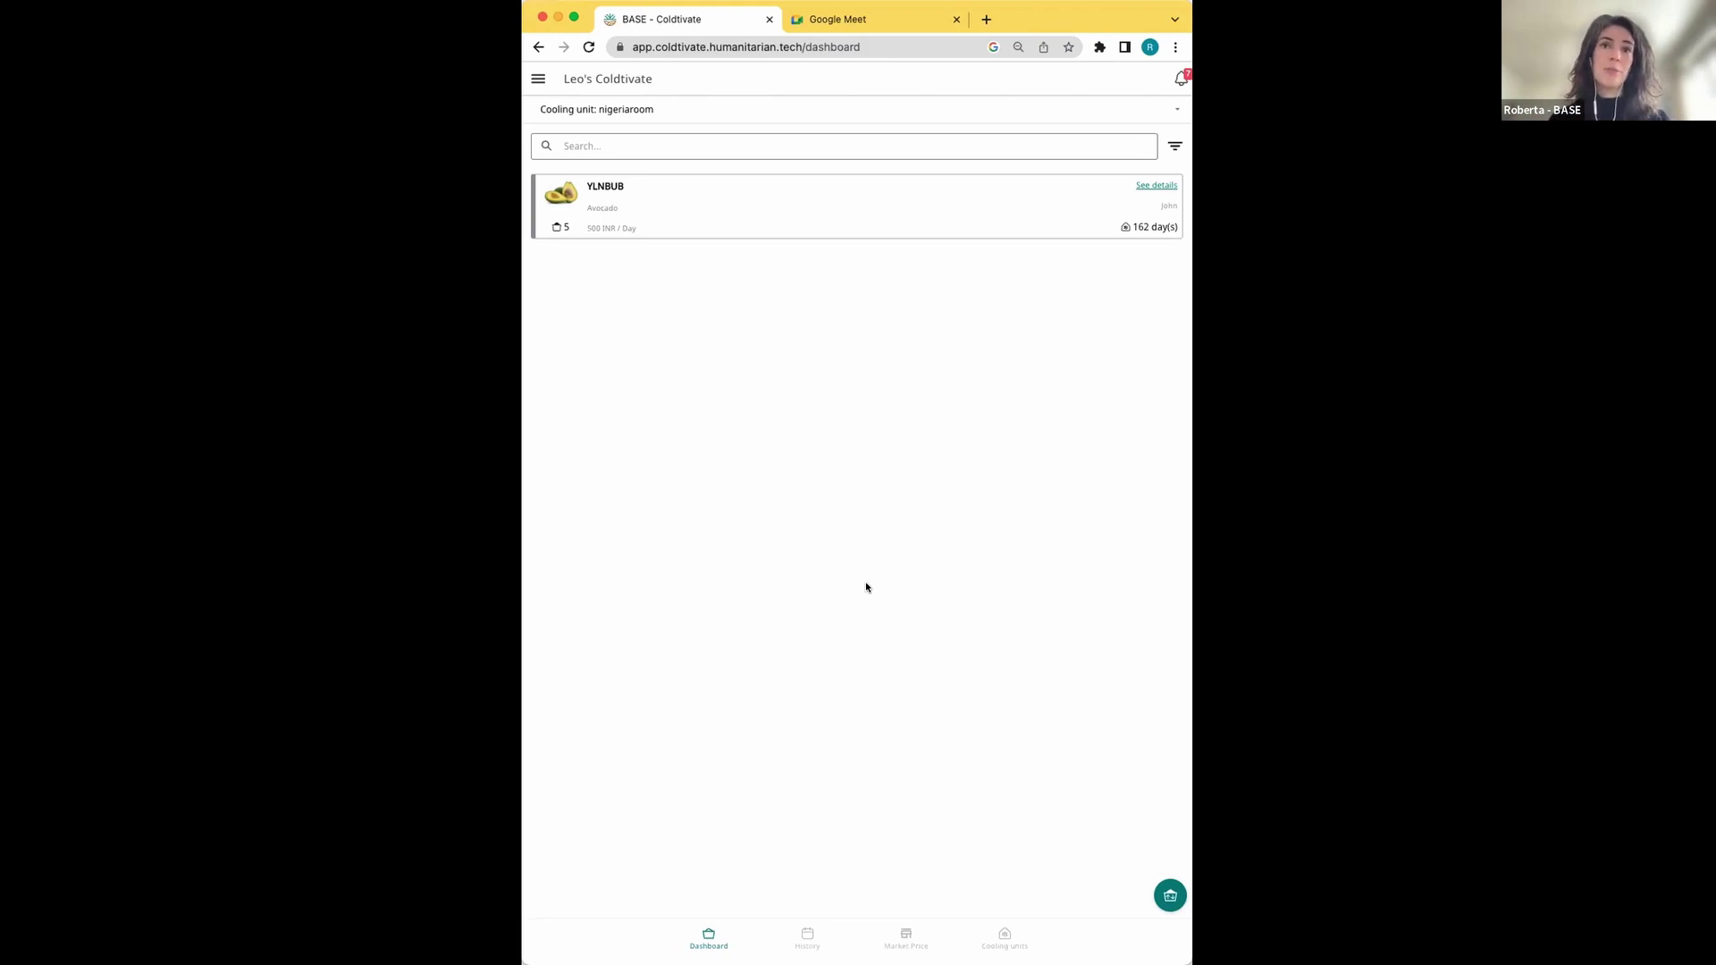
In History, start the market survey for the banana and aubergine checkout
left_click(801, 938)
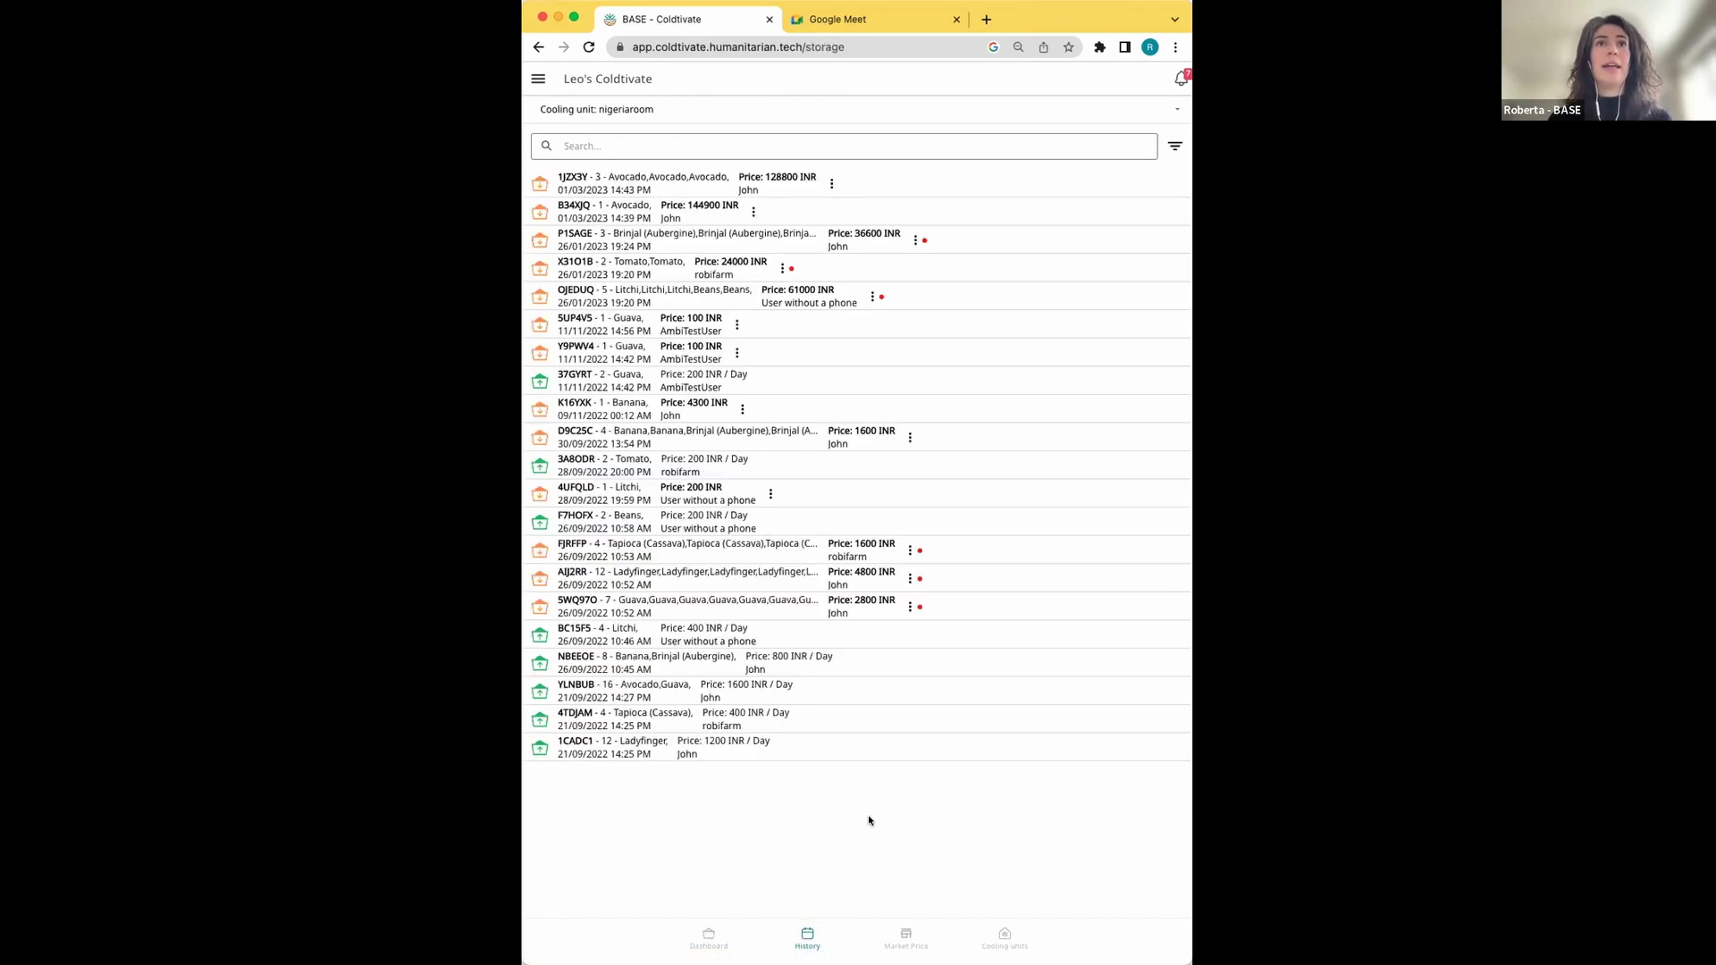
left_click(831, 183)
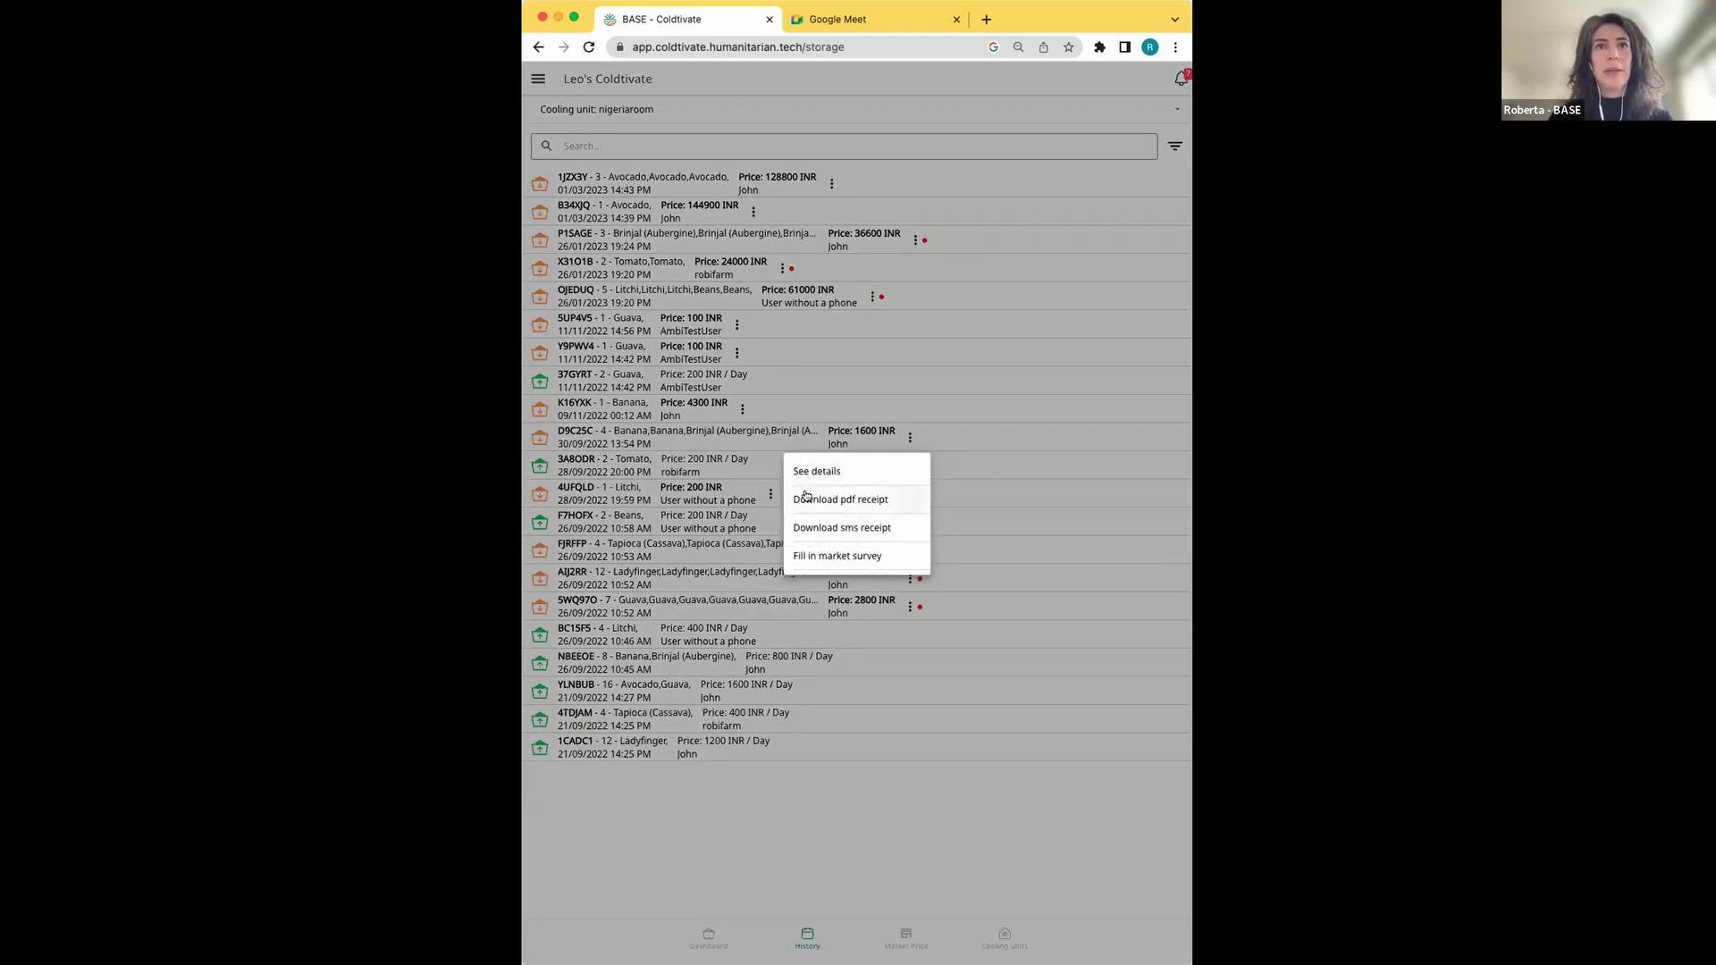
left_click(866, 556)
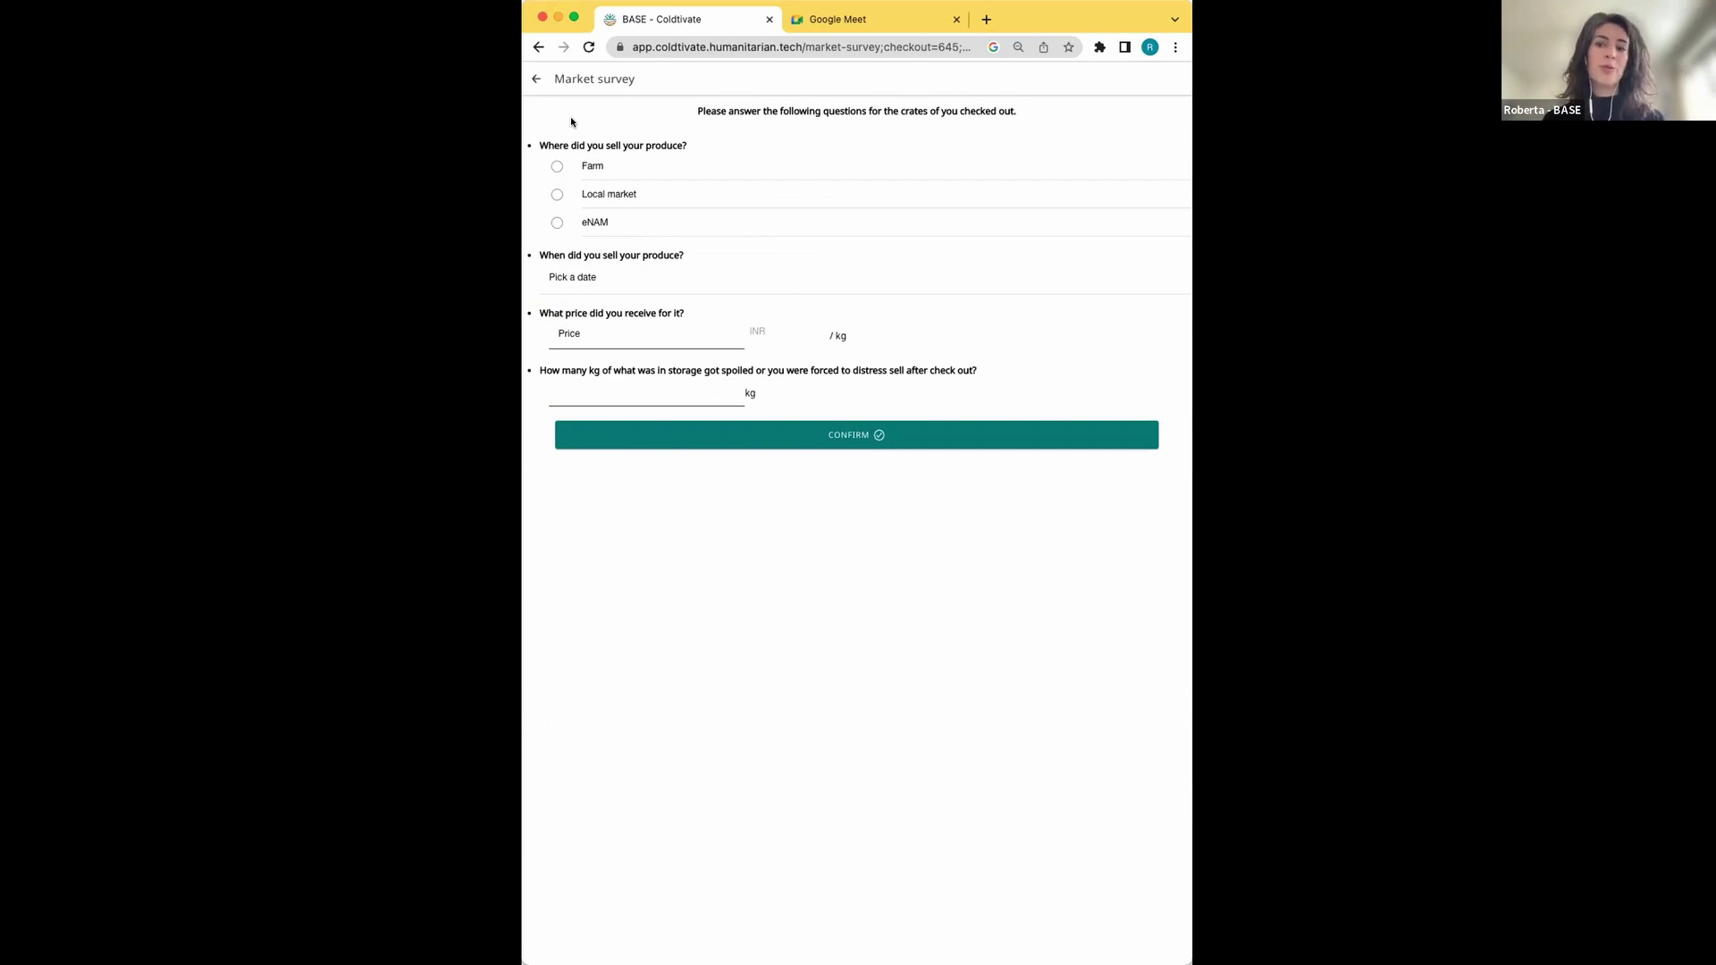
Mark Farm as where the produce sold and open the calendar for the 01 Mar 2023 date
left_click(555, 167)
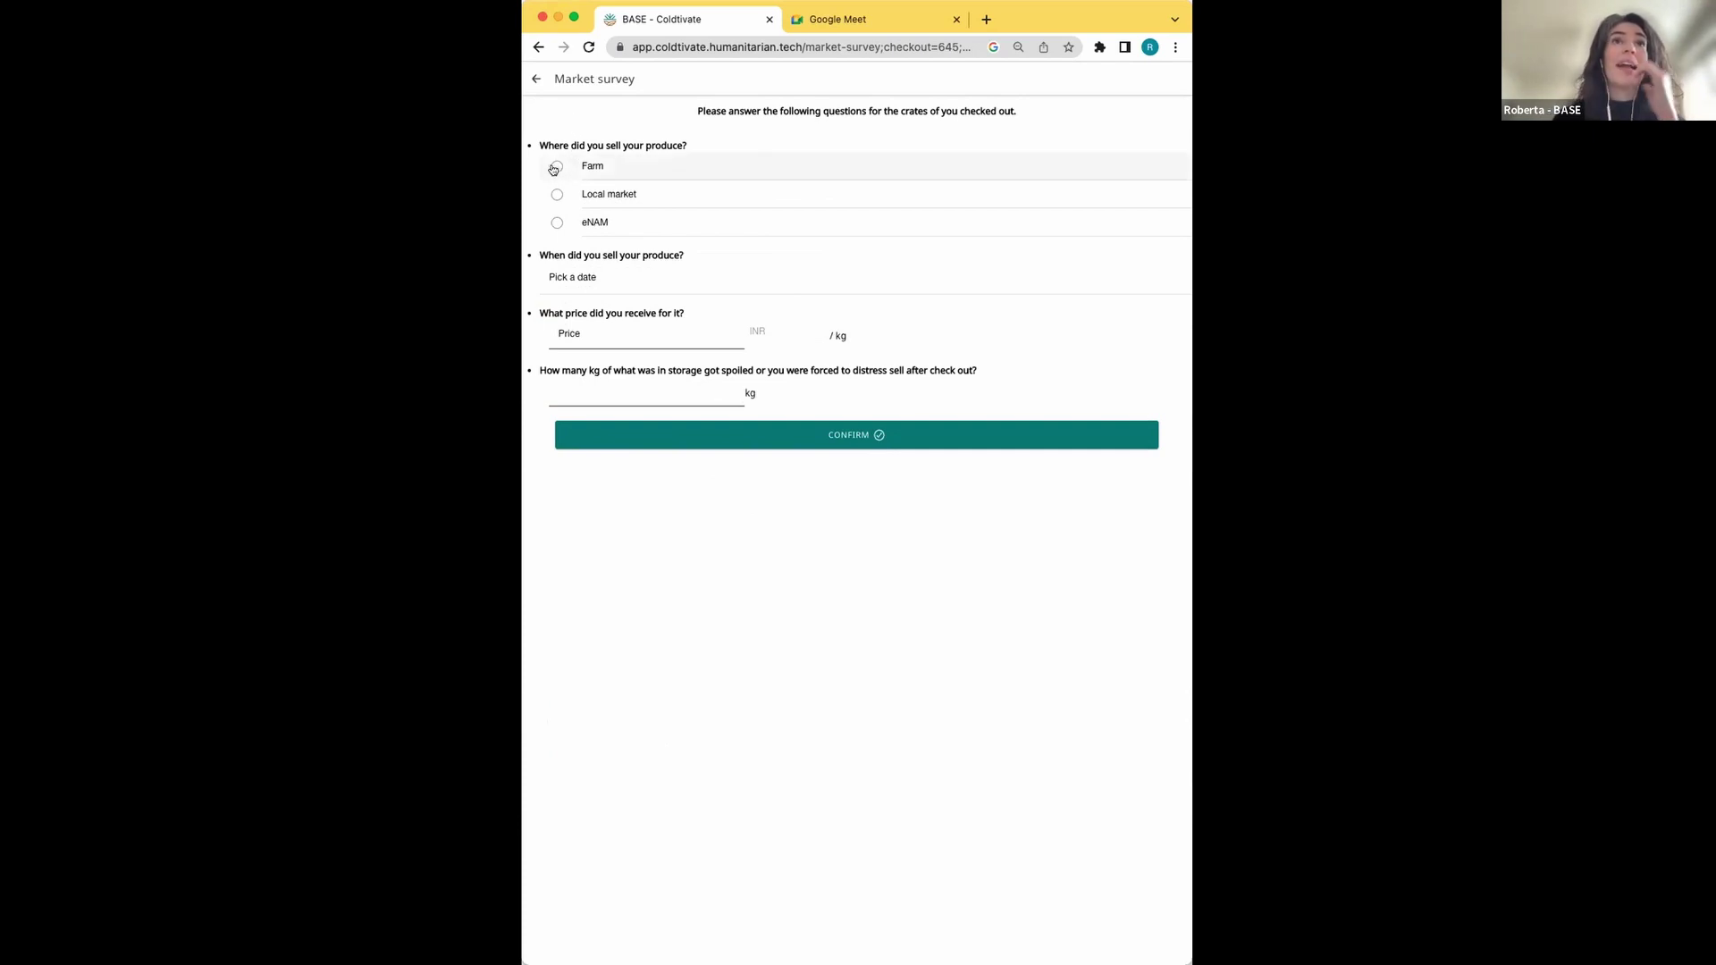
left_click(667, 274)
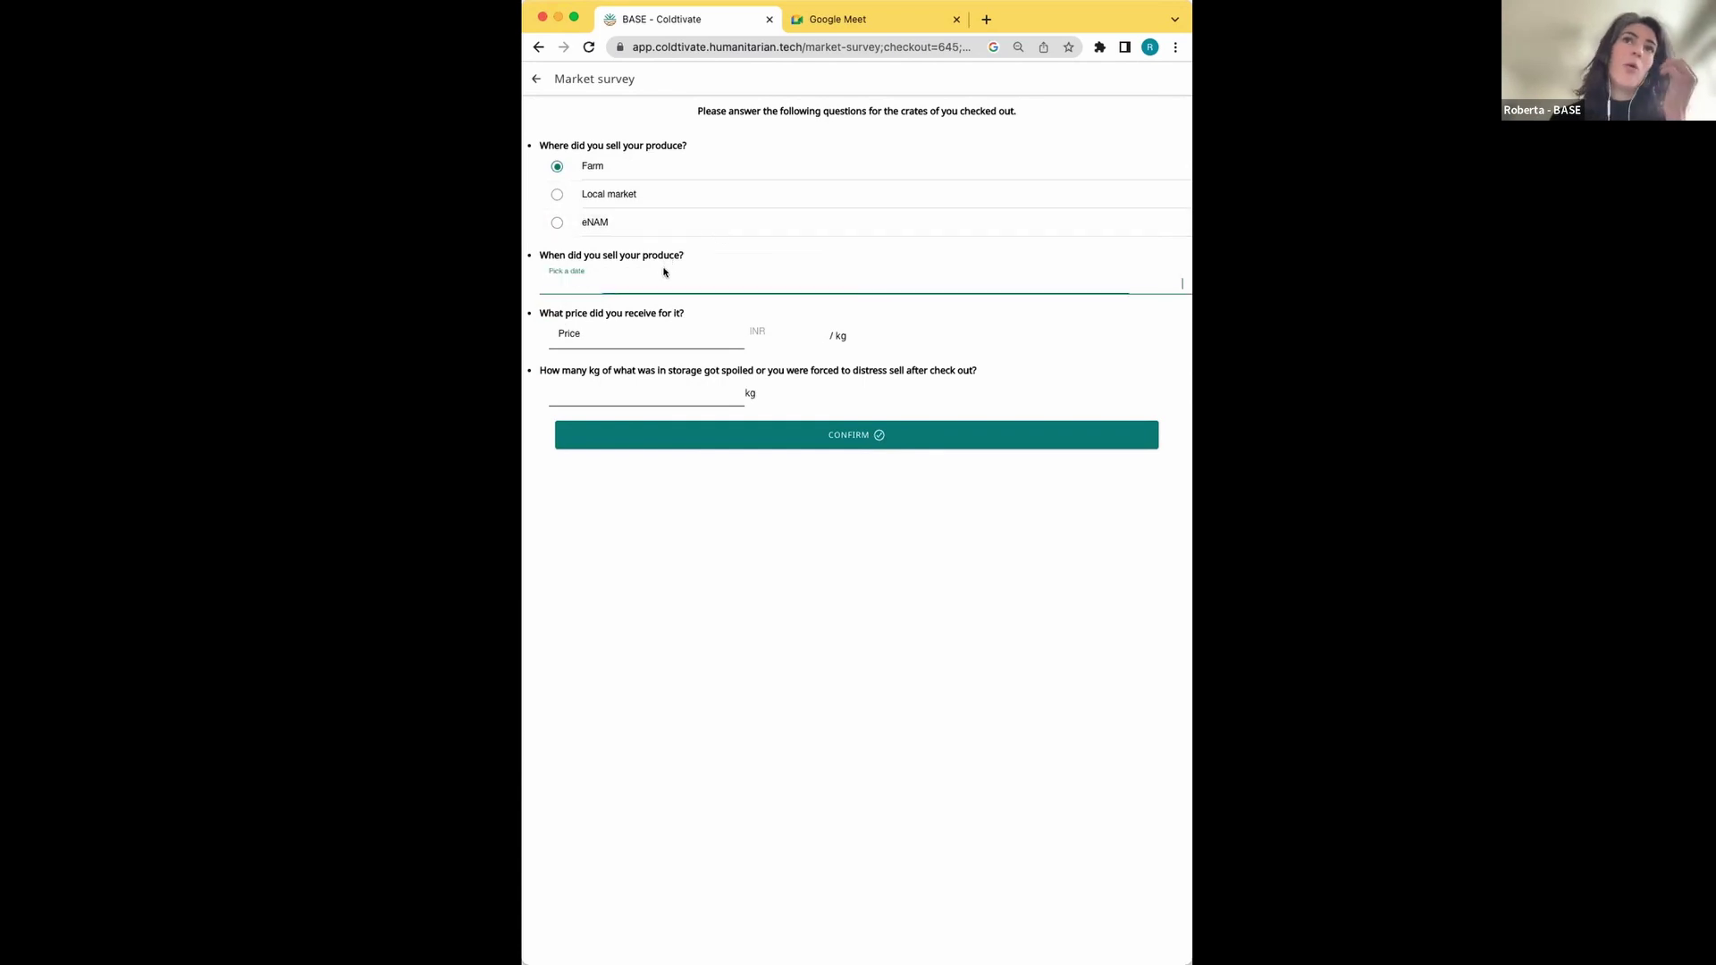
left_click(607, 275)
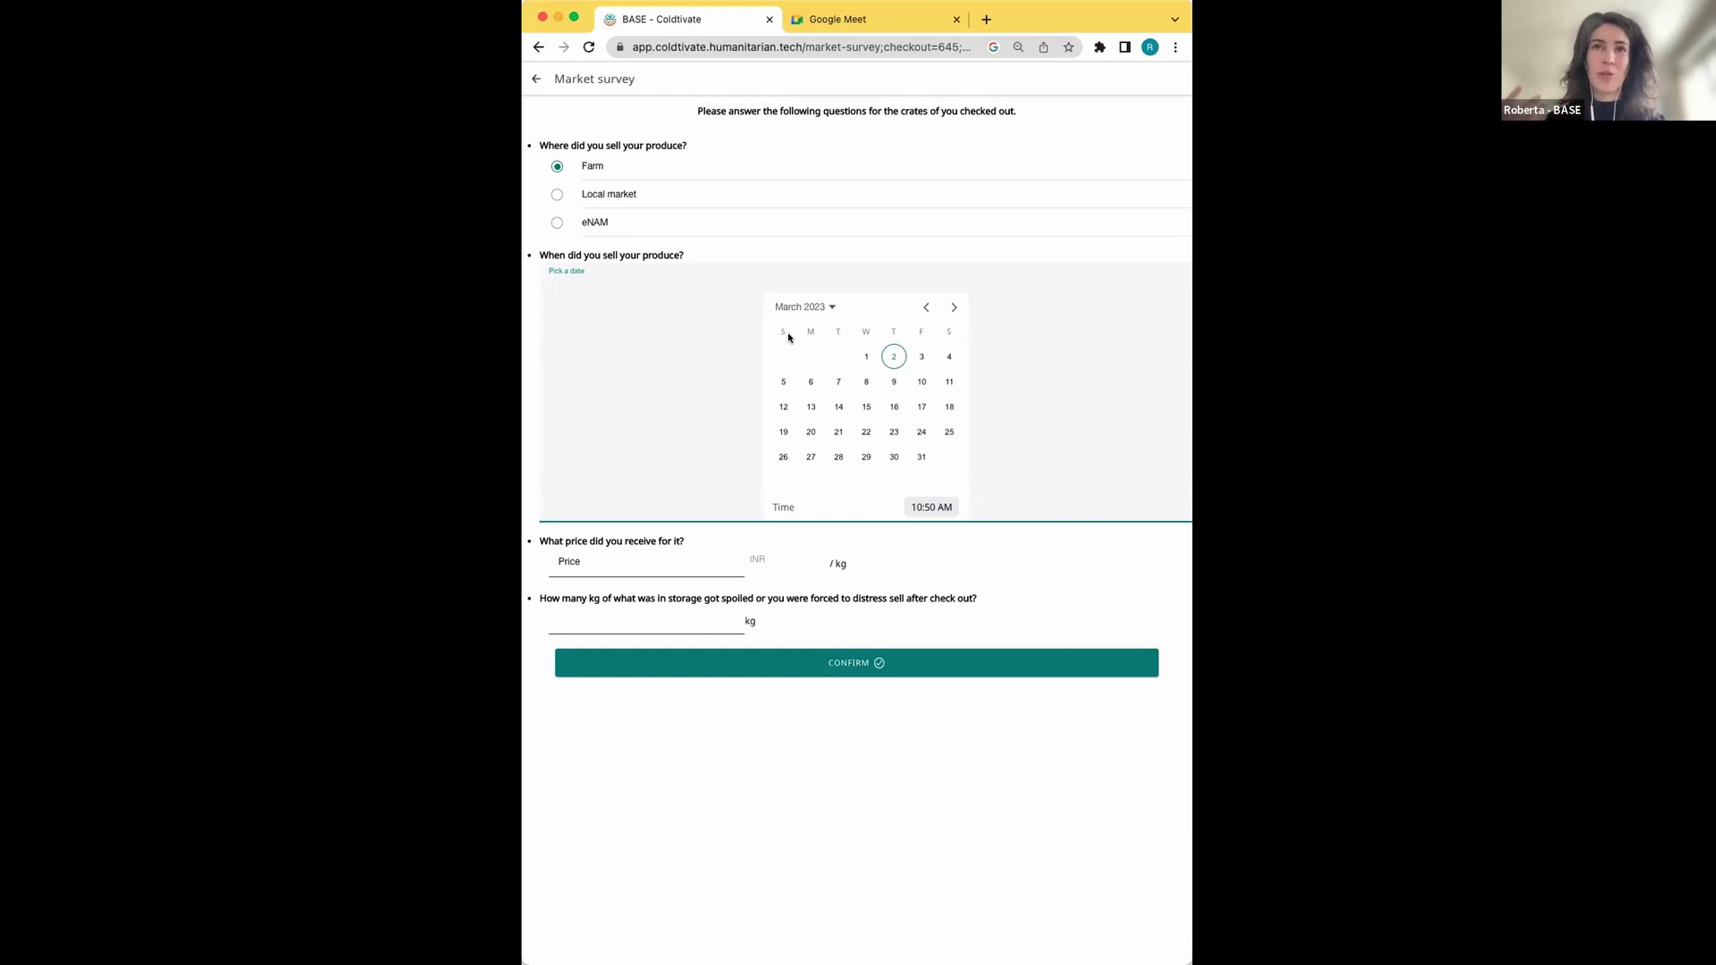
Fill in the market survey with sale date 1 March 2023, price 14 INR/kg and 23 kg spoiled, then submit it
left_click(866, 357)
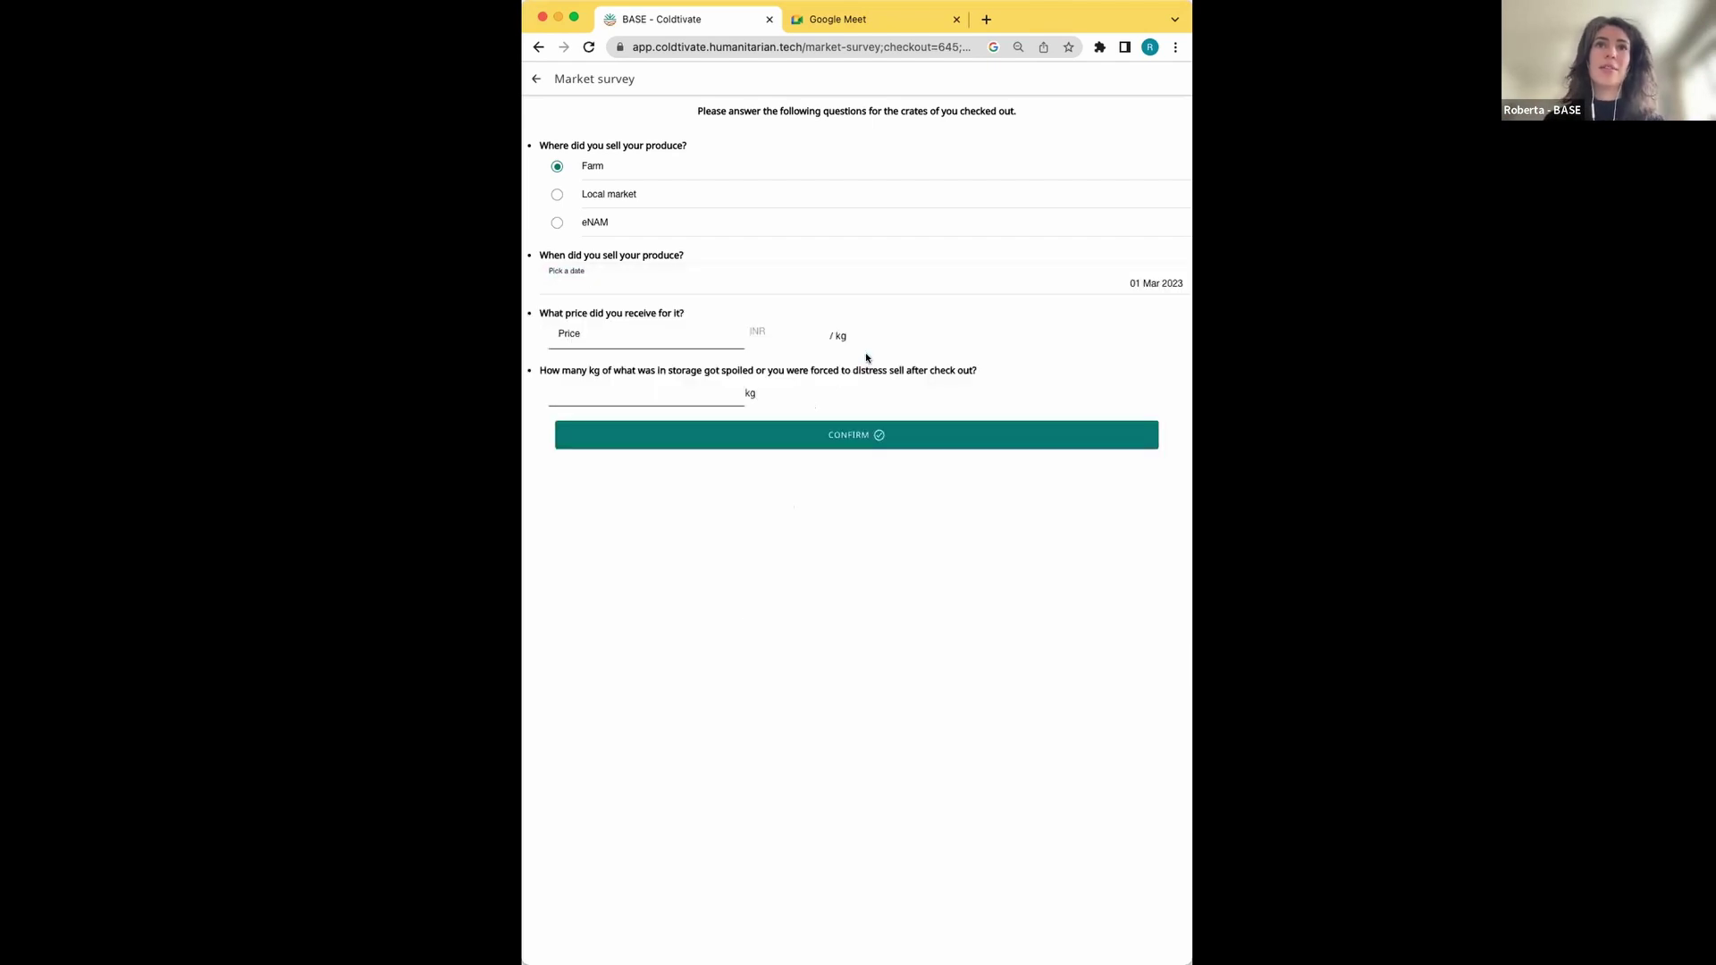
left_click(640, 312)
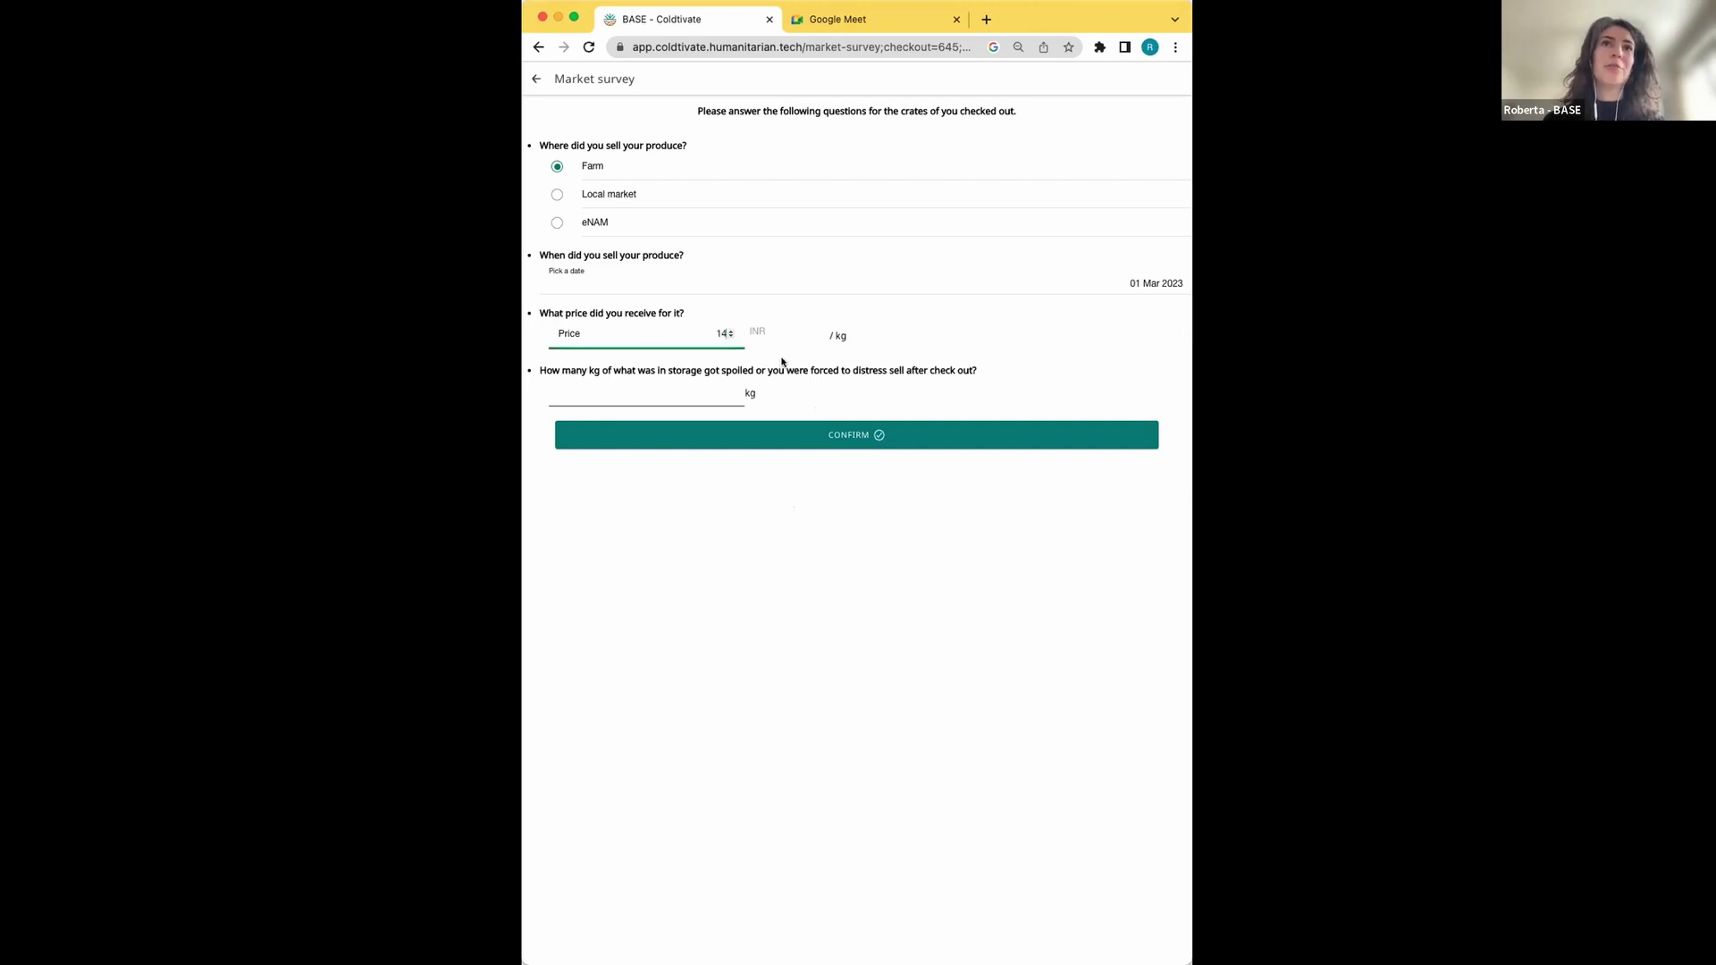
left_click(665, 388)
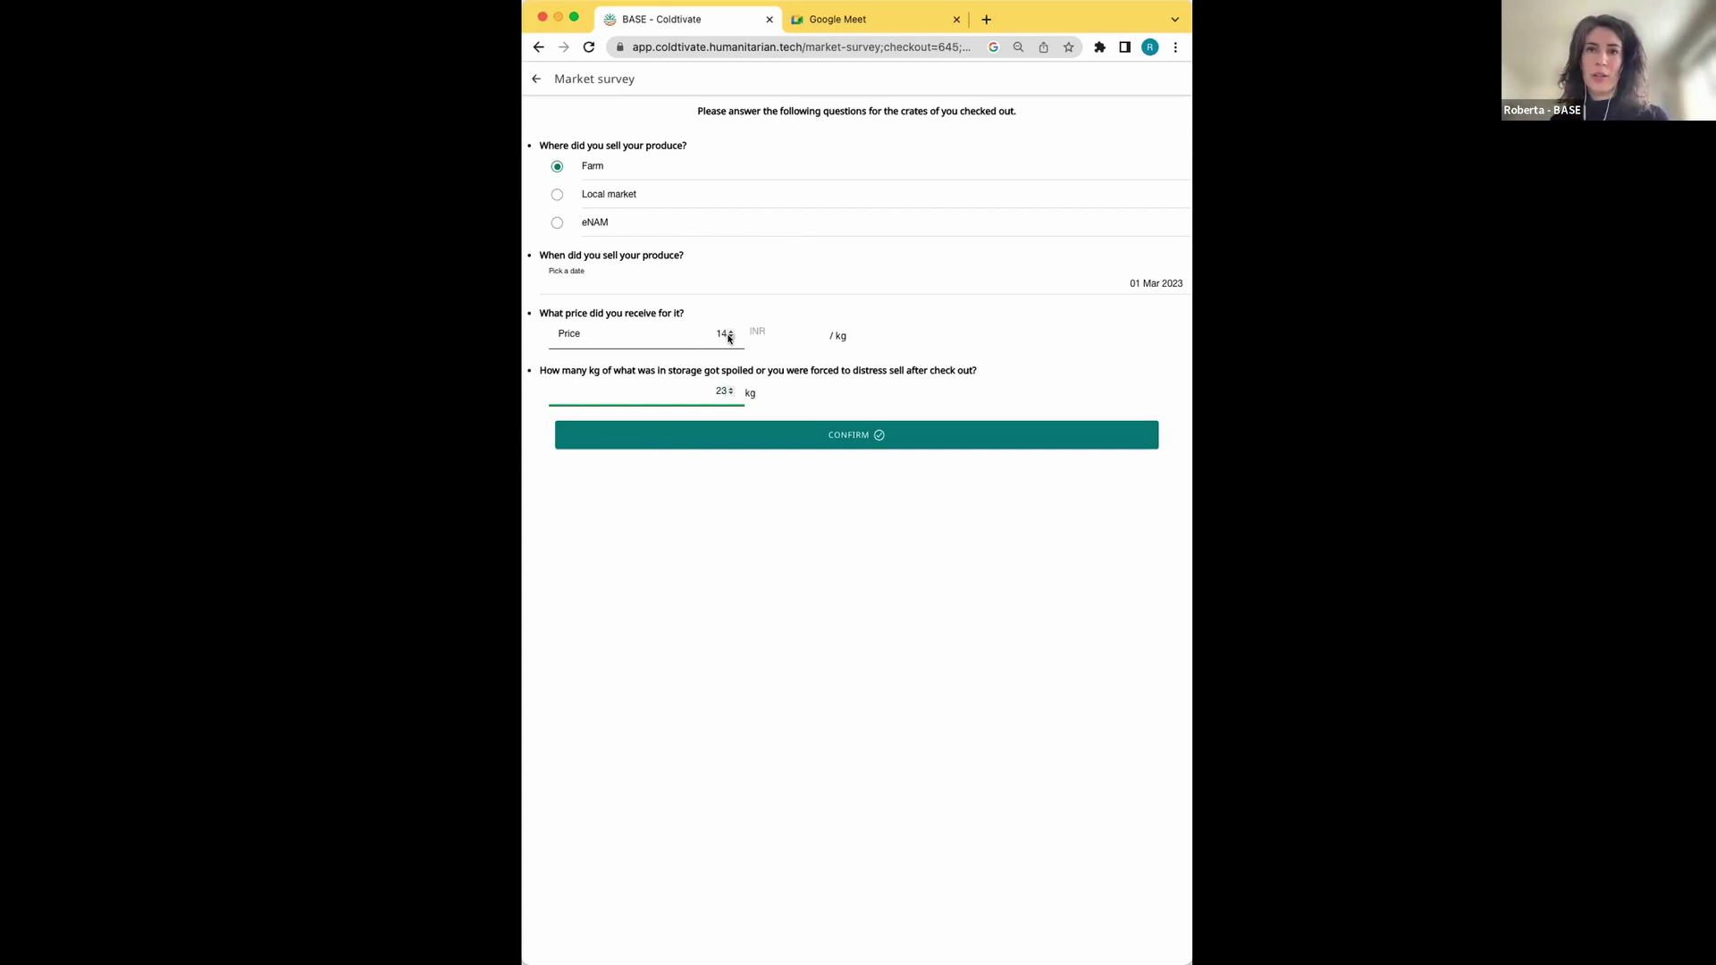
left_click(881, 437)
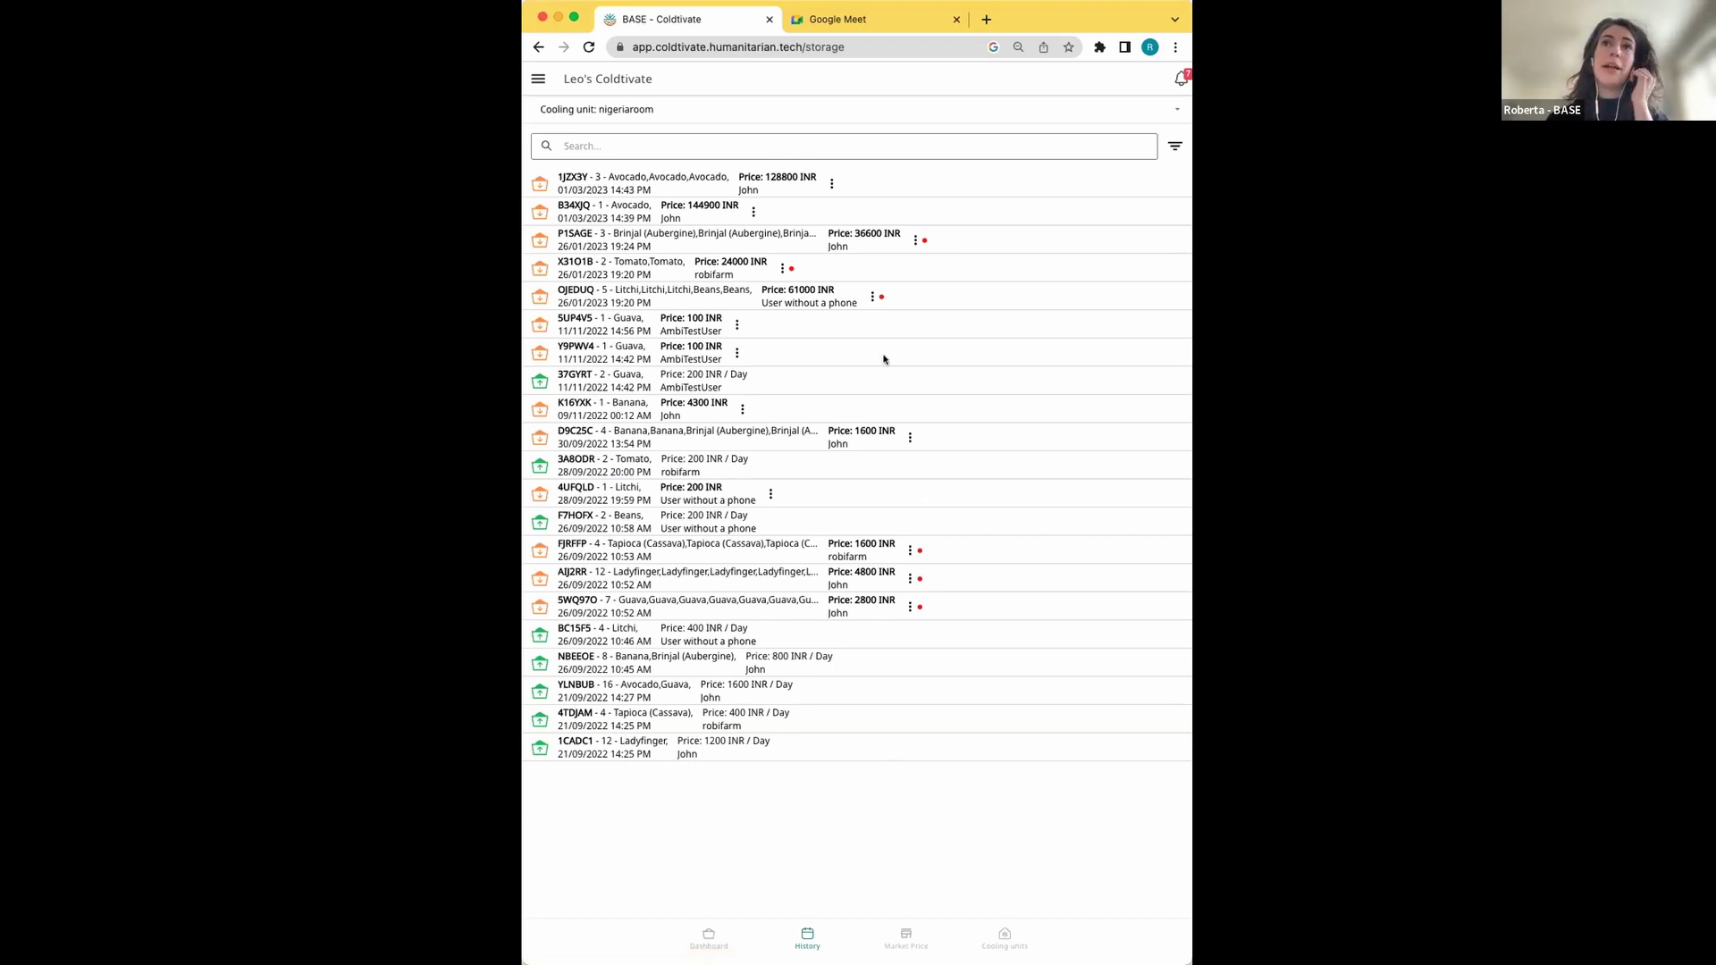
left_click(788, 269)
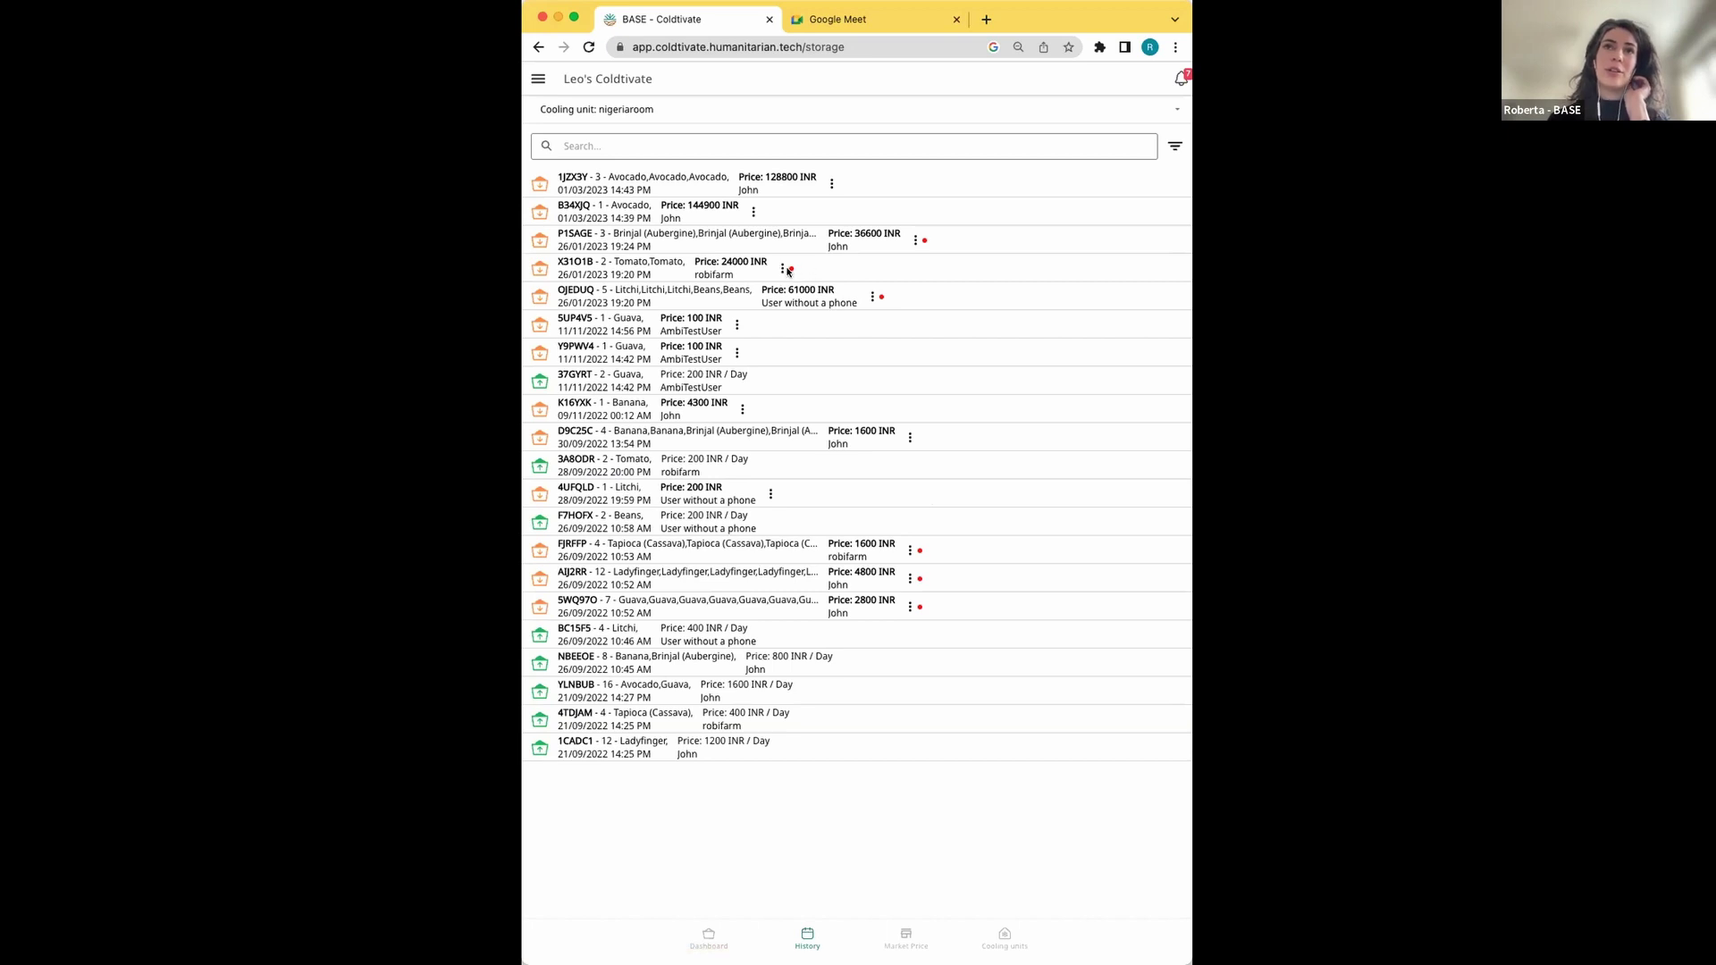
Show the cooling unit's notifications, listing missing sensor-data alerts and market survey reminders
left_click(925, 241)
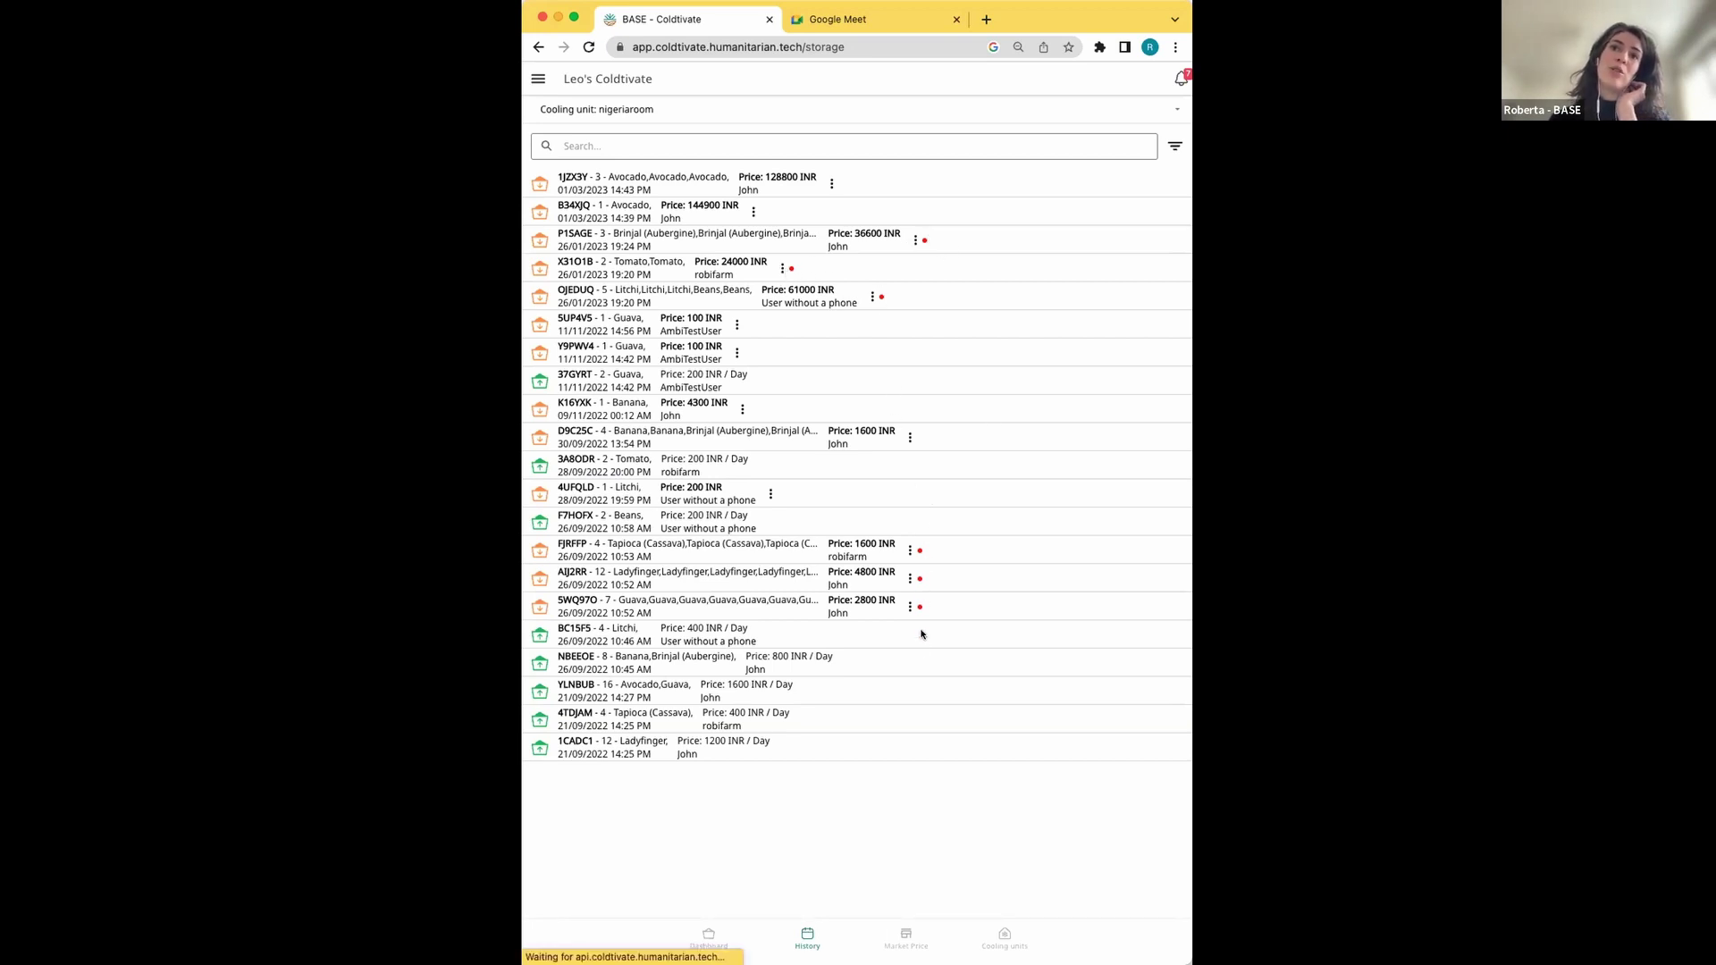
left_click(1179, 82)
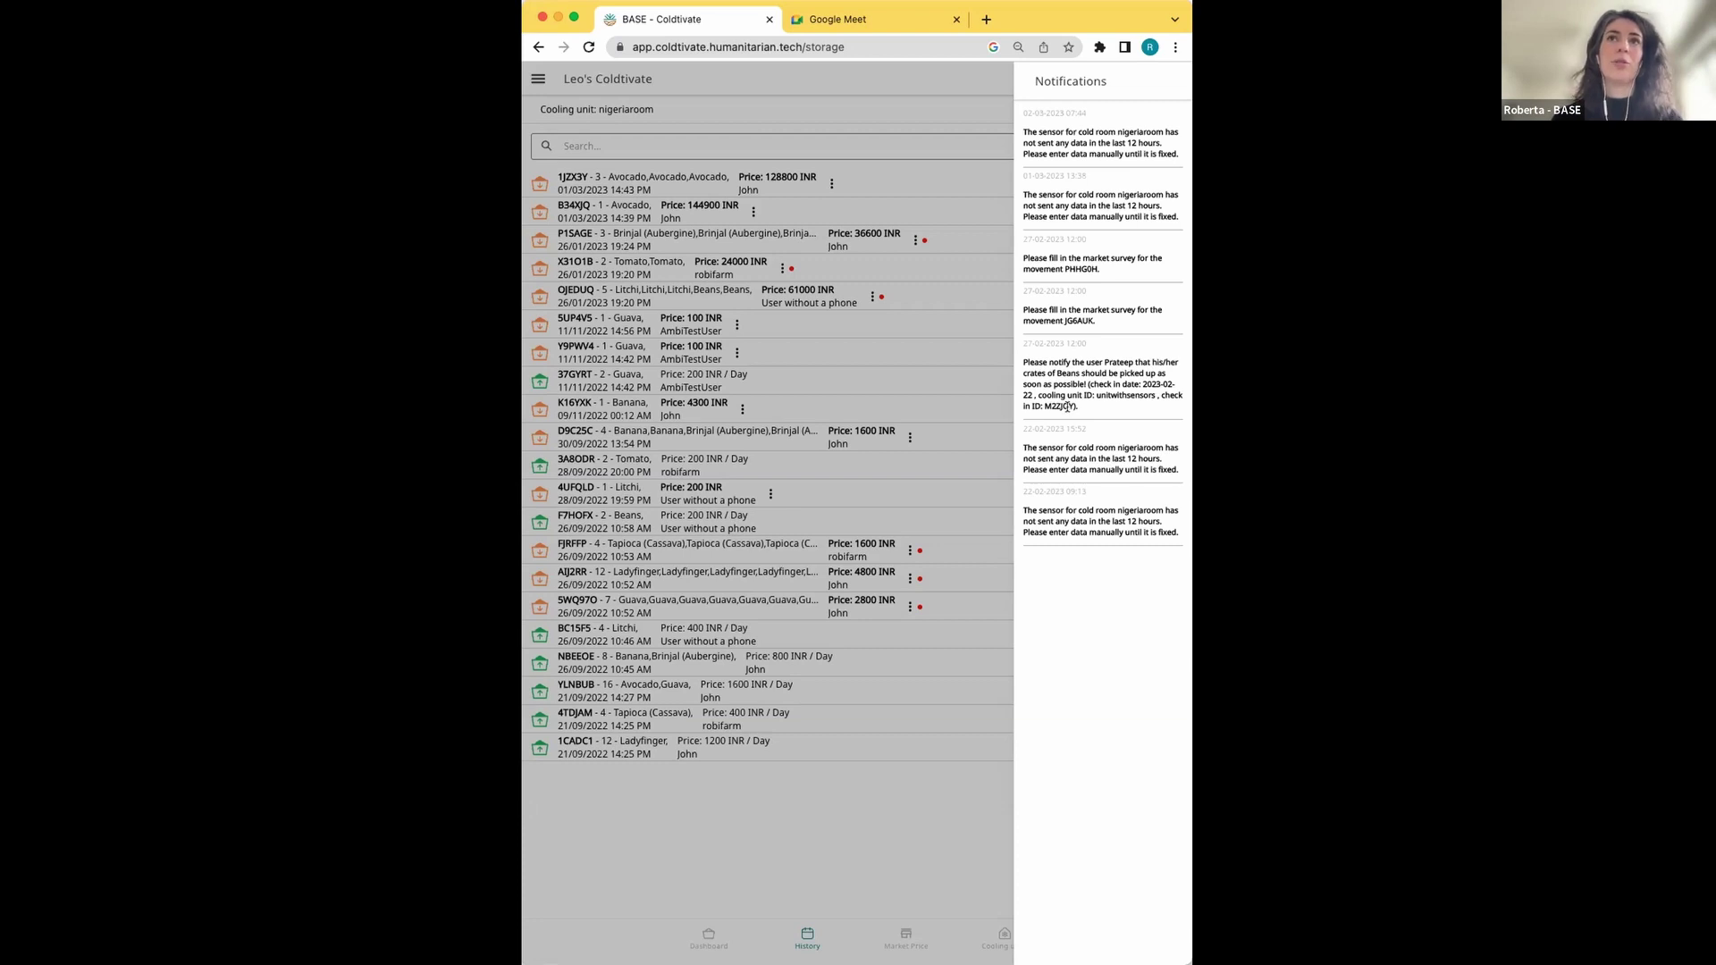
Dismiss the notifications and return to the dashboard listing the single YLNBUB avocado crate
left_click(717, 73)
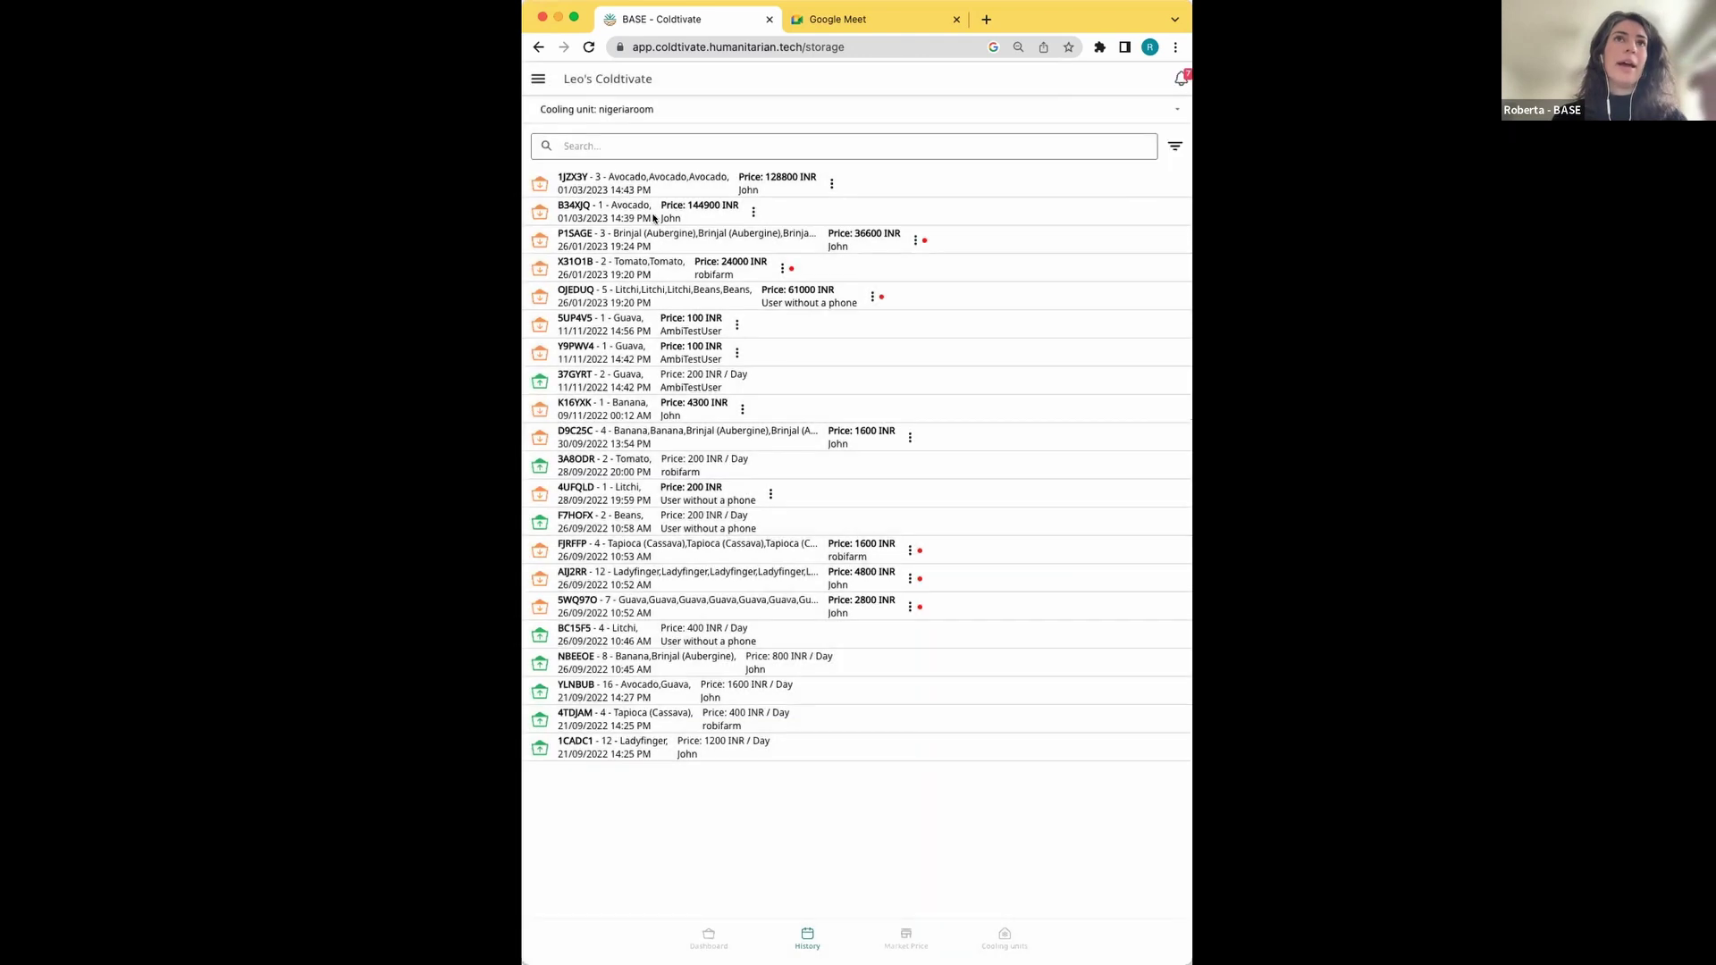
left_click(710, 936)
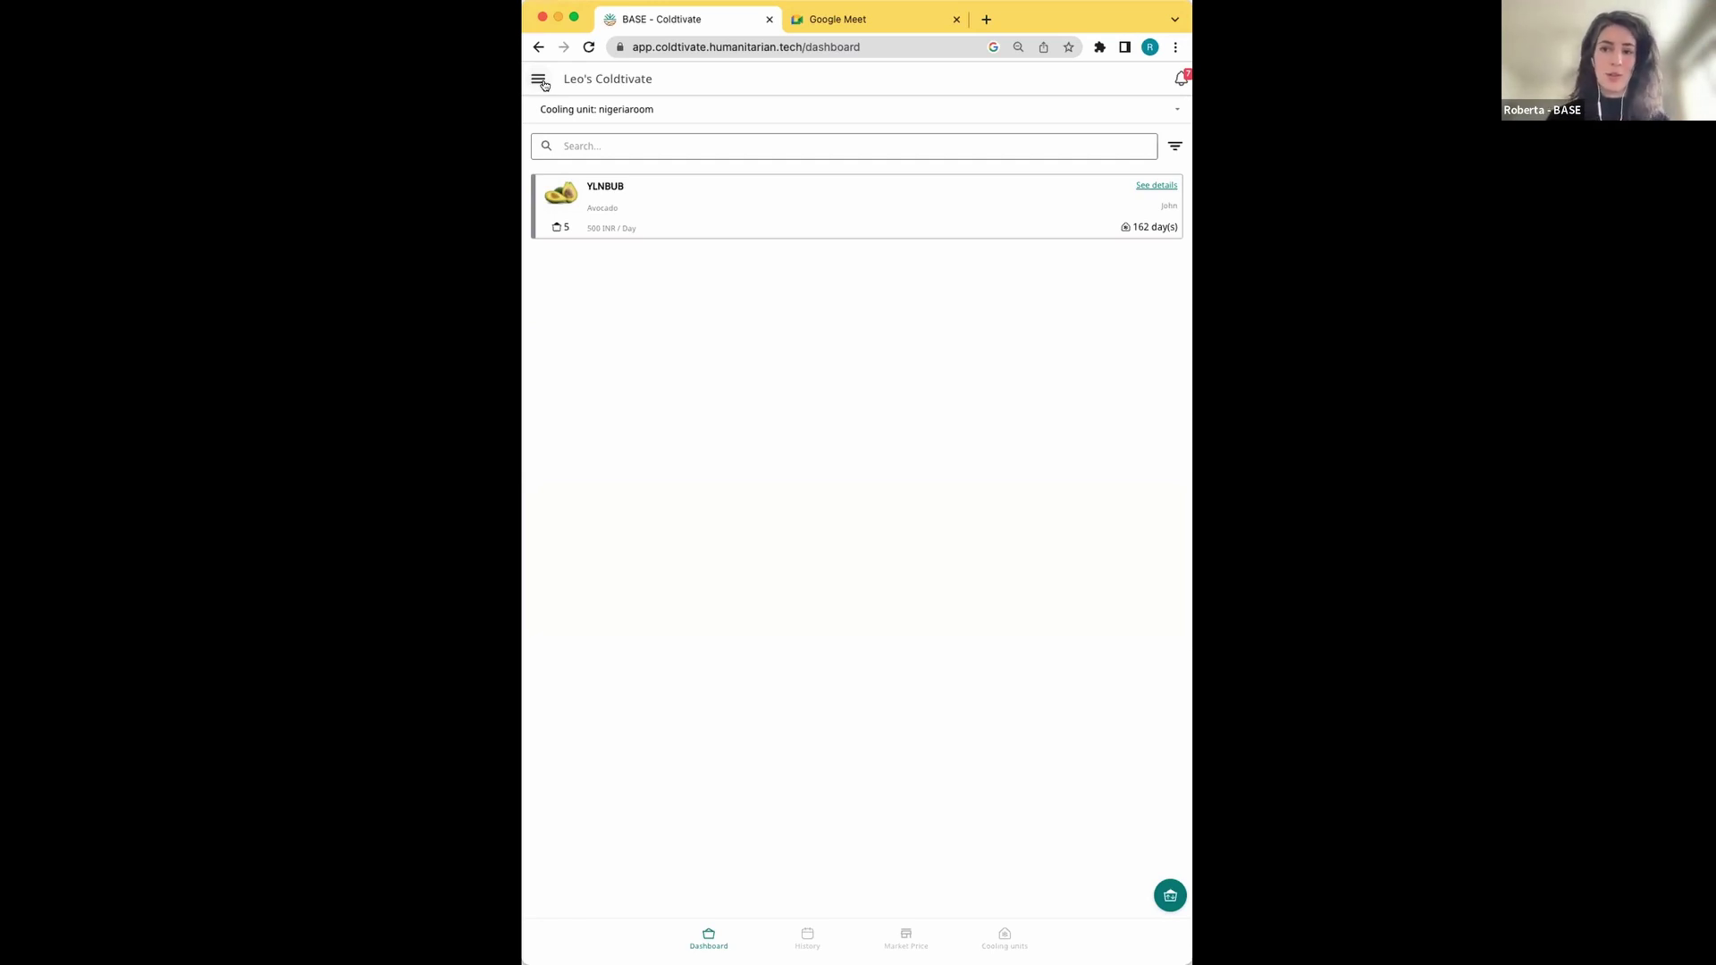
Start the app tutorial from the menu, advance one slide, then quit back to the dashboard
left_click(538, 81)
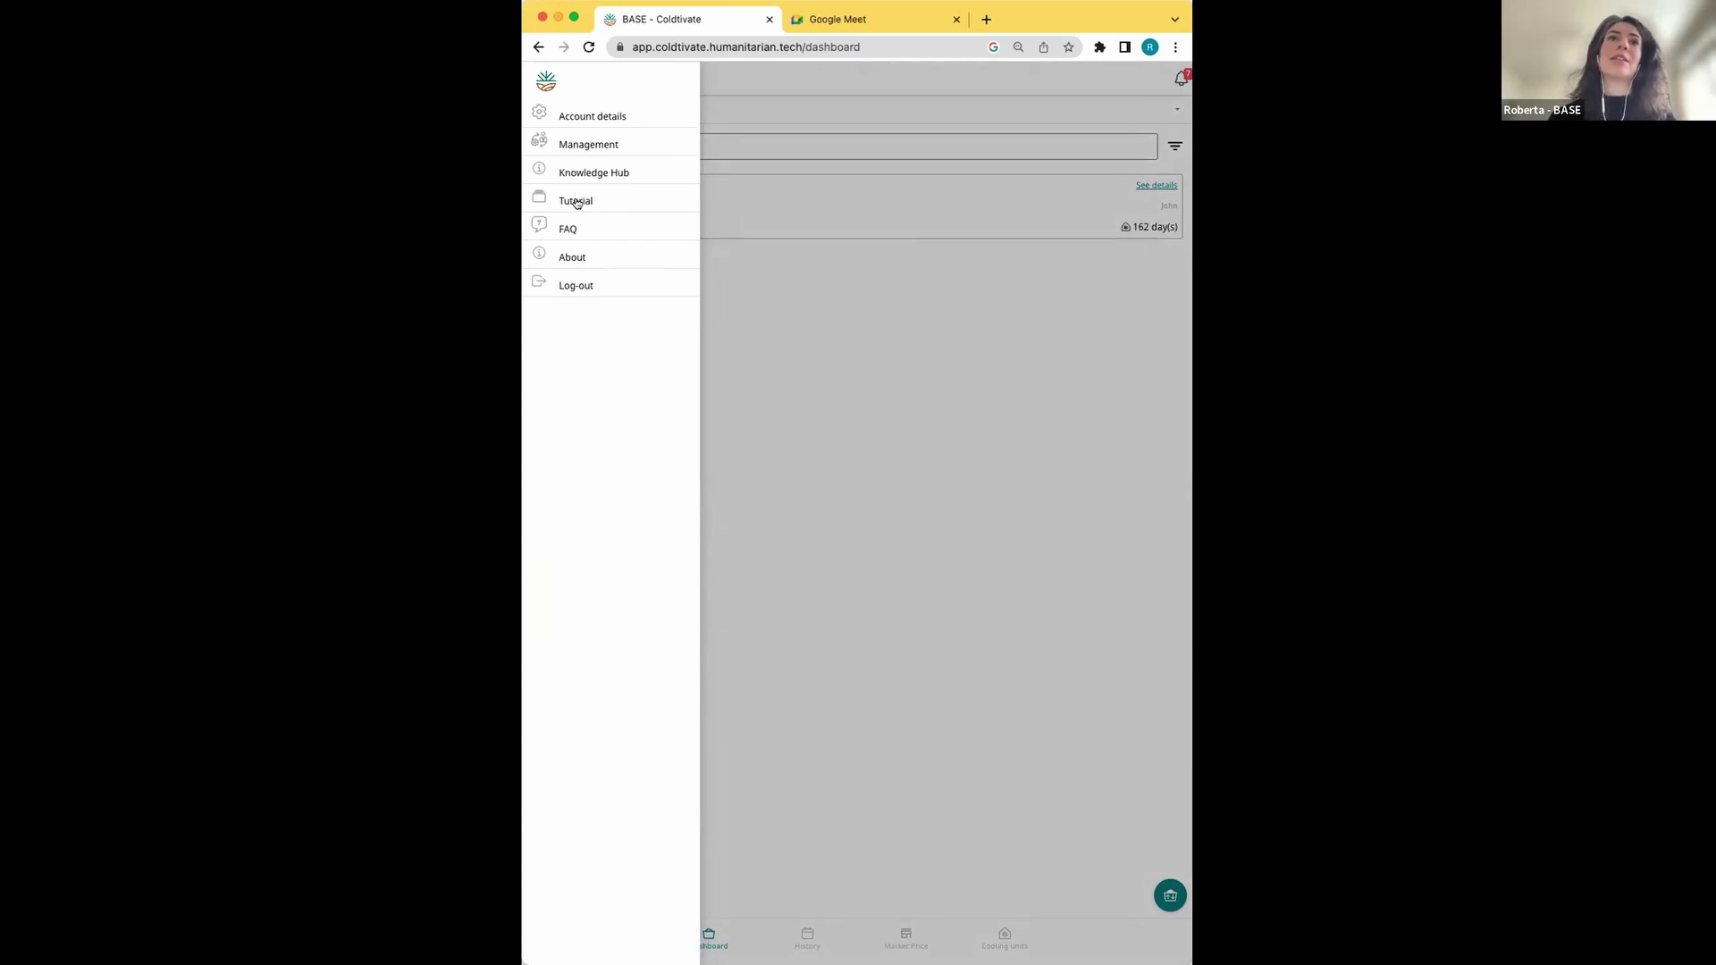
left_click(563, 197)
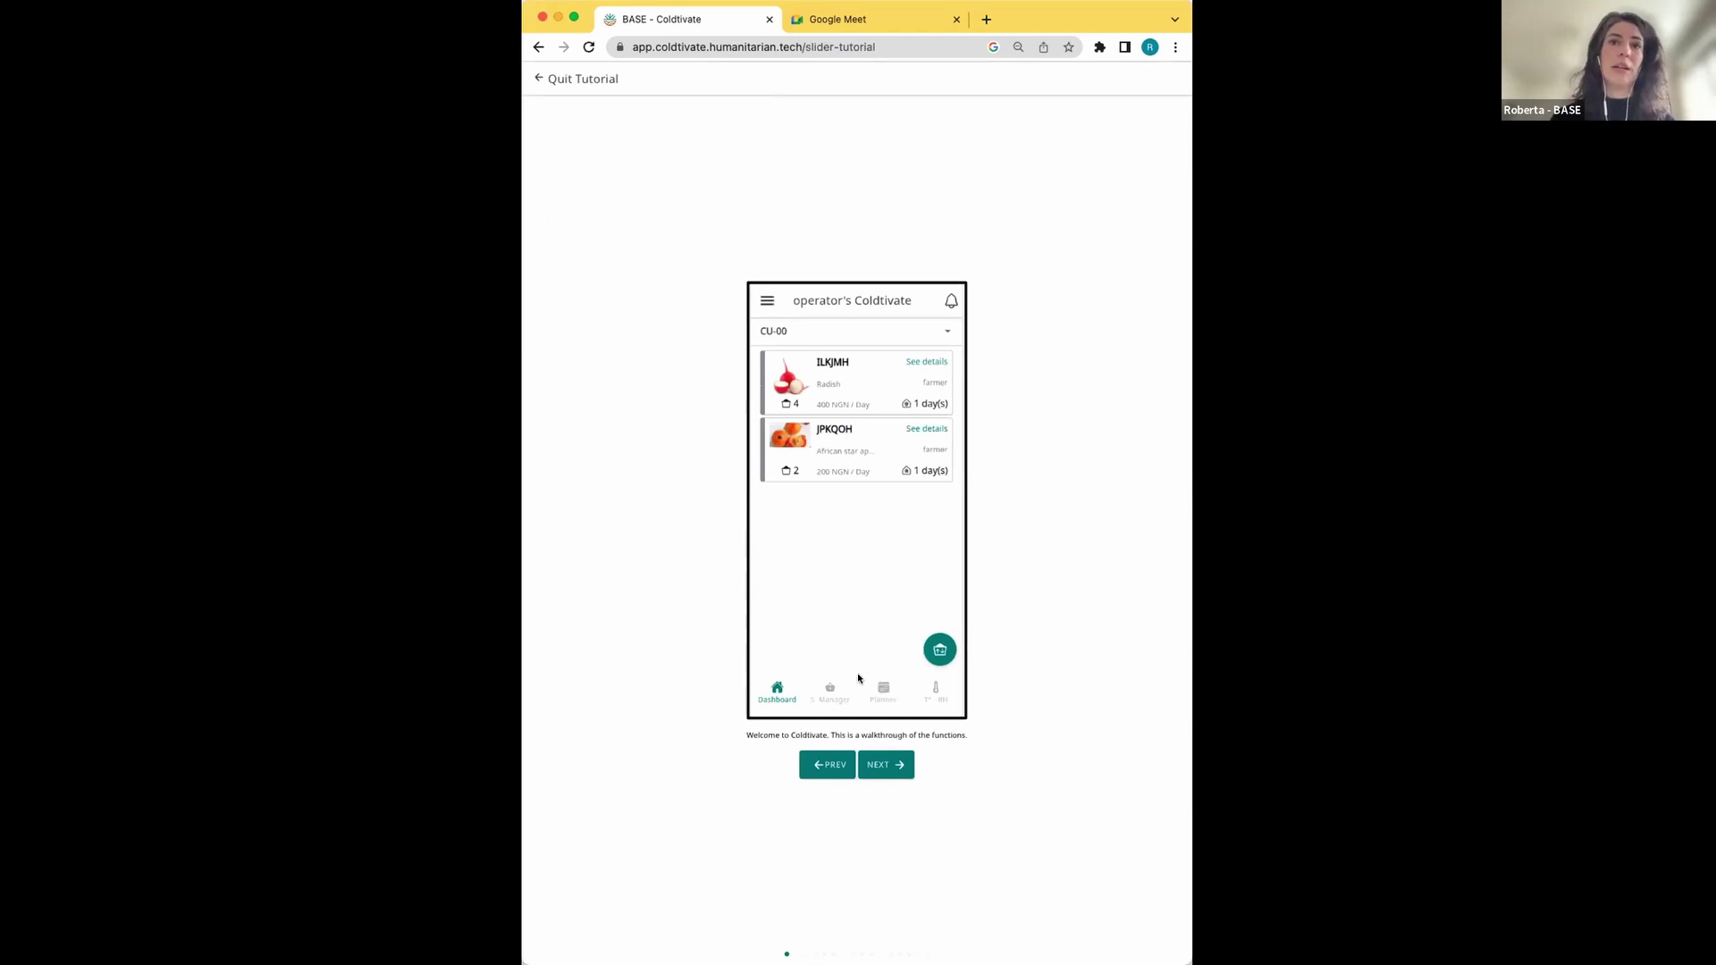
left_click(883, 765)
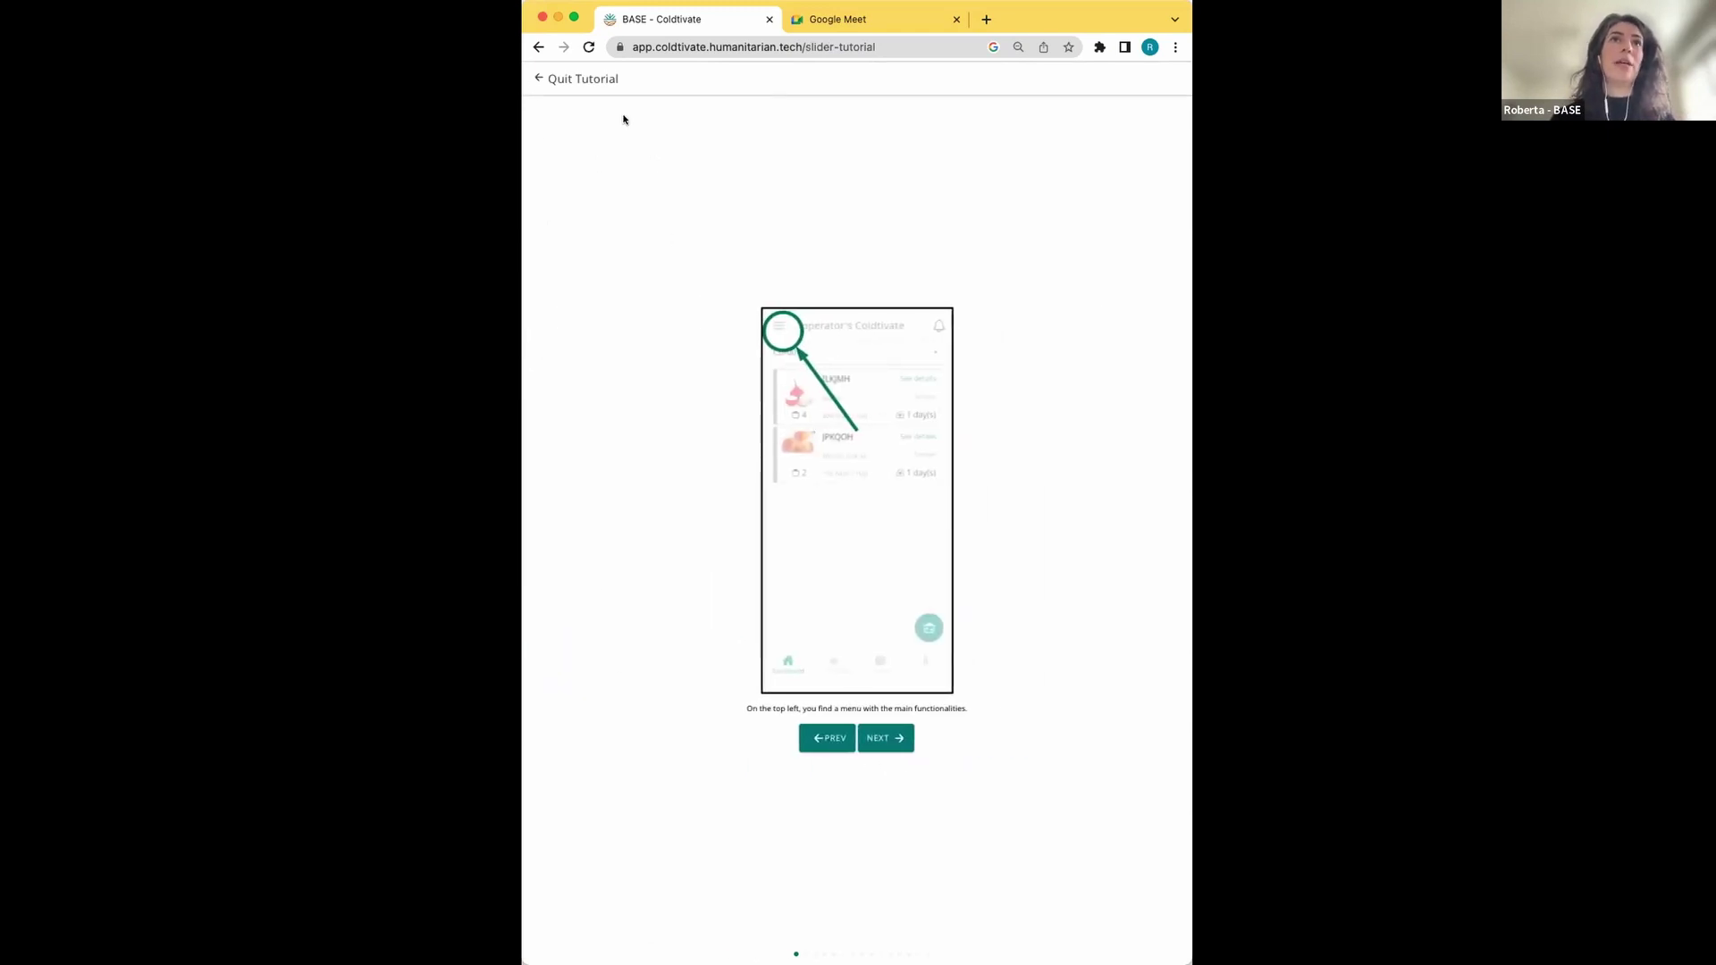
left_click(538, 80)
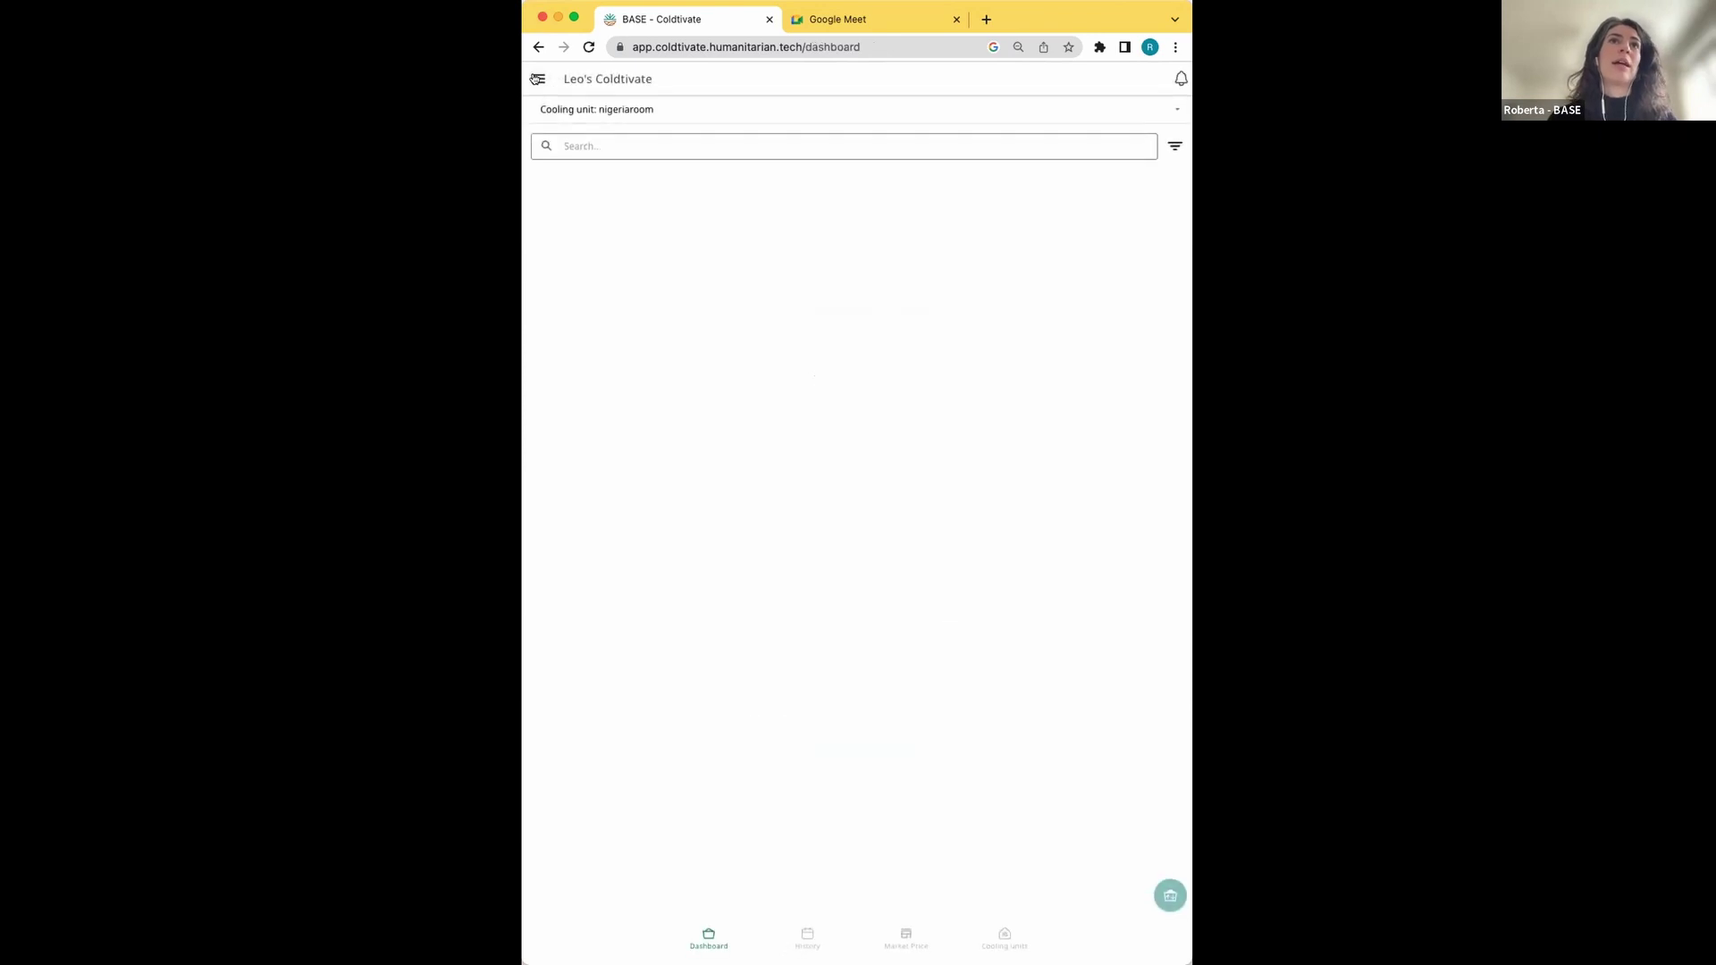
left_click(536, 79)
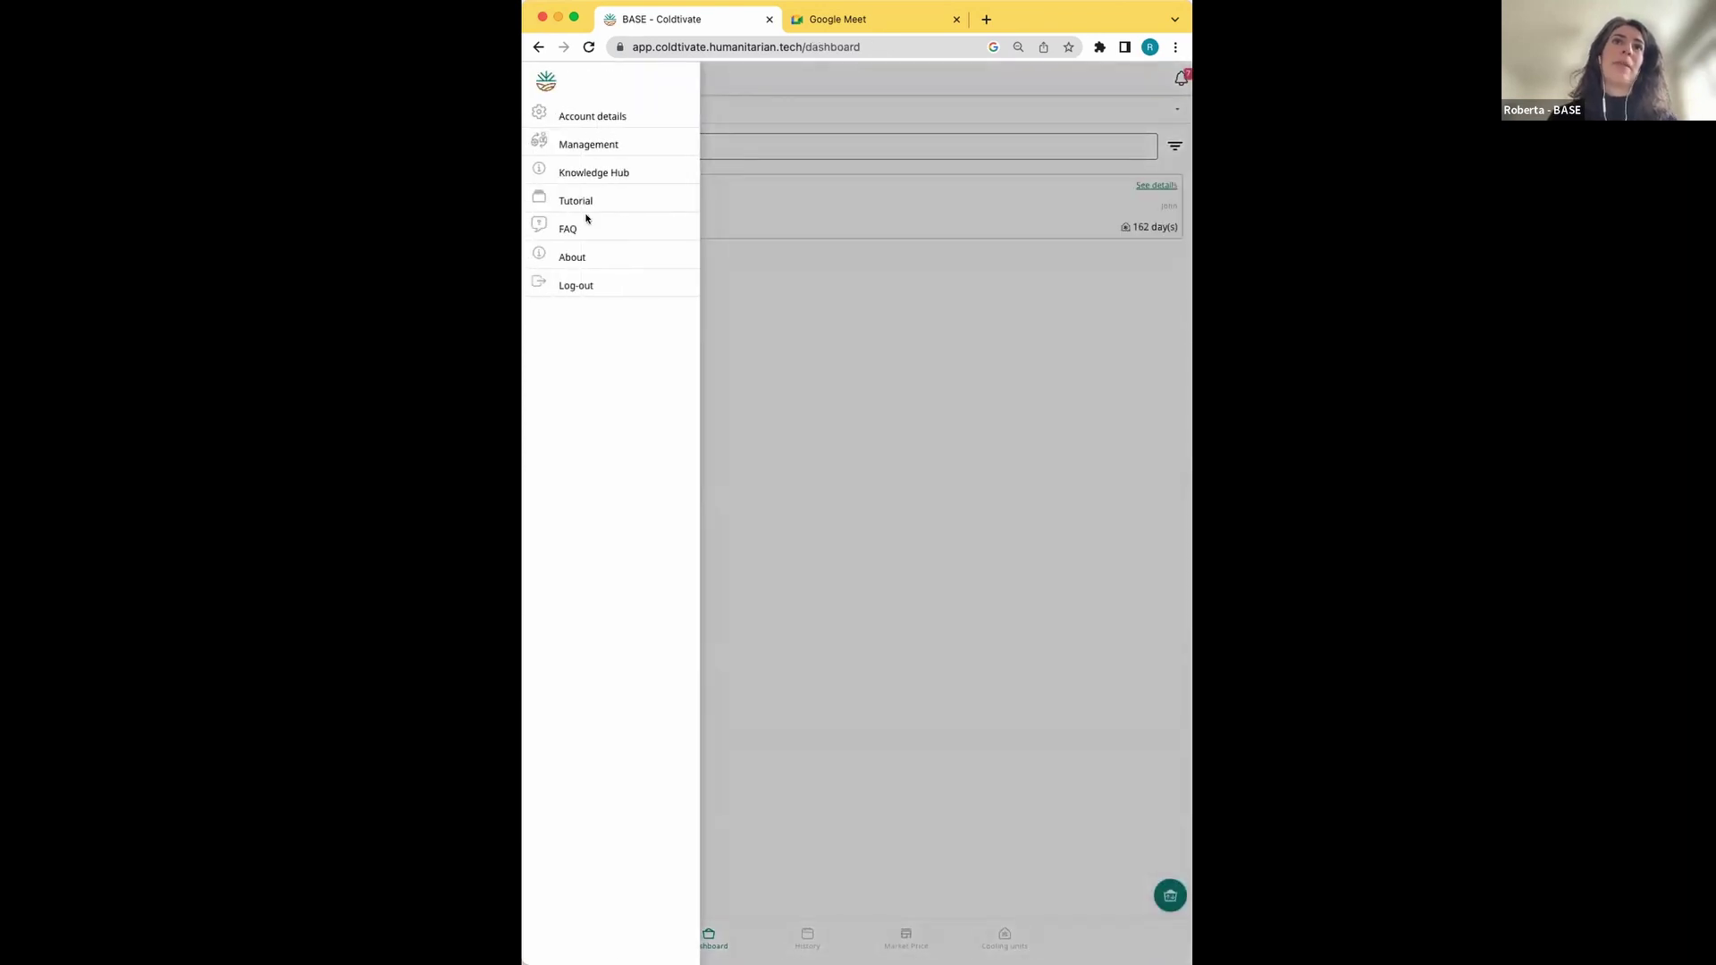
Open the FAQ from the side menu and scroll through the operator questions
left_click(564, 232)
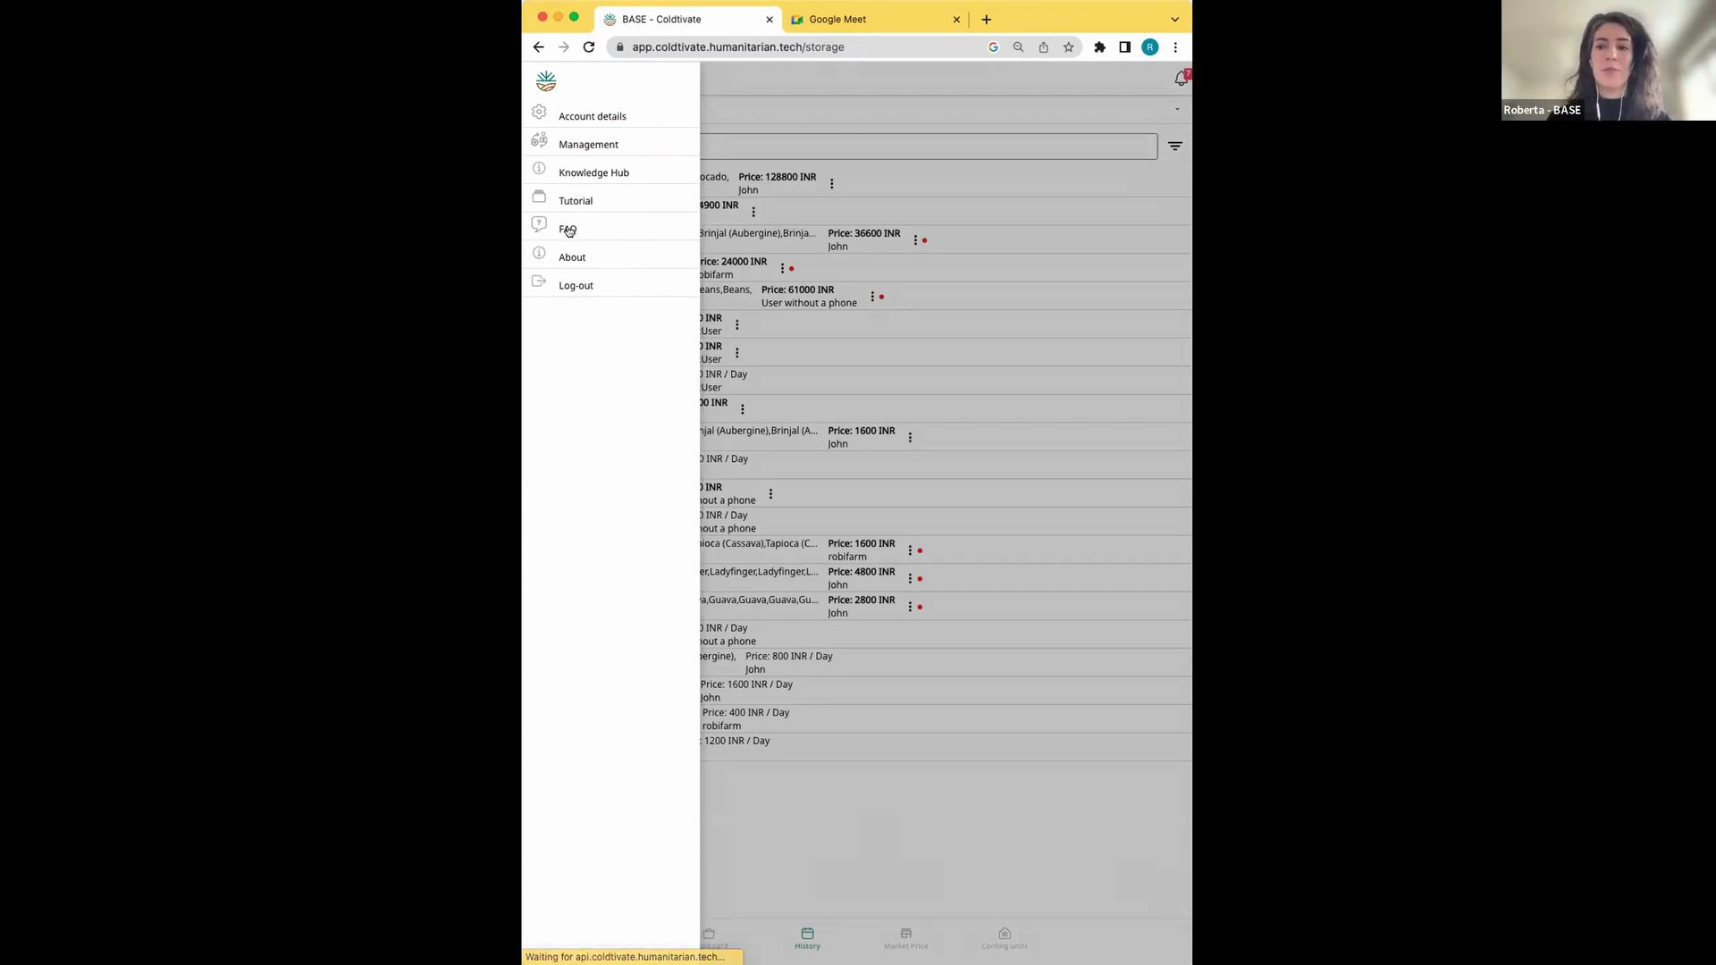
left_click(567, 230)
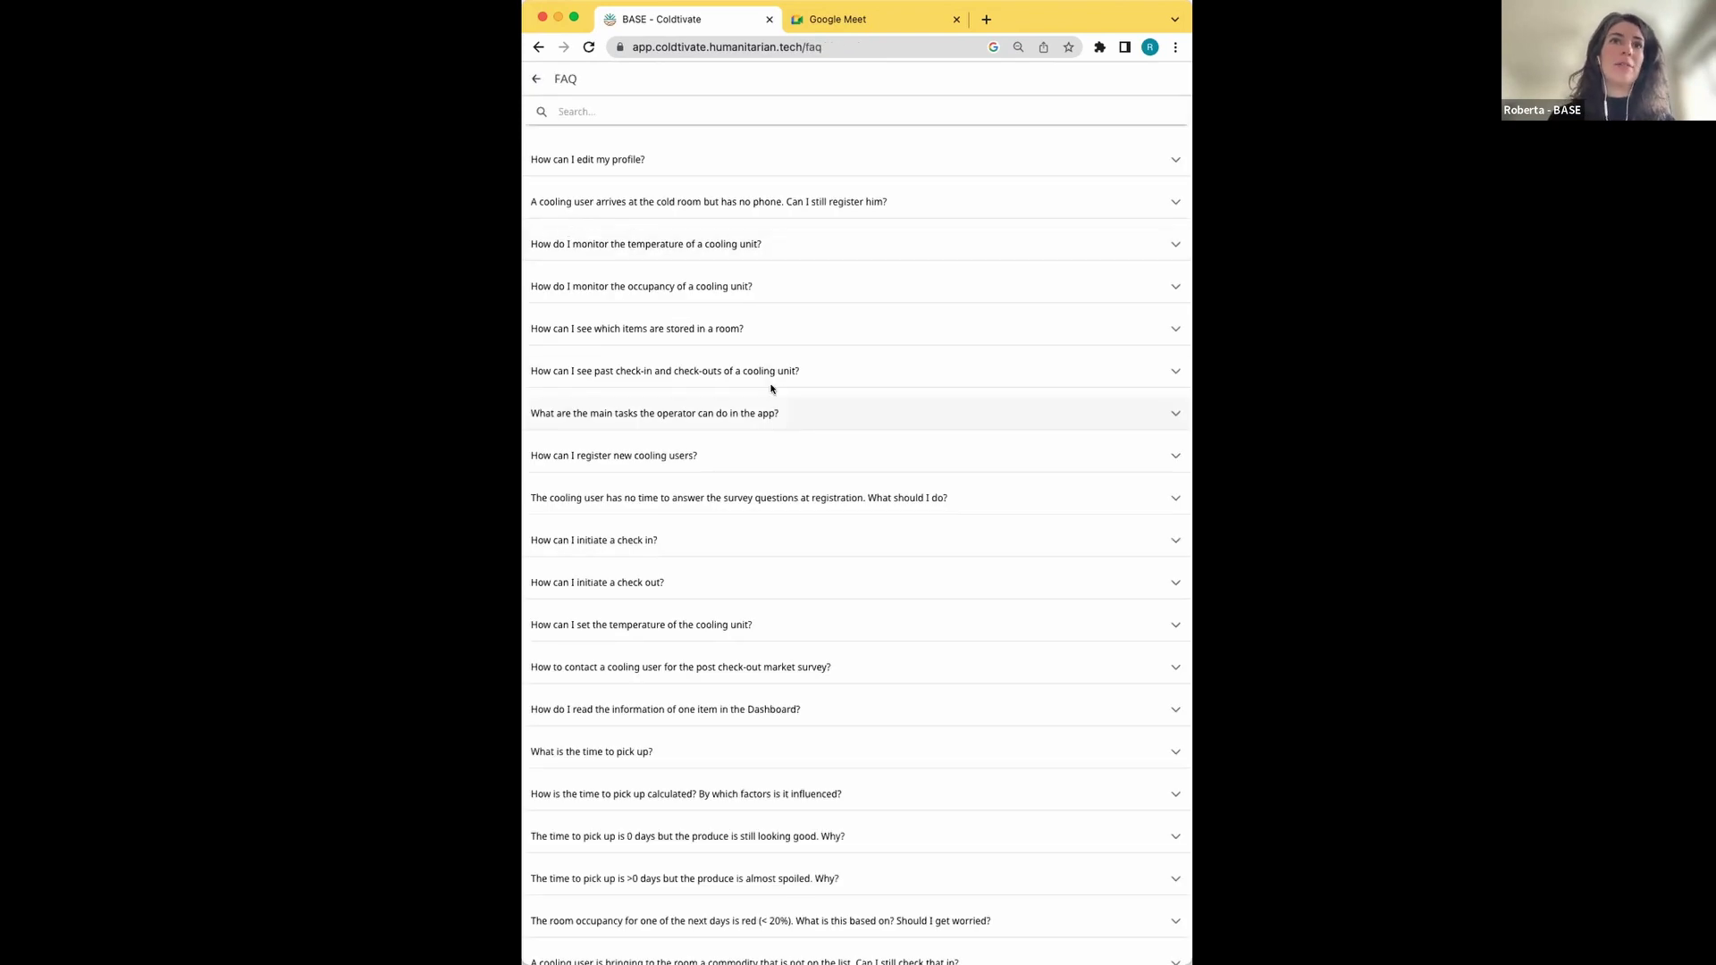
scroll(760, 393, "down", 2)
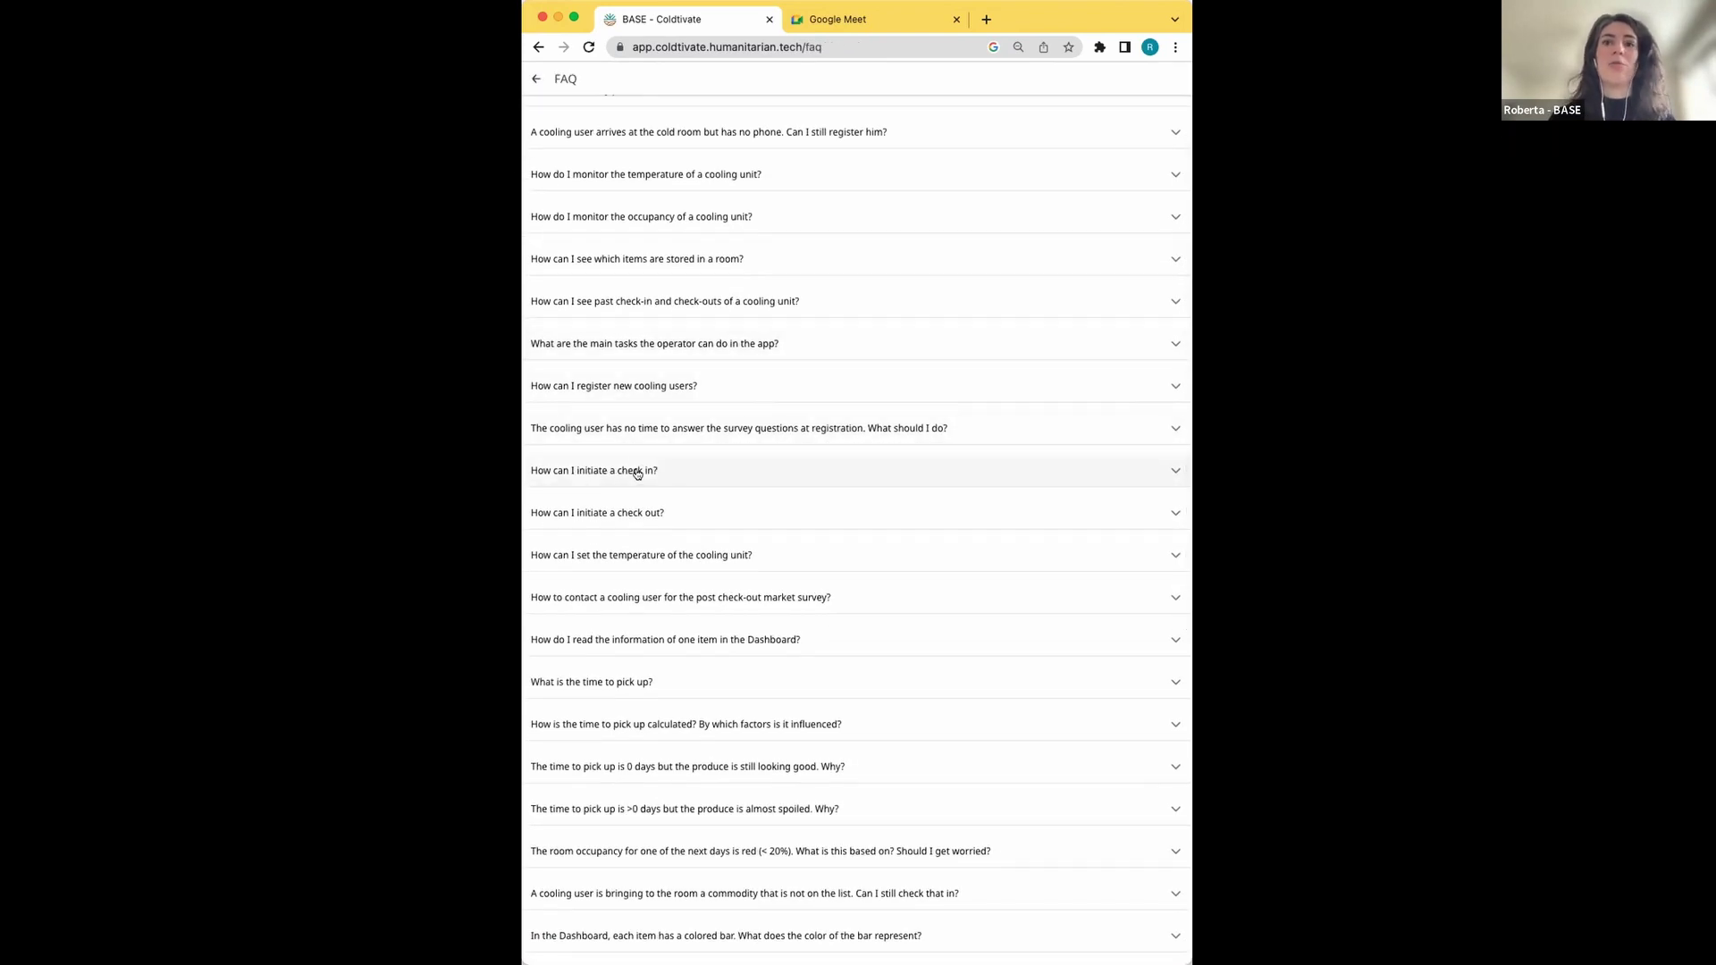
scroll(636, 468, "left", 5)
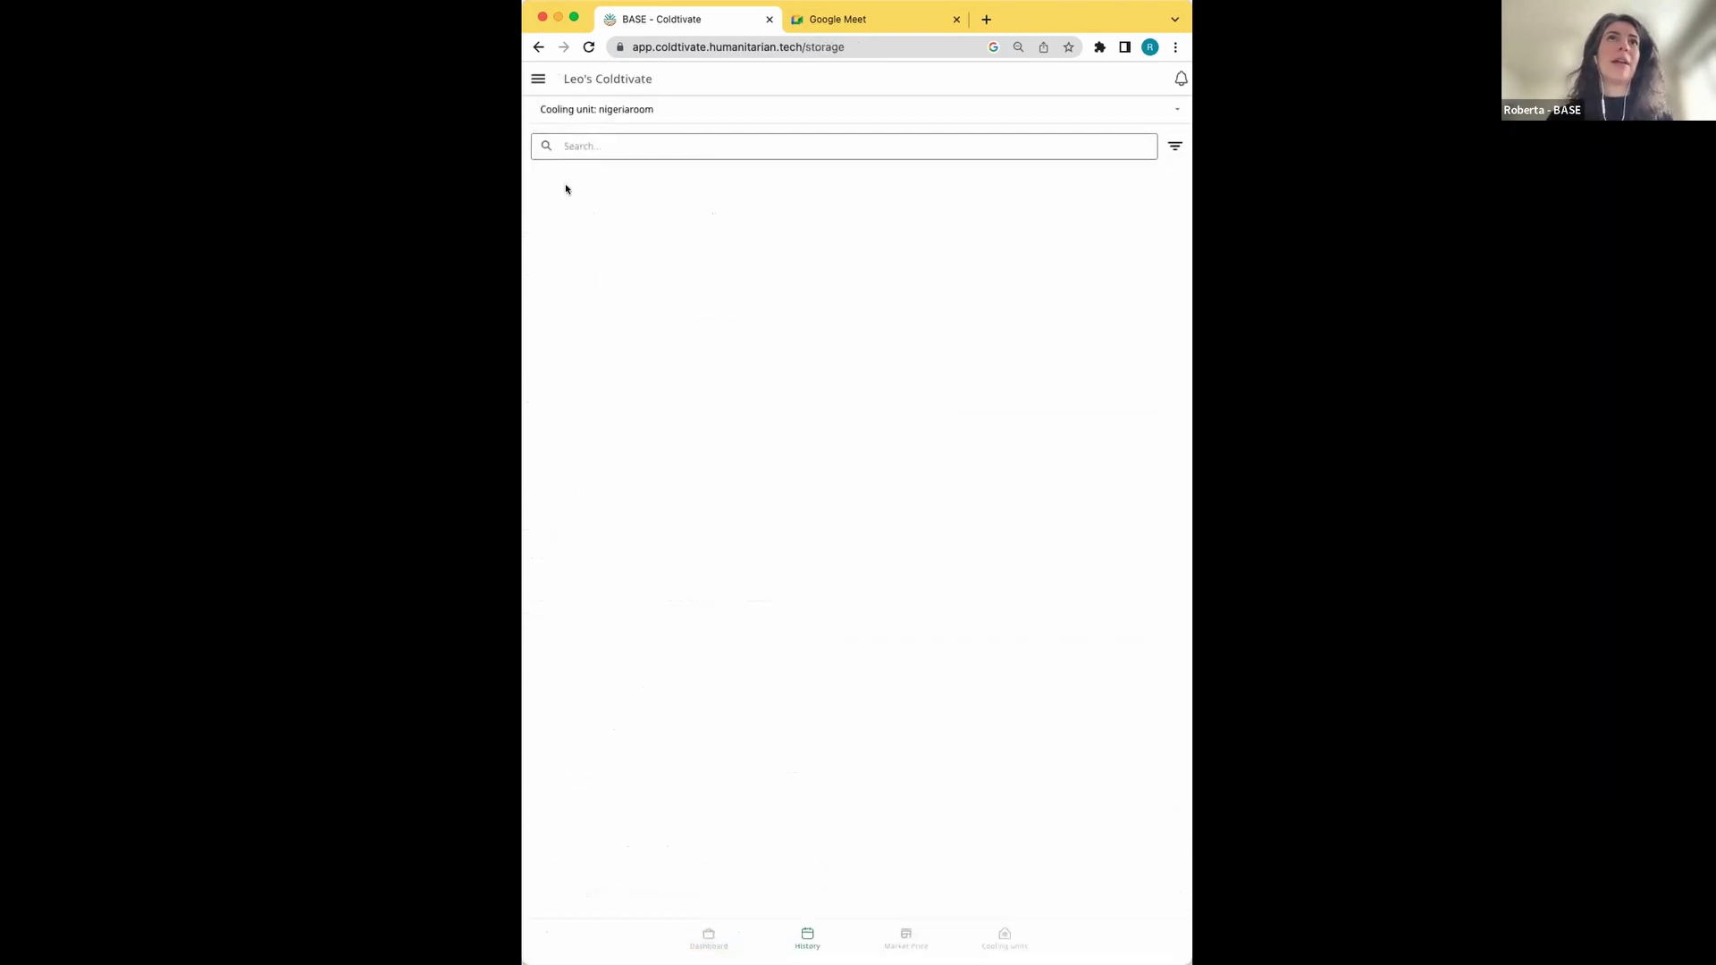
View the Knowledge Hub crop table, then go back to the storage history
left_click(538, 79)
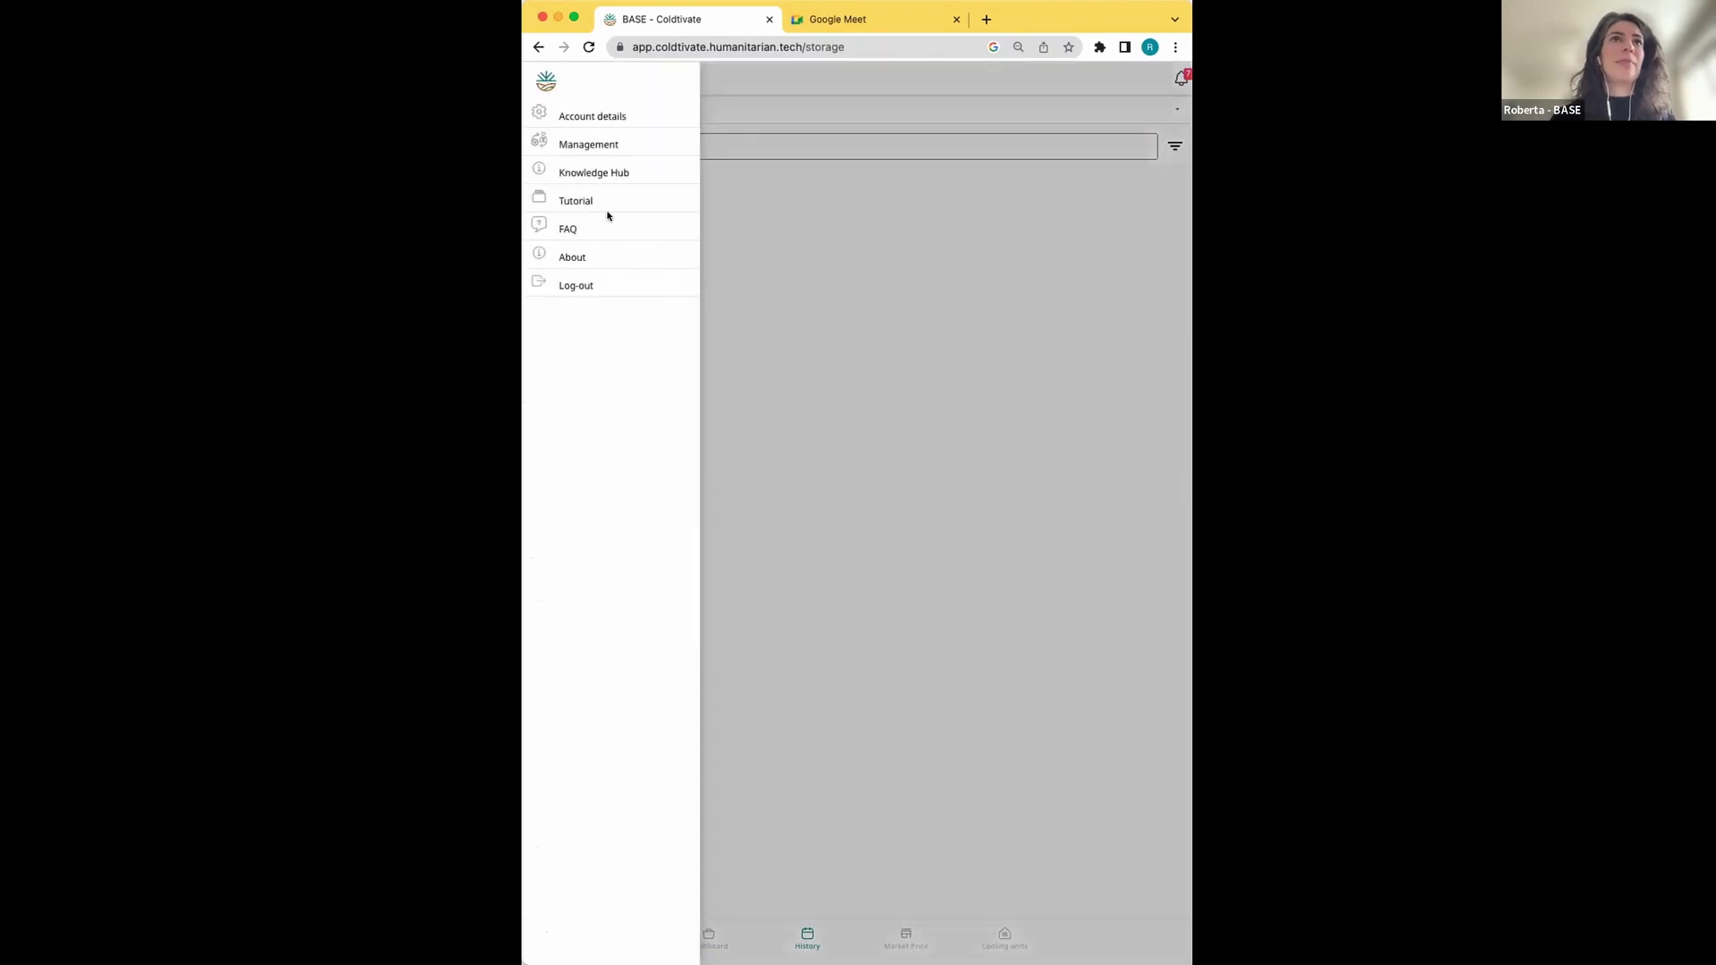
left_click(576, 173)
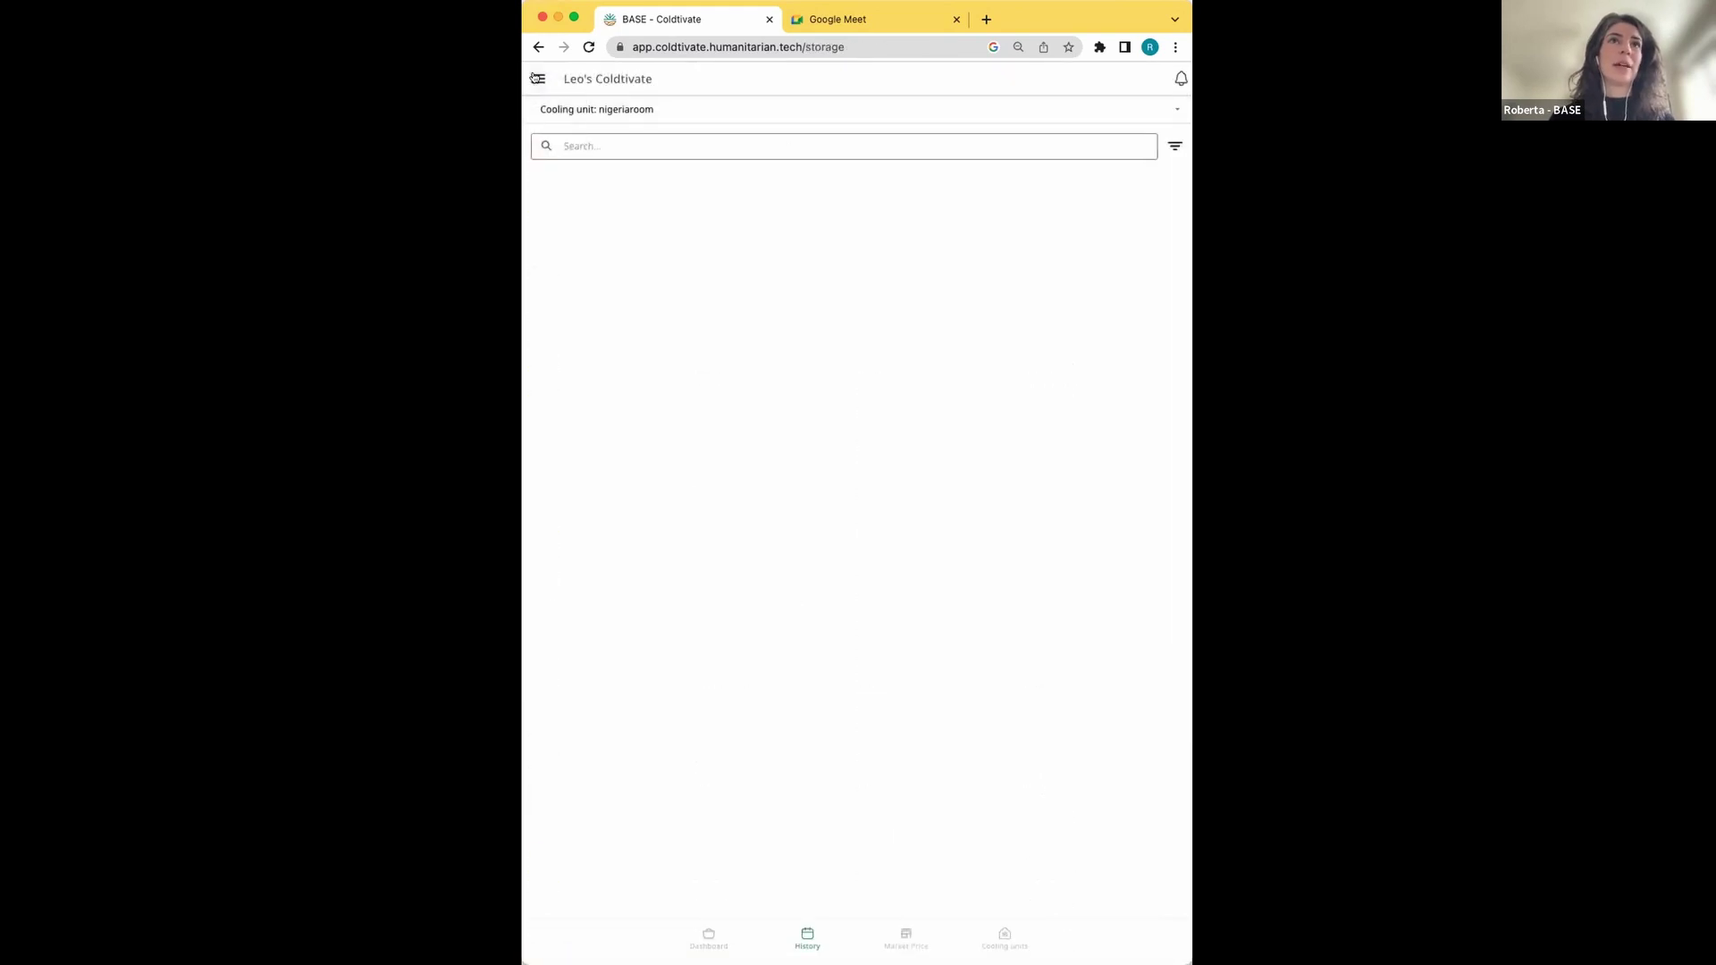
left_click(538, 79)
left_click(601, 171)
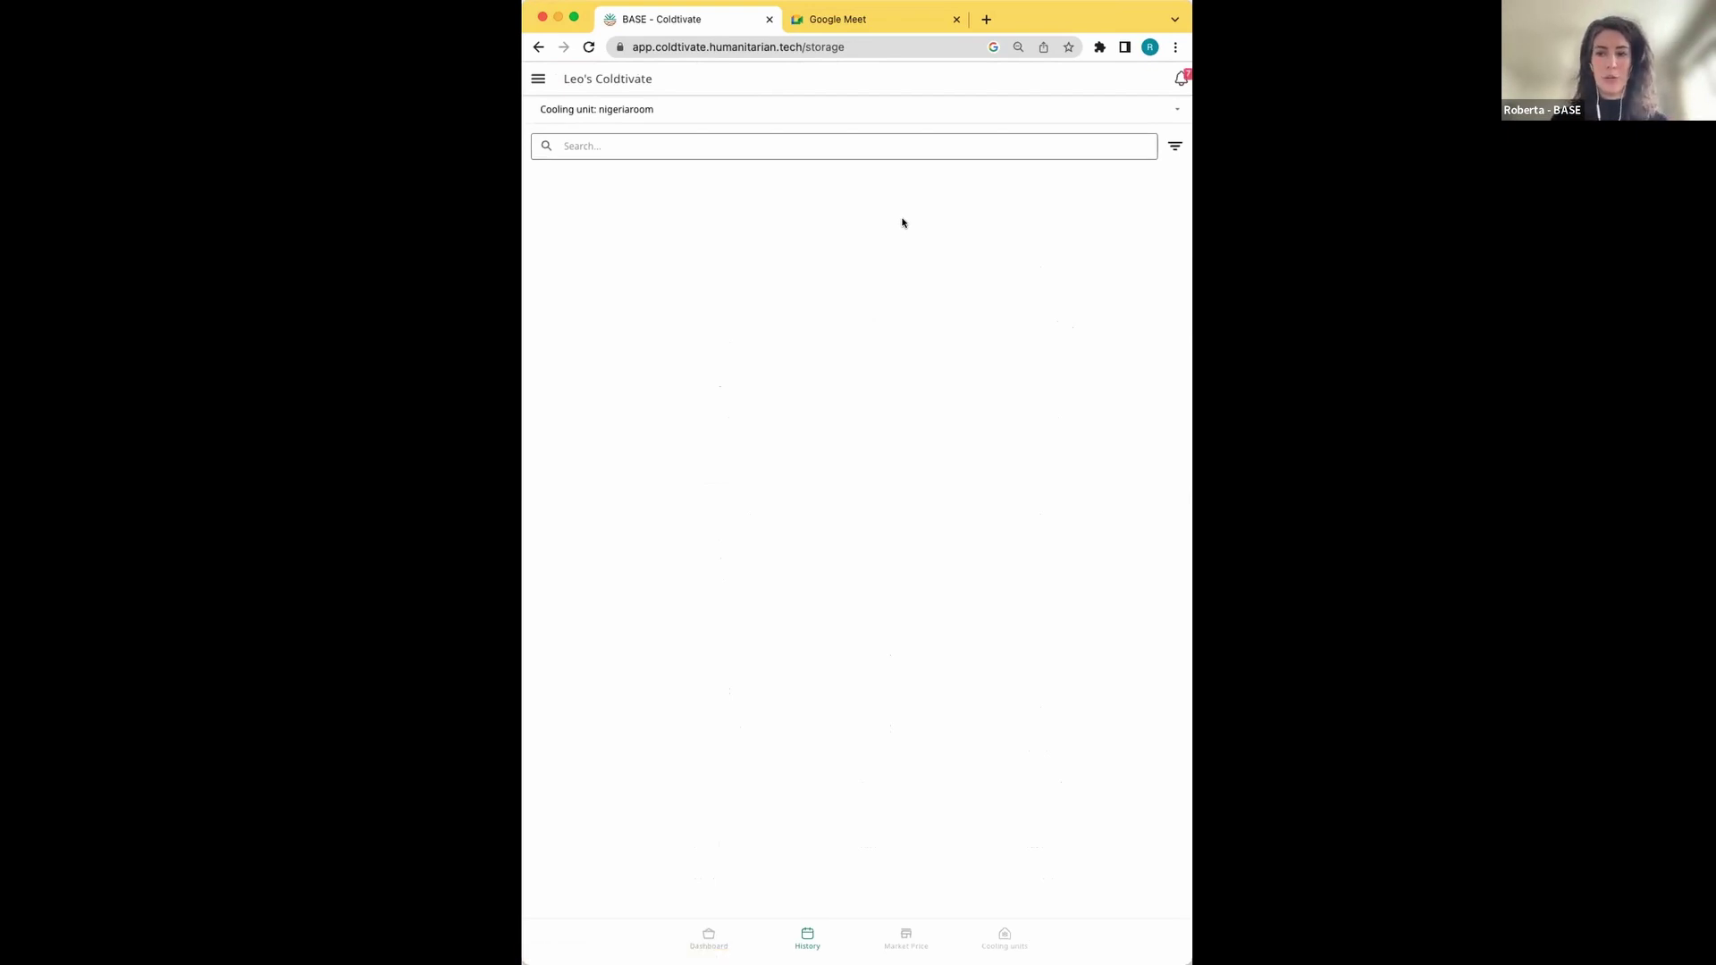
left_click(538, 78)
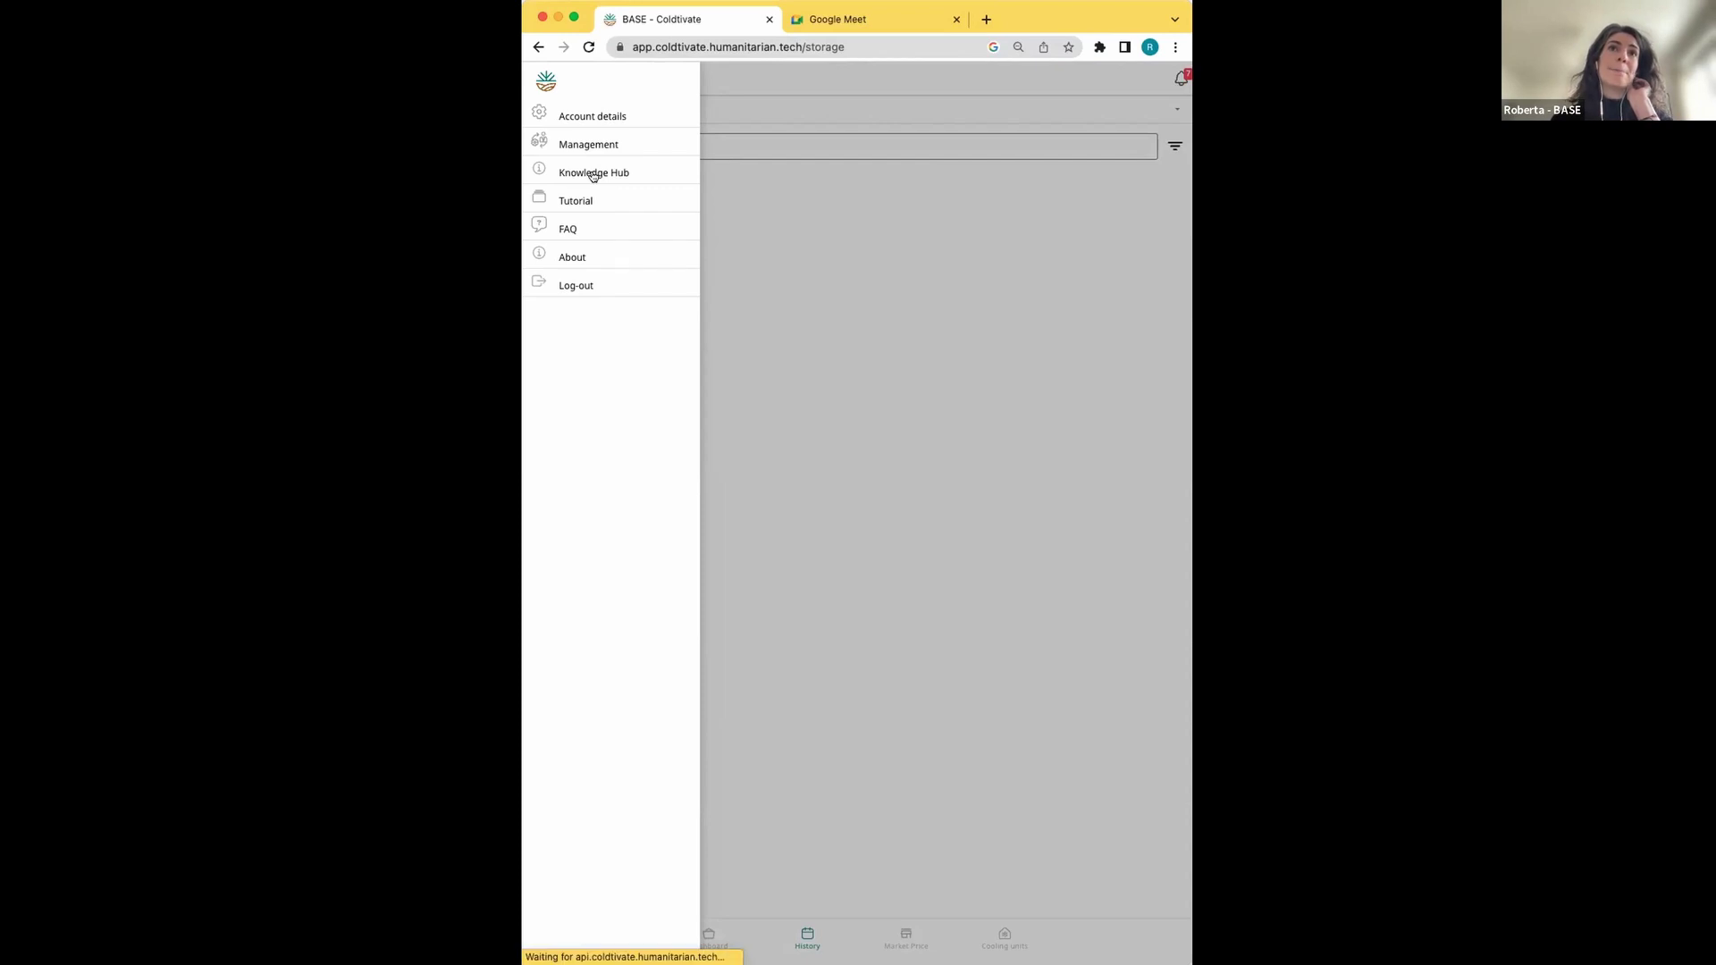
Log out, view the public App info questions, and go back to the welcome screen
left_click(579, 287)
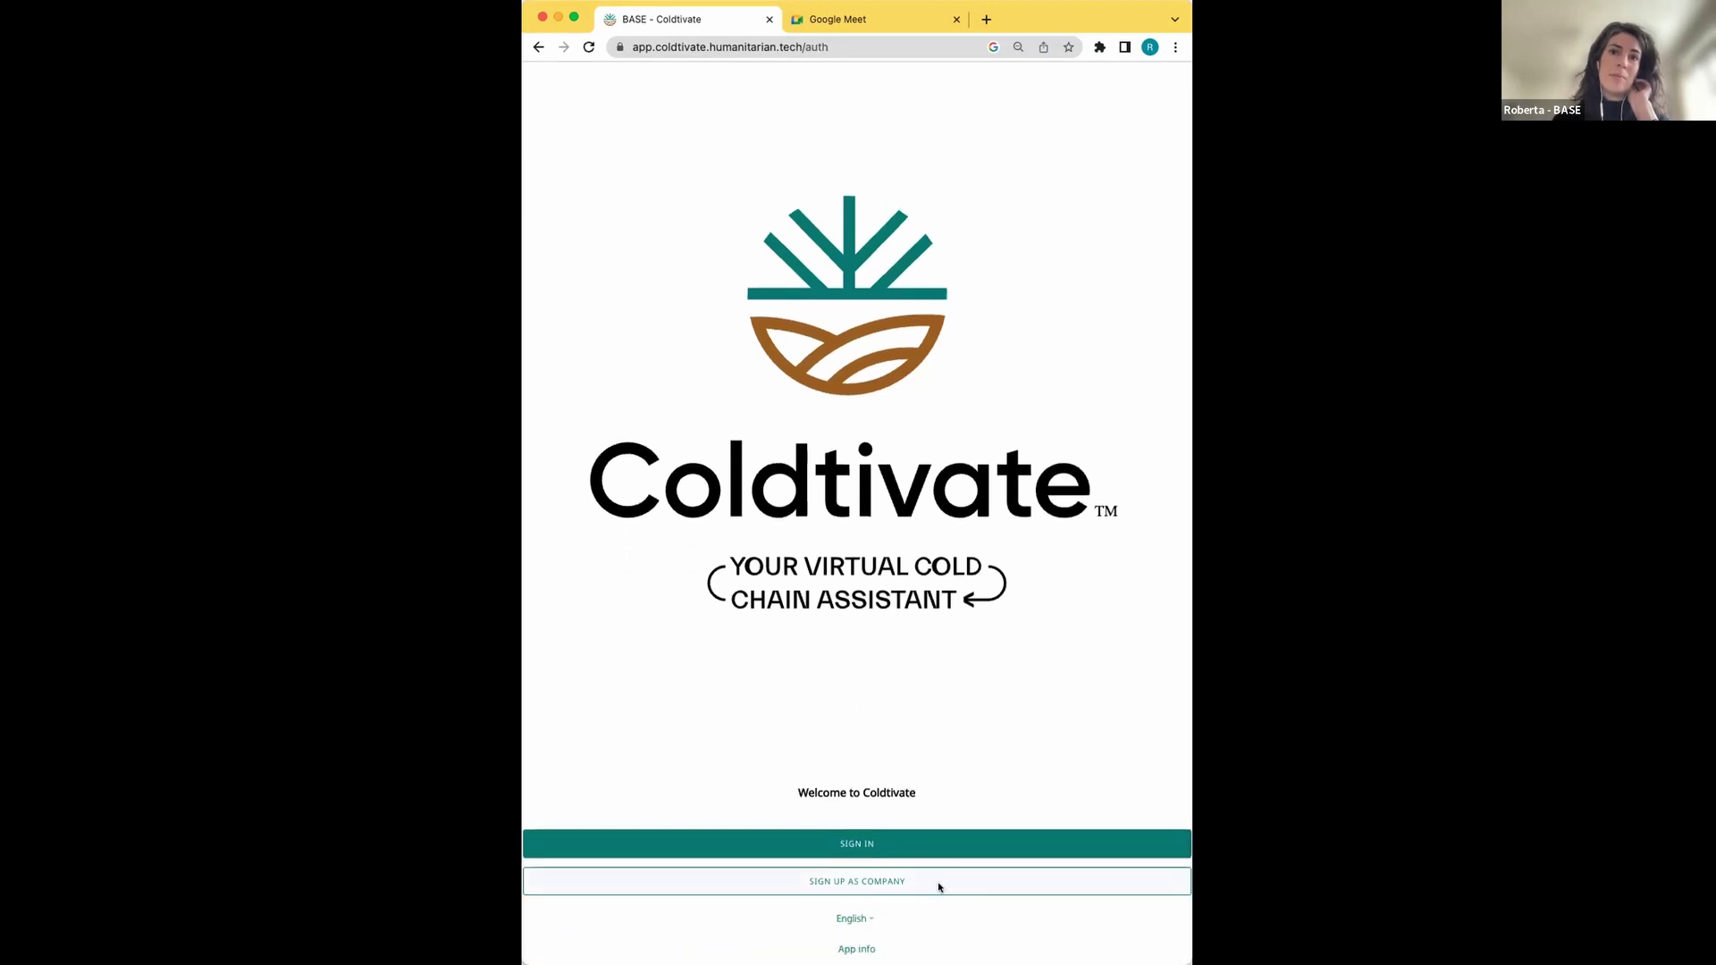
left_click(854, 949)
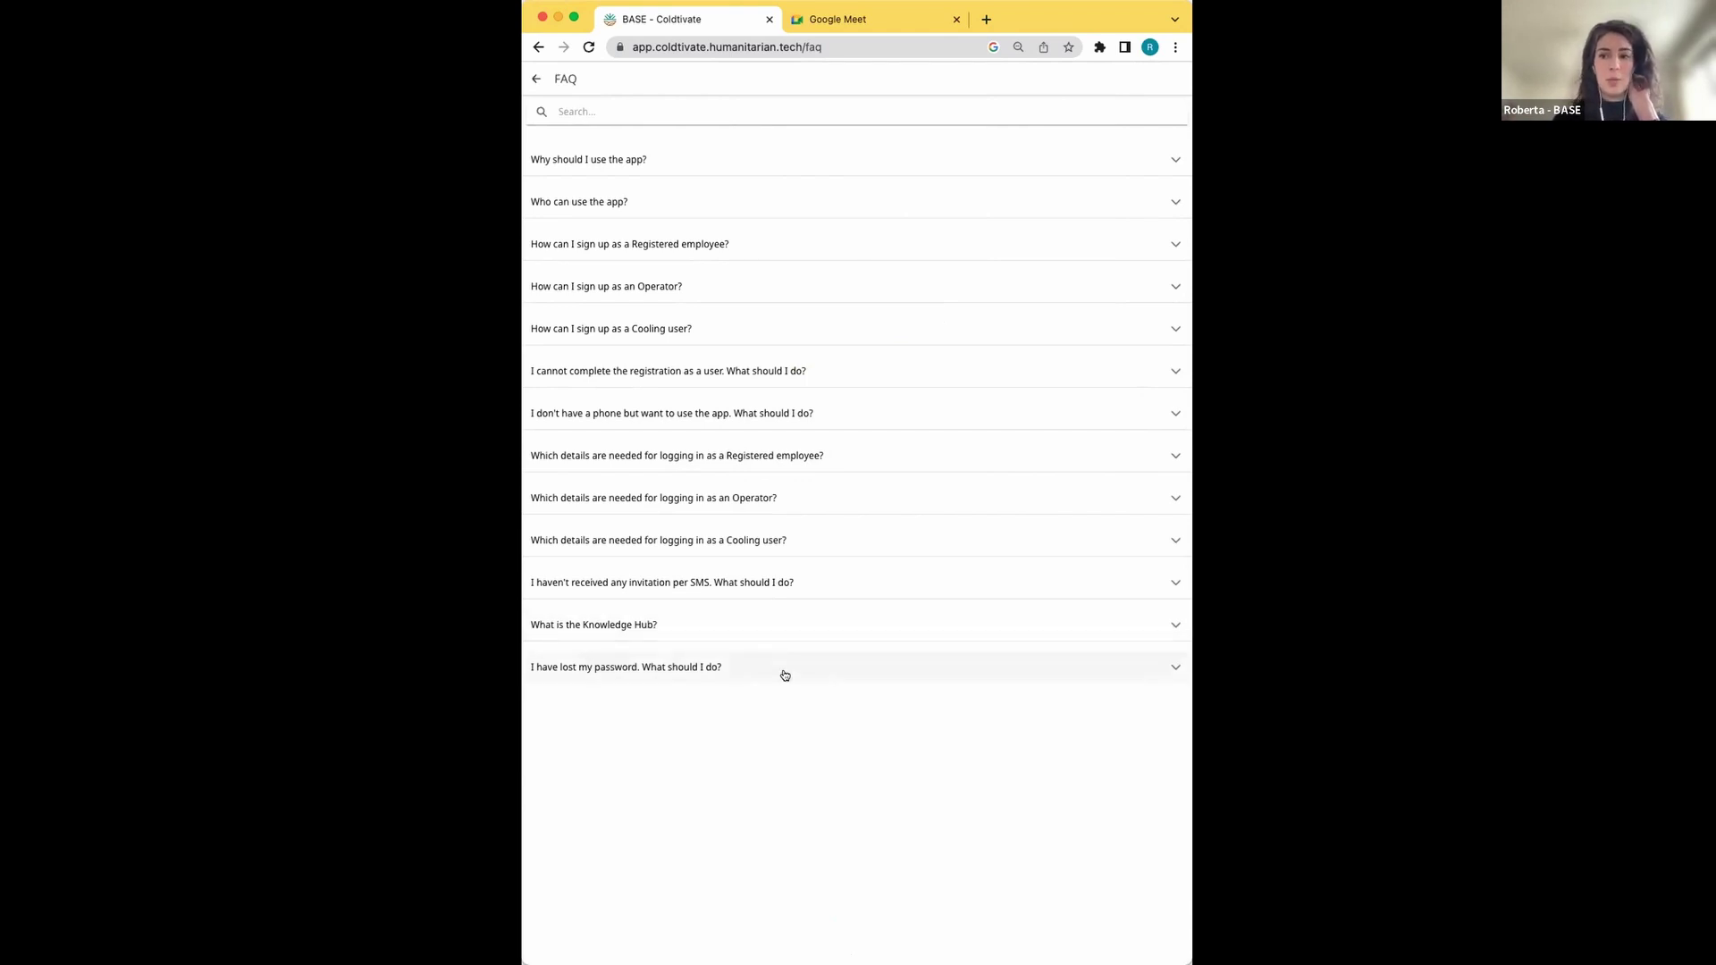
key("super+Left")
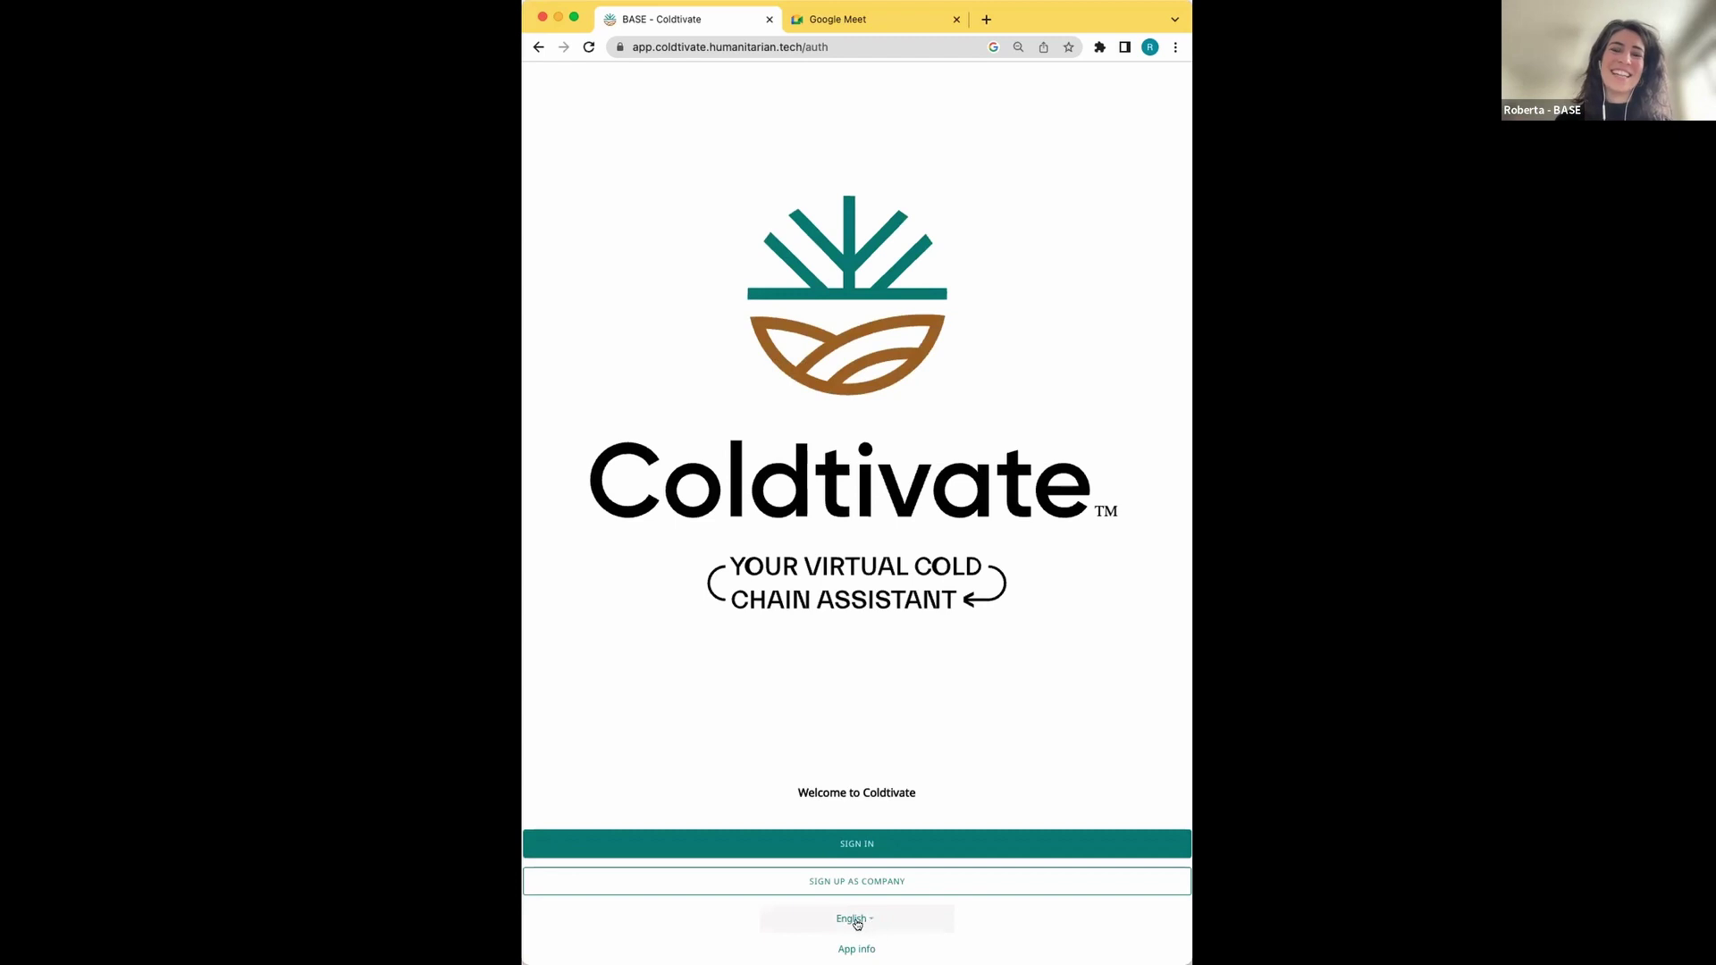
Switch the welcome screen's interface language from English to Hindi
left_click(856, 924)
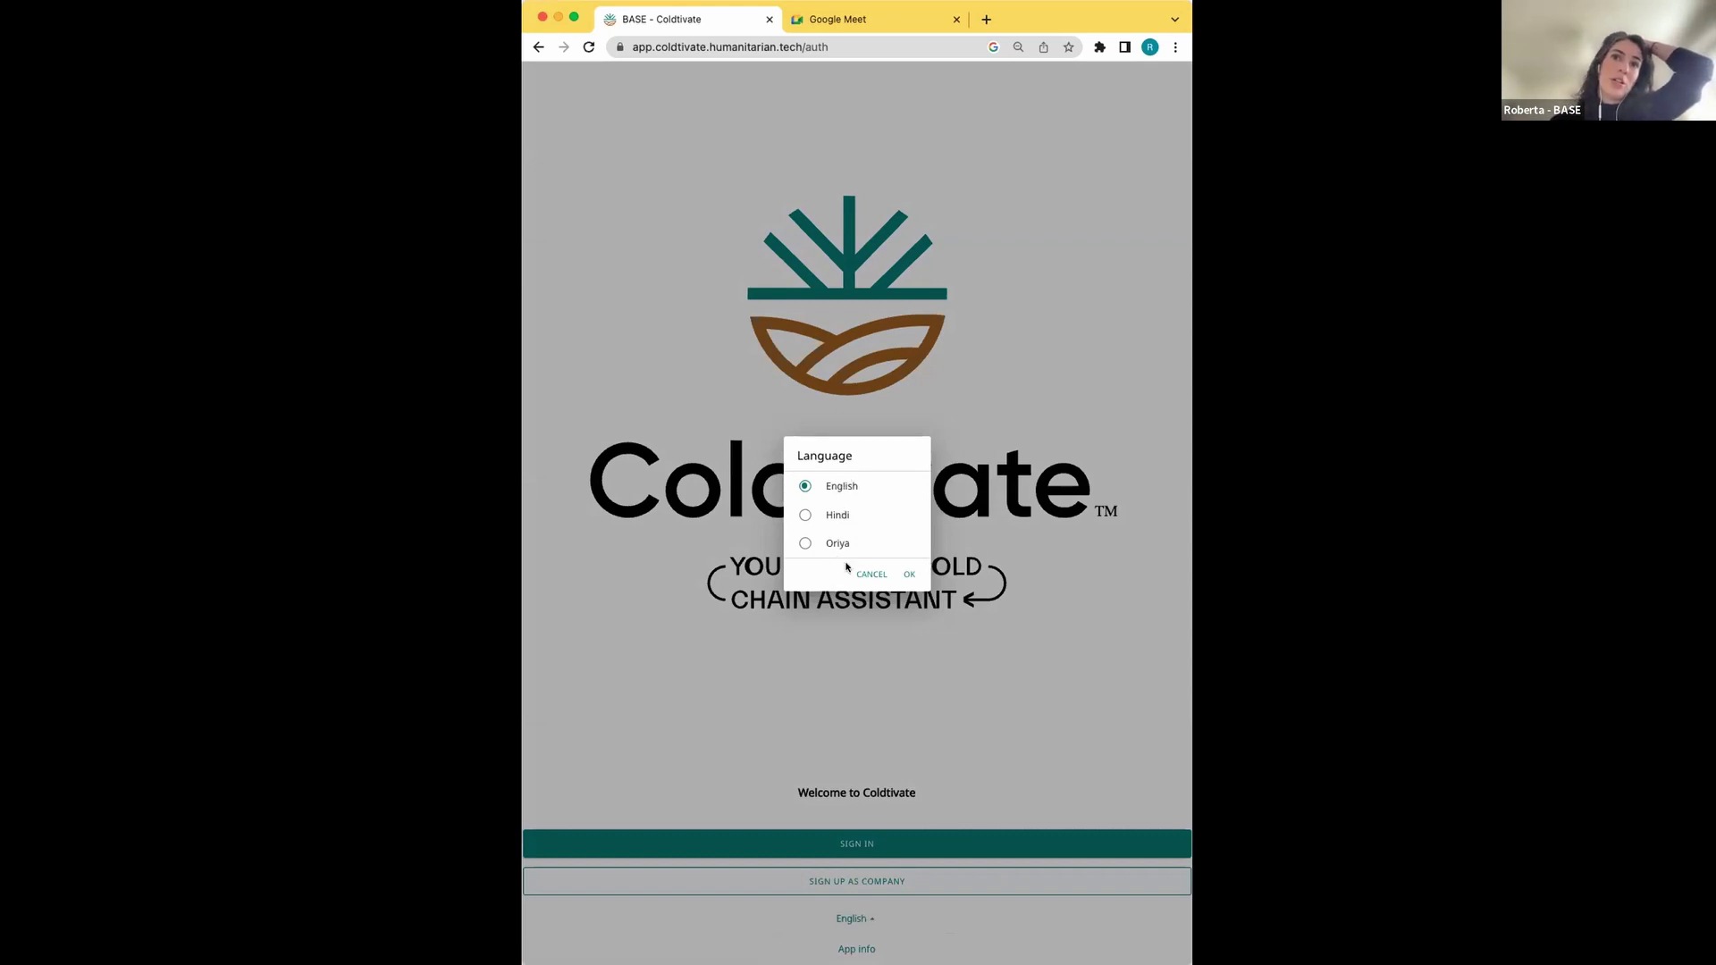
left_click(836, 517)
left_click(909, 575)
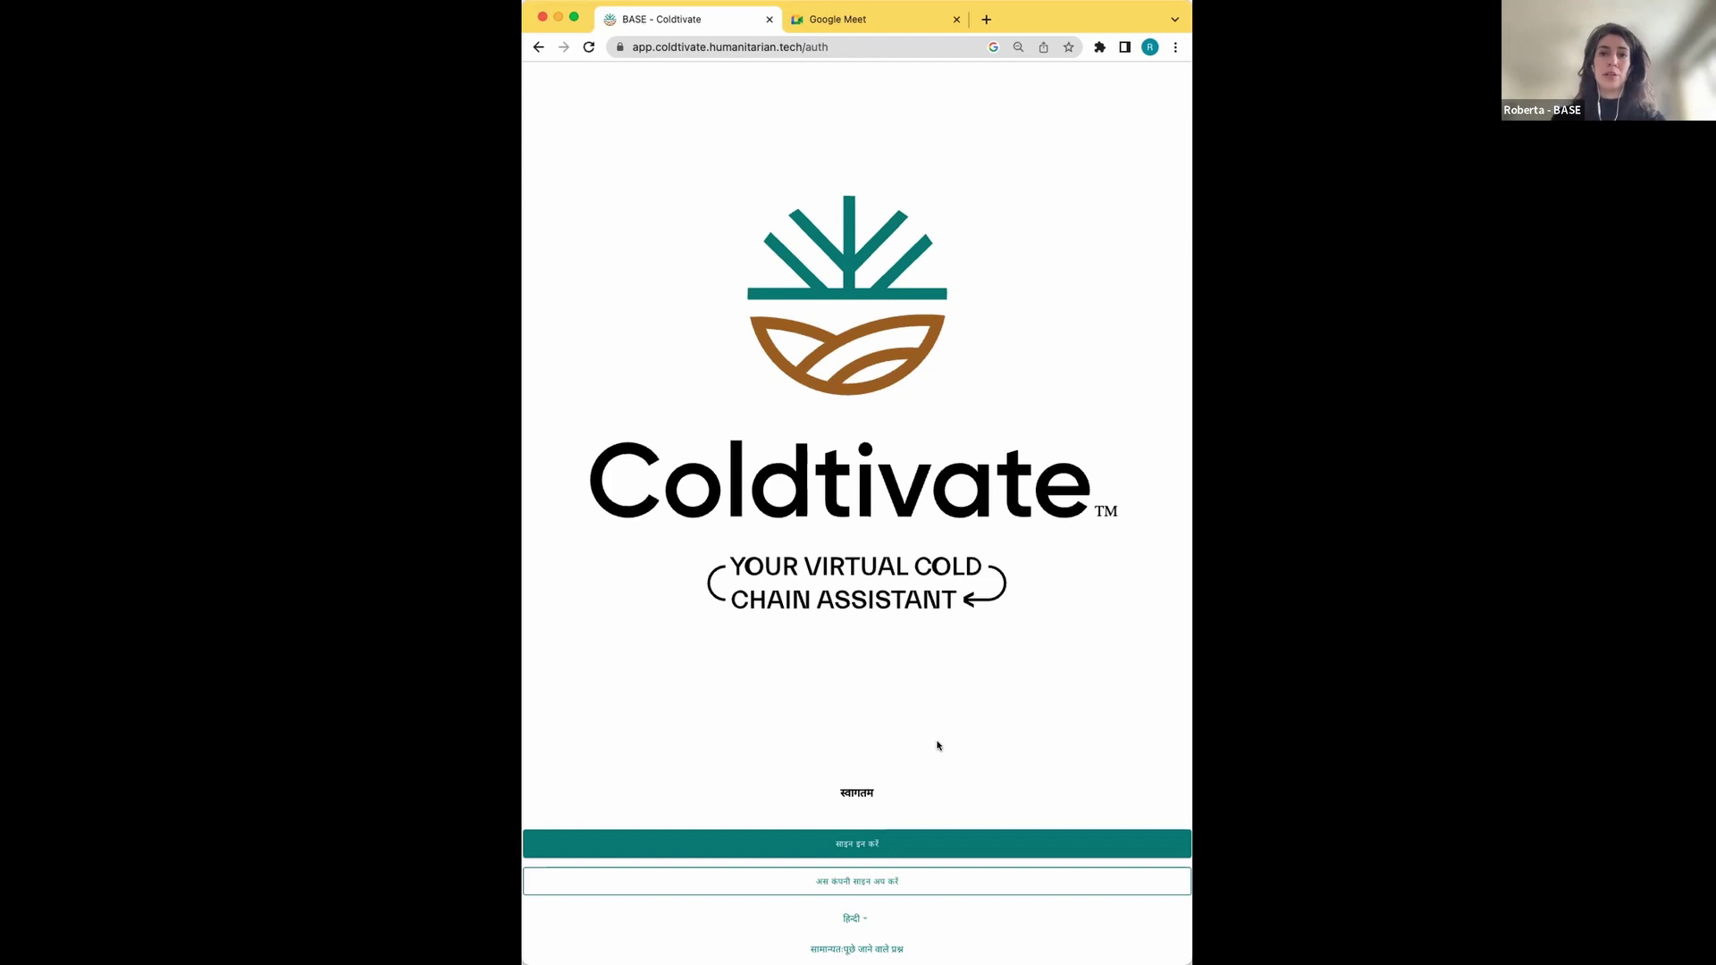
Switch the interface language from Hindi back to English
left_click(850, 923)
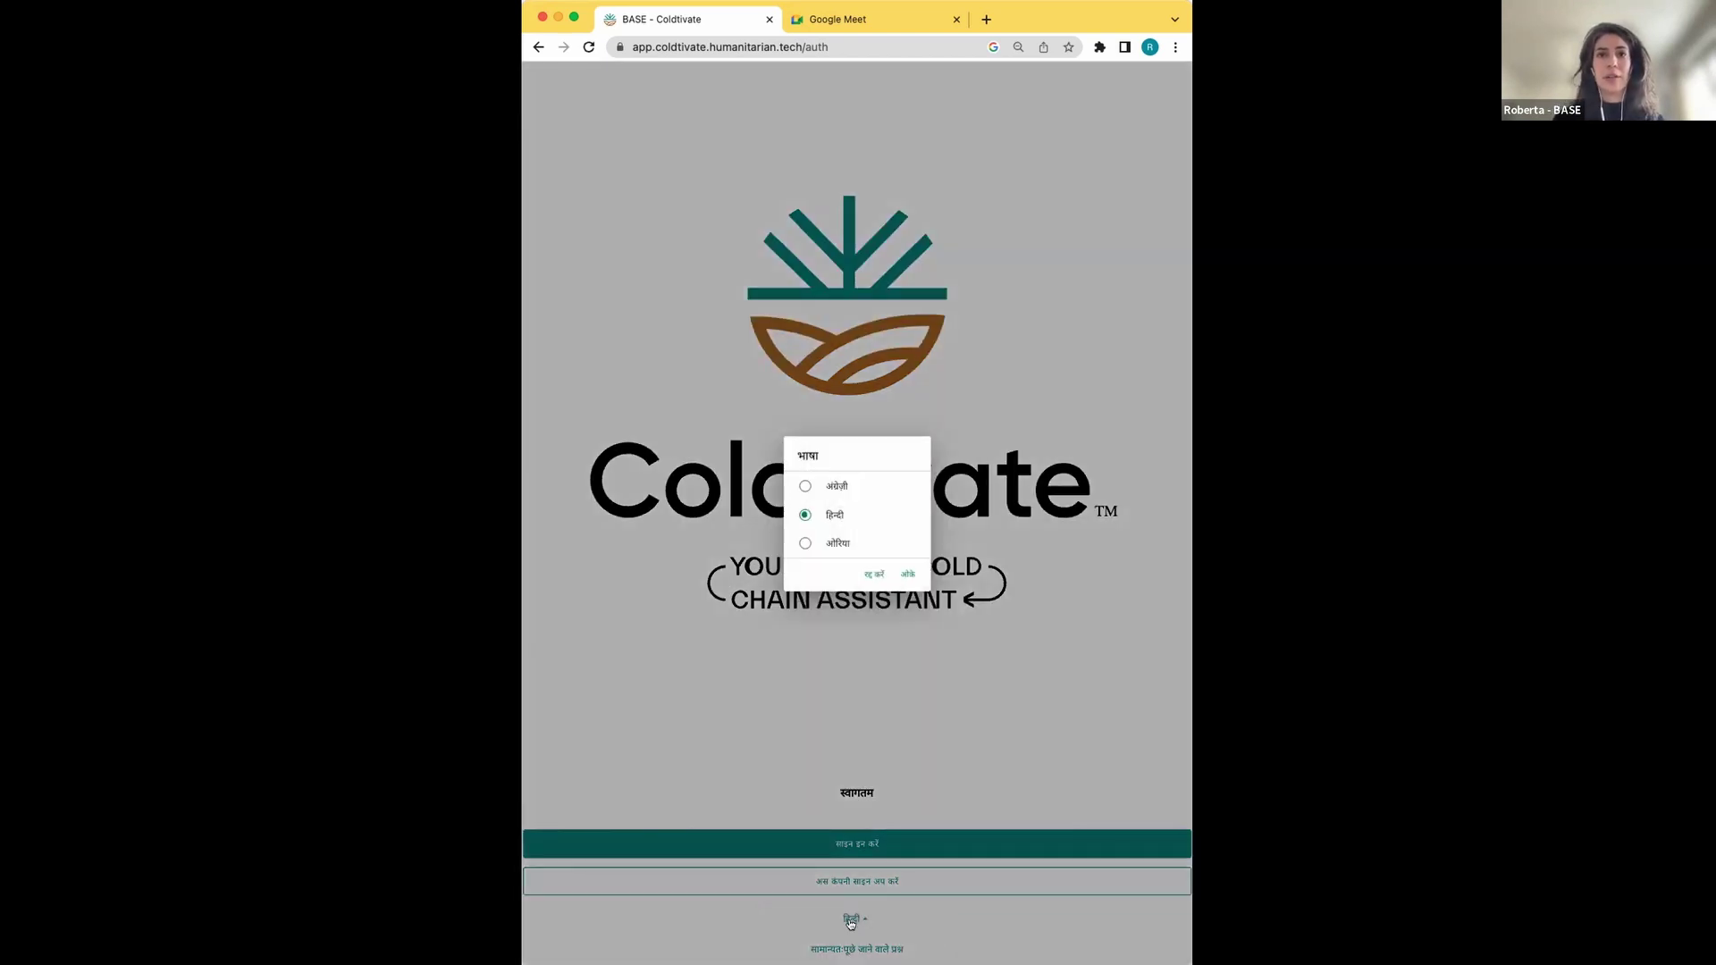
left_click(836, 490)
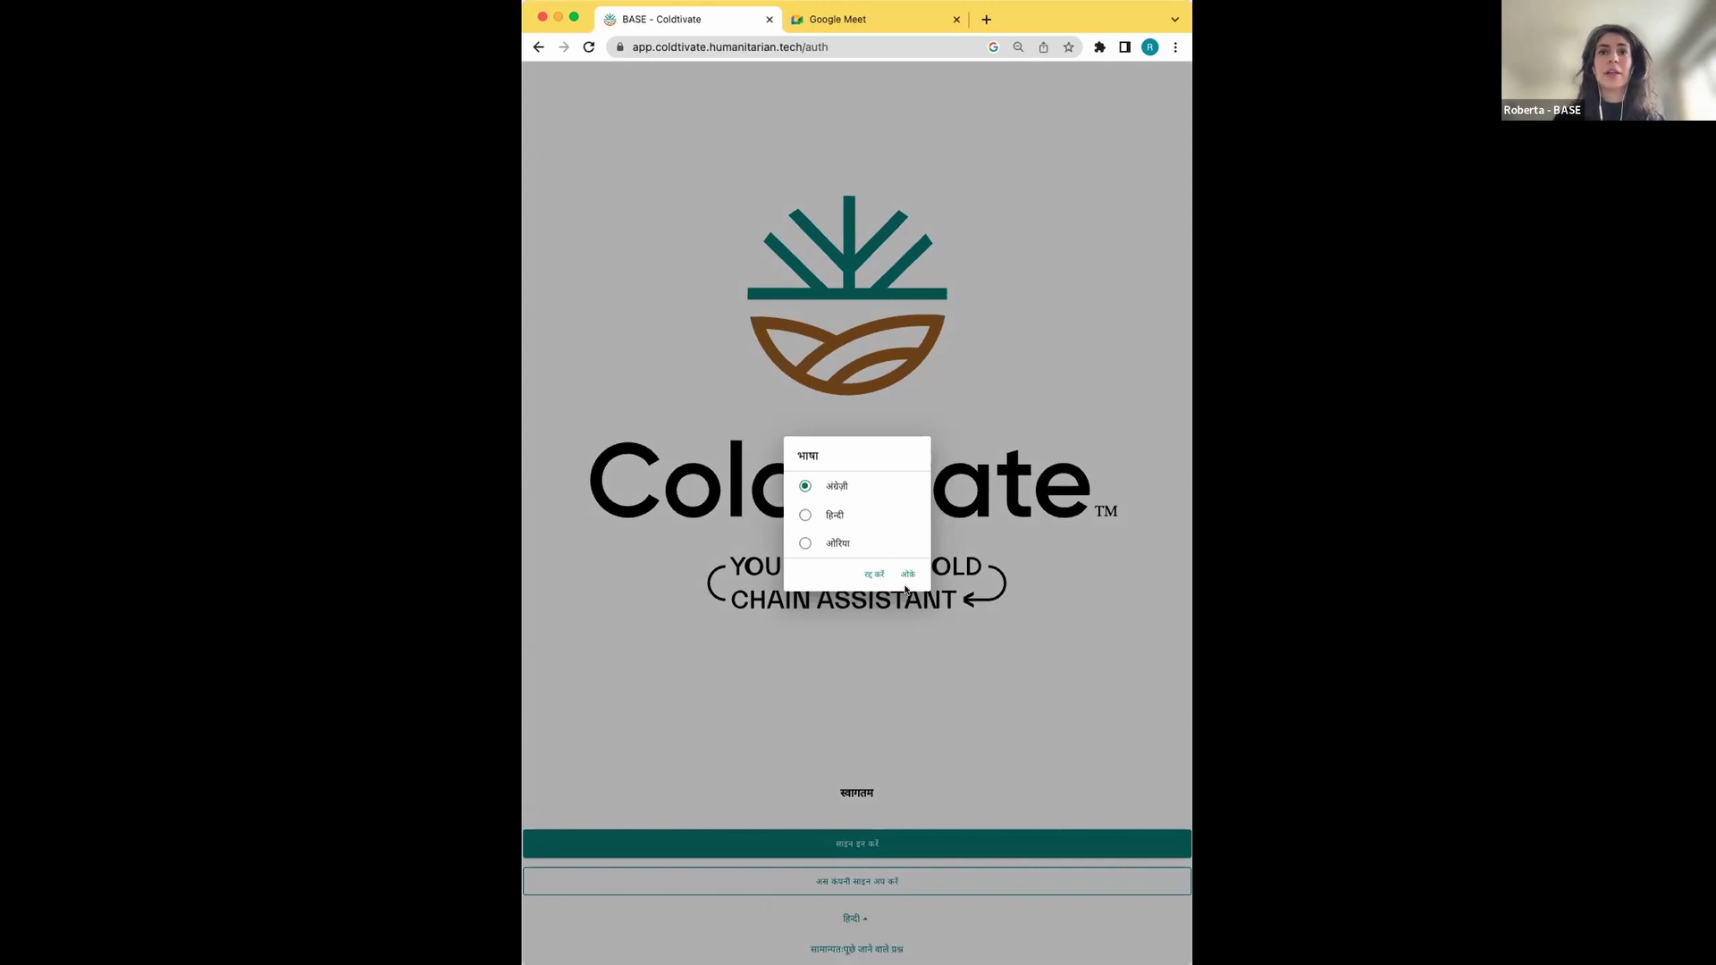
left_click(905, 574)
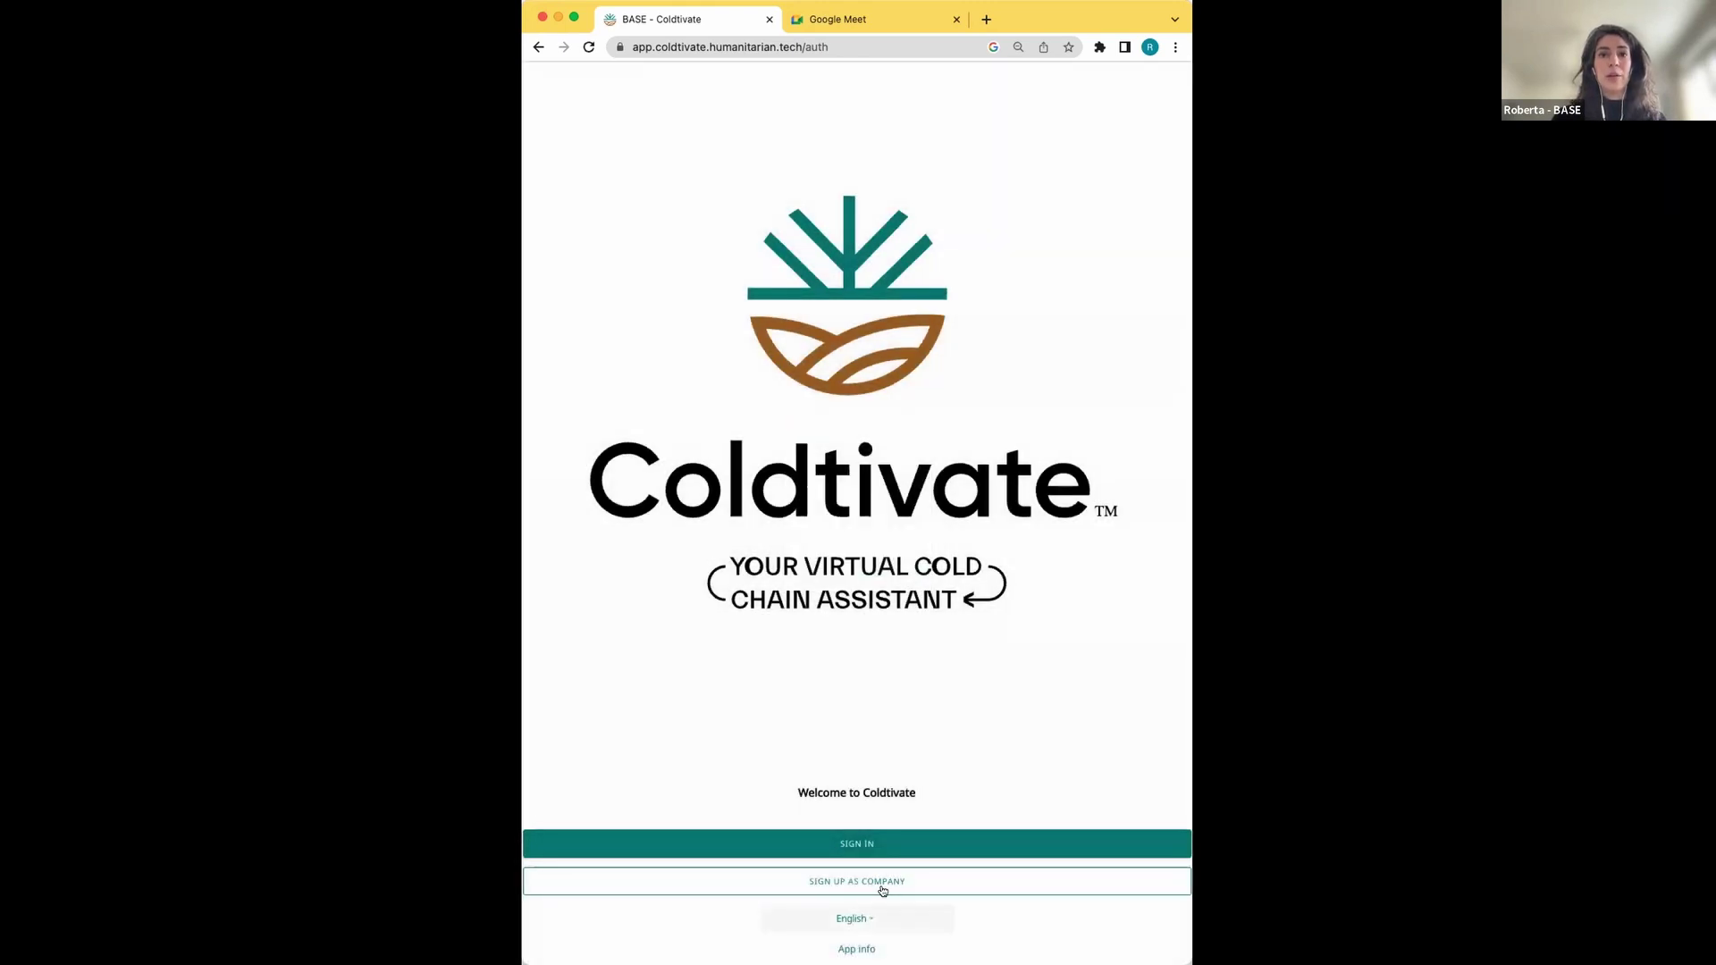